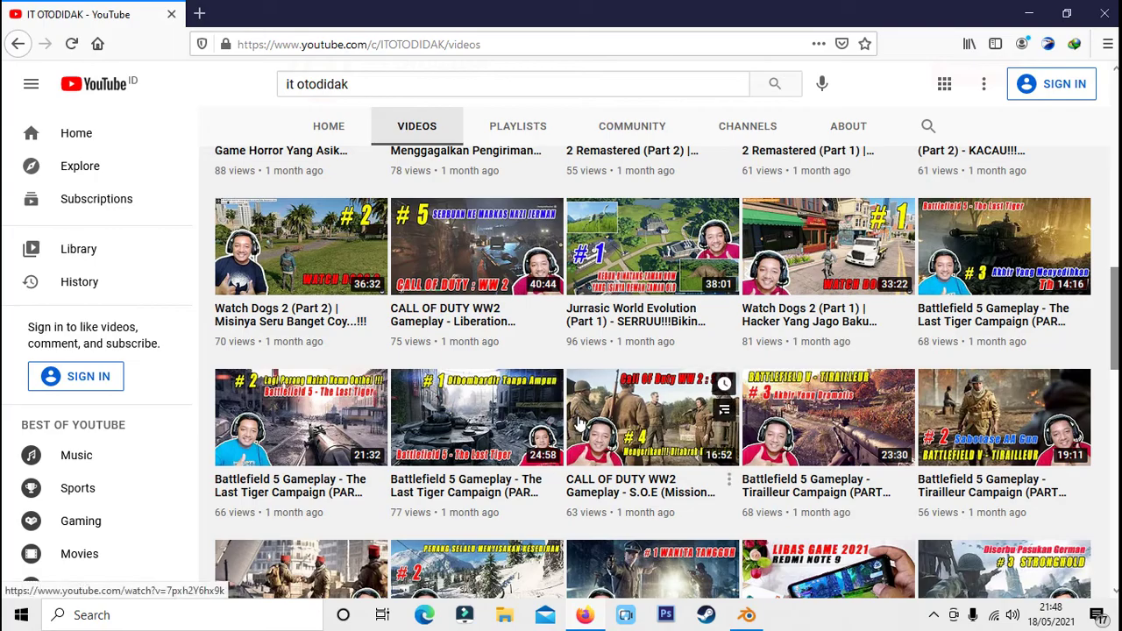
# Scroll through the channel's uploaded YouTube videos, then bring up Blender showing WAJAN.blend.
pyautogui.scroll(5, 576, 419)
pyautogui.scroll(5, 577, 421)
pyautogui.scroll(3, 579, 424)
pyautogui.scroll(3, 578, 424)
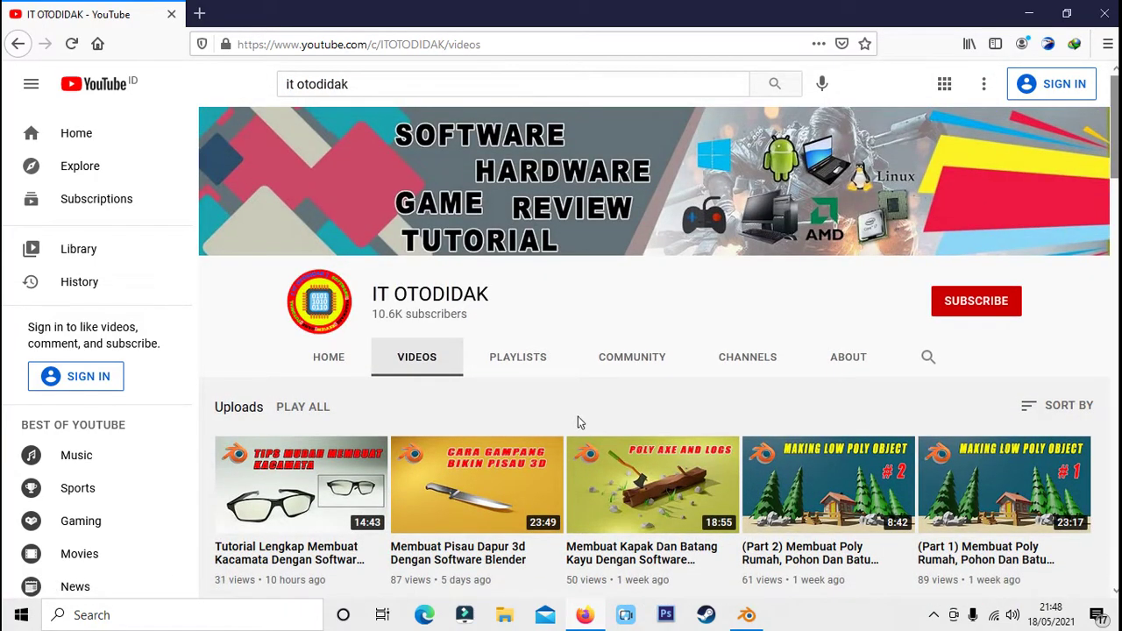
pyautogui.scroll(-3, 579, 424)
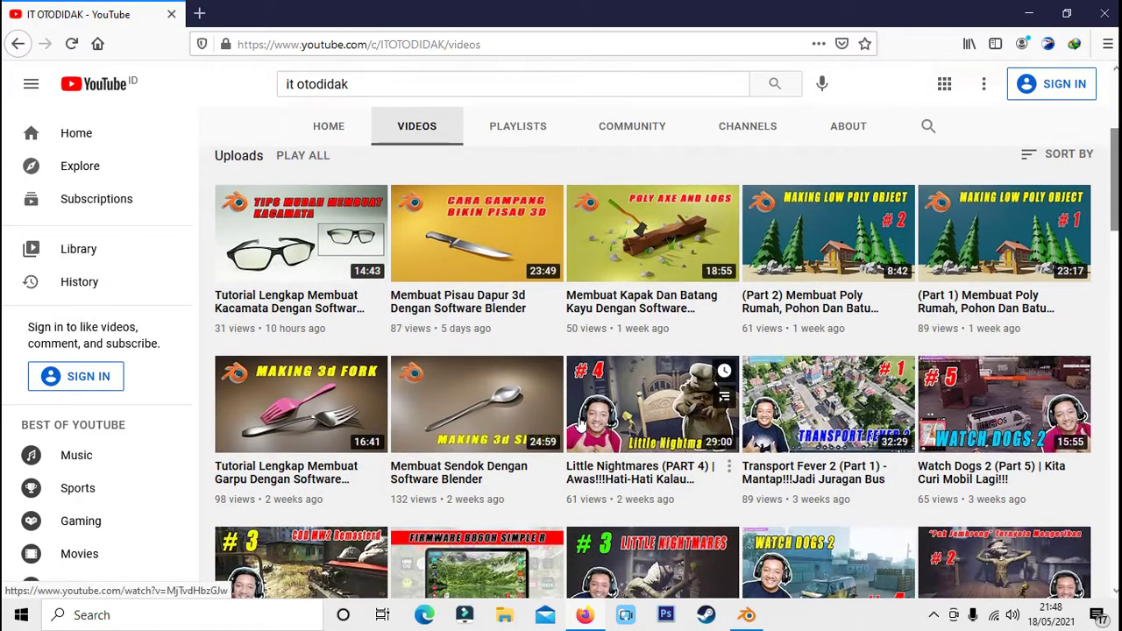
pyautogui.scroll(-3, 579, 424)
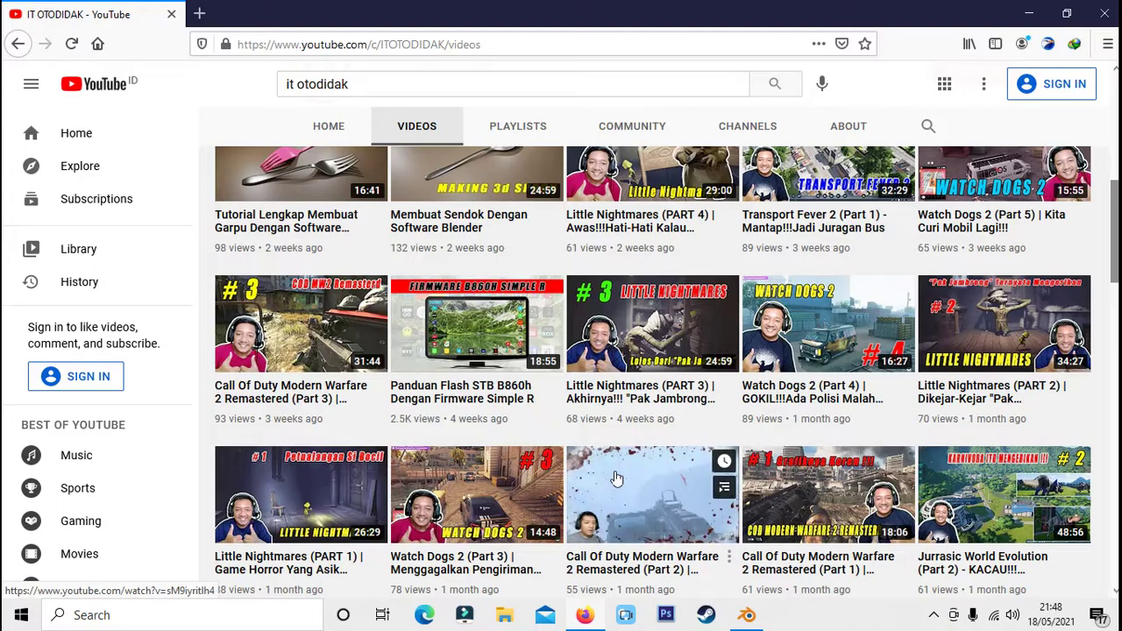
pyautogui.scroll(-1, 617, 473)
pyautogui.scroll(-5, 617, 485)
pyautogui.scroll(-1, 616, 485)
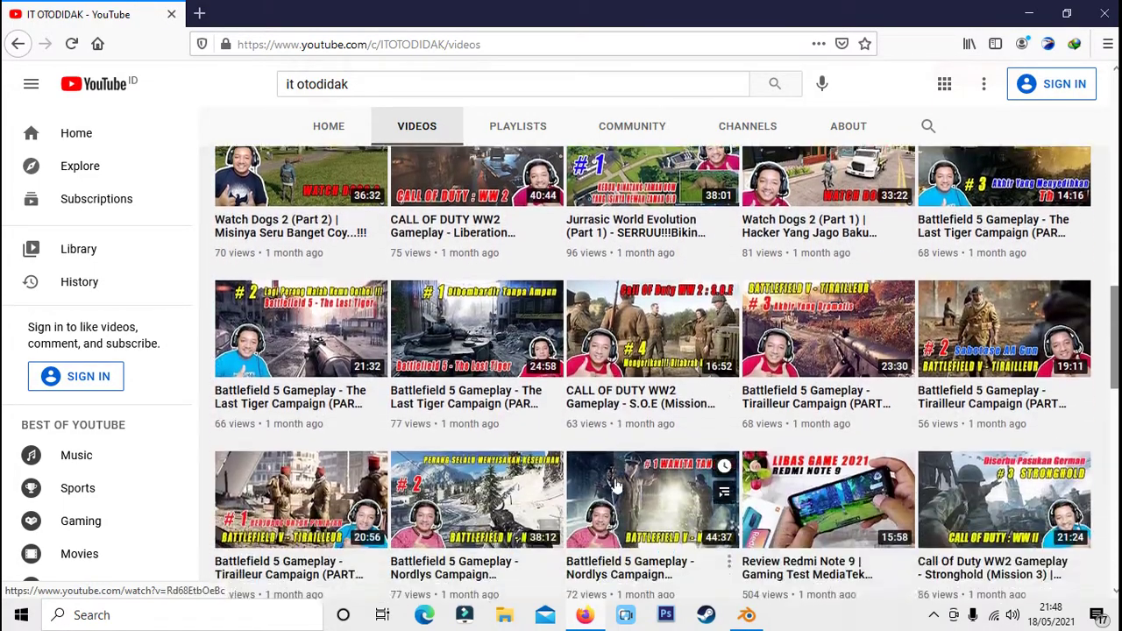
pyautogui.scroll(-2, 616, 485)
pyautogui.scroll(-3, 617, 485)
pyautogui.scroll(-3, 616, 485)
pyautogui.scroll(-2, 616, 485)
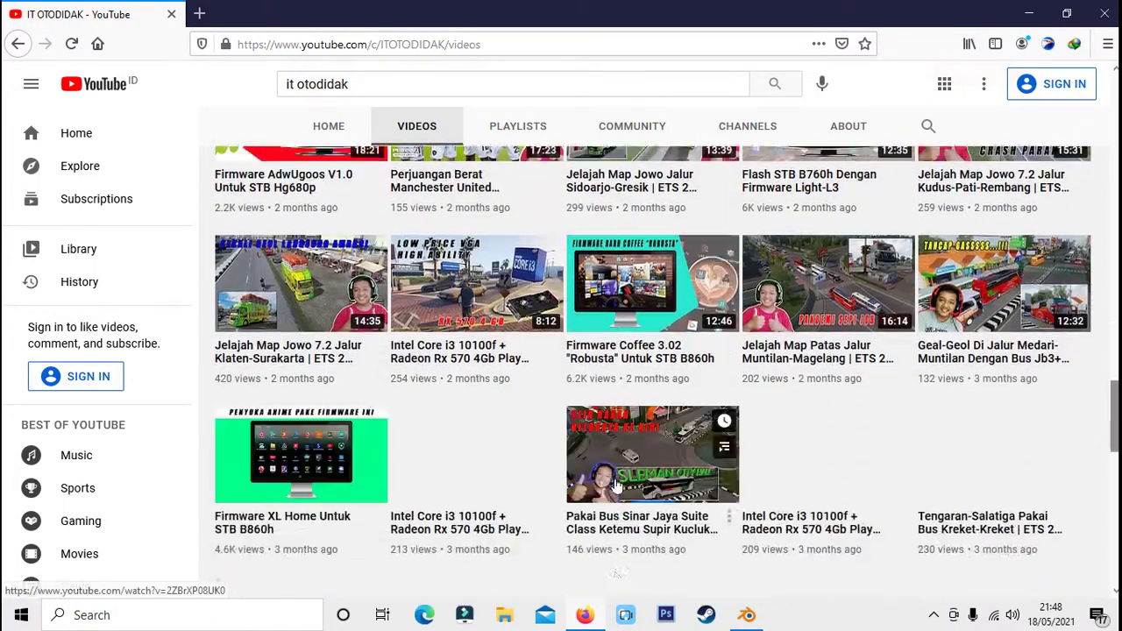
pyautogui.scroll(-2, 617, 485)
pyautogui.scroll(-1, 617, 485)
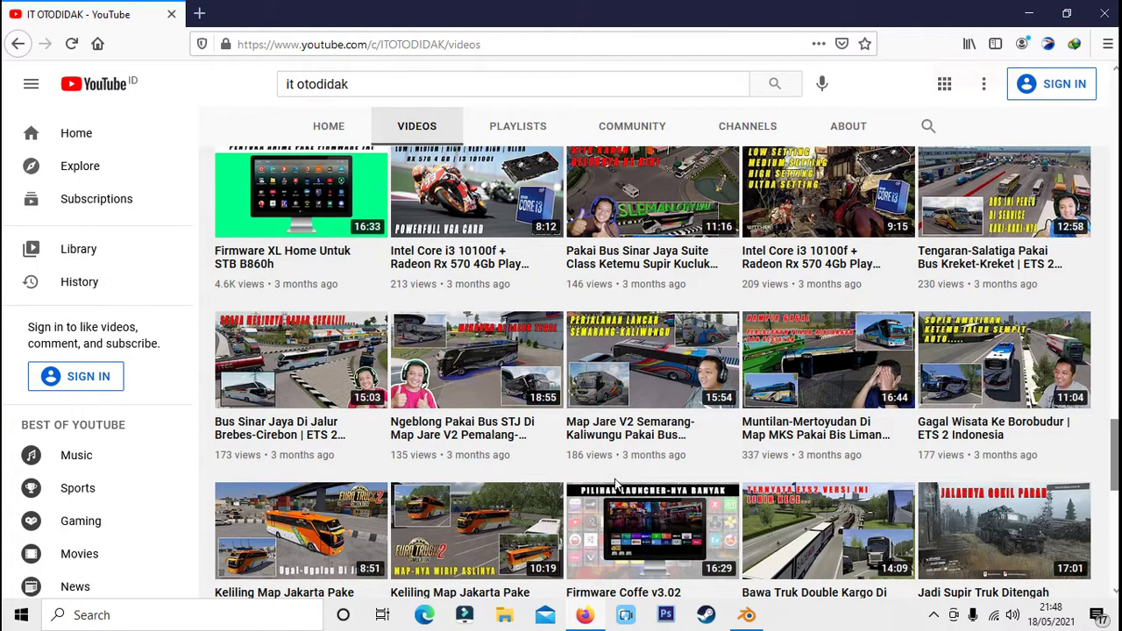
pyautogui.scroll(-3, 616, 482)
pyautogui.scroll(-3, 615, 482)
pyautogui.scroll(-3, 615, 482)
pyautogui.scroll(-1, 616, 482)
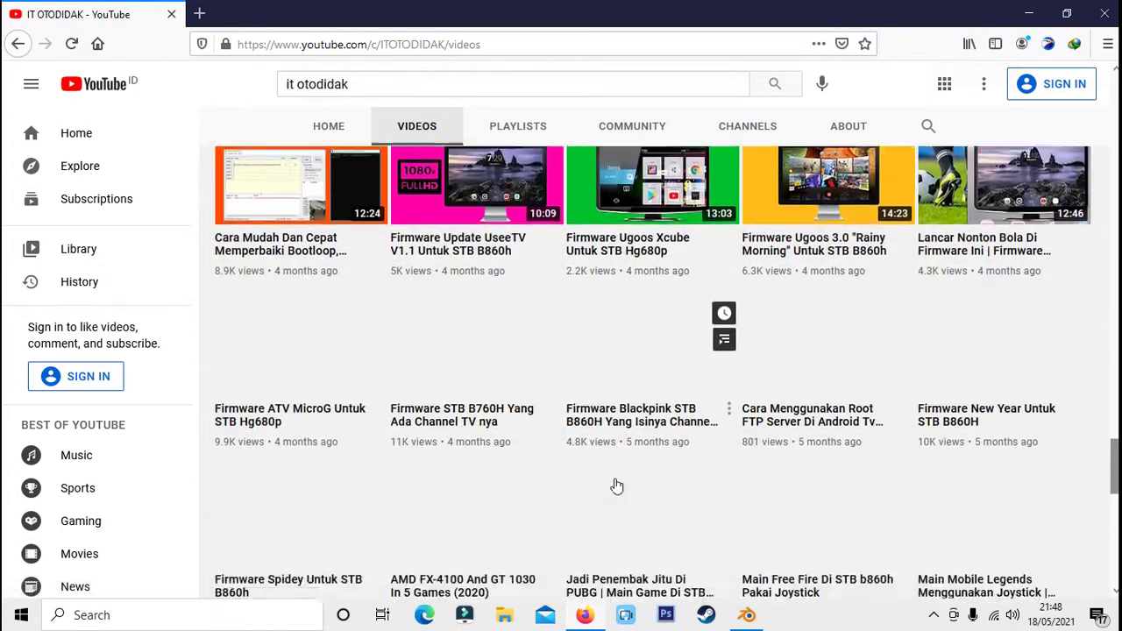
pyautogui.scroll(-2, 615, 482)
pyautogui.scroll(-3, 616, 482)
pyautogui.scroll(-3, 615, 482)
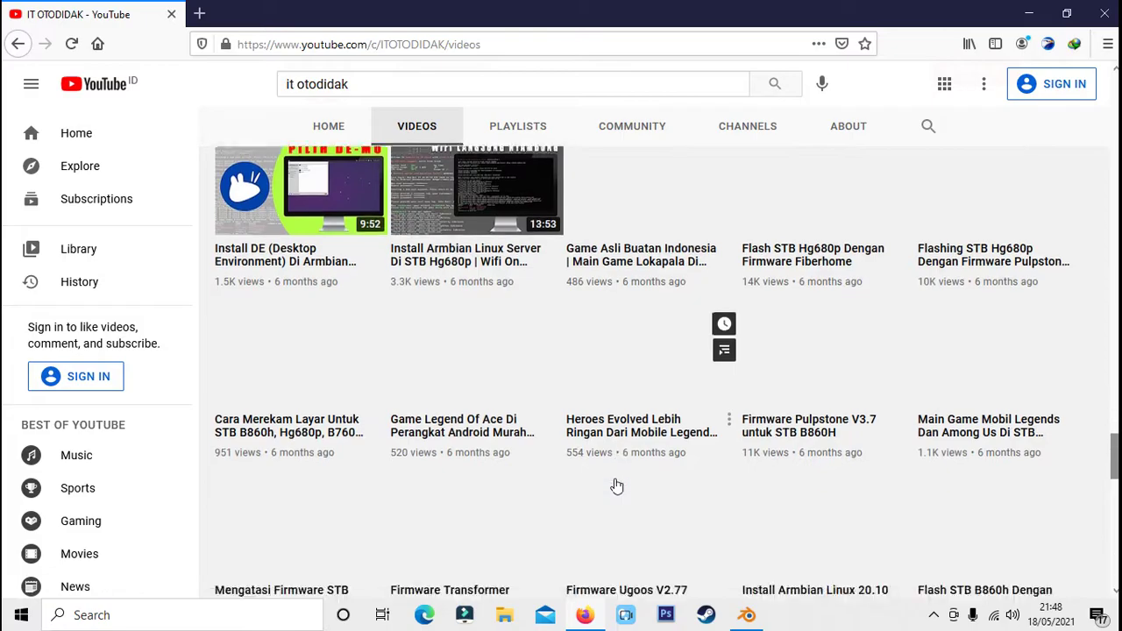
pyautogui.scroll(-4, 616, 485)
pyautogui.scroll(-4, 616, 484)
pyautogui.scroll(-3, 617, 485)
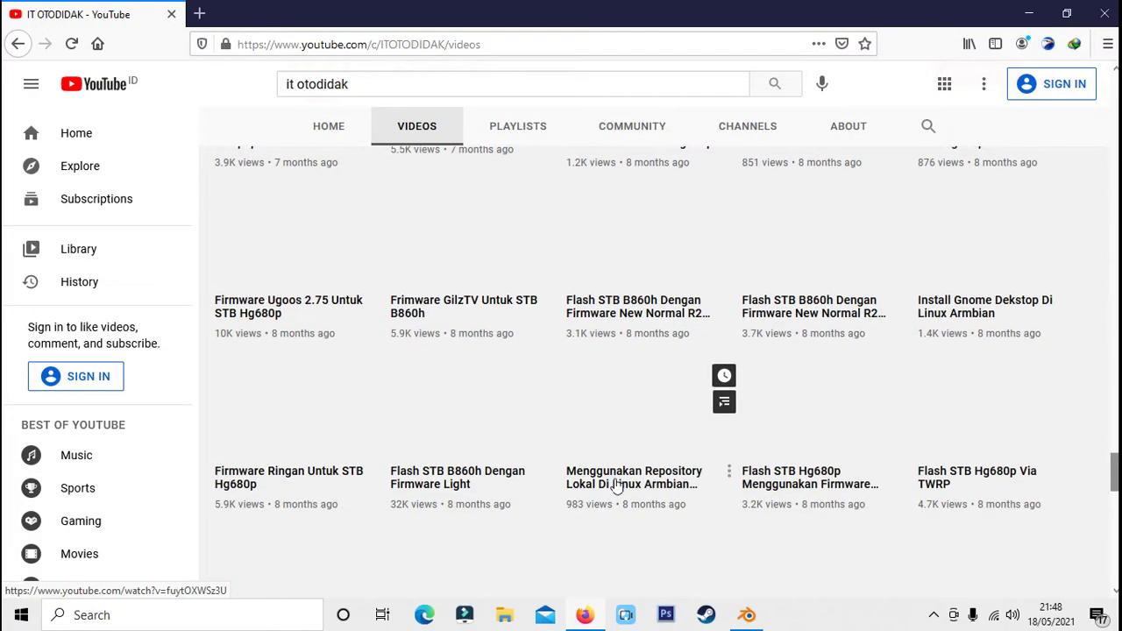
pyautogui.scroll(-4, 616, 485)
pyautogui.scroll(-3, 617, 484)
pyautogui.scroll(-4, 616, 485)
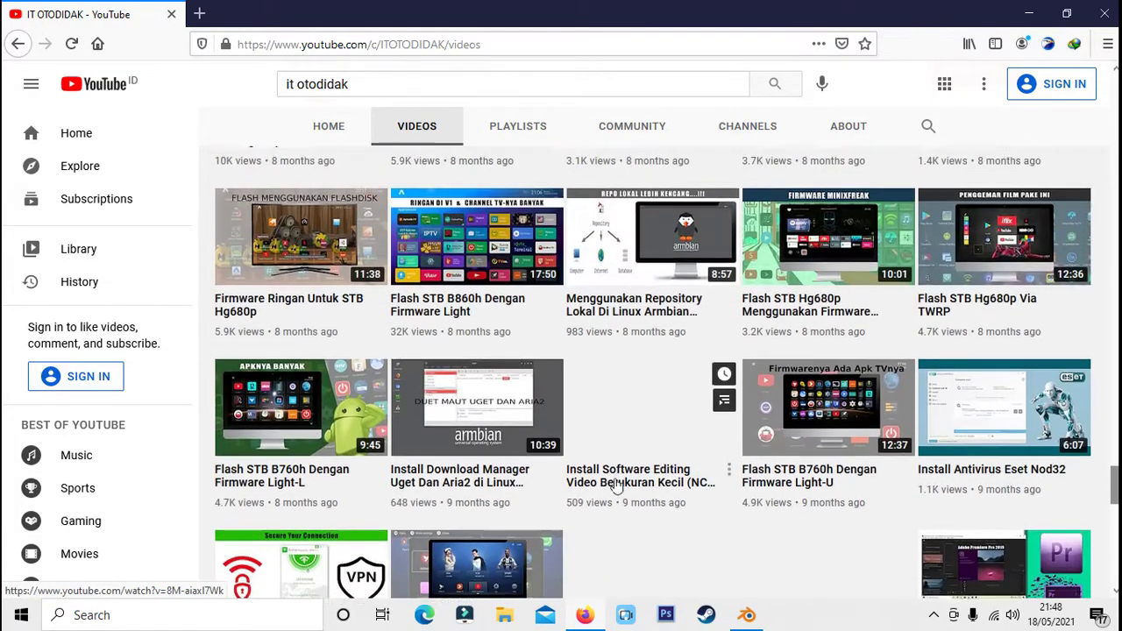
pyautogui.scroll(-4, 616, 485)
pyautogui.scroll(-4, 617, 485)
pyautogui.scroll(4, 476, 285)
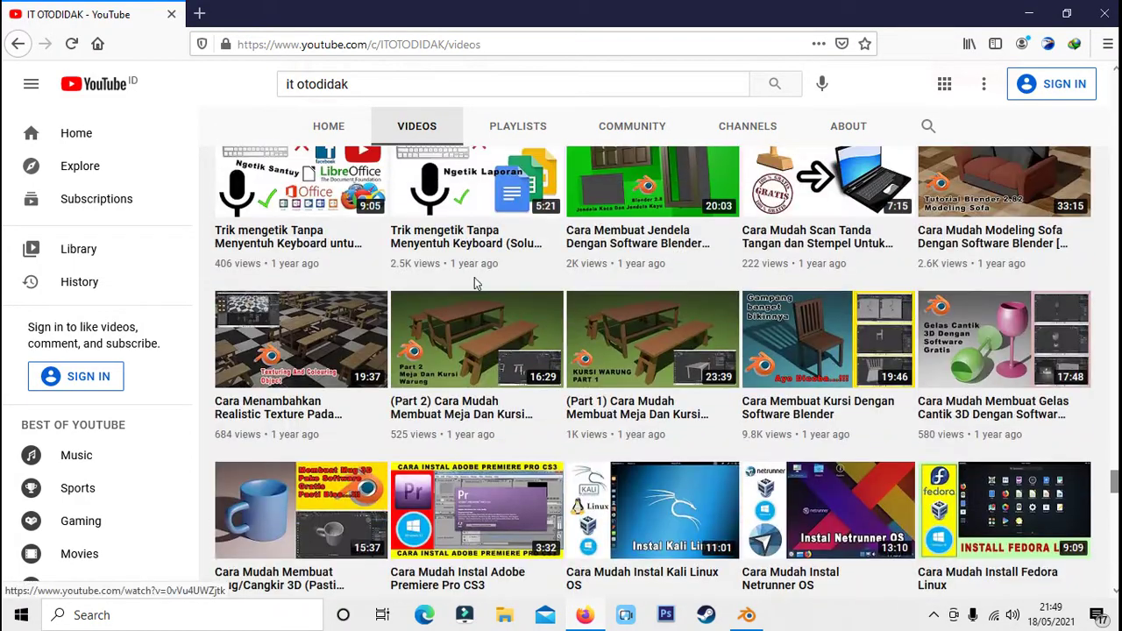
pyautogui.scroll(4, 476, 285)
pyautogui.scroll(5, 476, 285)
pyautogui.scroll(-3, 477, 285)
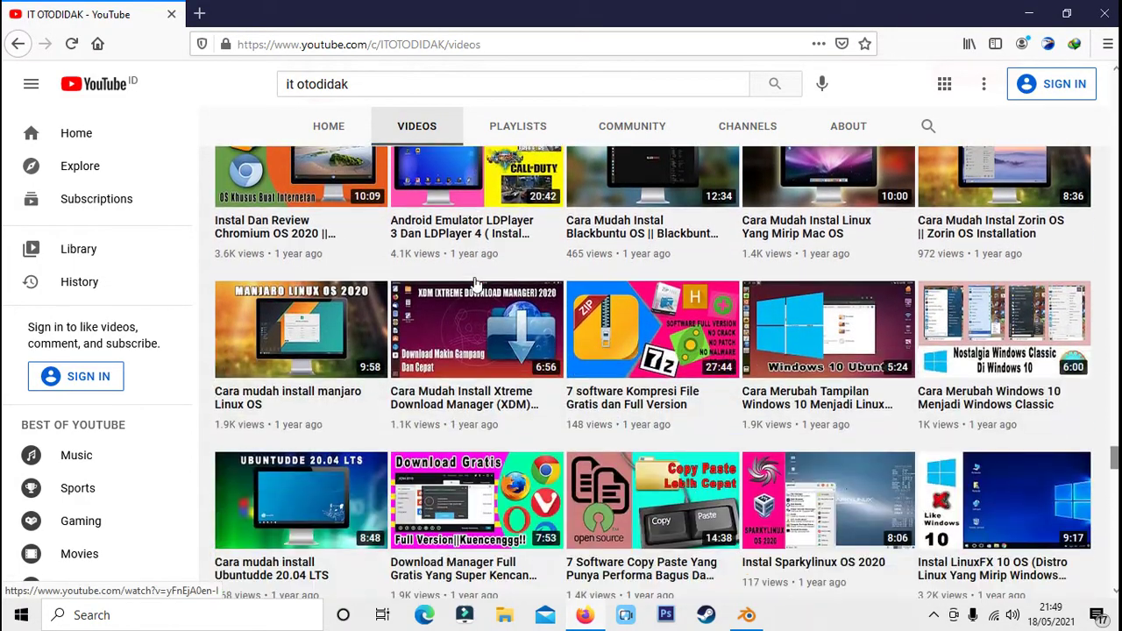
pyautogui.scroll(-7, 476, 285)
pyautogui.scroll(-3, 519, 313)
pyautogui.scroll(-4, 519, 313)
pyautogui.scroll(-3, 519, 313)
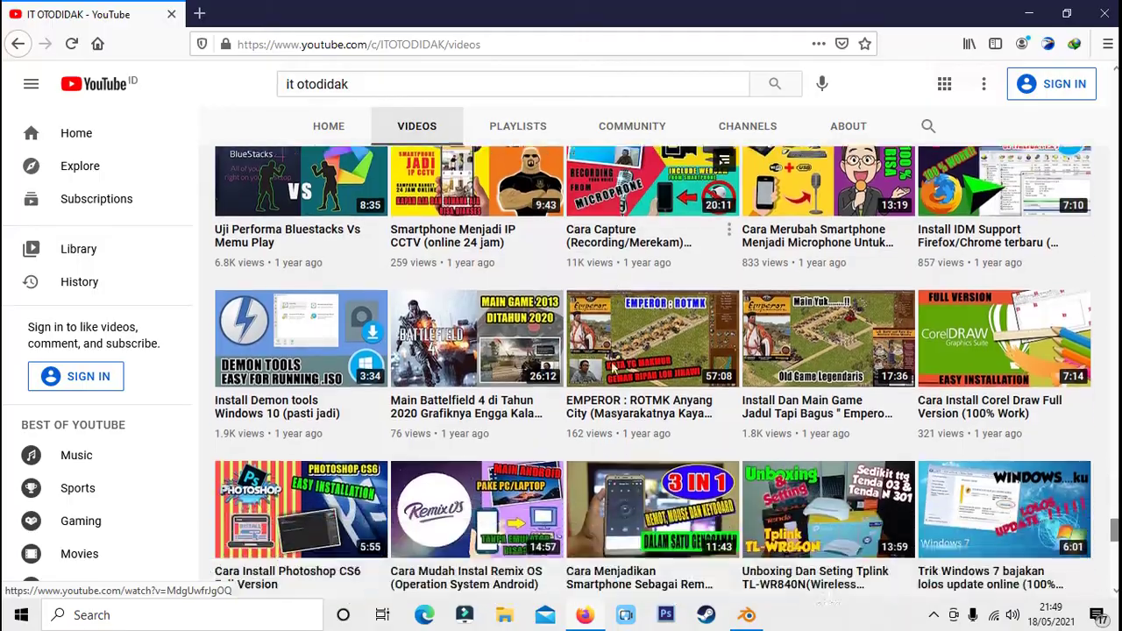
pyautogui.scroll(-5, 626, 382)
pyautogui.scroll(-2, 745, 419)
pyautogui.scroll(-1, 745, 419)
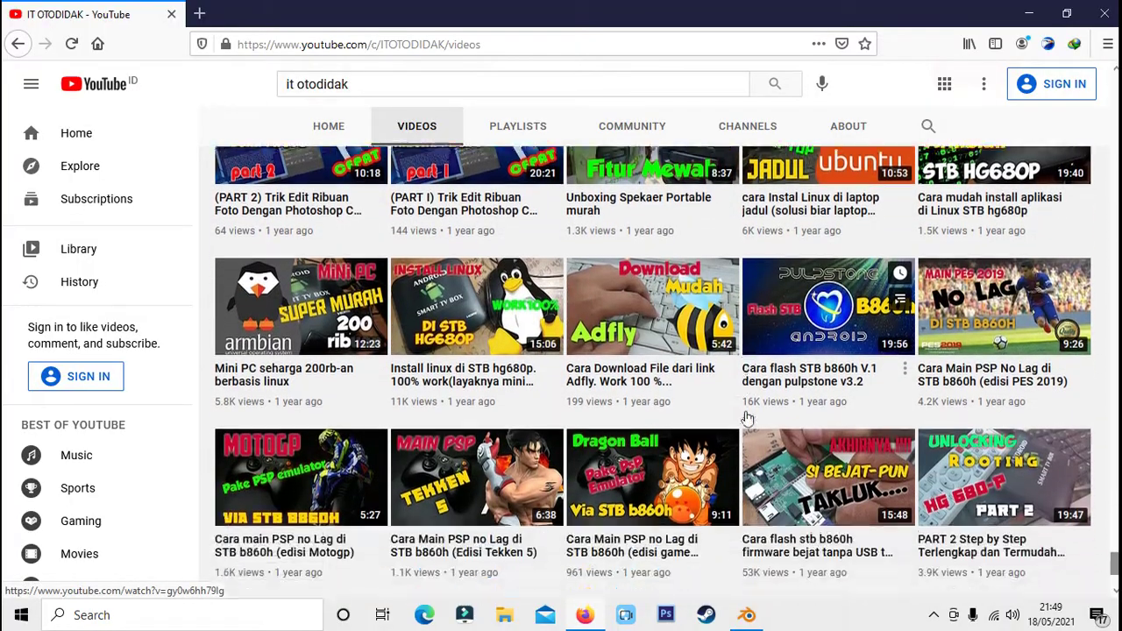
pyautogui.scroll(-2, 746, 419)
pyautogui.scroll(5, 745, 419)
pyautogui.scroll(3, 746, 423)
pyautogui.scroll(5, 745, 424)
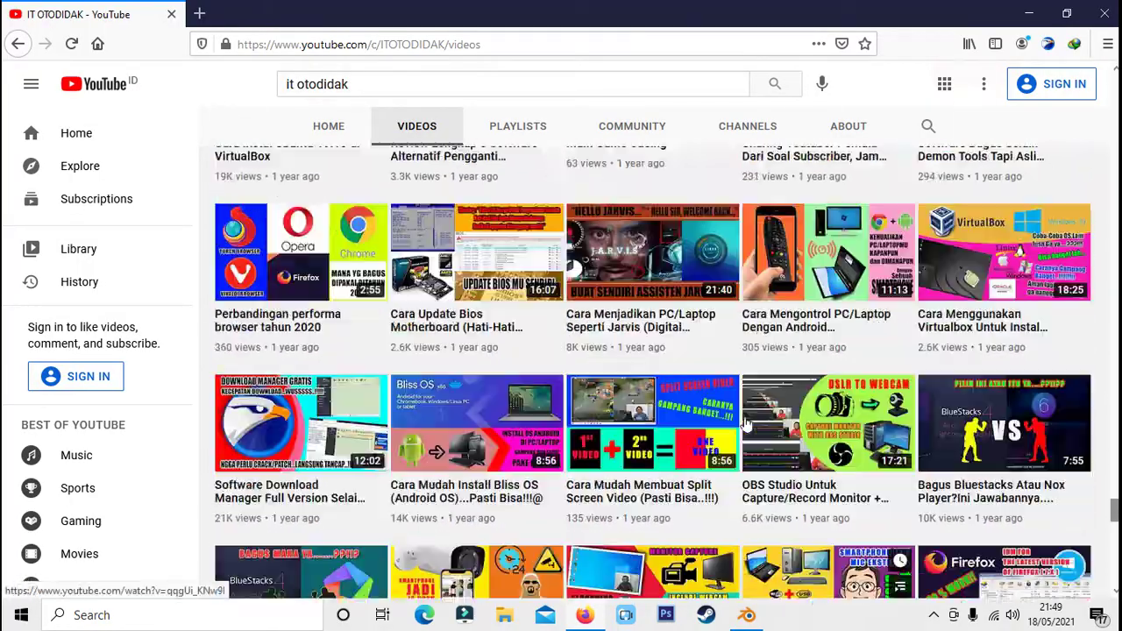
pyautogui.scroll(5, 746, 423)
pyautogui.scroll(5, 745, 423)
pyautogui.scroll(4, 745, 423)
pyautogui.scroll(5, 745, 423)
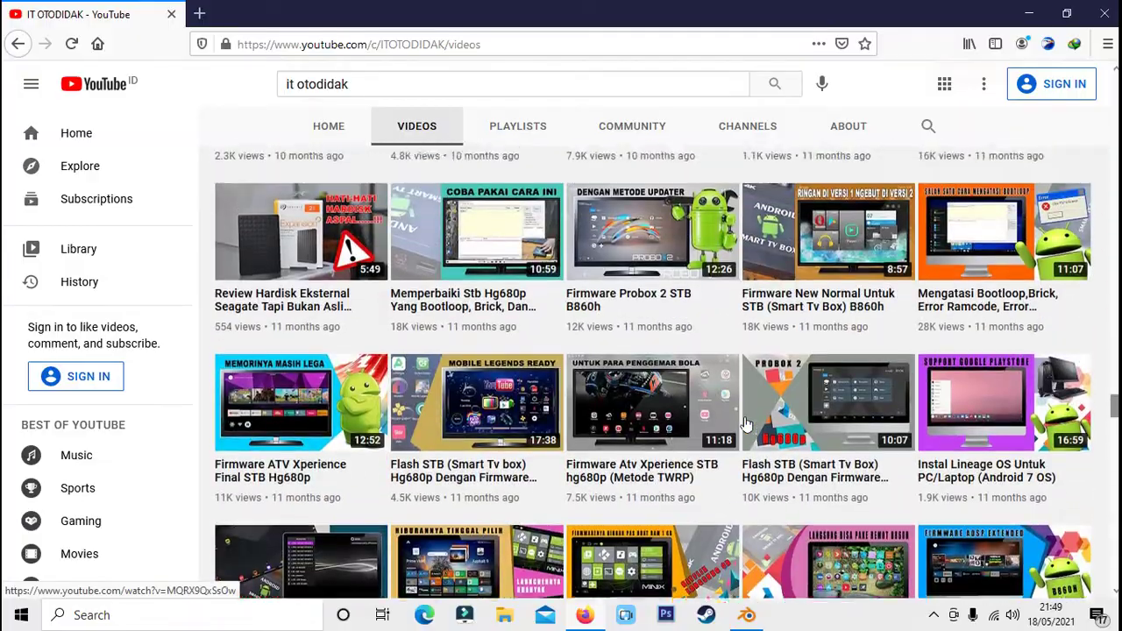
pyautogui.scroll(5, 745, 423)
pyautogui.scroll(5, 746, 424)
pyautogui.scroll(5, 745, 423)
pyautogui.scroll(5, 745, 423)
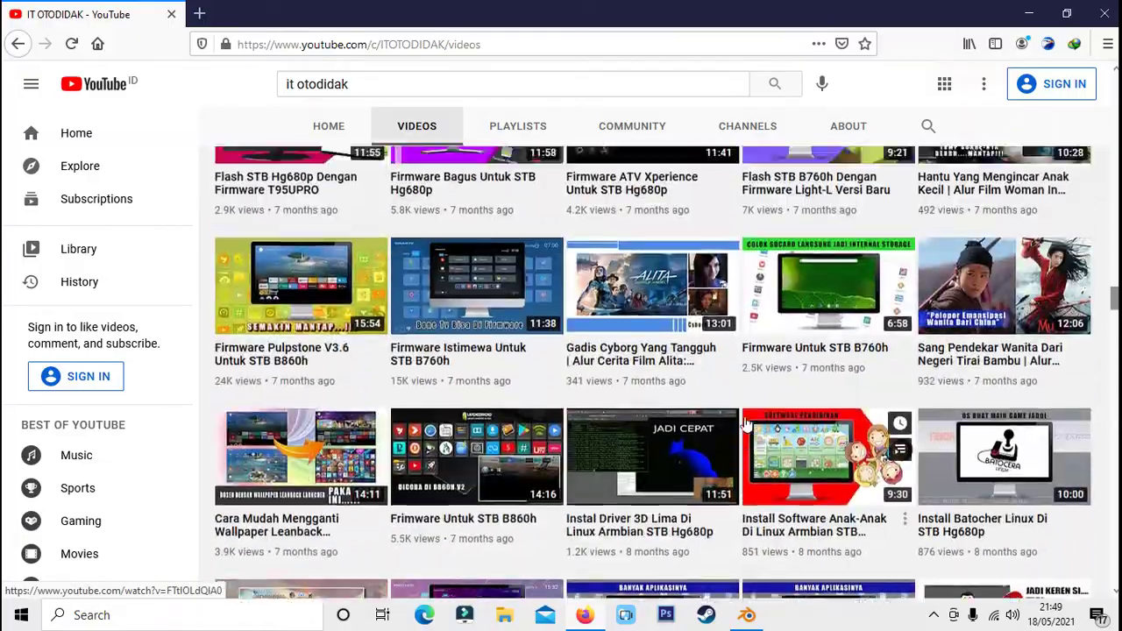
pyautogui.scroll(5, 745, 423)
pyautogui.scroll(5, 746, 424)
pyautogui.scroll(5, 743, 433)
pyautogui.scroll(5, 744, 433)
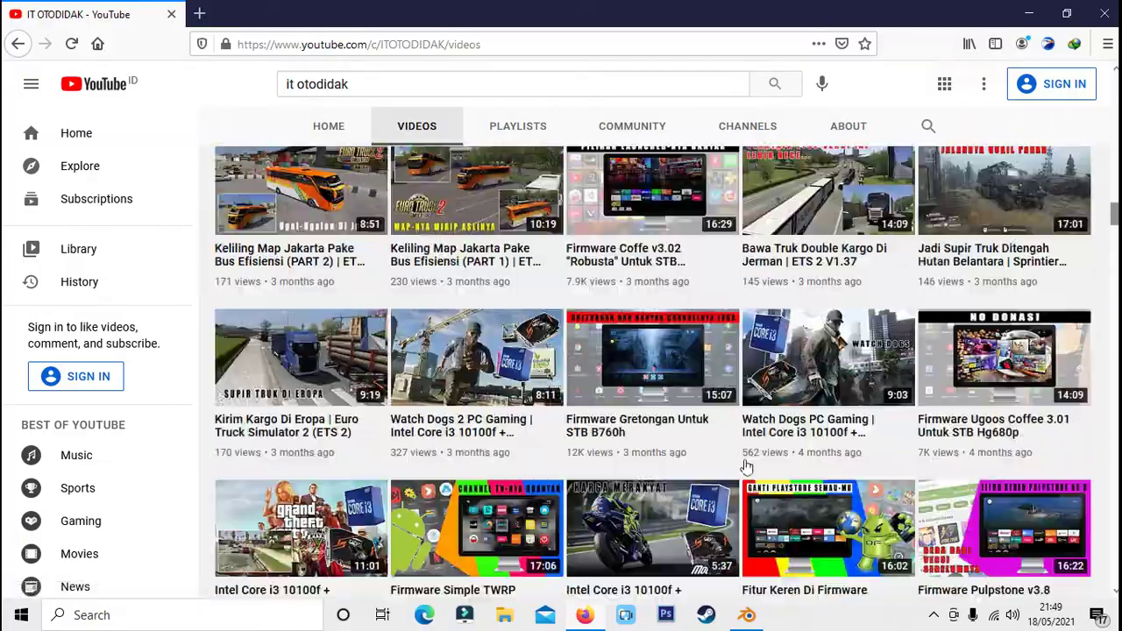
pyautogui.scroll(5, 744, 432)
pyautogui.click(750, 616)
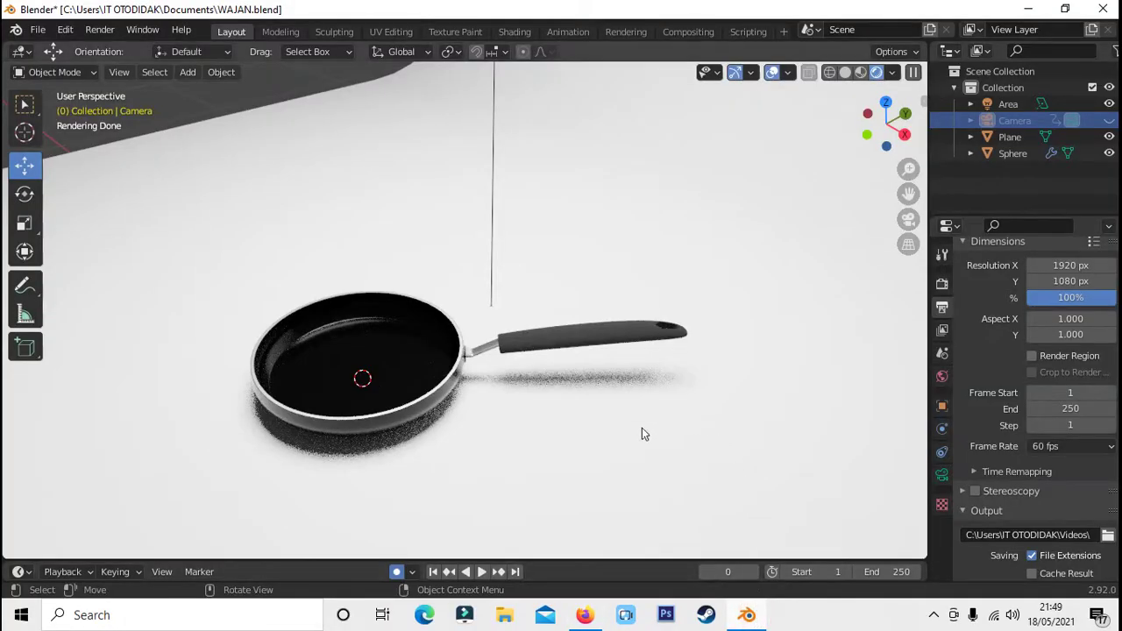
# Orbit and zoom around the finished frying pan to inspect it from several angles.
pyautogui.moveTo(641, 427)
pyautogui.mouseDown(button='middle')
pyautogui.moveTo(652, 451)
pyautogui.moveTo(730, 443)
pyautogui.moveTo(659, 401)
pyautogui.moveTo(683, 400)
pyautogui.moveTo(707, 407)
pyautogui.moveTo(568, 409)
pyautogui.mouseUp(button='middle')
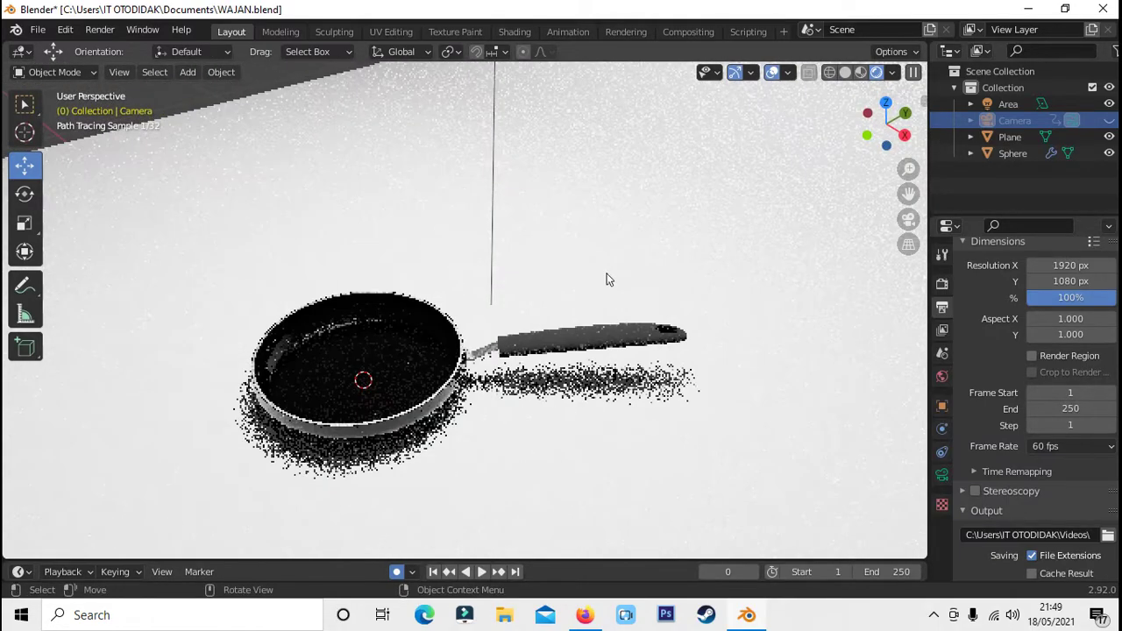
pyautogui.moveTo(579, 290)
pyautogui.mouseDown(button='middle')
pyautogui.moveTo(233, 290)
pyautogui.moveTo(396, 308)
pyautogui.moveTo(275, 319)
pyautogui.moveTo(351, 313)
pyautogui.moveTo(243, 308)
pyautogui.mouseUp(button='middle')
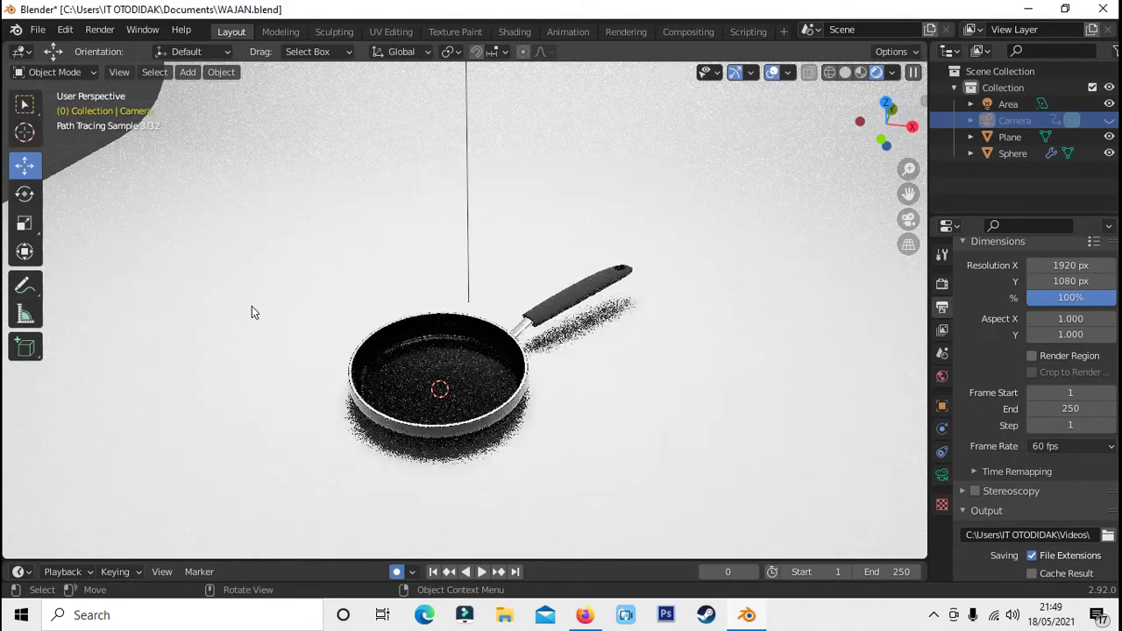
pyautogui.scroll(2, 252, 307)
pyautogui.moveTo(380, 258); pyautogui.dragTo(401, 263, button='middle')
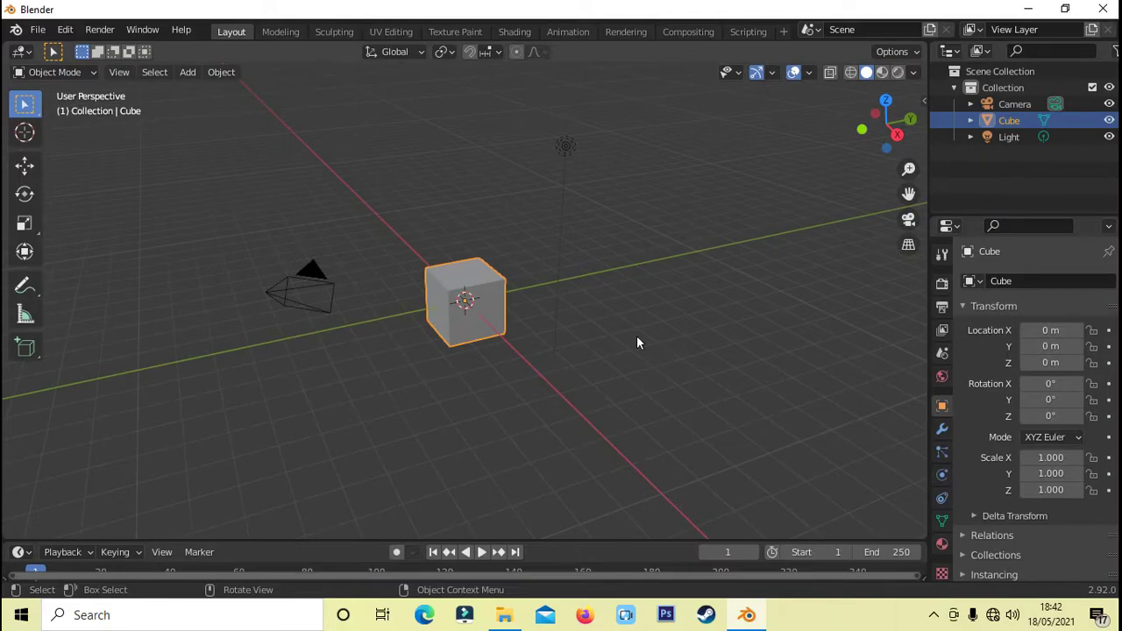
# Replace the default cube with a UV sphere at the origin.
pyautogui.moveTo(637, 342); pyautogui.dragTo(500, 338, button='middle')
pyautogui.click(469, 329)
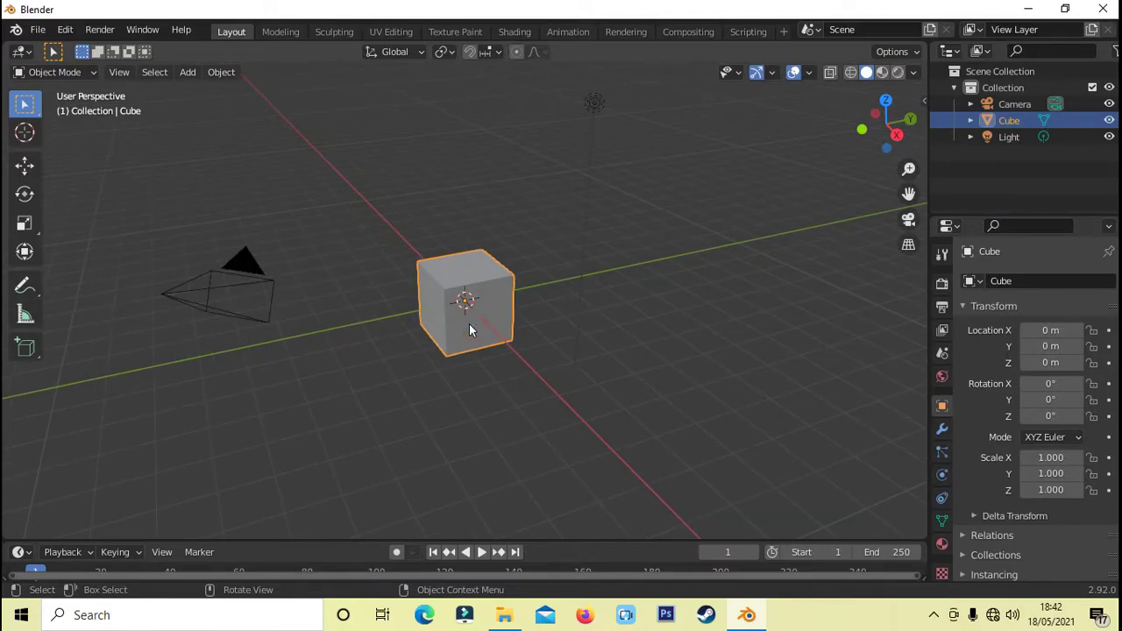
pyautogui.press('Delete')
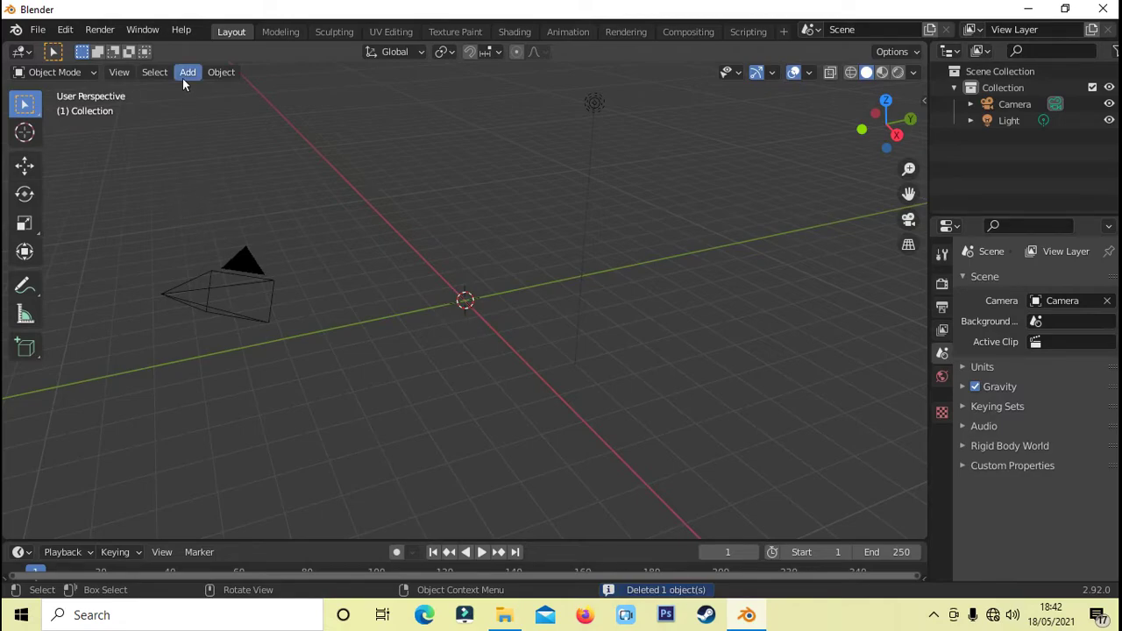
pyautogui.click(185, 77)
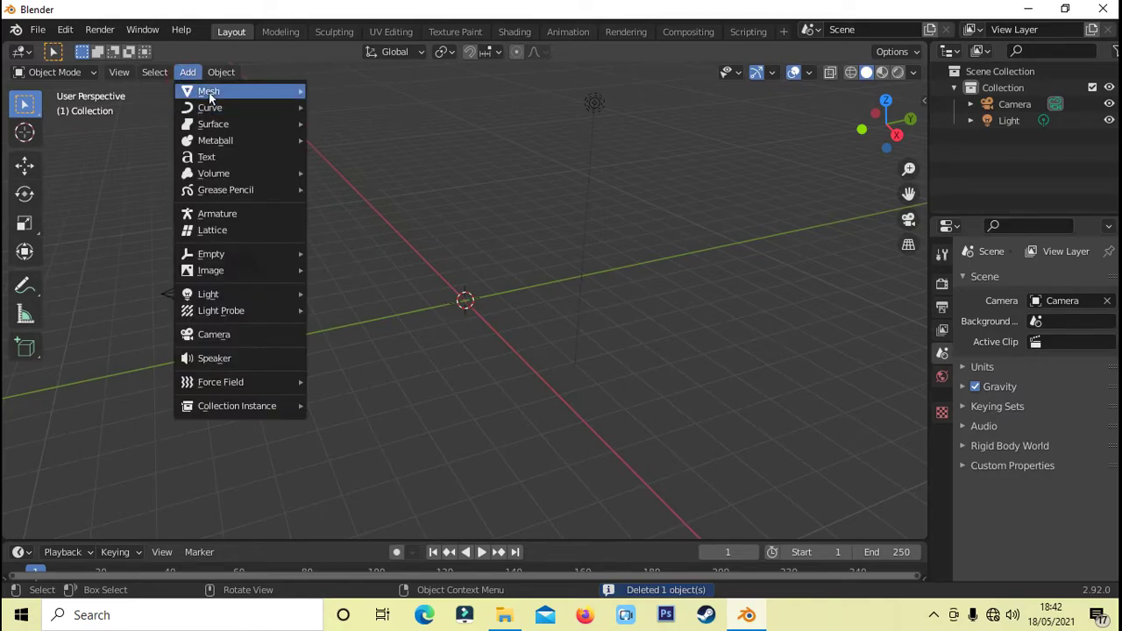
pyautogui.moveTo(209, 92)
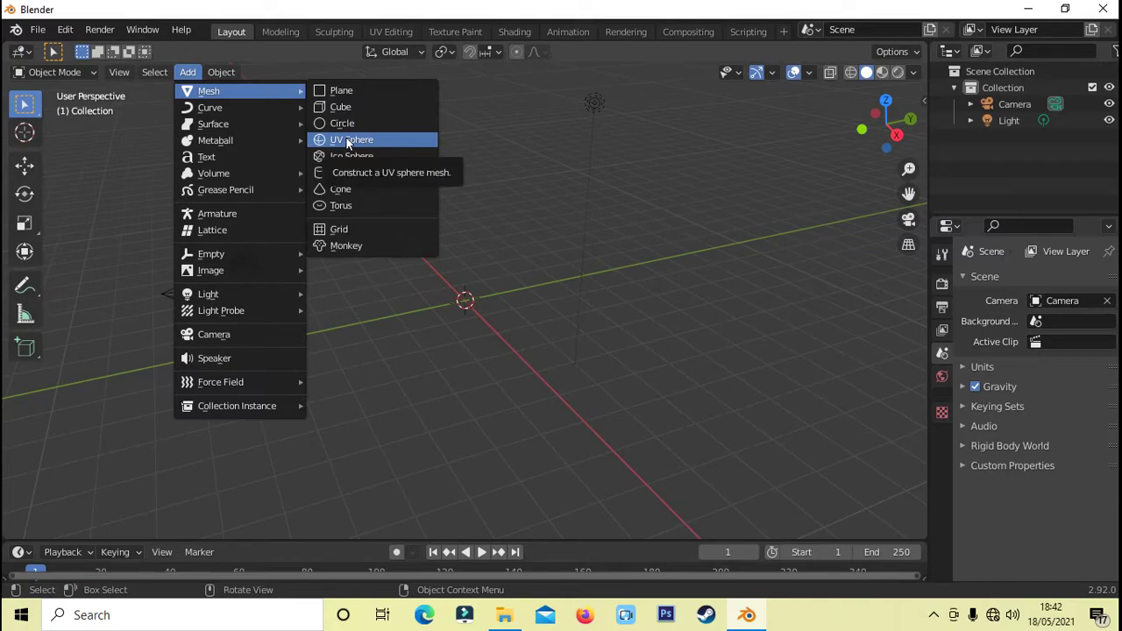
pyautogui.click(346, 141)
# Scale the sphere down to 0.309.
pyautogui.moveTo(609, 301); pyautogui.dragTo(742, 379, button='middle')
pyautogui.scroll(2, 742, 379)
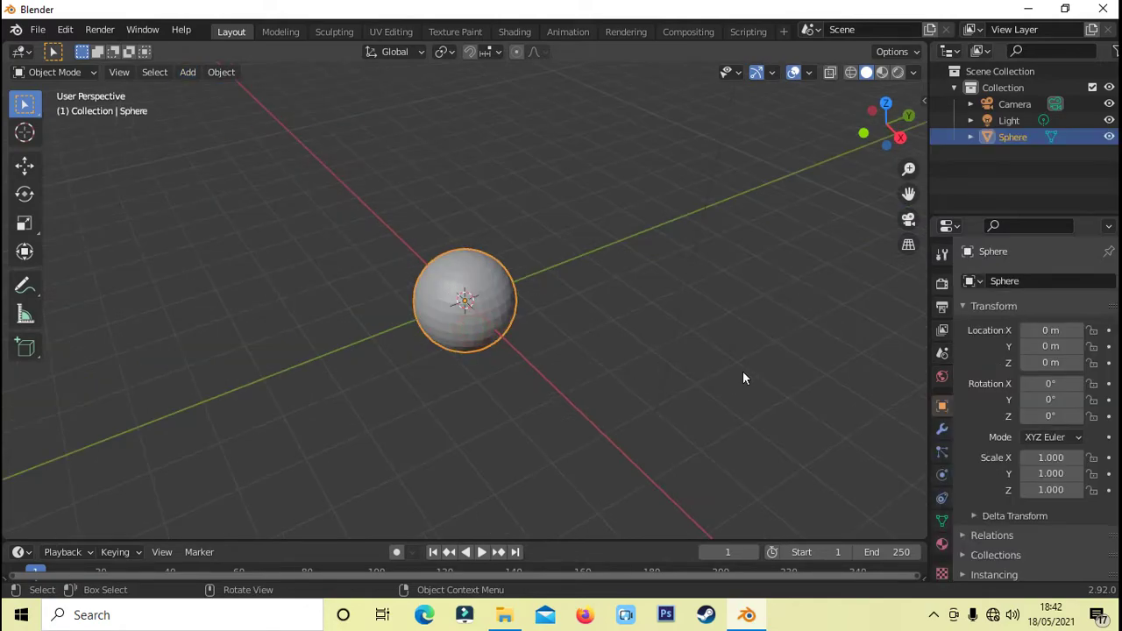
pyautogui.press('s')
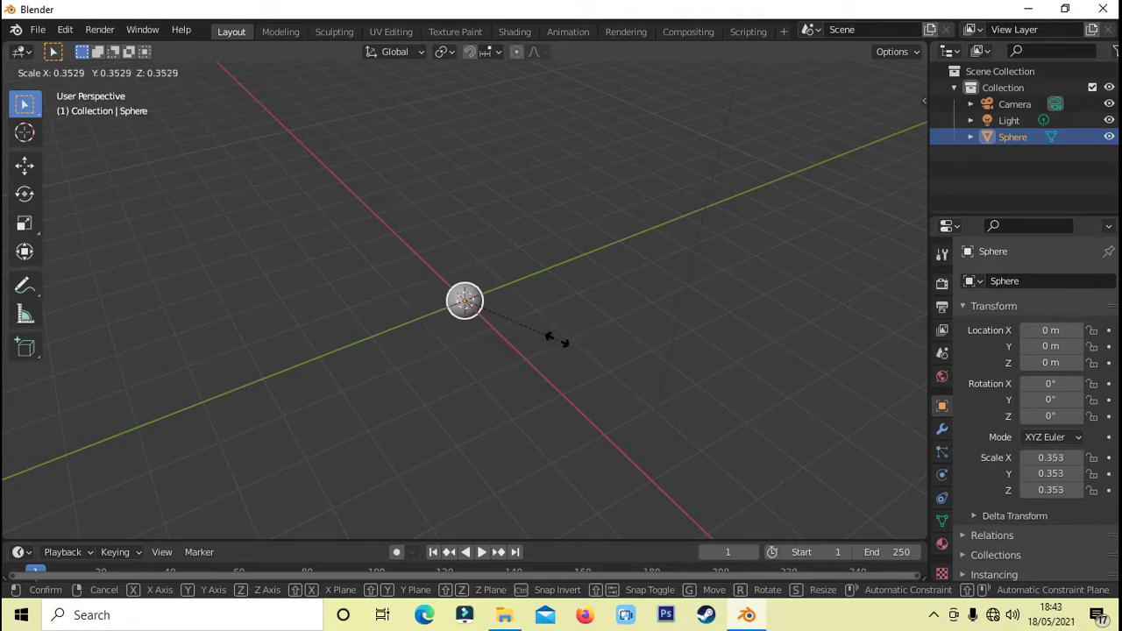
pyautogui.click(544, 336)
# In right orthographic view, raise the sphere to Z 0.322 so it rests on the ground.
pyautogui.scroll(5, 494, 335)
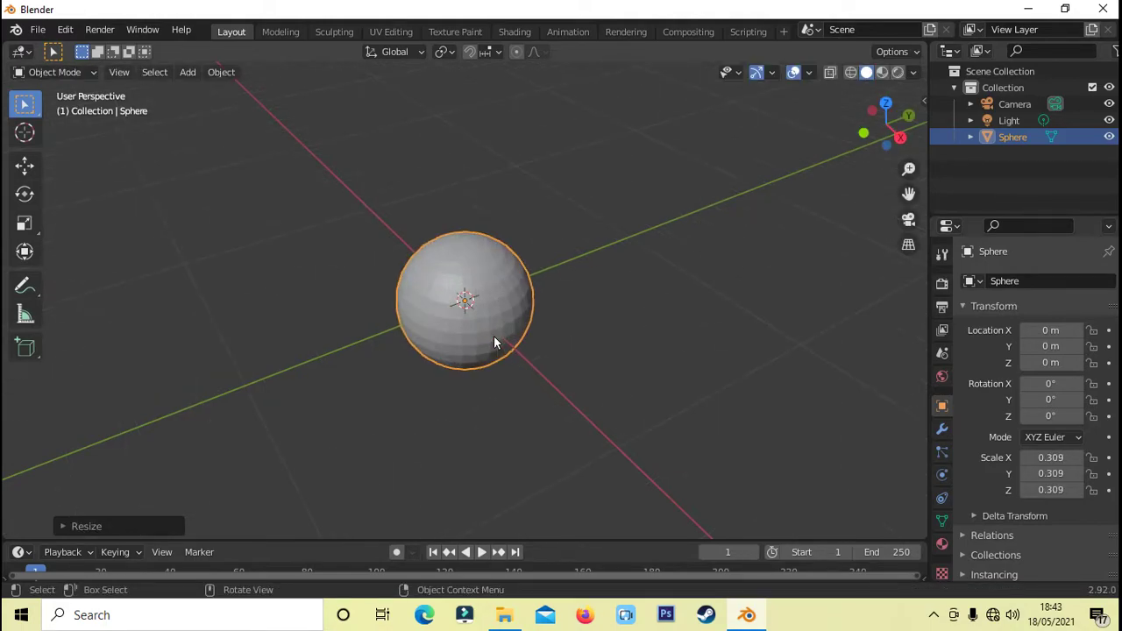
pyautogui.moveTo(582, 353)
pyautogui.mouseDown(button='middle')
pyautogui.moveTo(566, 333)
pyautogui.moveTo(552, 338)
pyautogui.mouseUp(button='middle')
pyautogui.scroll(-2, 567, 333)
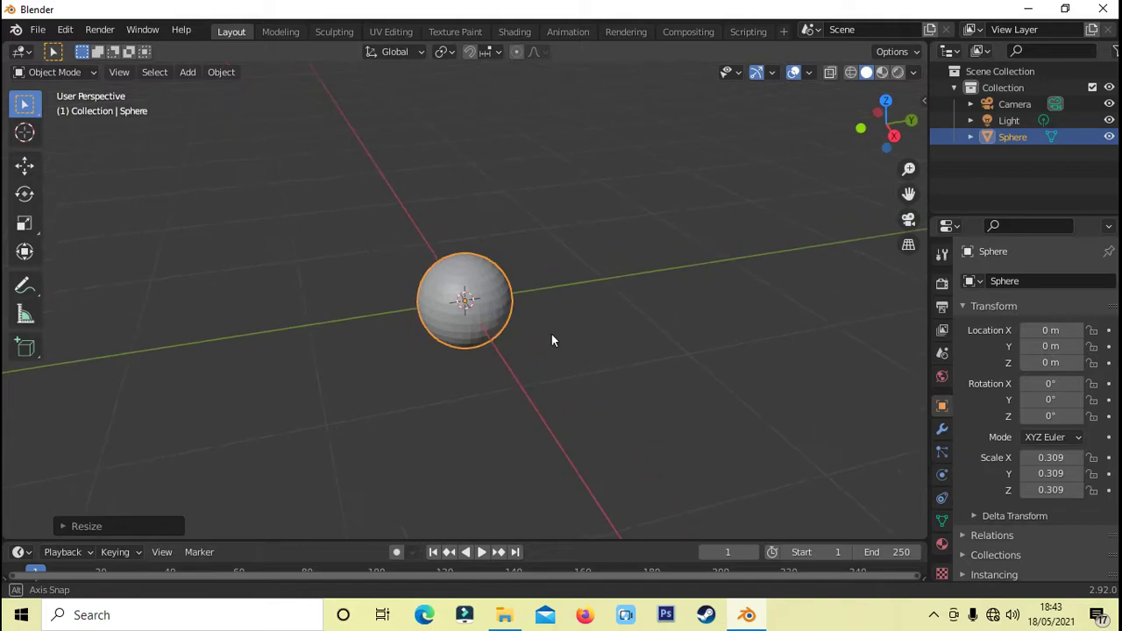
pyautogui.press('KP_3')
pyautogui.click(468, 327)
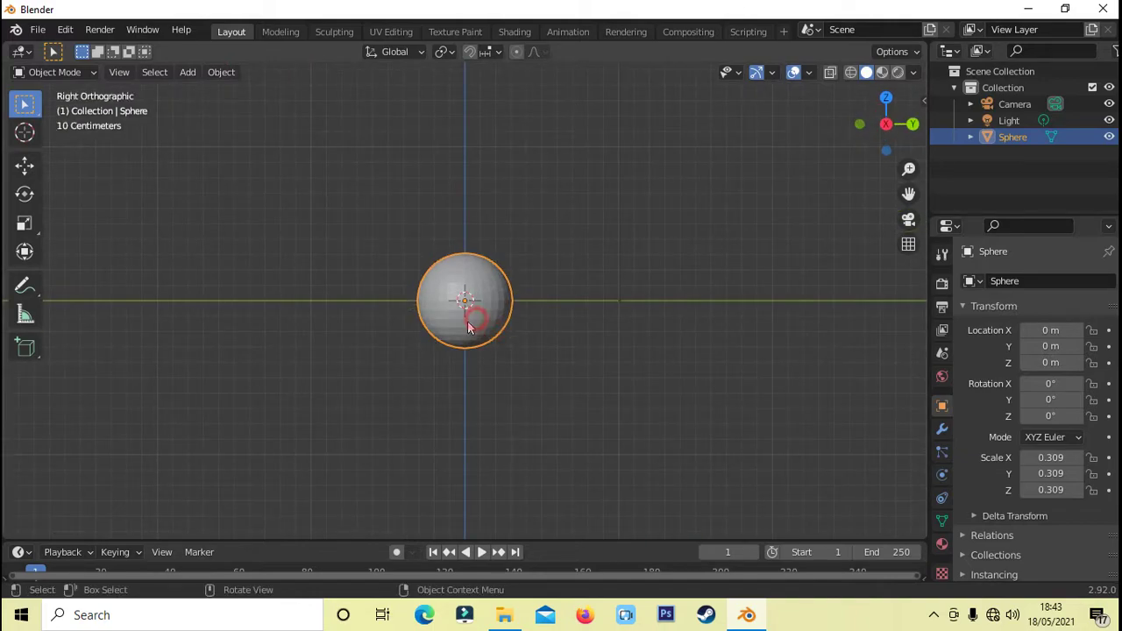
pyautogui.click(26, 167)
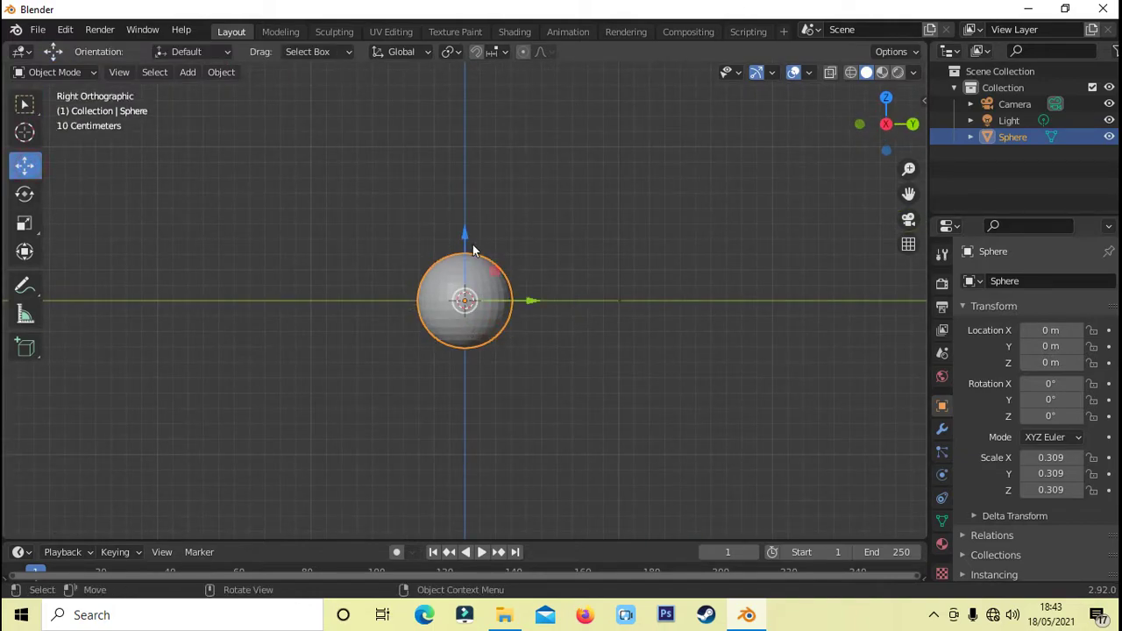
pyautogui.moveTo(464, 235); pyautogui.dragTo(465, 153)
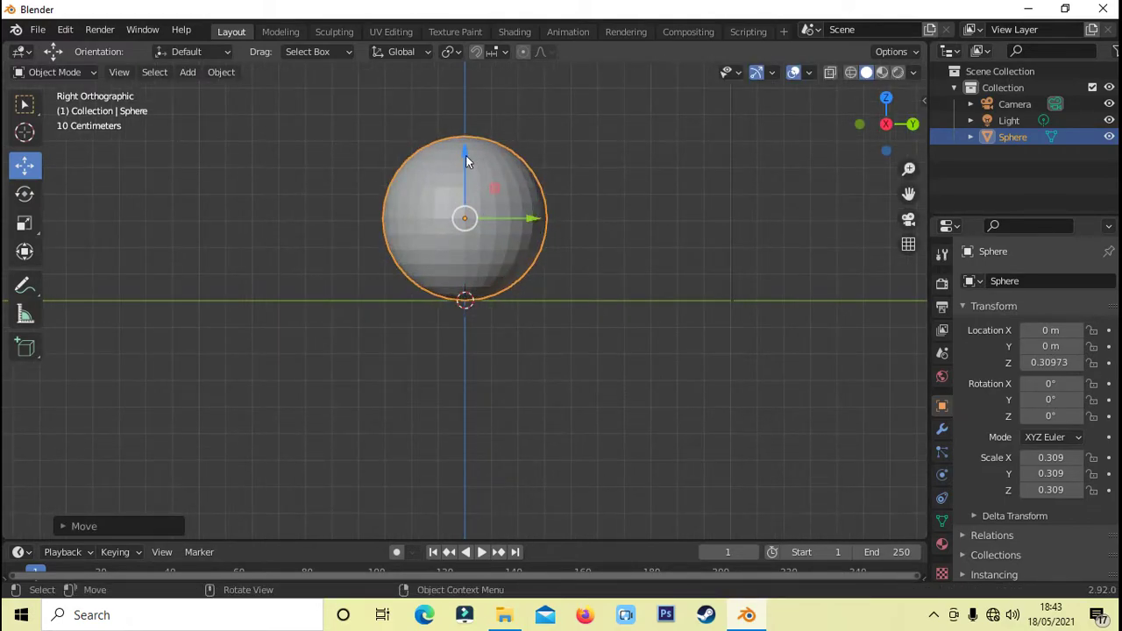
pyautogui.moveTo(465, 155); pyautogui.dragTo(466, 152)
pyautogui.moveTo(466, 152)
pyautogui.mouseDown(button='middle')
pyautogui.moveTo(637, 315)
pyautogui.moveTo(737, 265)
pyautogui.mouseUp(button='middle')
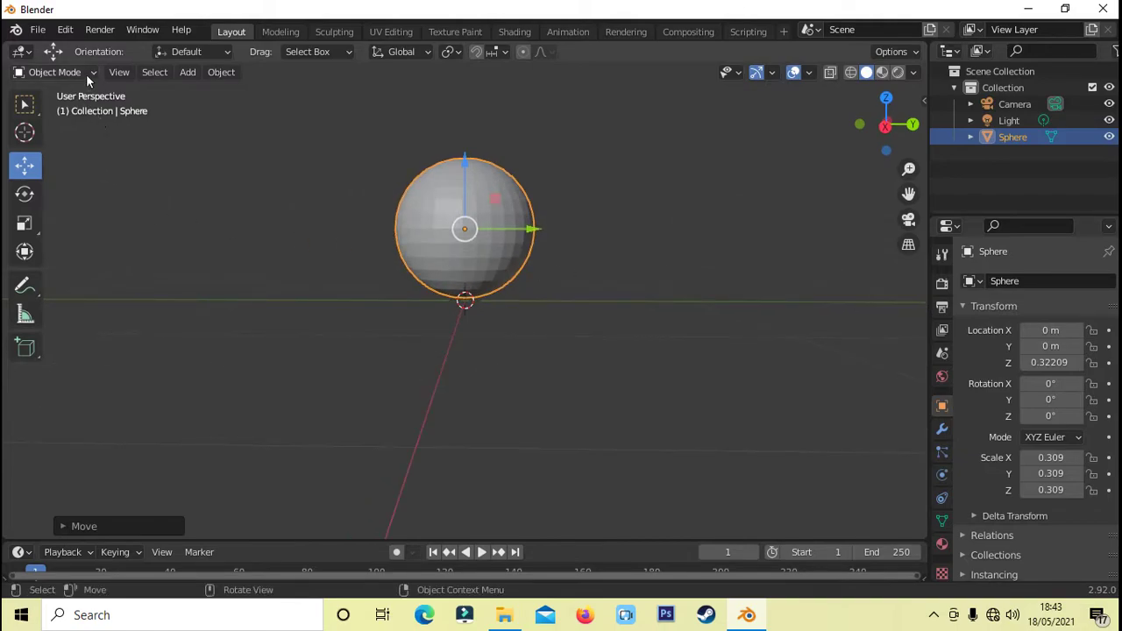
# Enter Edit Mode with edge select and wireframe shading, clearing the mesh selection.
pyautogui.press('Tab')
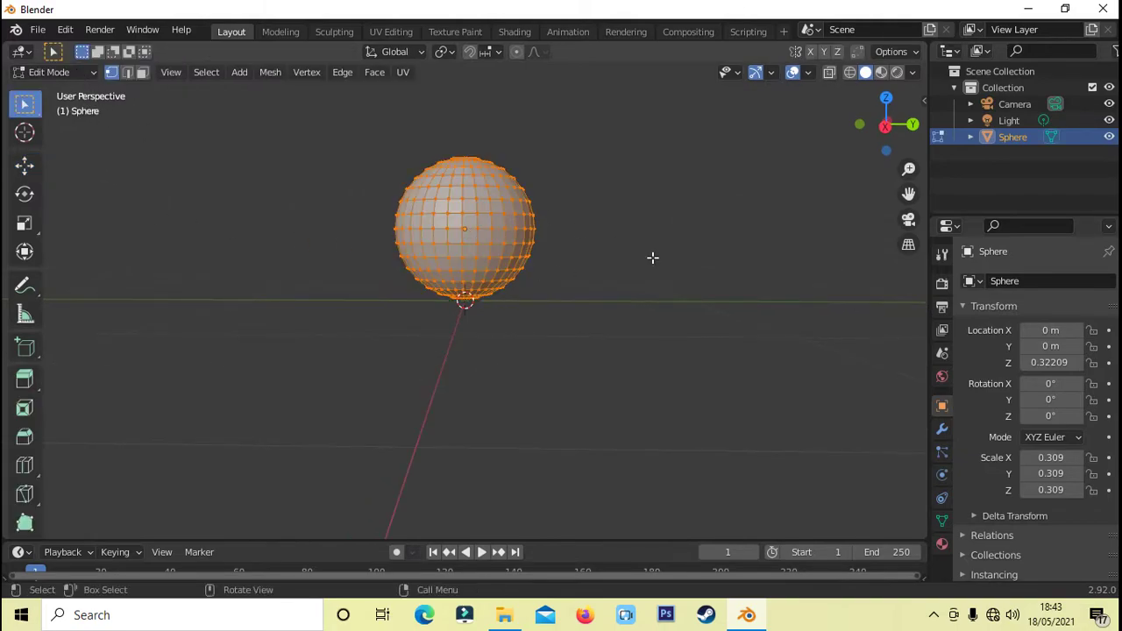
pyautogui.click(128, 73)
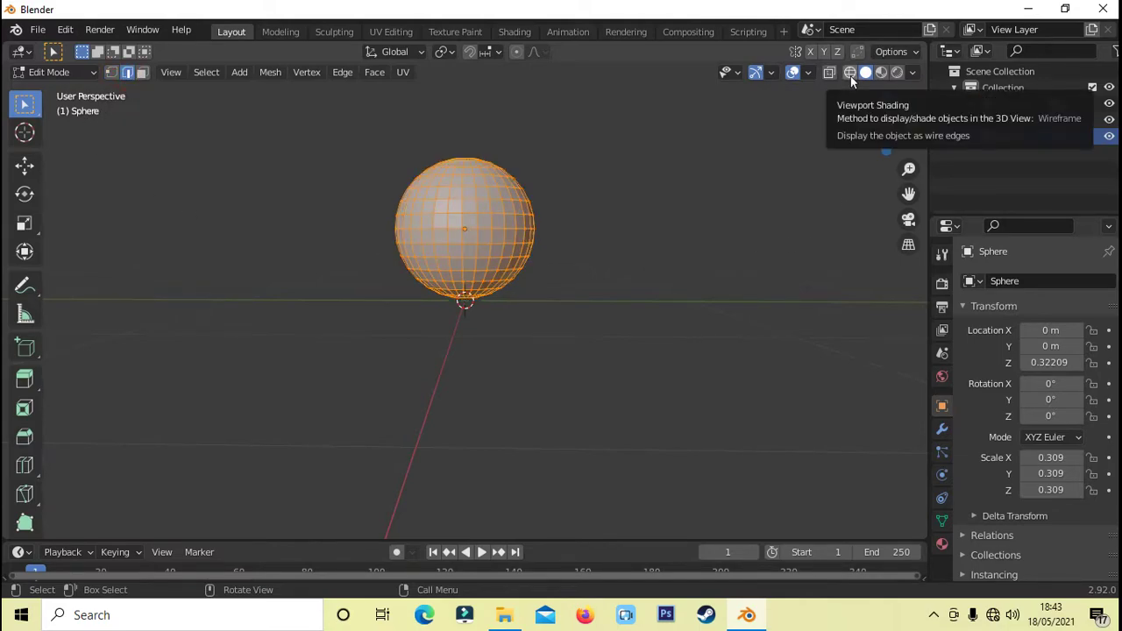
pyautogui.click(850, 75)
pyautogui.scroll(2, 600, 293)
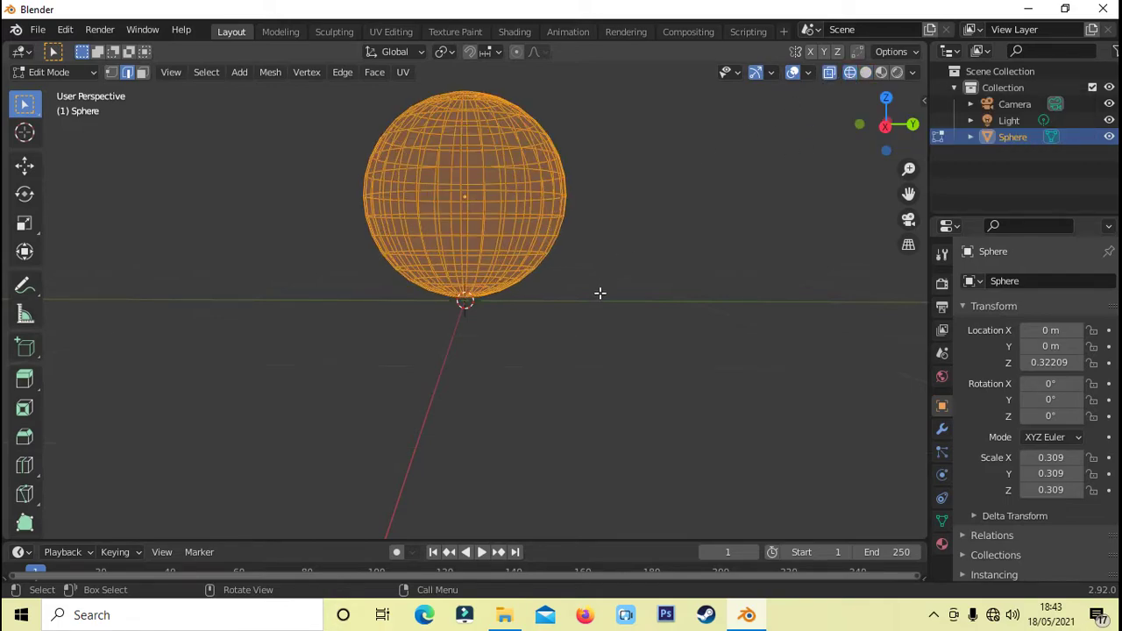
pyautogui.moveTo(623, 302)
pyautogui.mouseDown(button='middle')
pyautogui.moveTo(626, 285)
pyautogui.moveTo(654, 290)
pyautogui.mouseUp(button='middle')
pyautogui.click(628, 288)
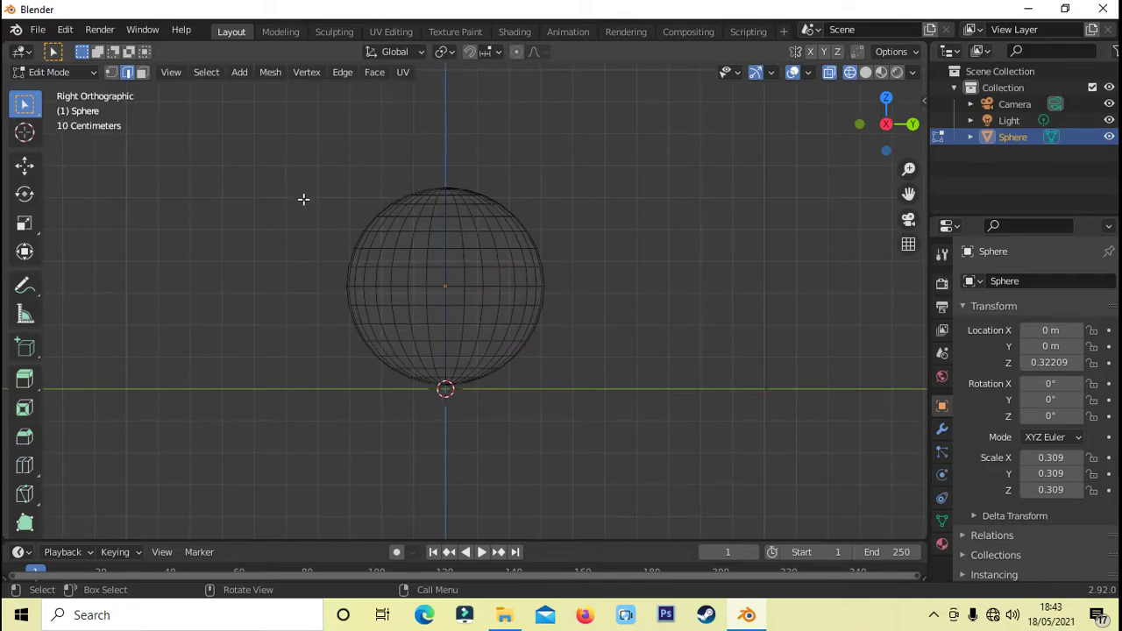
# Delete the sphere's top rows as faces, then box-select the bowl's bottom rows.
pyautogui.scroll(1, 268, 191)
pyautogui.moveTo(252, 154); pyautogui.dragTo(668, 261)
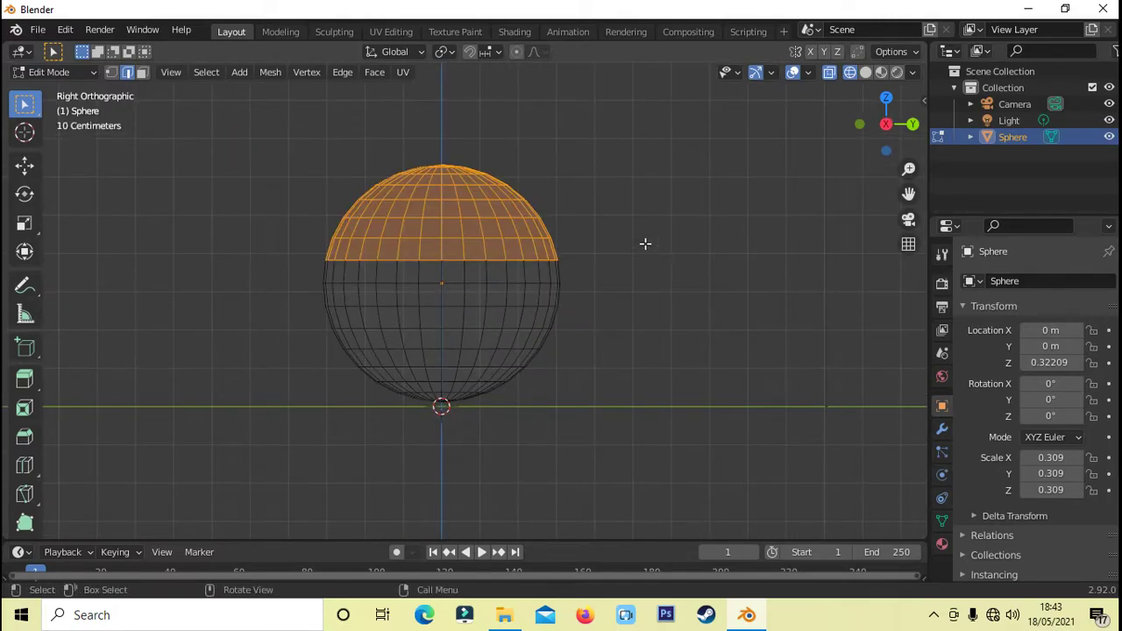
pyautogui.press('x')
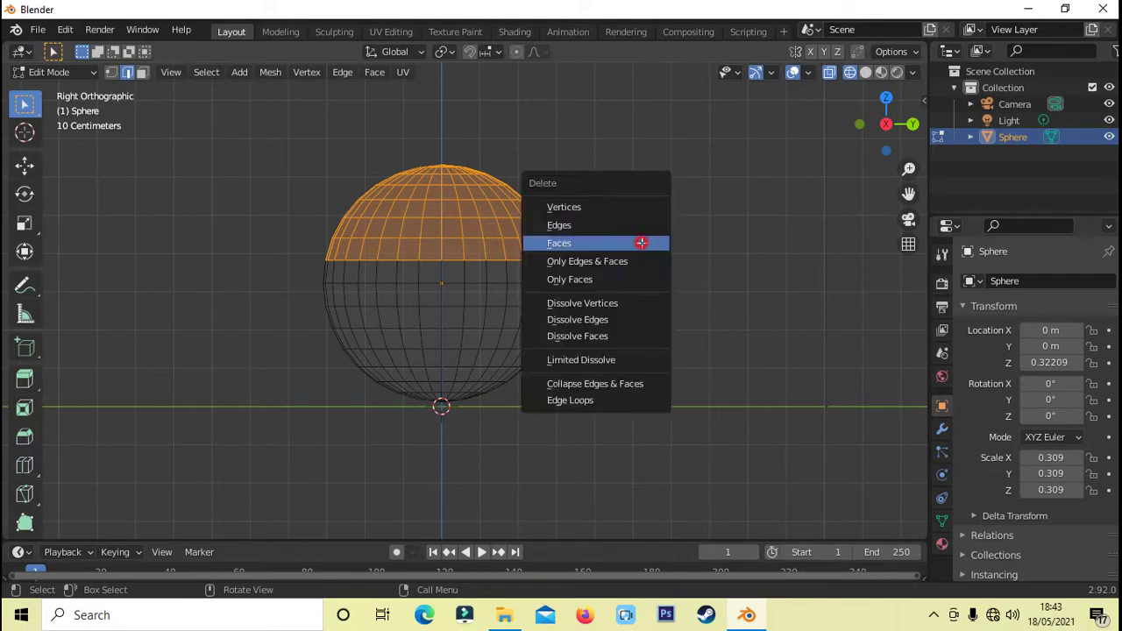
pyautogui.click(644, 242)
pyautogui.scroll(1, 664, 328)
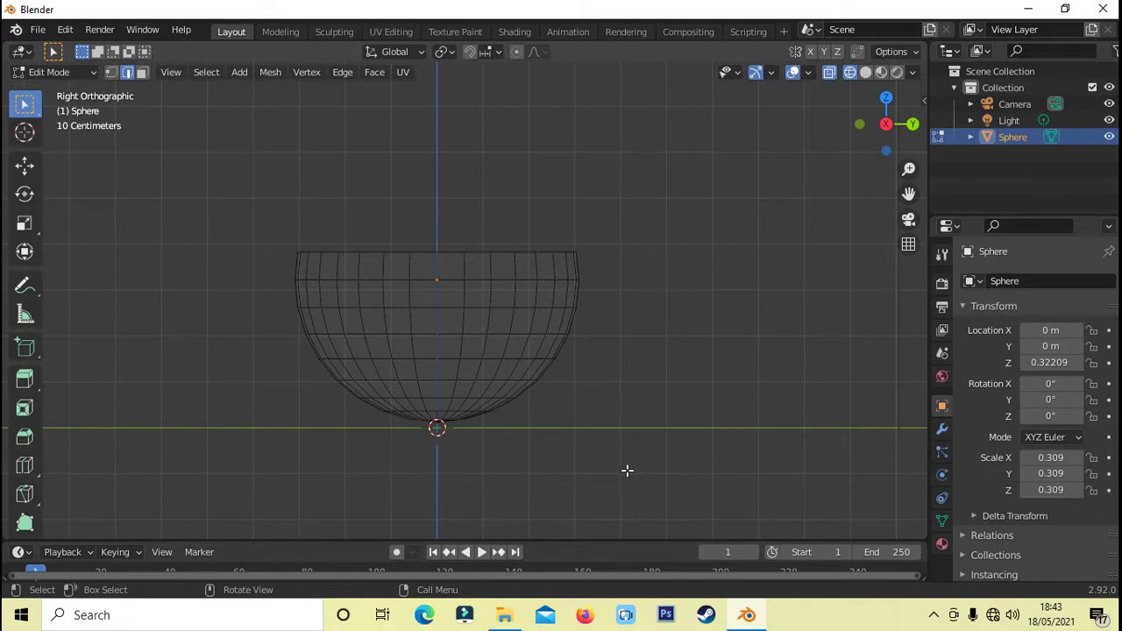
pyautogui.moveTo(627, 471); pyautogui.dragTo(178, 366)
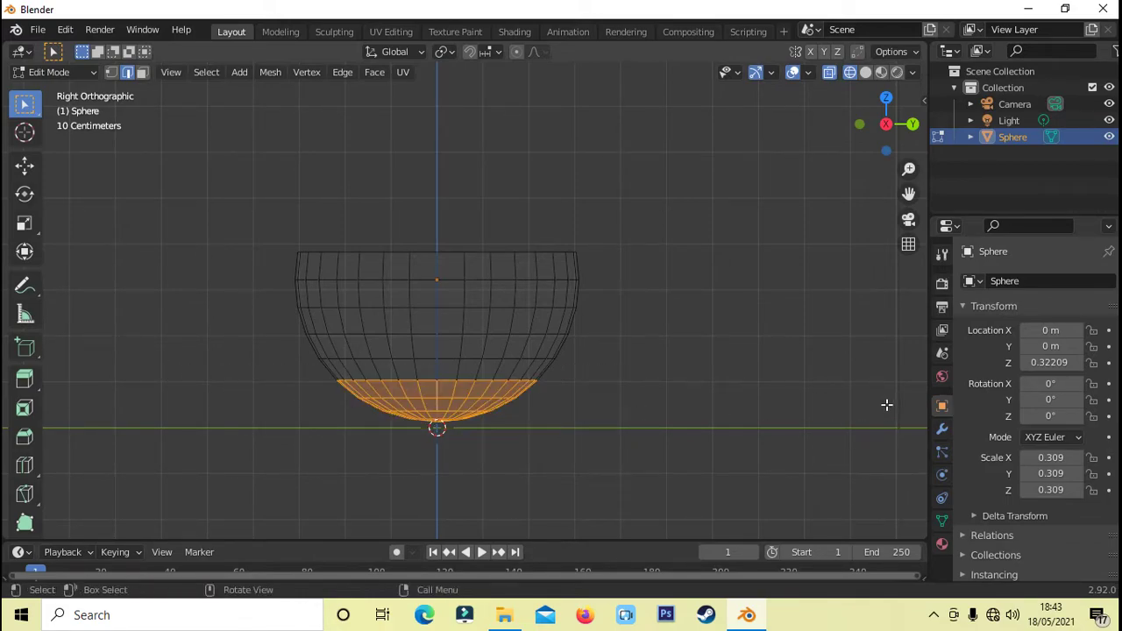
# Scale the bottom rows to nearly a point and select the edges around the bottom pole.
pyautogui.press('s')
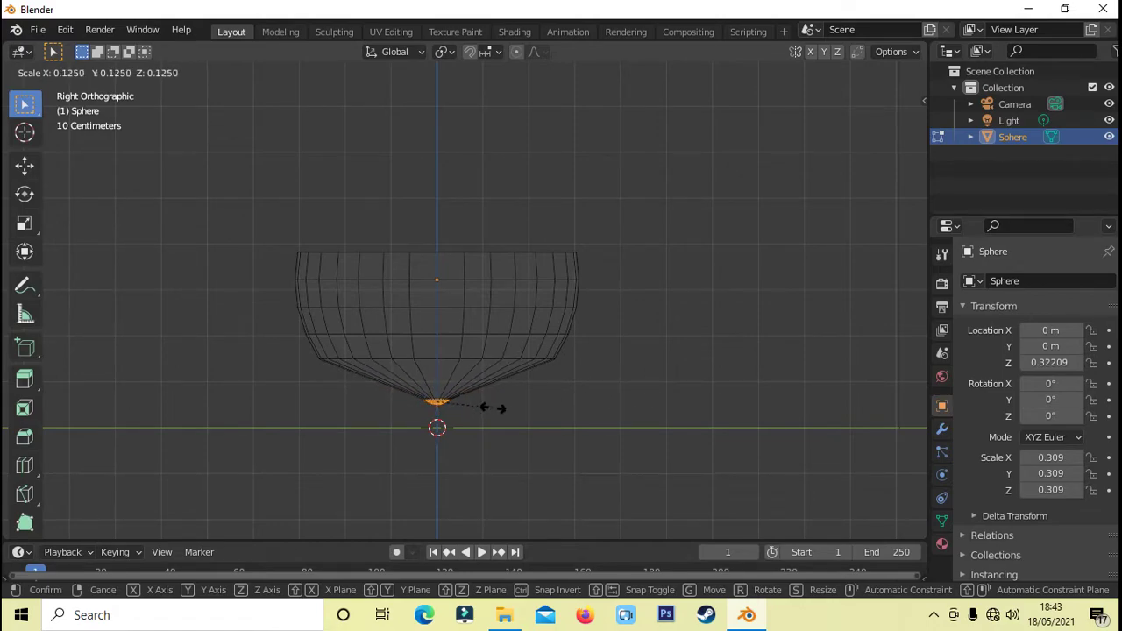
pyautogui.click(435, 404)
pyautogui.moveTo(533, 429)
pyautogui.mouseDown(button='middle')
pyautogui.moveTo(533, 358)
pyautogui.moveTo(501, 336)
pyautogui.moveTo(531, 205)
pyautogui.moveTo(514, 242)
pyautogui.moveTo(573, 248)
pyautogui.moveTo(582, 300)
pyautogui.mouseUp(button='middle')
pyautogui.scroll(4, 498, 347)
pyautogui.scroll(2, 498, 347)
pyautogui.press('ctrl+KP_Add')
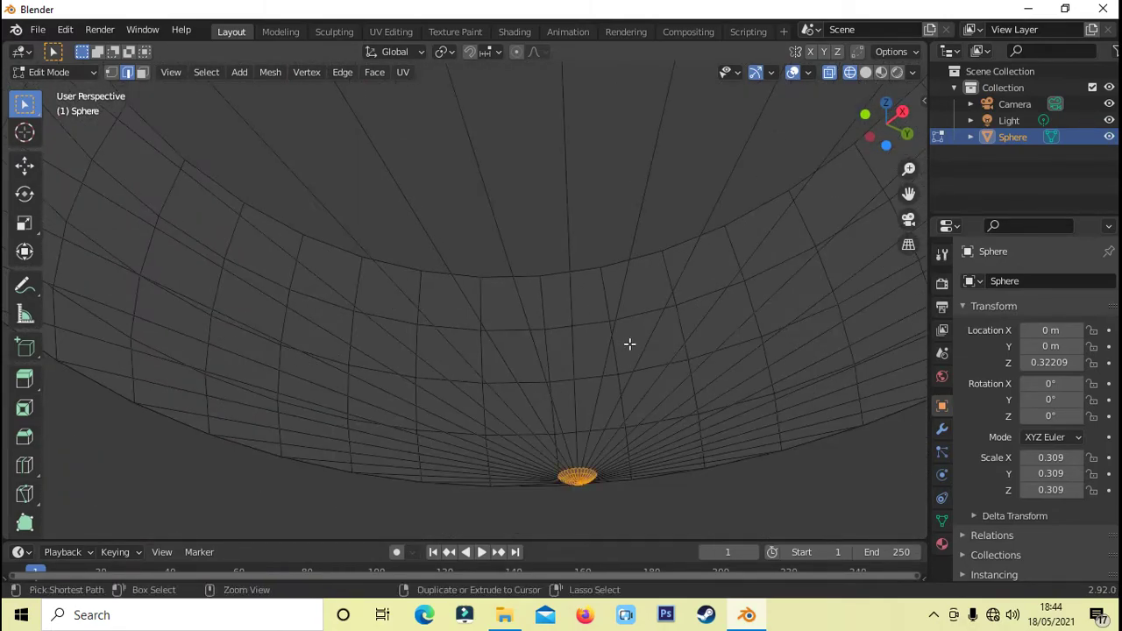
pyautogui.moveTo(658, 356)
pyautogui.mouseDown(button='middle')
pyautogui.moveTo(621, 258)
pyautogui.moveTo(695, 280)
pyautogui.mouseUp(button='middle')
# Grow the selection around the bottom pole and delete those faces.
pyautogui.press('ctrl+KP_Add')
pyautogui.press('ctrl+KP_Add')
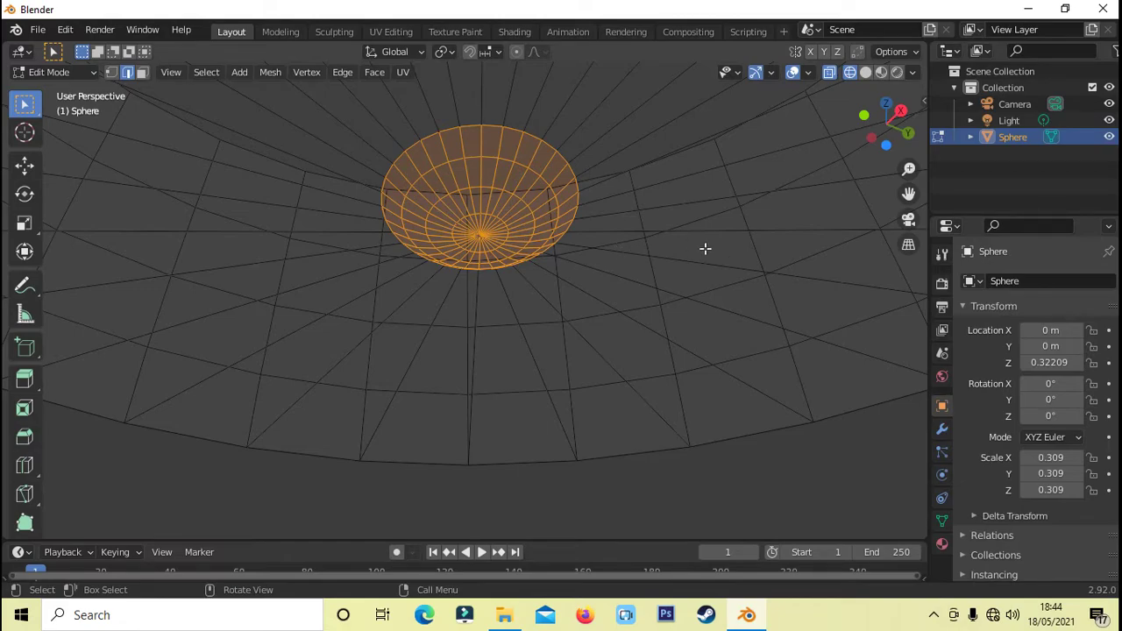
pyautogui.press('x')
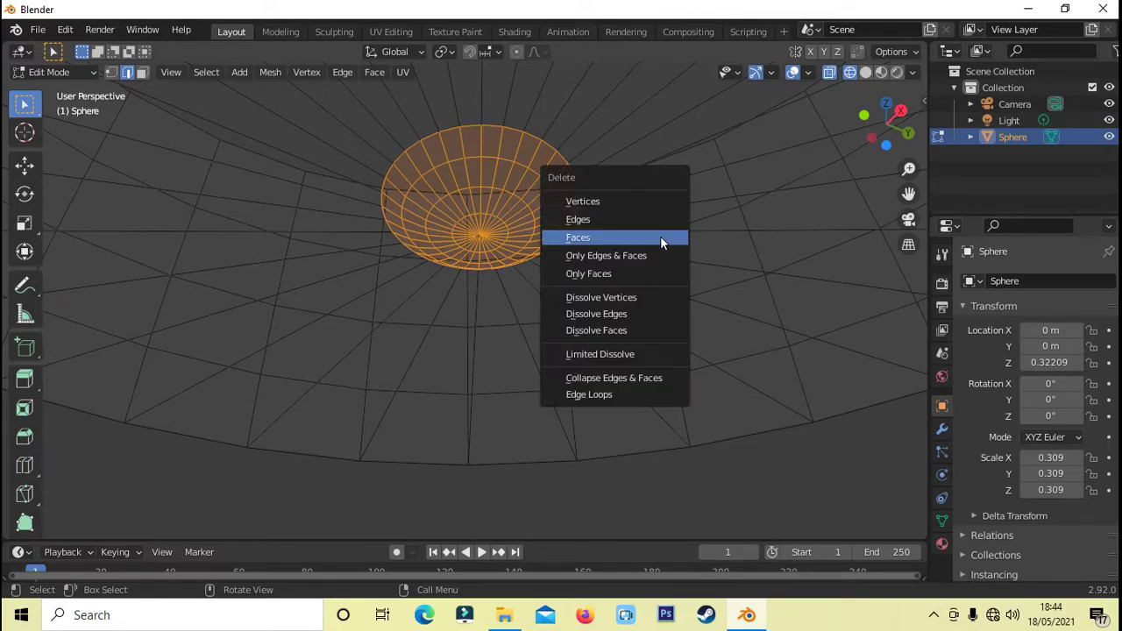
pyautogui.click(660, 236)
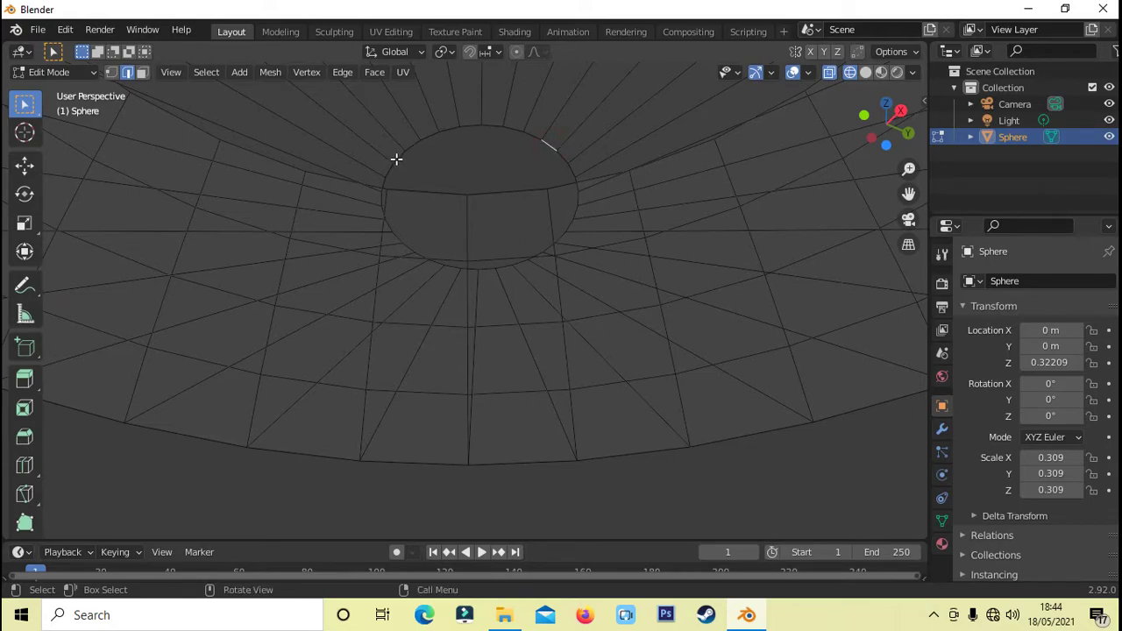
# Fill the hole's rim with a single face and check it in solid shading.
pyautogui.keyDown('ctrl'); pyautogui.click(396, 159); pyautogui.keyUp('ctrl')
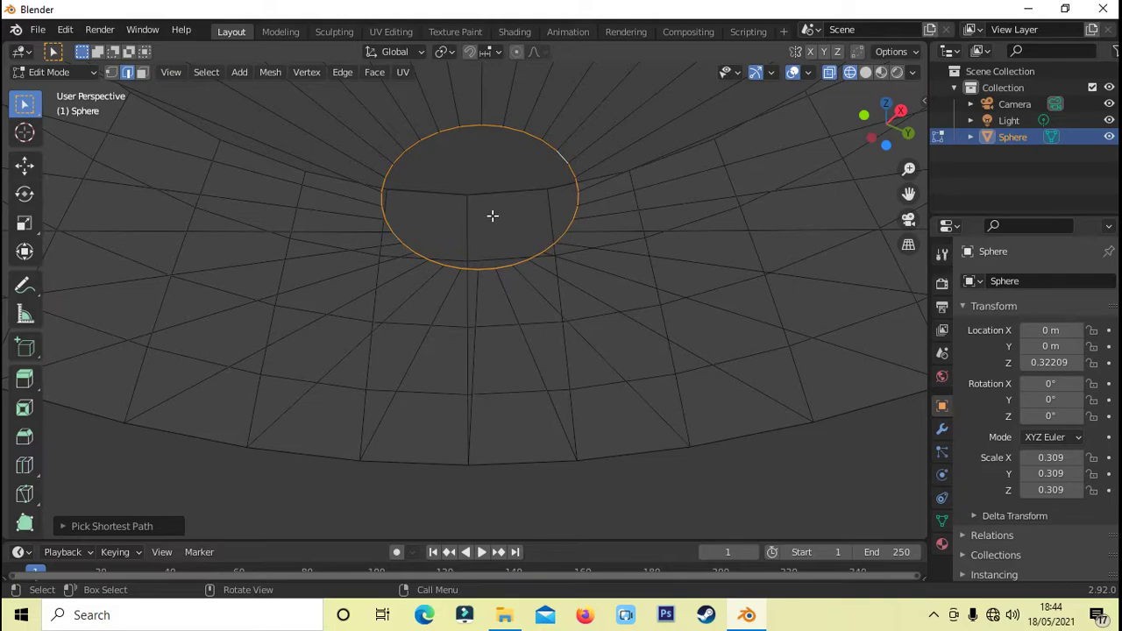
pyautogui.press('f')
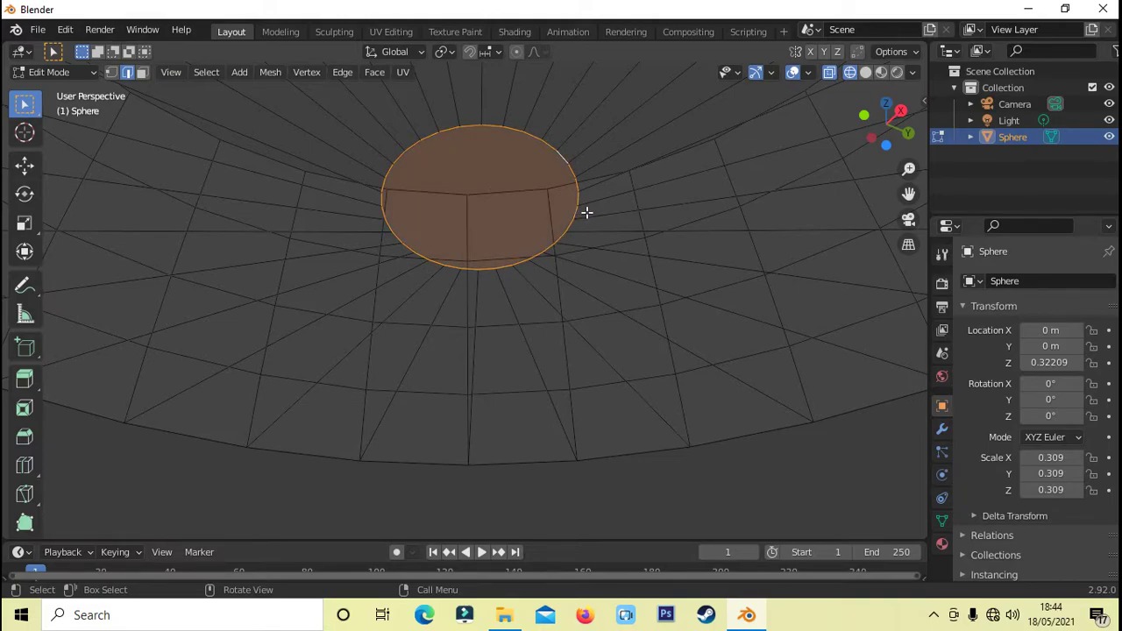
pyautogui.click(580, 441)
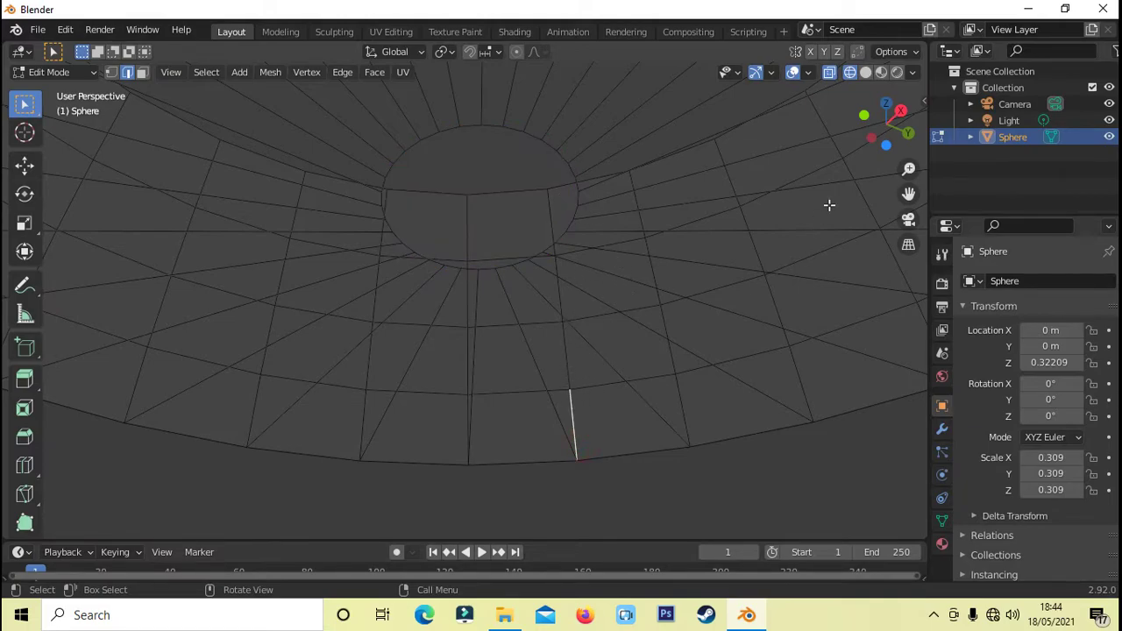
pyautogui.click(868, 73)
pyautogui.scroll(-3, 459, 266)
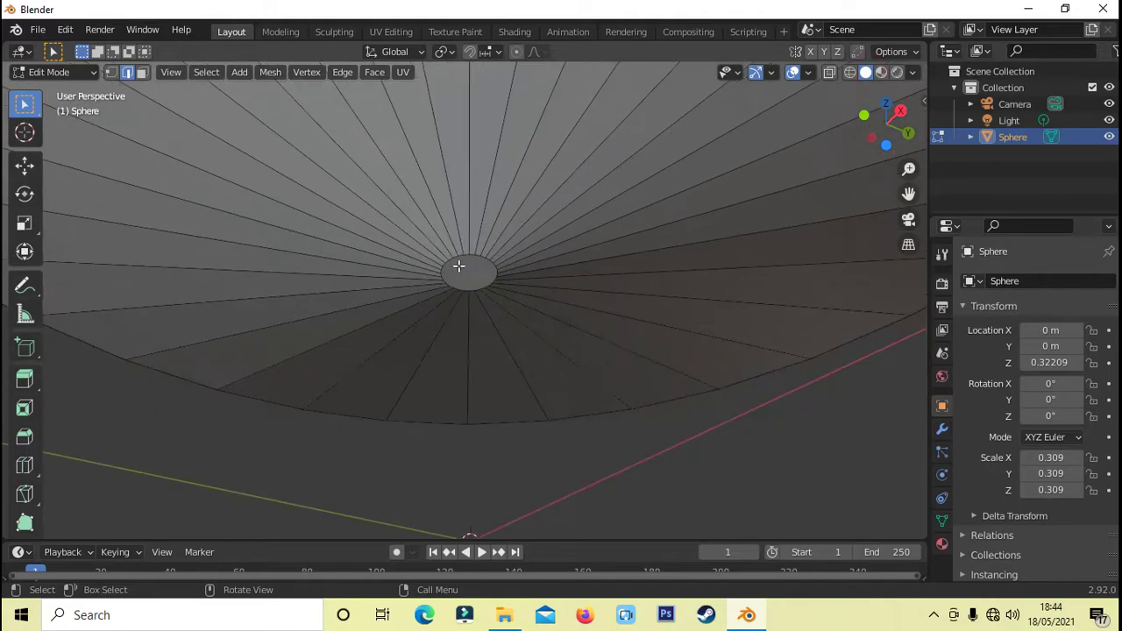
pyautogui.click(848, 73)
pyautogui.scroll(-2, 746, 238)
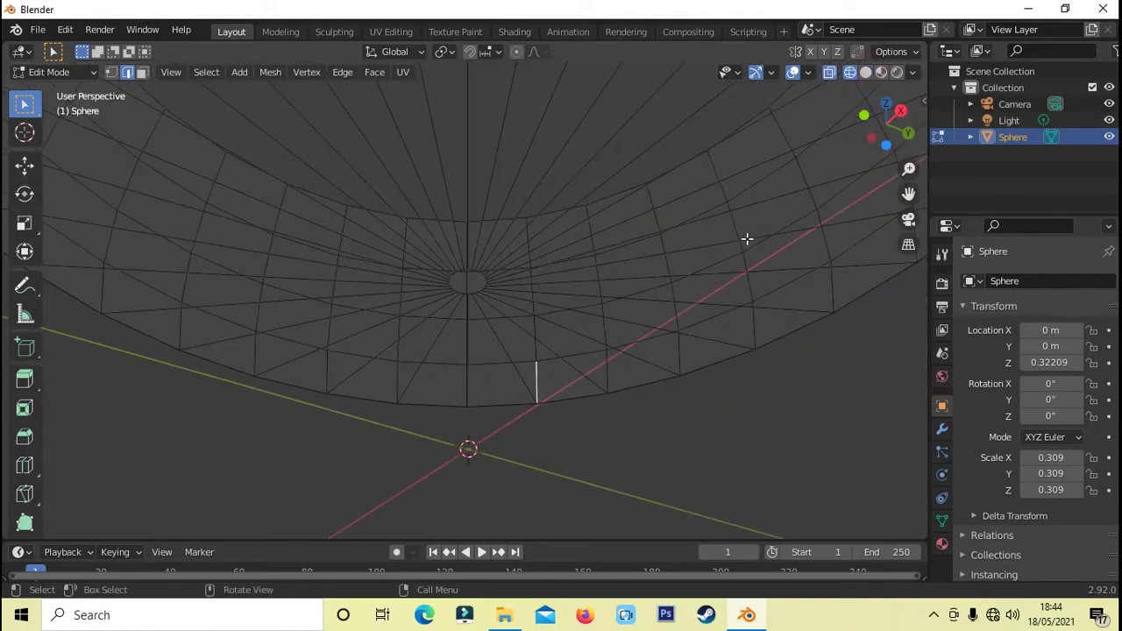
# In right orthographic view, box-select the lower cone and raise it upward.
pyautogui.press('KP_3')
pyautogui.scroll(-2, 749, 252)
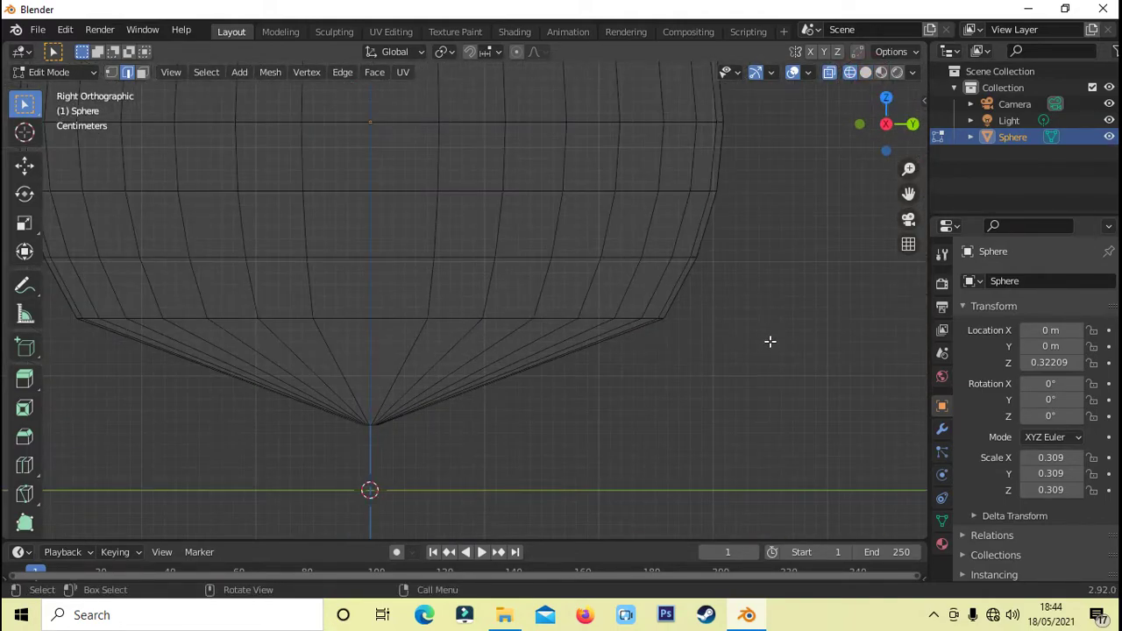
pyautogui.moveTo(770, 341); pyautogui.dragTo(775, 343, button='middle')
pyautogui.press('KP_3')
pyautogui.scroll(-3, 839, 321)
pyautogui.moveTo(170, 308)
pyautogui.mouseDown()
pyautogui.moveTo(613, 348)
pyautogui.moveTo(684, 401)
pyautogui.mouseUp()
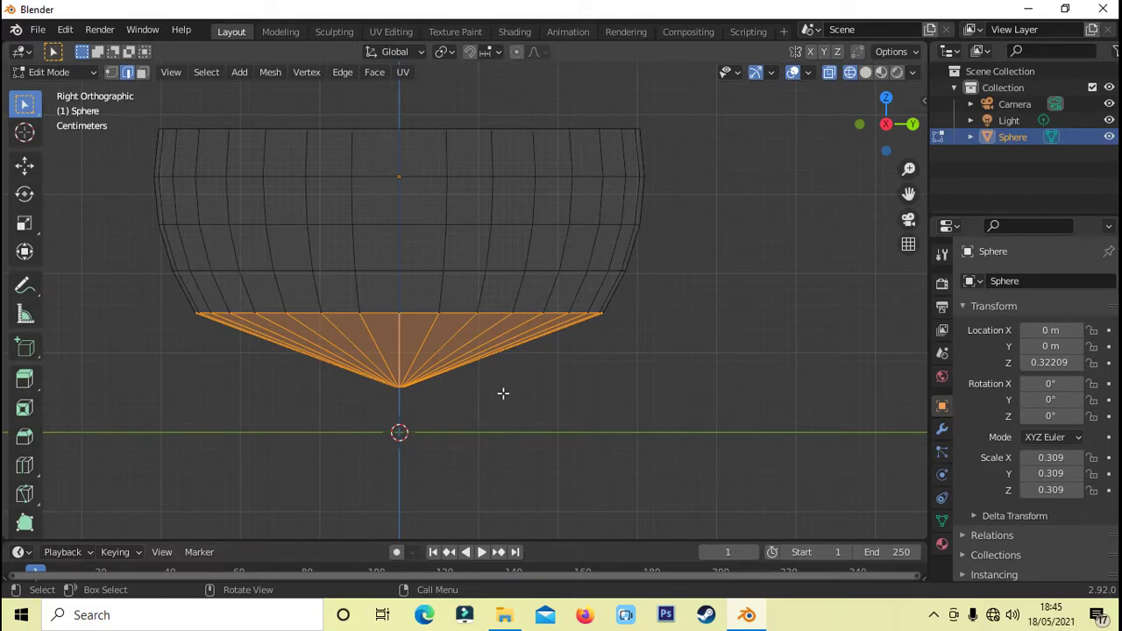
pyautogui.click(25, 165)
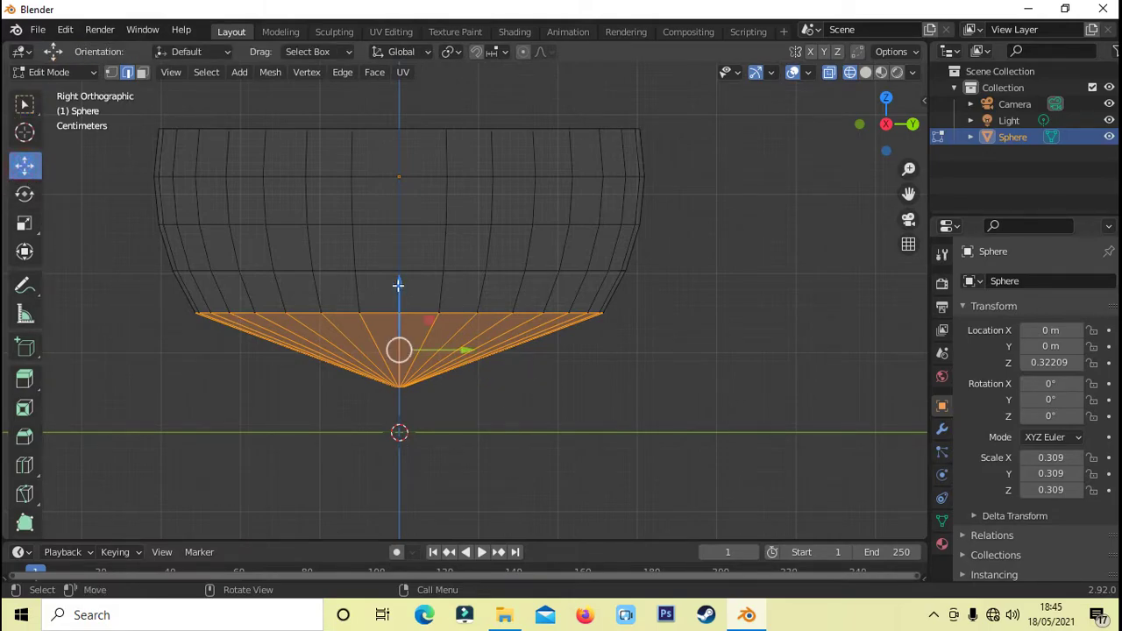
pyautogui.moveTo(400, 278)
pyautogui.mouseDown()
pyautogui.moveTo(402, 246)
pyautogui.moveTo(390, 238)
pyautogui.mouseUp()
# Raise the bottom tip vertex to flatten the pan's underside.
pyautogui.click(460, 378)
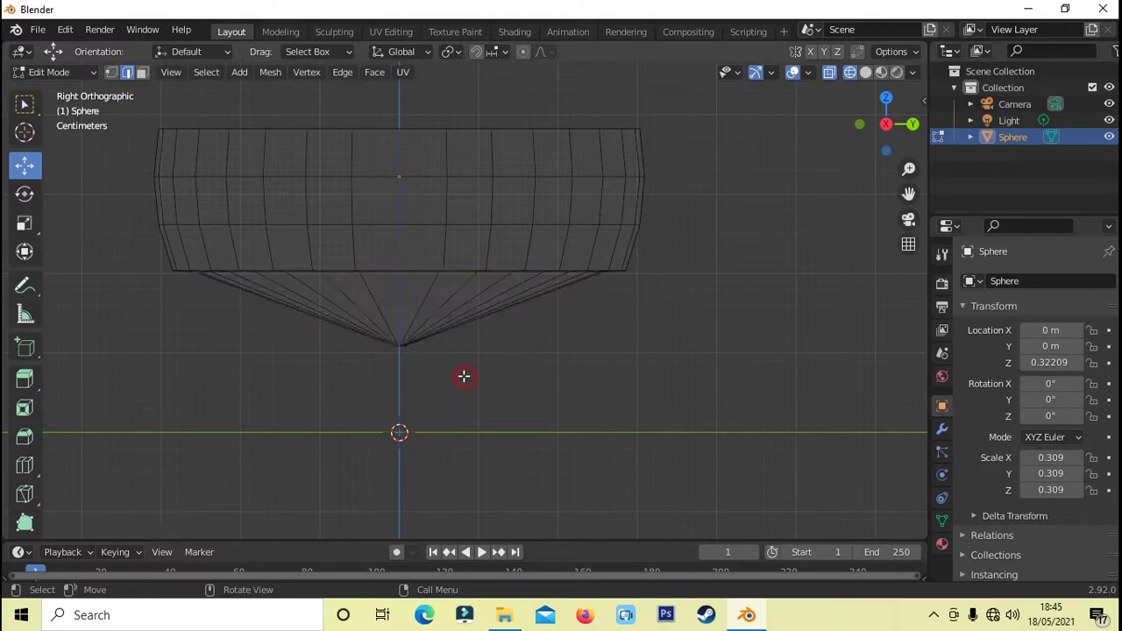
pyautogui.moveTo(461, 377)
pyautogui.mouseDown()
pyautogui.moveTo(325, 321)
pyautogui.moveTo(307, 326)
pyautogui.mouseUp()
pyautogui.moveTo(401, 282); pyautogui.dragTo(399, 208)
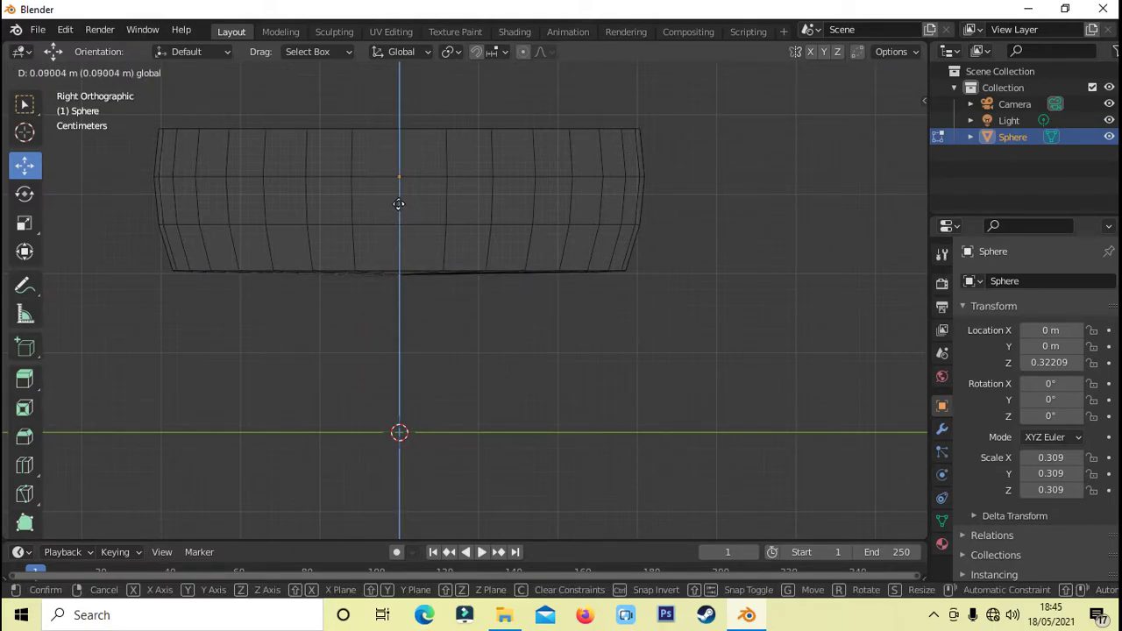
pyautogui.moveTo(399, 207); pyautogui.dragTo(399, 208)
# Inspect the flat-bottomed bowl in solid shading, then return to right view with X-ray on.
pyautogui.scroll(3, 404, 336)
pyautogui.scroll(2, 404, 335)
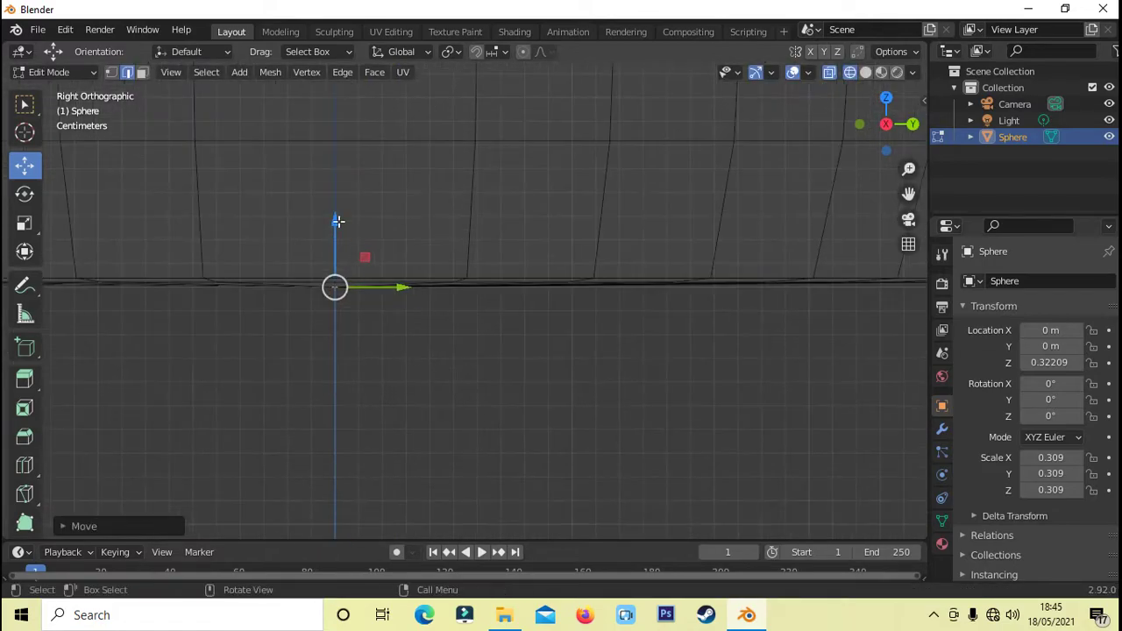
pyautogui.click(341, 225)
pyautogui.click(357, 306)
pyautogui.hotkey('ctrl', 'z')
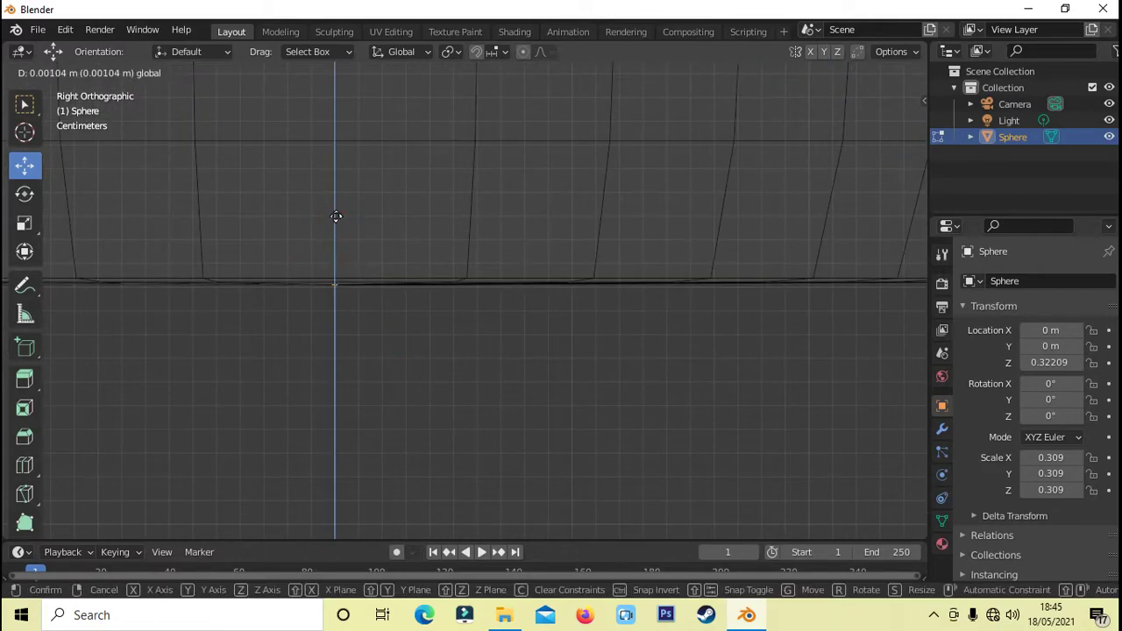
pyautogui.keyDown('shift'); pyautogui.rightClick(360, 329); pyautogui.keyUp('shift')
pyautogui.moveTo(364, 328)
pyautogui.mouseDown(button='middle')
pyautogui.moveTo(389, 350)
pyautogui.moveTo(404, 431)
pyautogui.moveTo(441, 488)
pyautogui.mouseUp(button='middle')
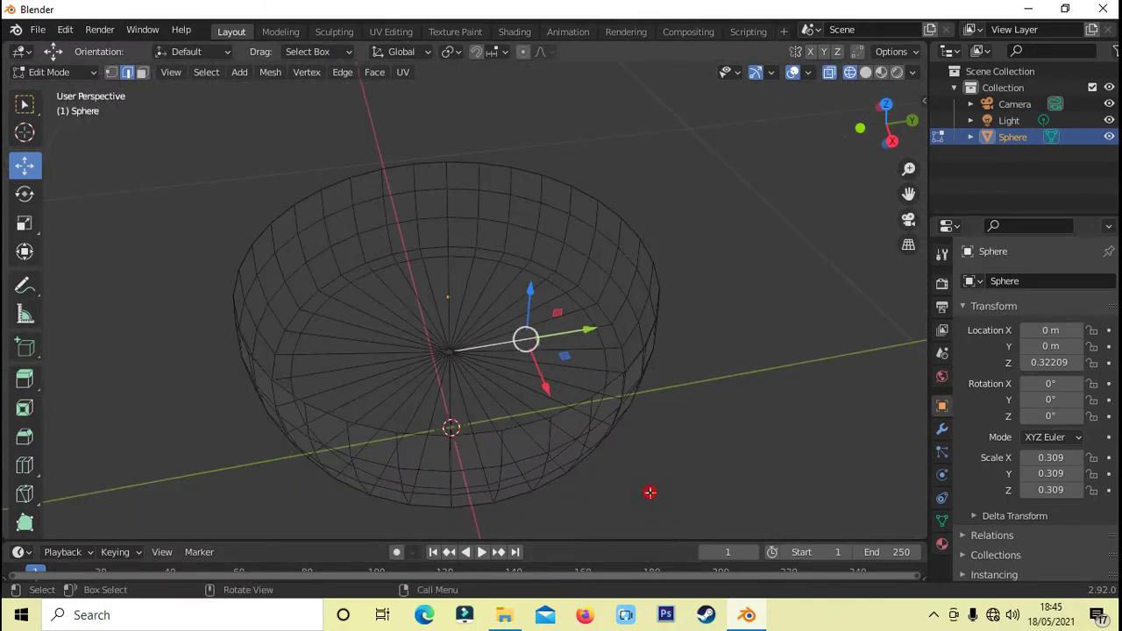
pyautogui.moveTo(649, 491)
pyautogui.mouseDown(button='middle')
pyautogui.moveTo(538, 296)
pyautogui.moveTo(561, 333)
pyautogui.mouseUp(button='middle')
pyautogui.click(865, 72)
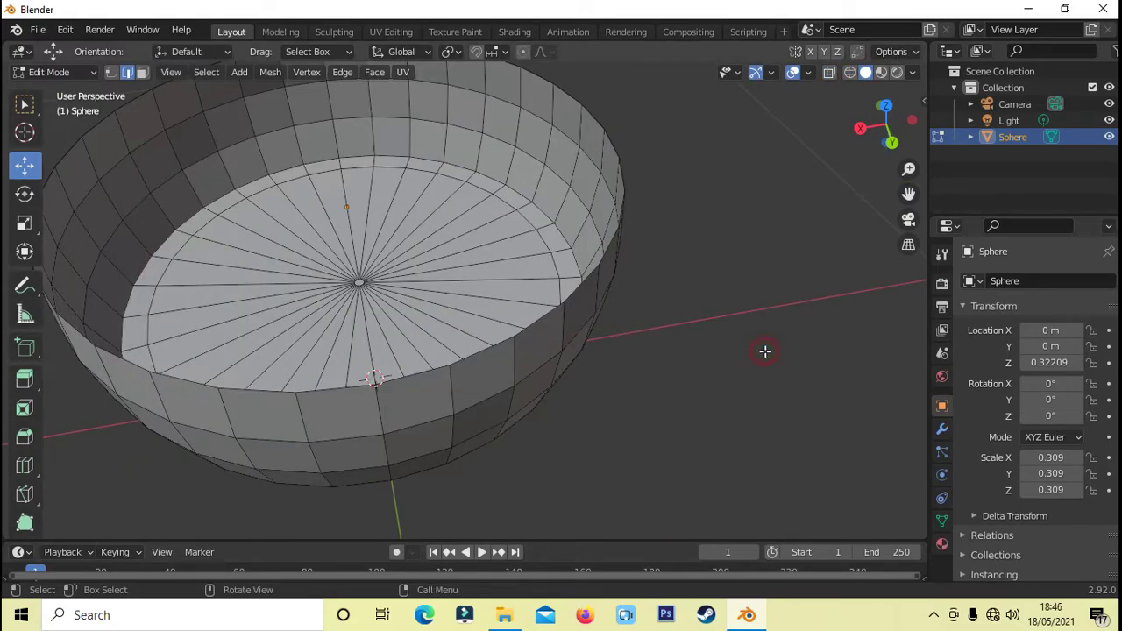
pyautogui.press('KP_3')
pyautogui.hotkey('alt', 'z')
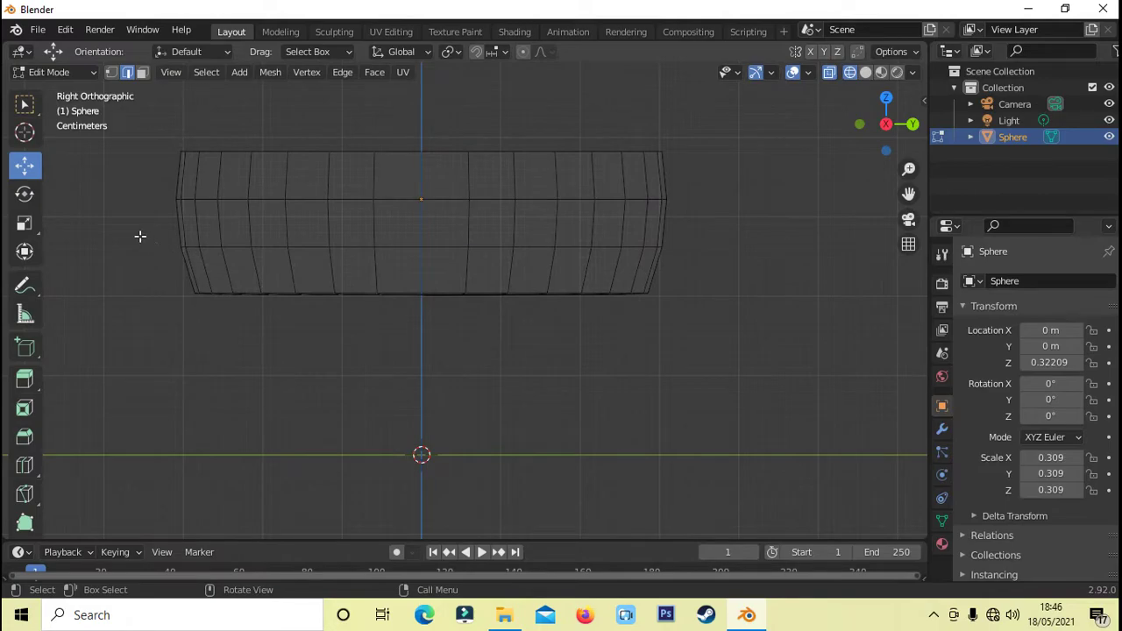
# Lower and widen the pan's lower and middle wall edge loops.
pyautogui.moveTo(138, 236); pyautogui.dragTo(754, 258)
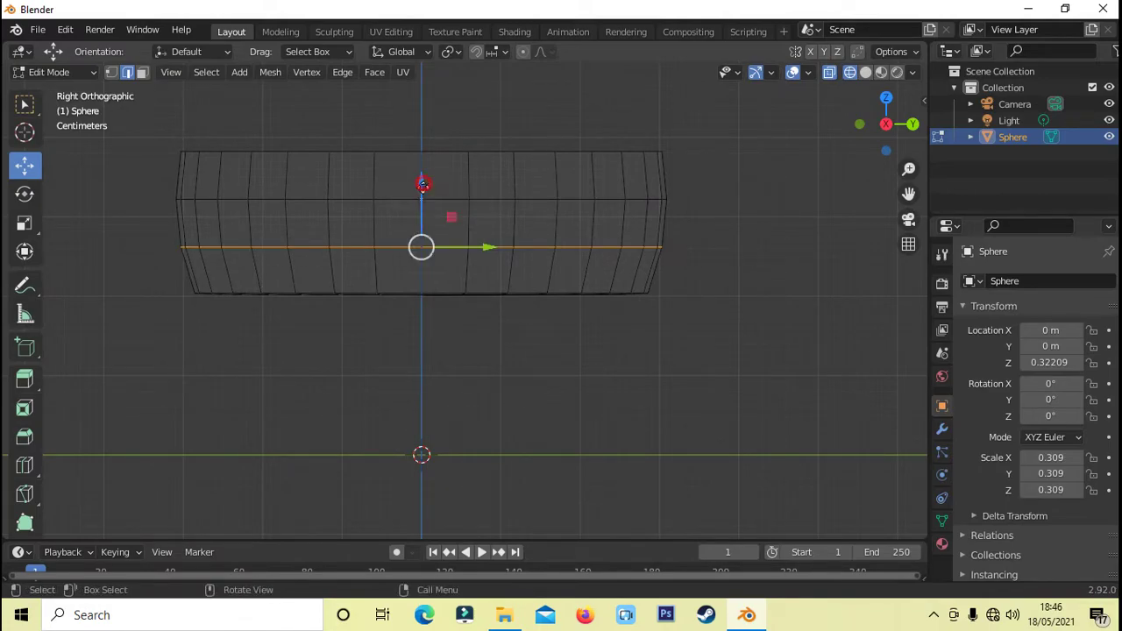
pyautogui.moveTo(421, 182); pyautogui.dragTo(423, 198)
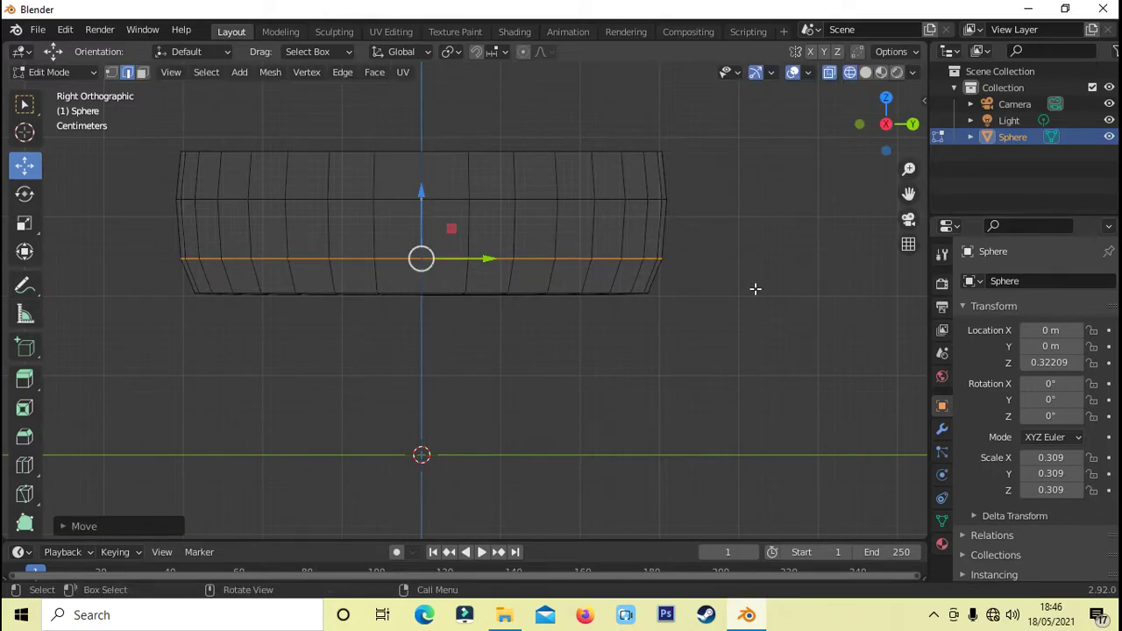
pyautogui.press('s')
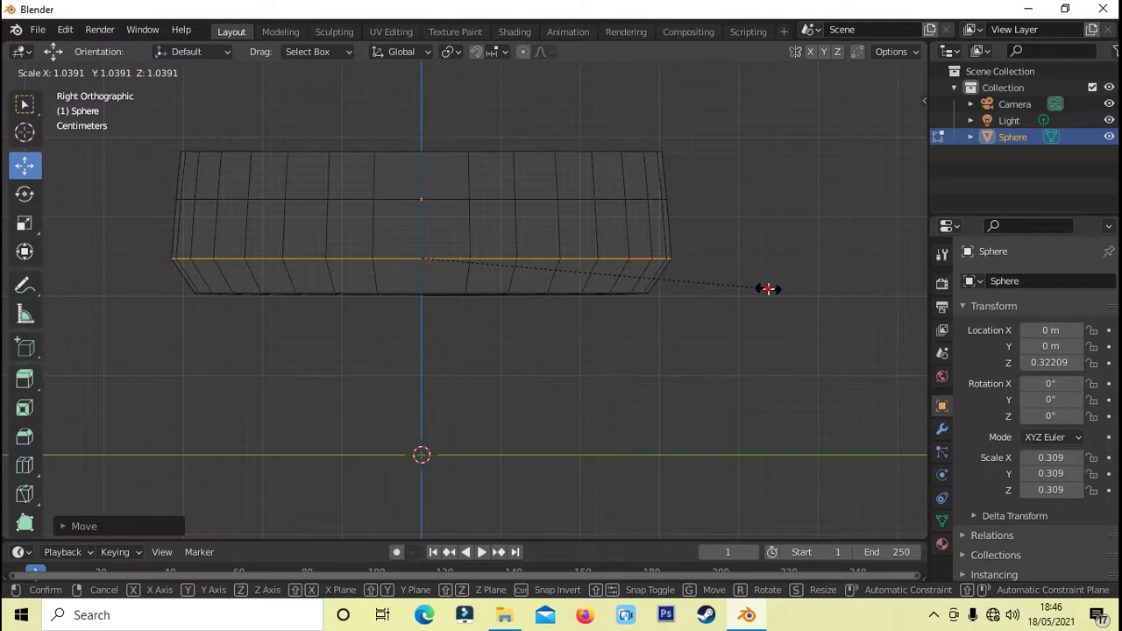
pyautogui.click(768, 288)
pyautogui.keyDown('alt'); pyautogui.click(434, 199); pyautogui.keyUp('alt')
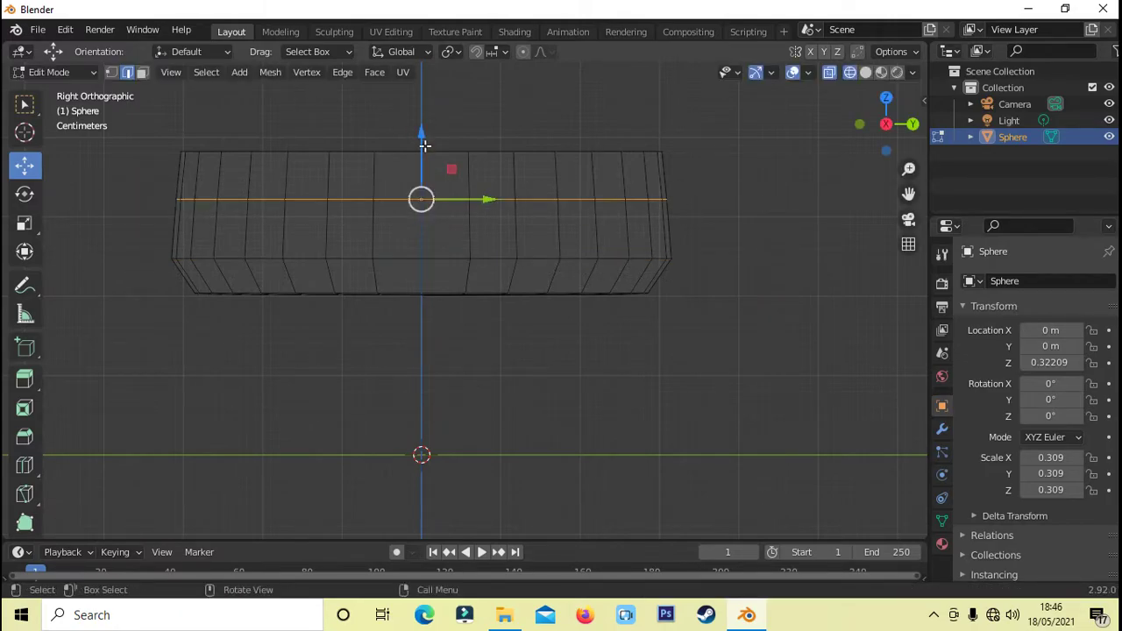
pyautogui.moveTo(424, 145); pyautogui.dragTo(418, 175)
pyautogui.press('s')
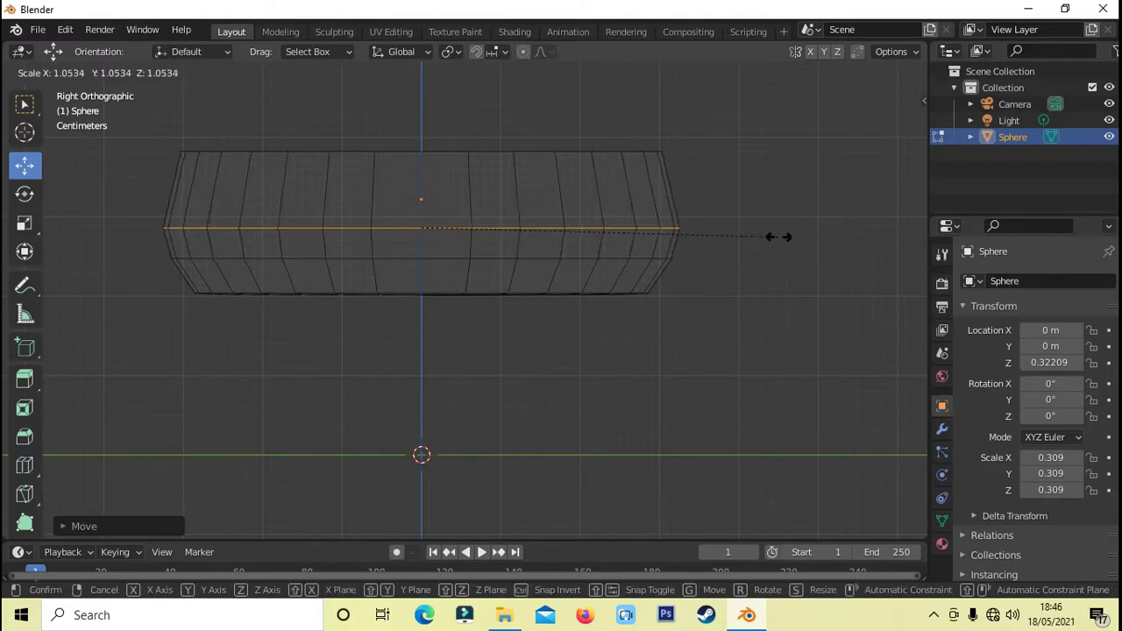
pyautogui.click(779, 237)
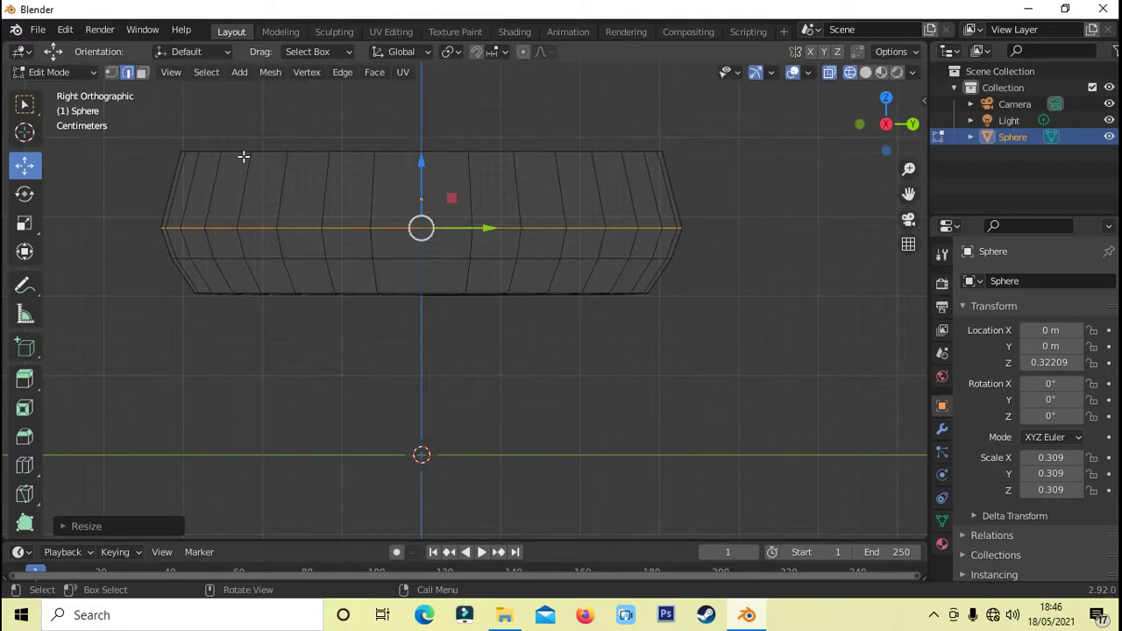
# Lower the top edge loop and scale it wider to flare the rim.
pyautogui.moveTo(166, 142); pyautogui.dragTo(750, 188)
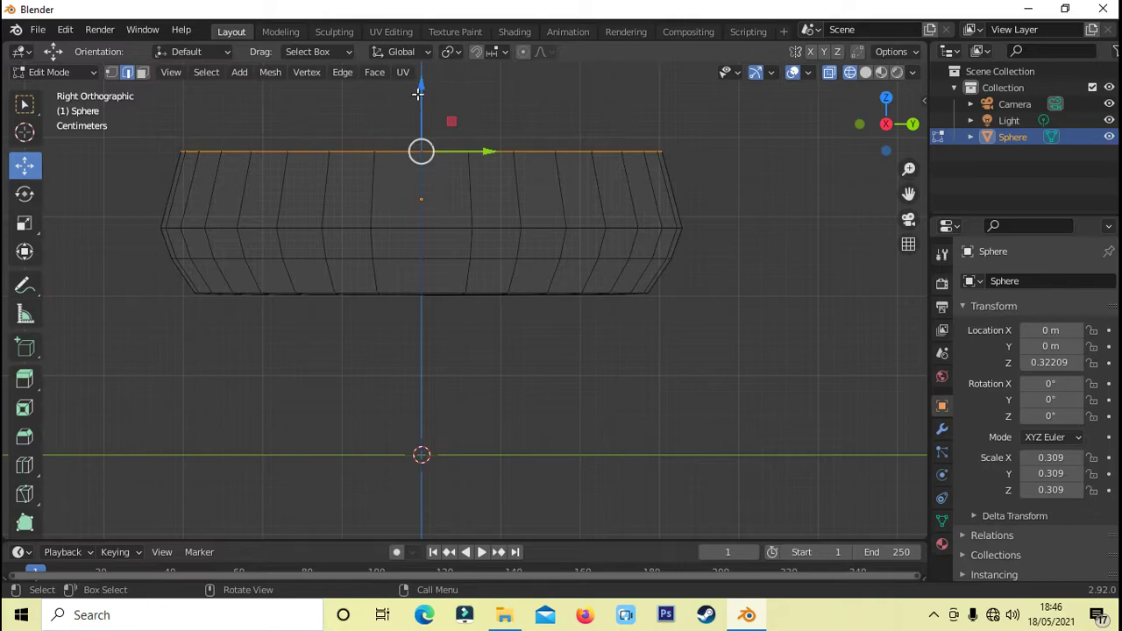
pyautogui.moveTo(419, 93); pyautogui.dragTo(419, 134)
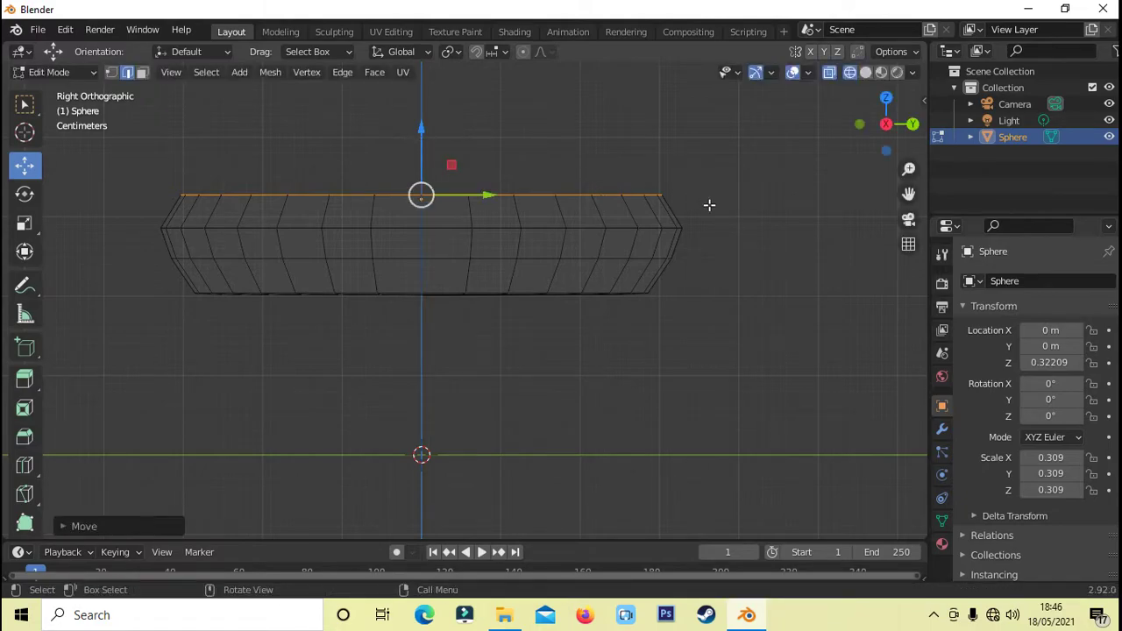
pyautogui.press('s')
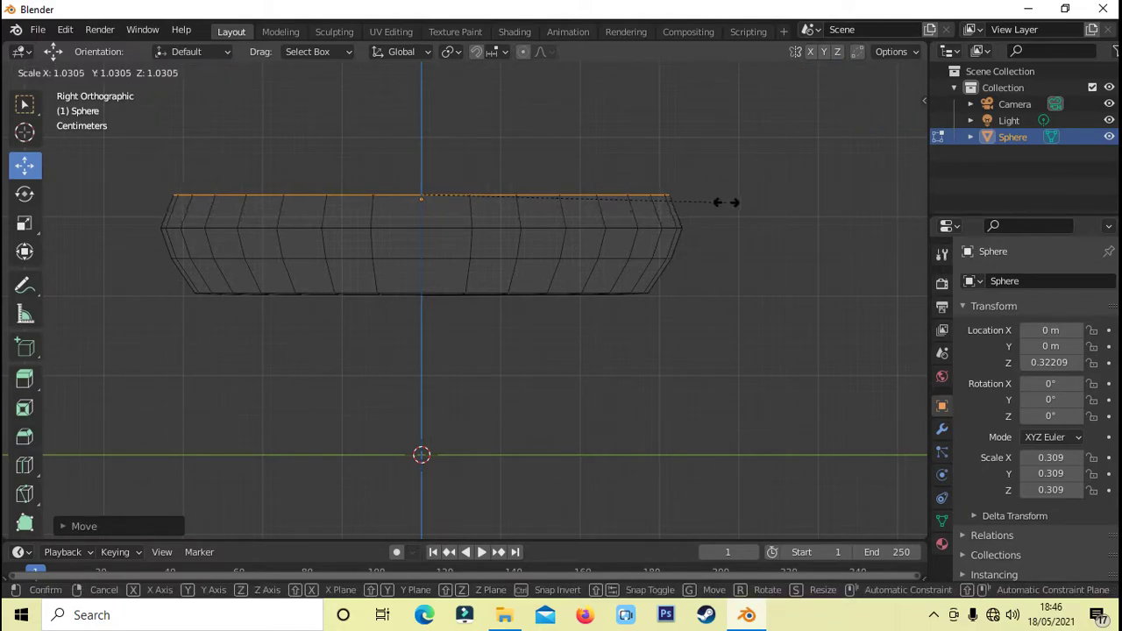
pyautogui.click(732, 203)
pyautogui.click(775, 276)
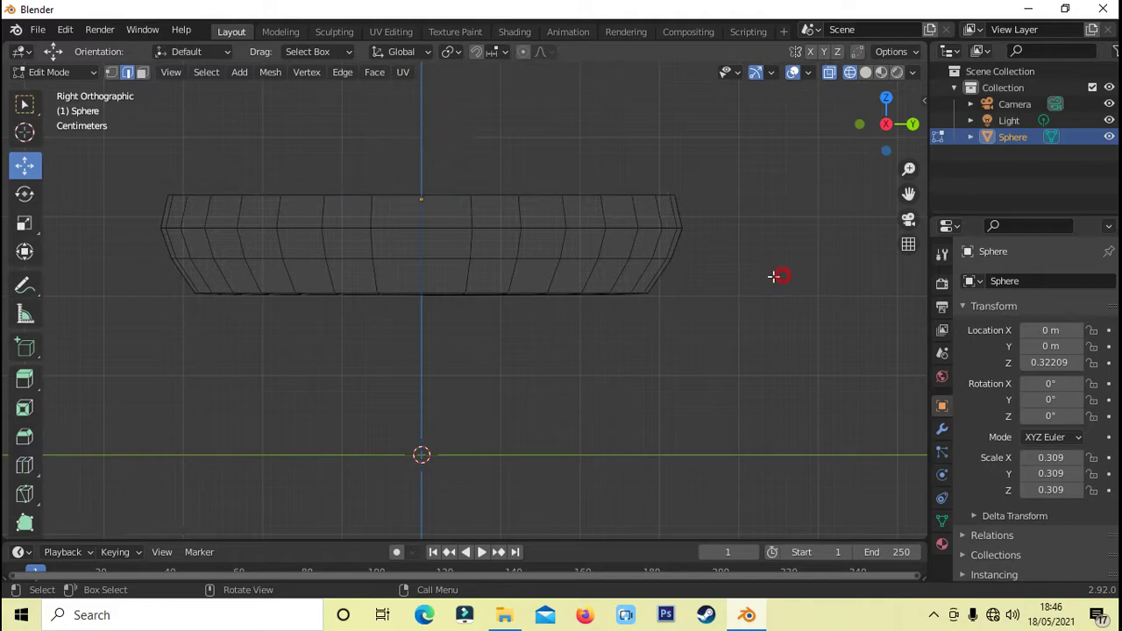
# Resize the bottom loop, shrink the middle loop slightly, and drop the top loop along Z.
pyautogui.moveTo(153, 252); pyautogui.dragTo(727, 268)
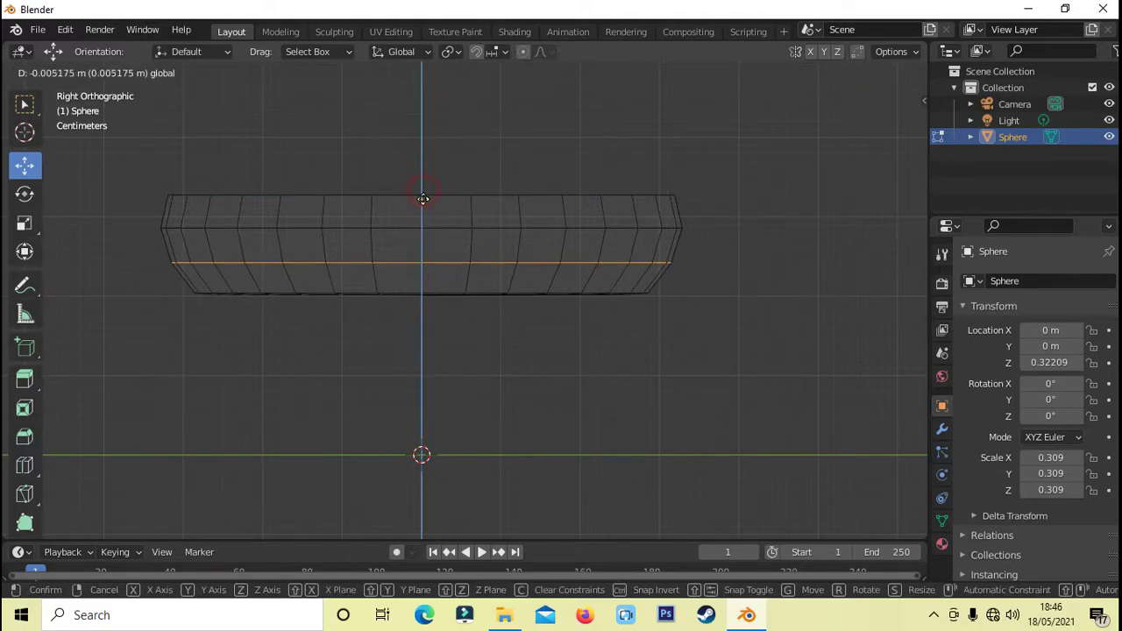
pyautogui.press('s')
pyautogui.click(712, 290)
pyautogui.moveTo(150, 220); pyautogui.dragTo(726, 241)
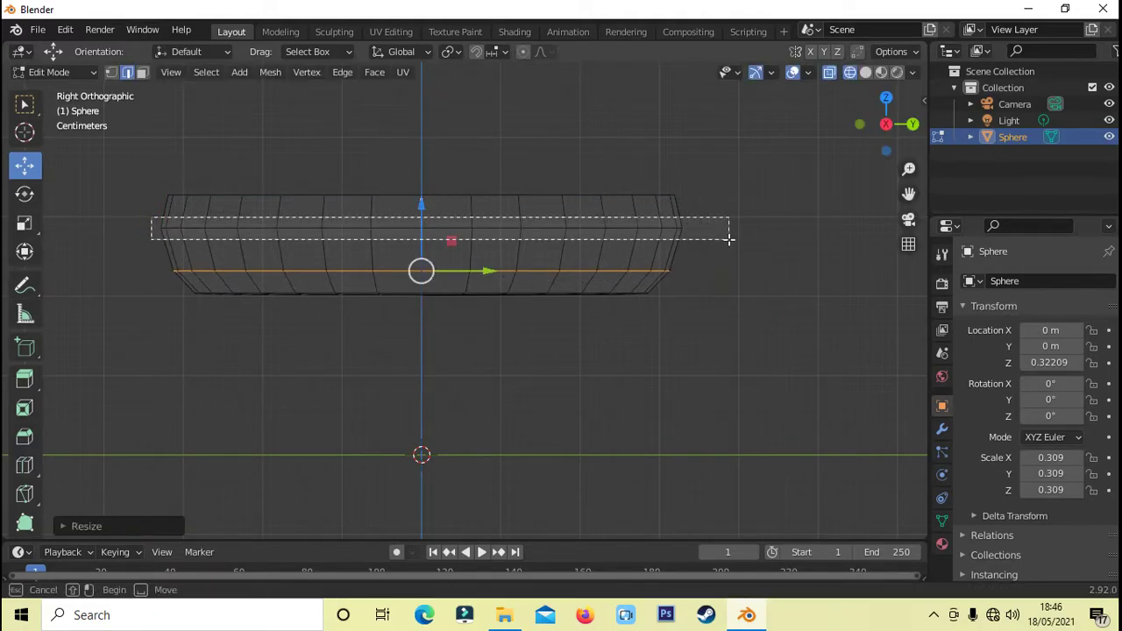
pyautogui.press('s')
pyautogui.click(741, 281)
pyautogui.moveTo(148, 174); pyautogui.dragTo(649, 220)
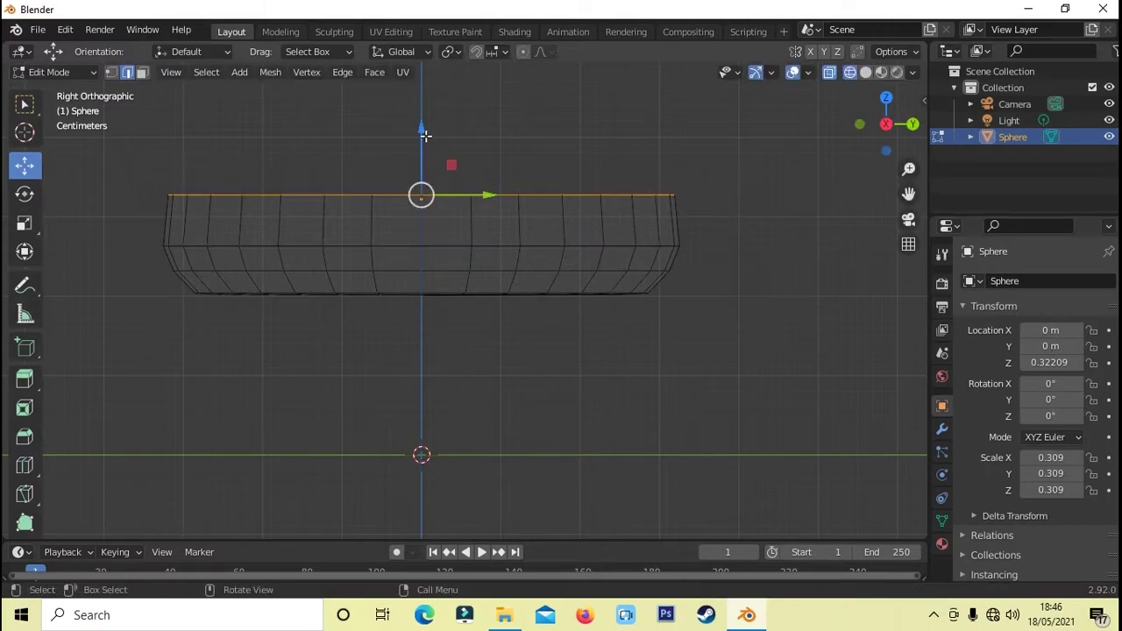
pyautogui.press('g')
pyautogui.press('z')
pyautogui.click(423, 154)
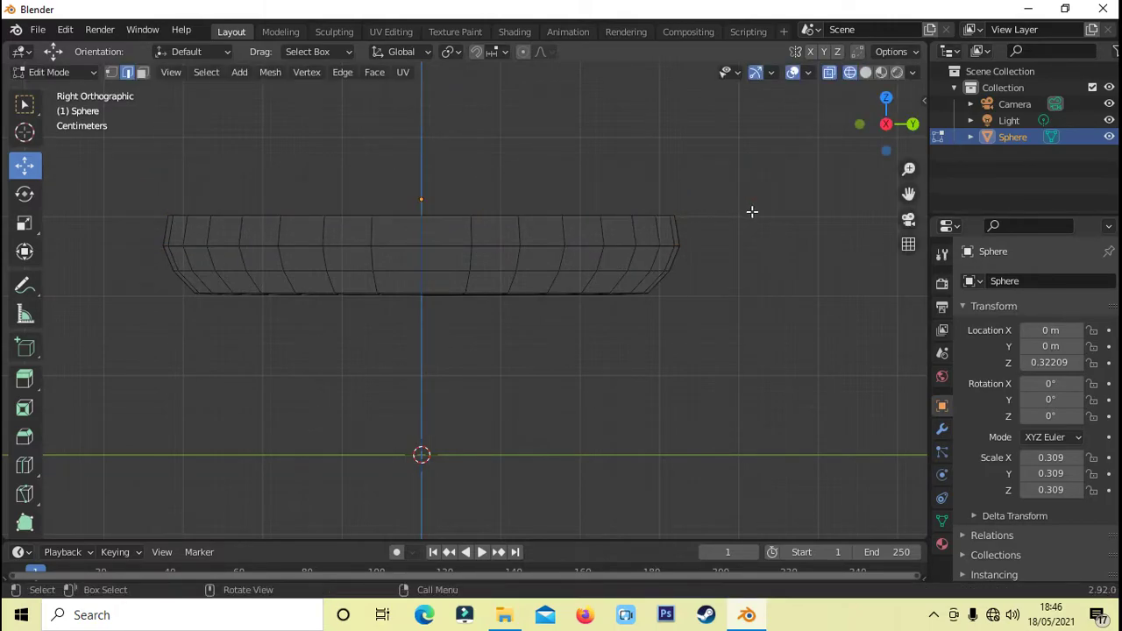
pyautogui.moveTo(751, 211)
pyautogui.mouseDown(button='middle')
pyautogui.moveTo(767, 285)
pyautogui.moveTo(771, 275)
pyautogui.mouseUp(button='middle')
# Add a Solidify modifier to the pan body and zoom in on the rim.
pyautogui.press('KP_3')
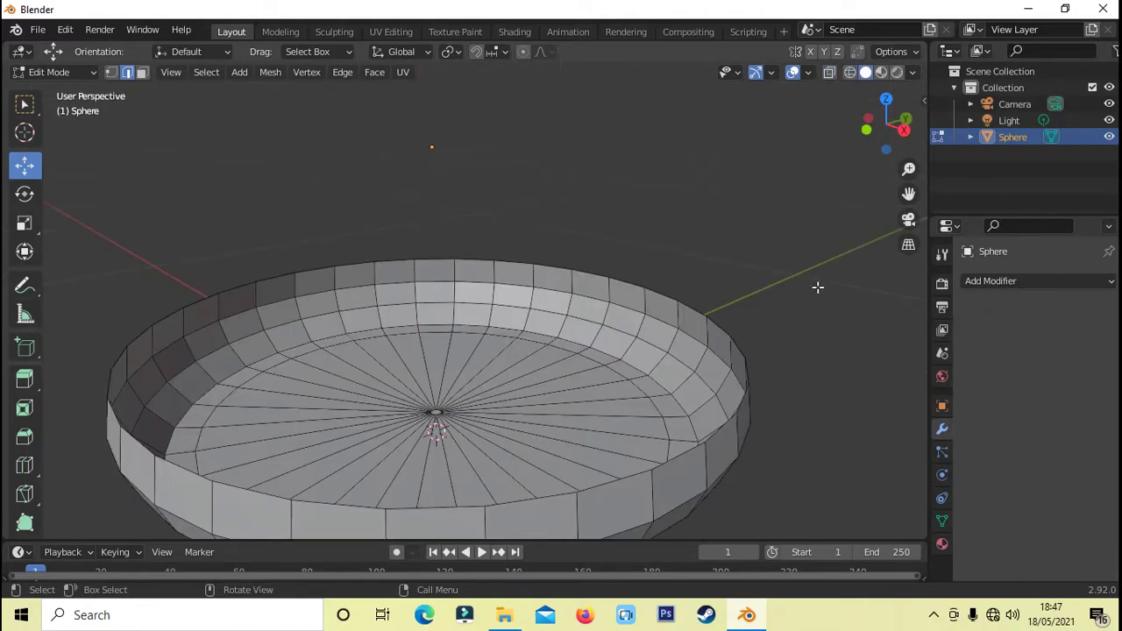
pyautogui.scroll(-2, 825, 288)
pyautogui.scroll(2, 824, 291)
pyautogui.scroll(-2, 824, 292)
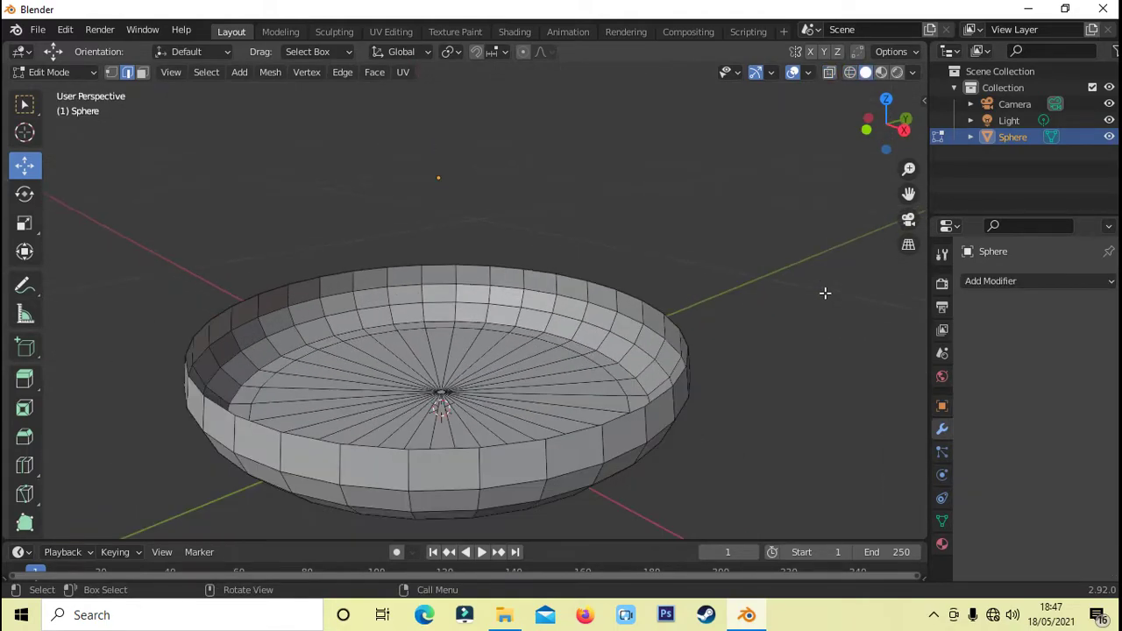
pyautogui.scroll(2, 804, 316)
pyautogui.click(1030, 281)
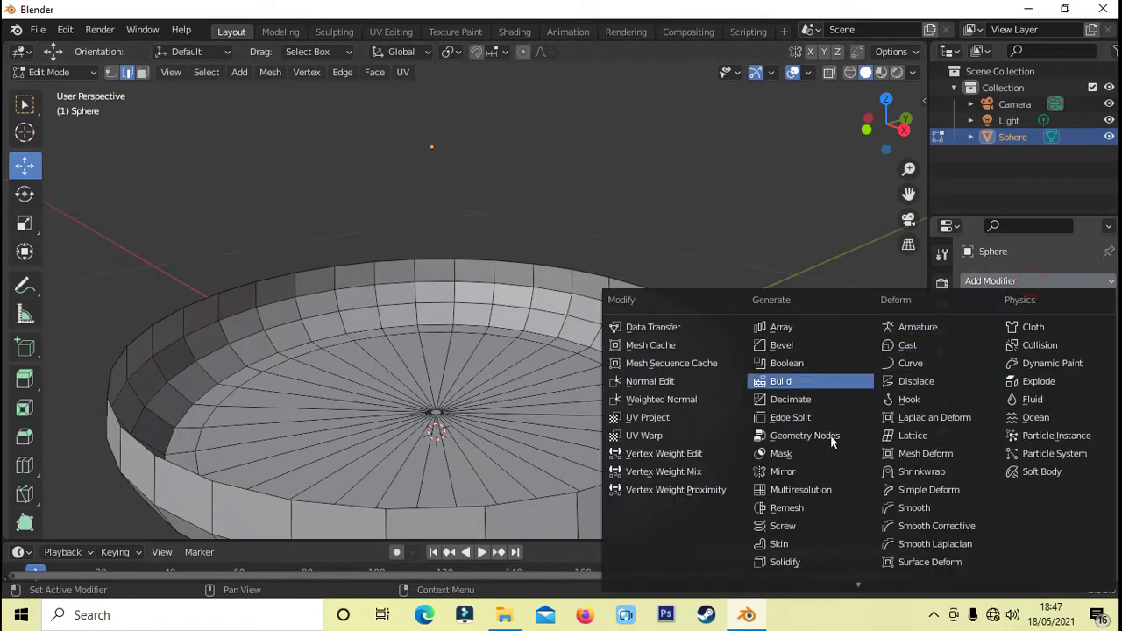
pyautogui.click(818, 562)
pyautogui.scroll(2, 798, 368)
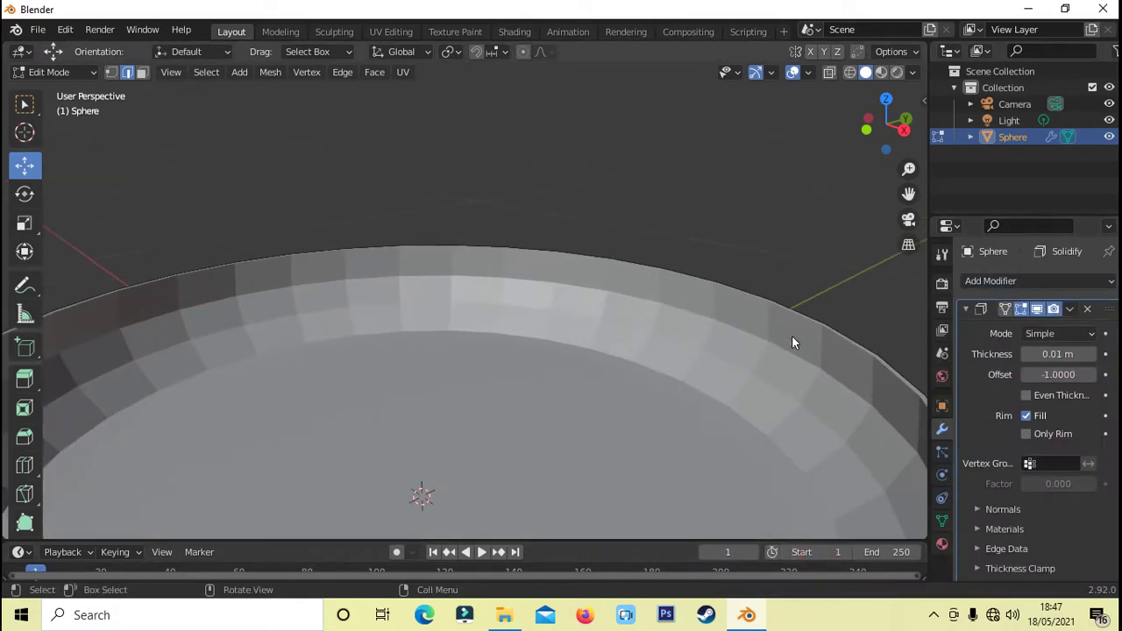
pyautogui.keyDown('shift'); pyautogui.moveTo(804, 237); pyautogui.dragTo(674, 190, button='middle'); pyautogui.keyUp('shift')
pyautogui.scroll(1, 693, 211)
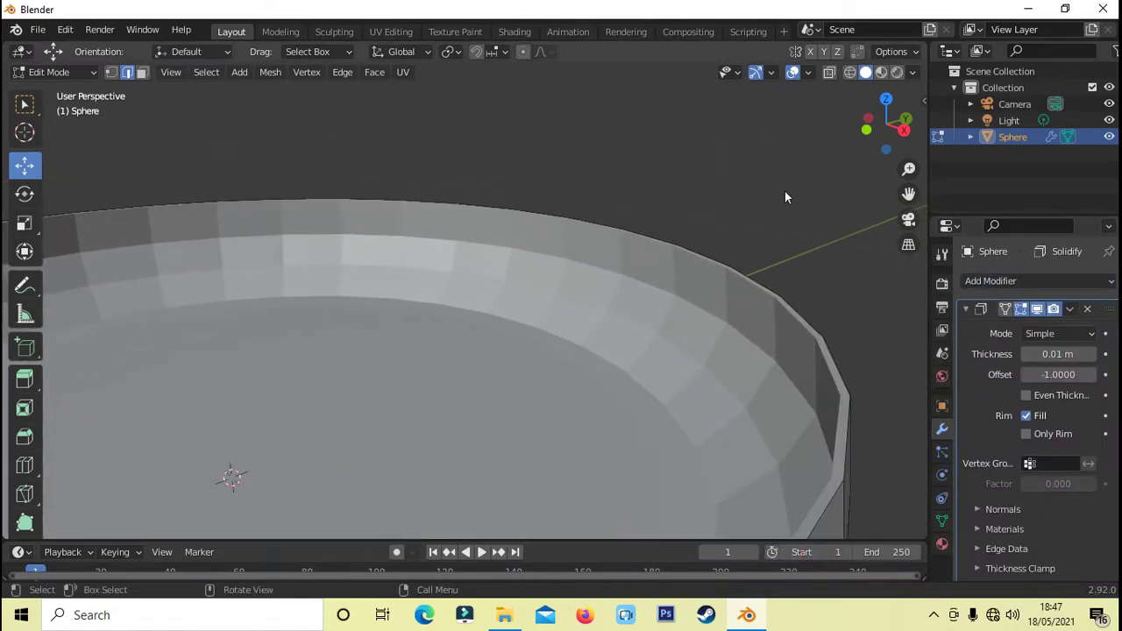
pyautogui.keyDown('shift'); pyautogui.moveTo(785, 192); pyautogui.dragTo(720, 180, button='middle'); pyautogui.keyUp('shift')
pyautogui.scroll(1, 722, 211)
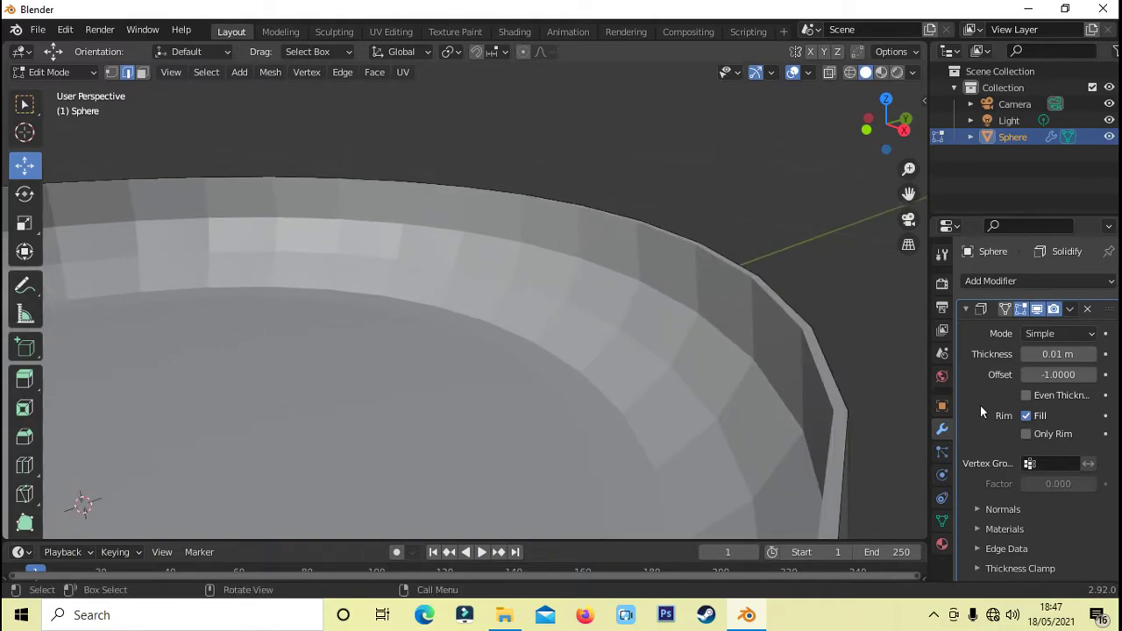
# Raise the Solidify thickness step by step to 0.04 m and inspect the walls.
pyautogui.click(1091, 354)
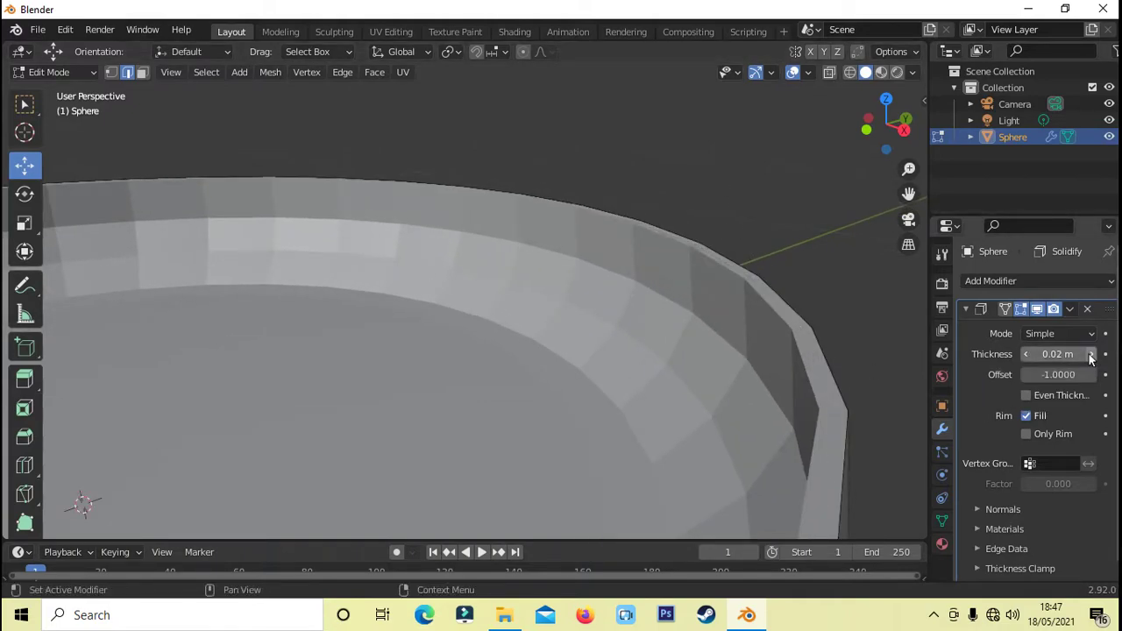
pyautogui.click(1091, 354)
pyautogui.scroll(-2, 709, 342)
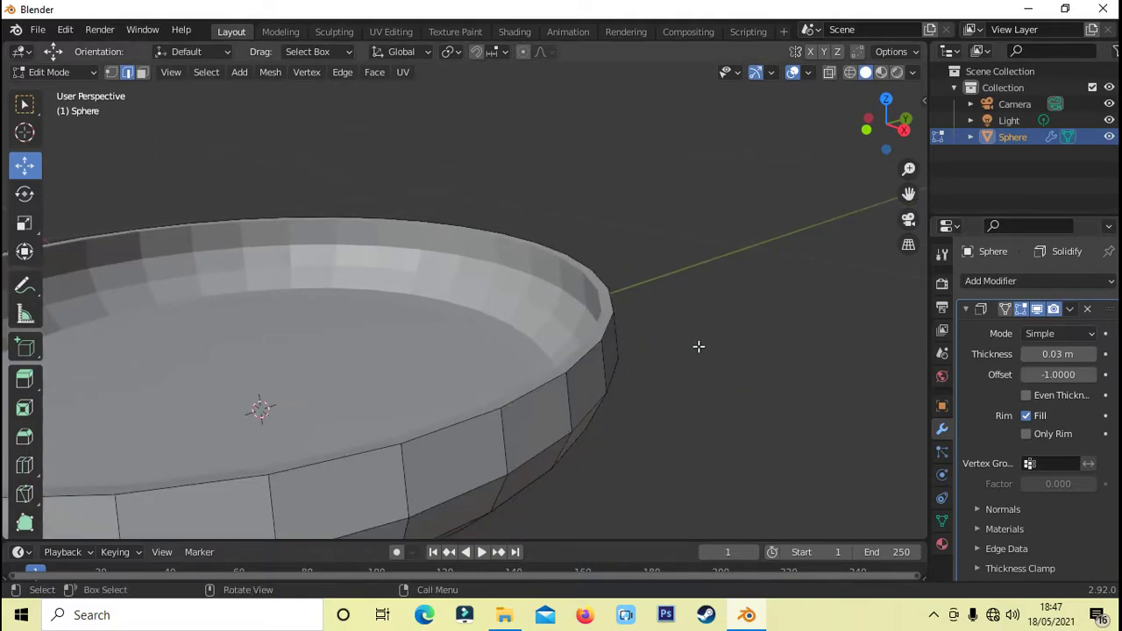
pyautogui.scroll(-1, 699, 344)
pyautogui.moveTo(698, 343); pyautogui.dragTo(709, 348, button='middle')
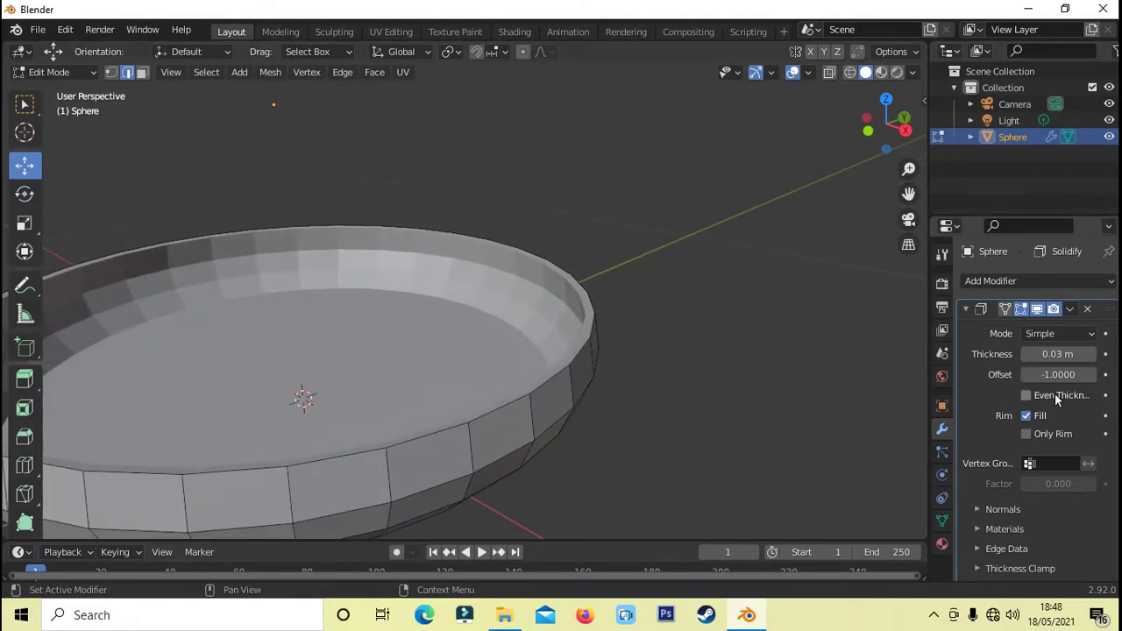
pyautogui.click(1091, 354)
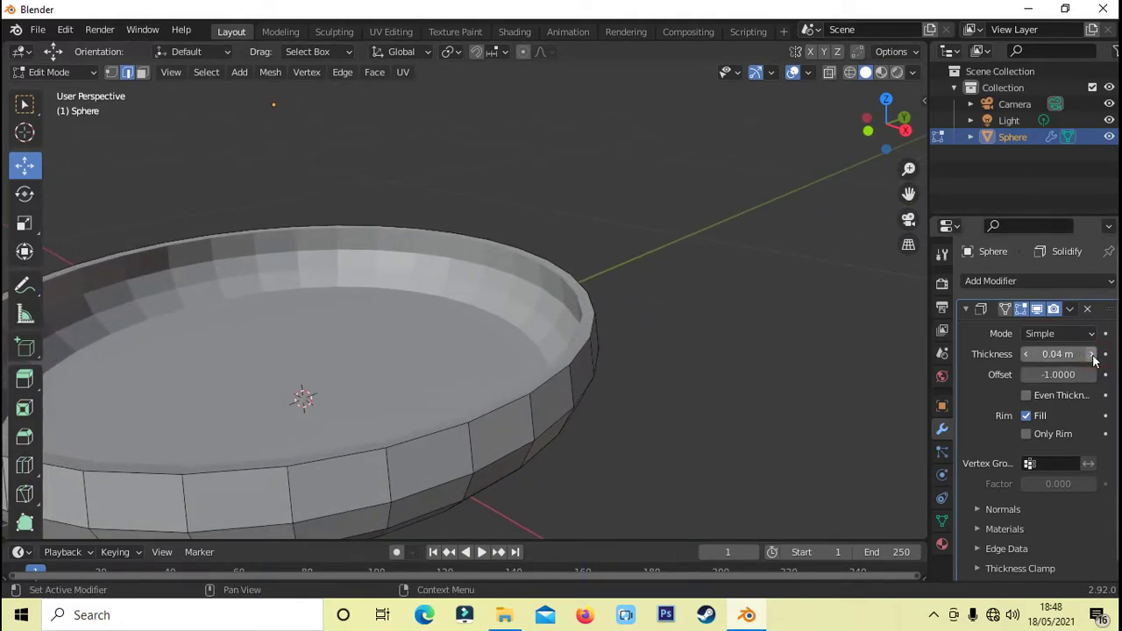
pyautogui.scroll(-3, 792, 373)
pyautogui.moveTo(792, 373); pyautogui.dragTo(690, 376, button='middle')
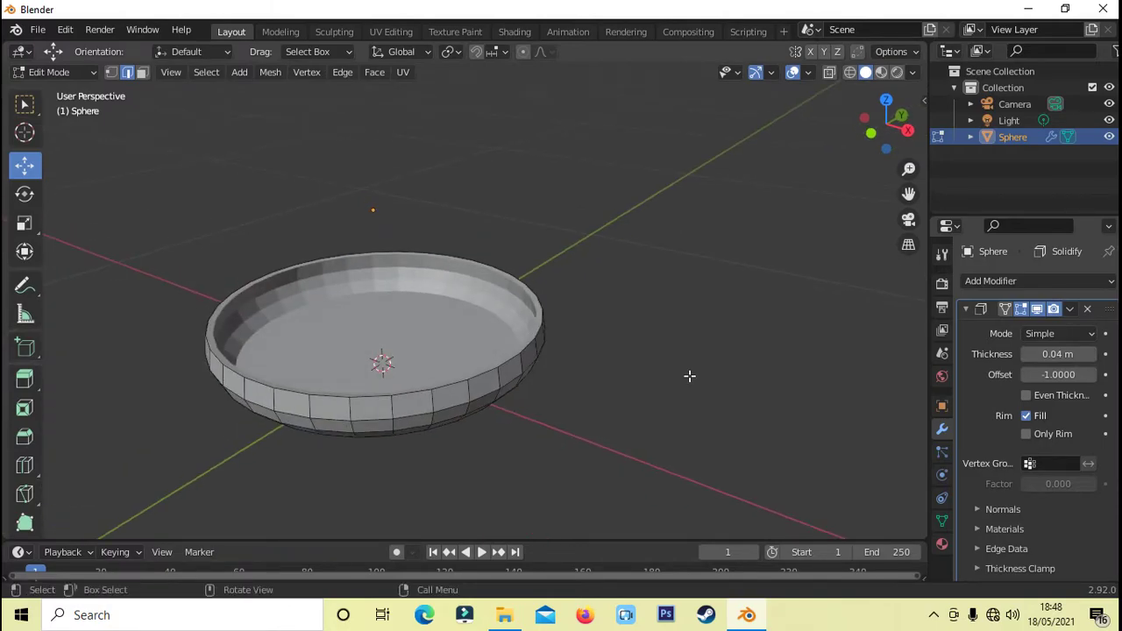
pyautogui.scroll(1, 690, 375)
pyautogui.scroll(3, 656, 354)
pyautogui.scroll(-3, 656, 354)
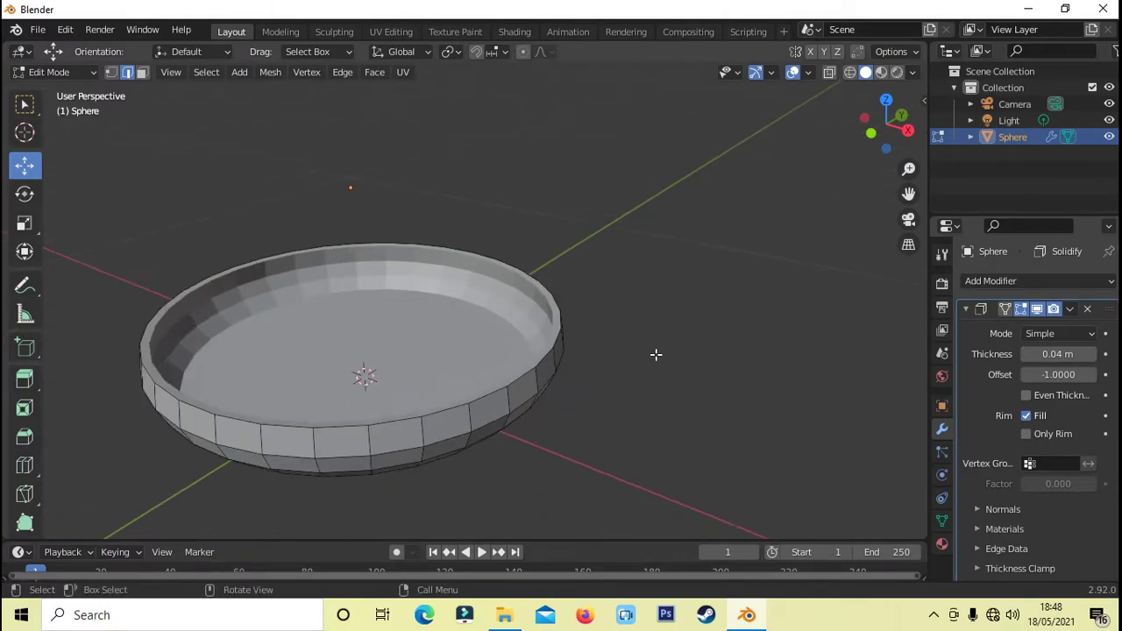
pyautogui.scroll(2, 655, 354)
pyautogui.scroll(-2, 657, 354)
pyautogui.moveTo(657, 354); pyautogui.dragTo(599, 324, button='middle')
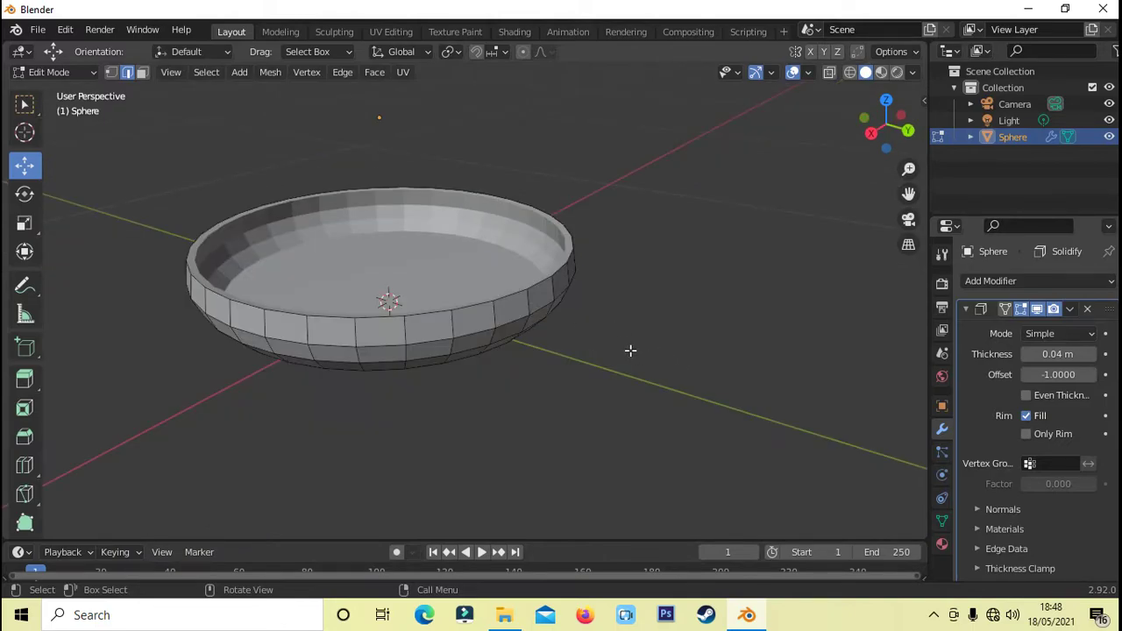
# In Object Mode, apply the Solidify modifier to bake the 0.04 m walls into the mesh.
pyautogui.press('KP_3')
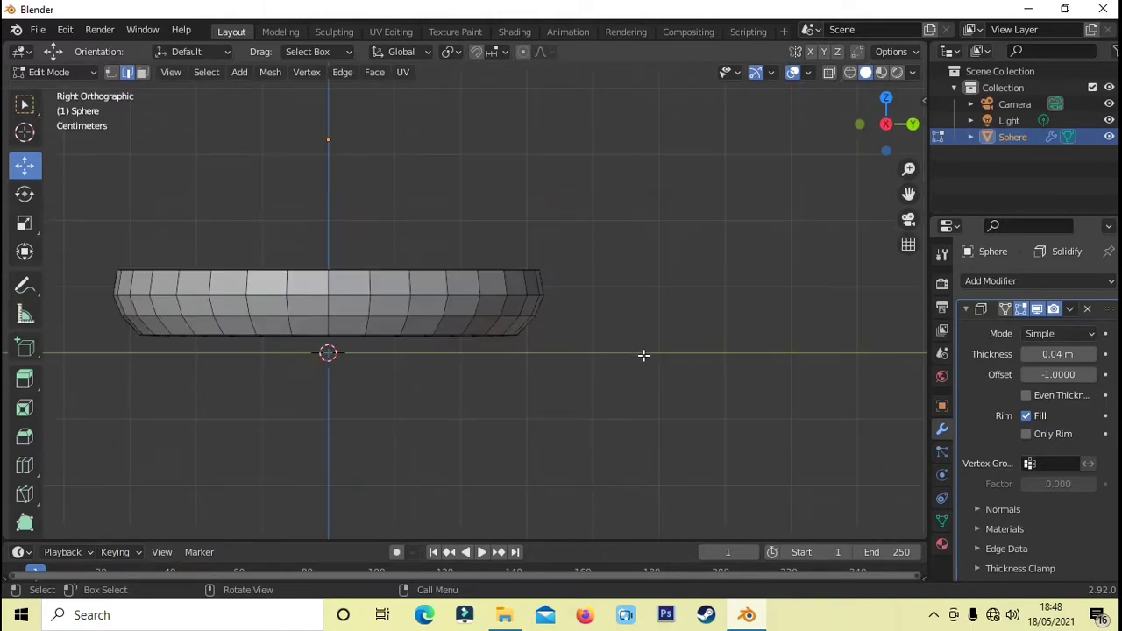
pyautogui.scroll(3, 333, 188)
pyautogui.keyDown('shift'); pyautogui.moveTo(334, 188); pyautogui.dragTo(386, 193, button='middle'); pyautogui.keyUp('shift')
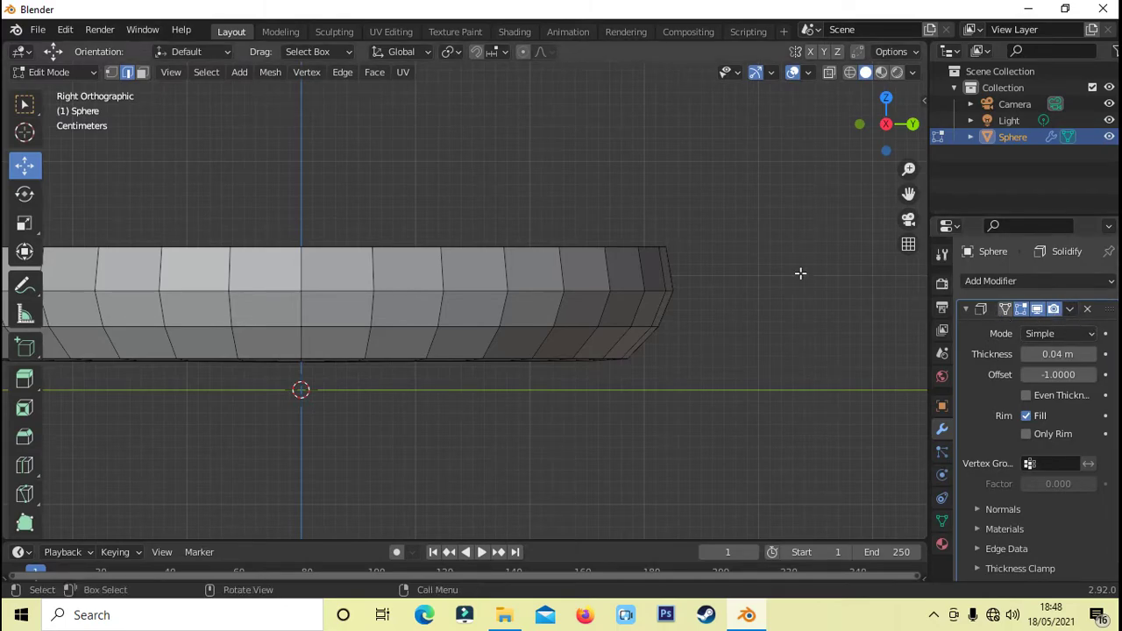
pyautogui.press('Tab')
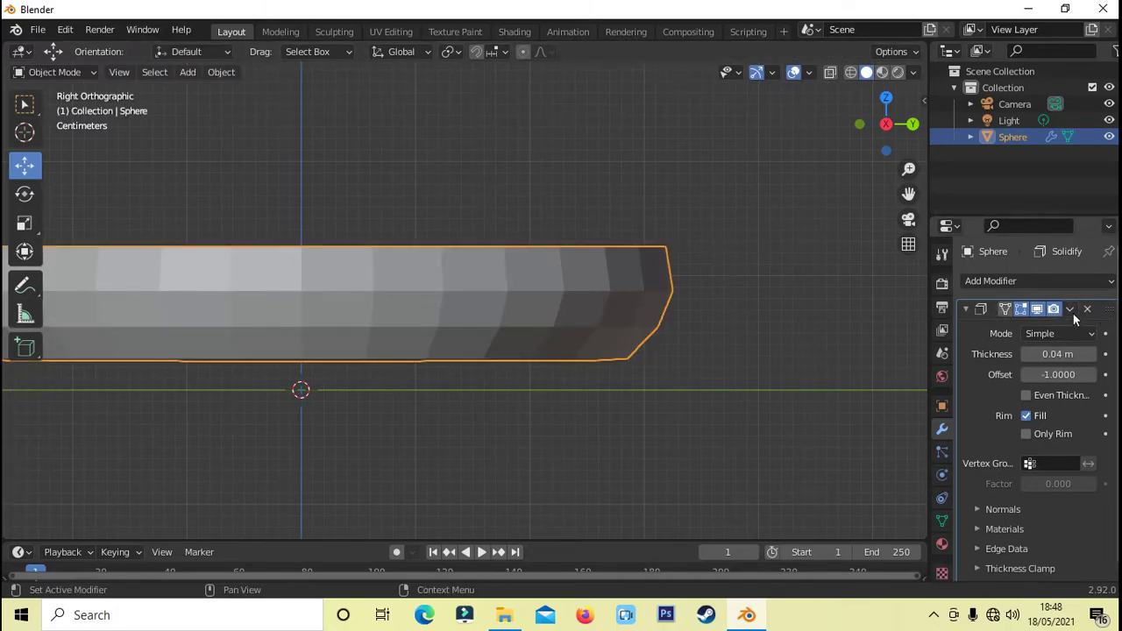
pyautogui.click(1069, 310)
pyautogui.click(1008, 328)
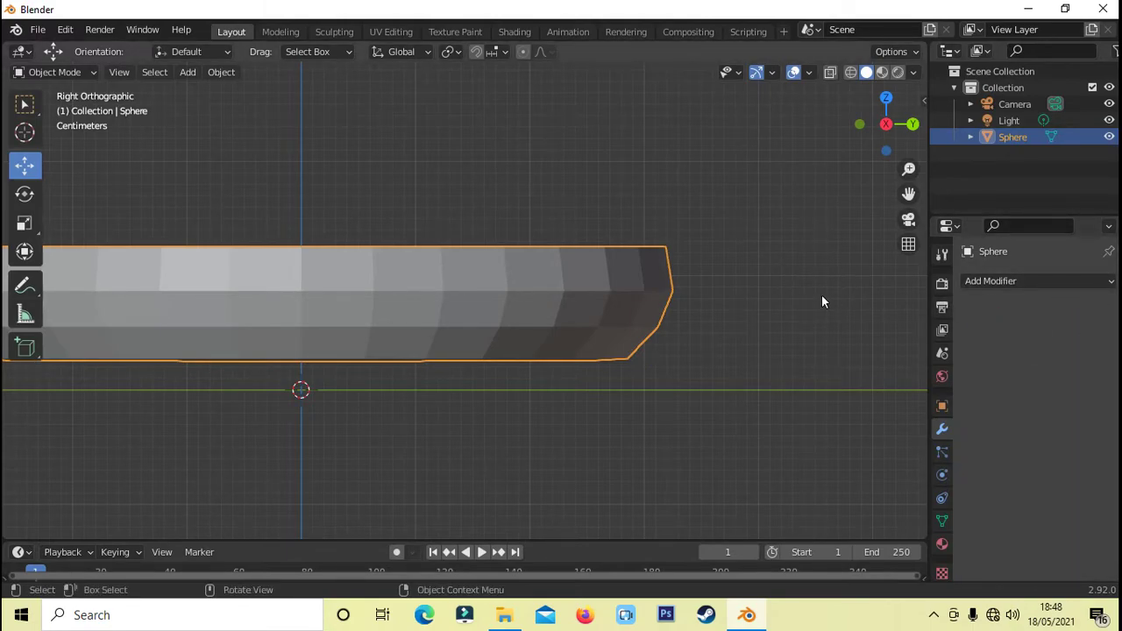
# Back in Edit Mode, loop-cut two vertical edge loops into the pan wall.
pyautogui.press('Tab')
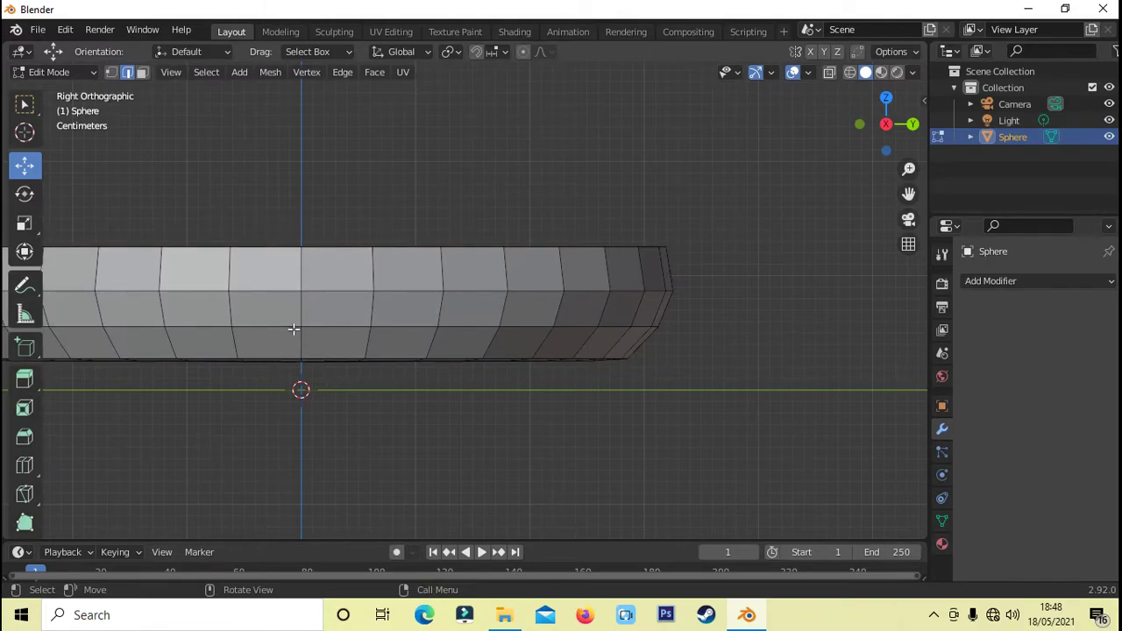
pyautogui.hotkey('ctrl', 'r')
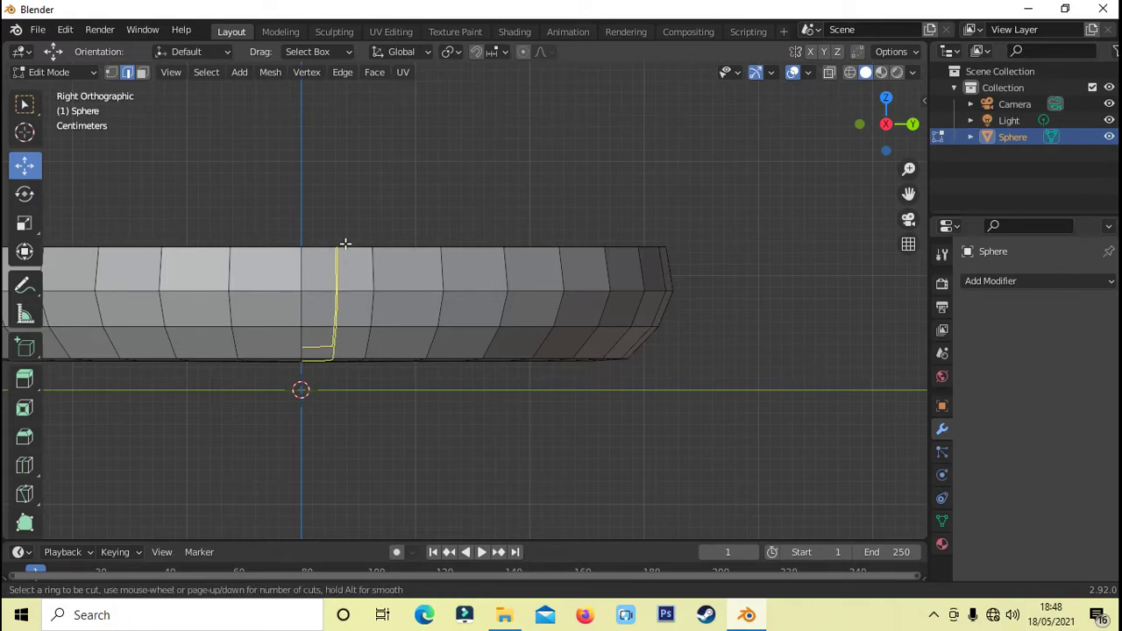
pyautogui.click(328, 246)
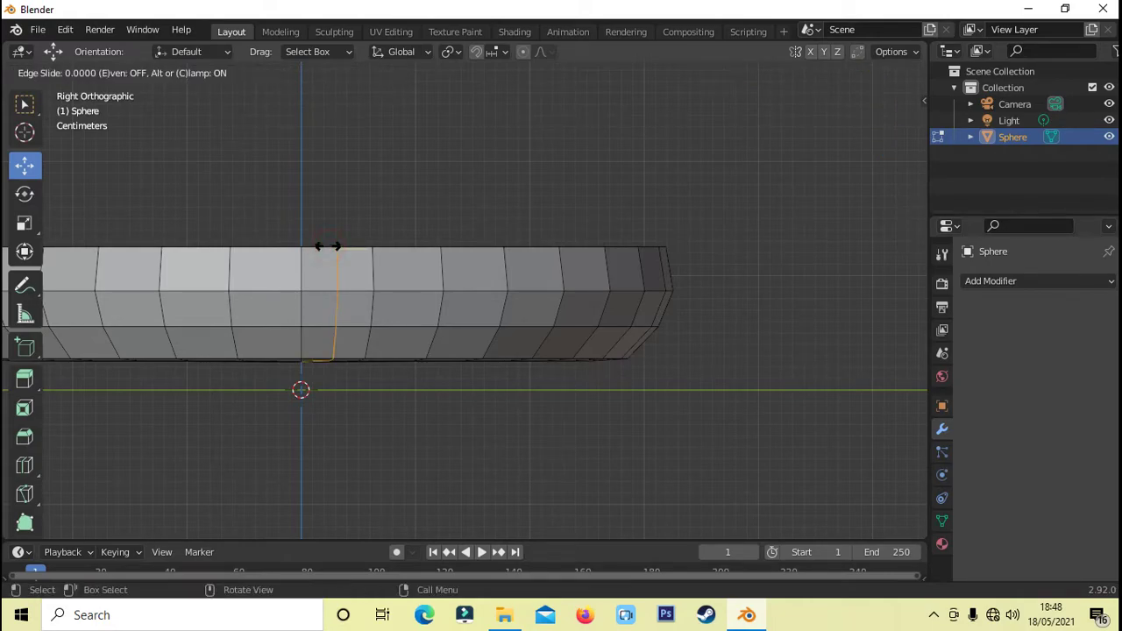
pyautogui.rightClick(328, 246)
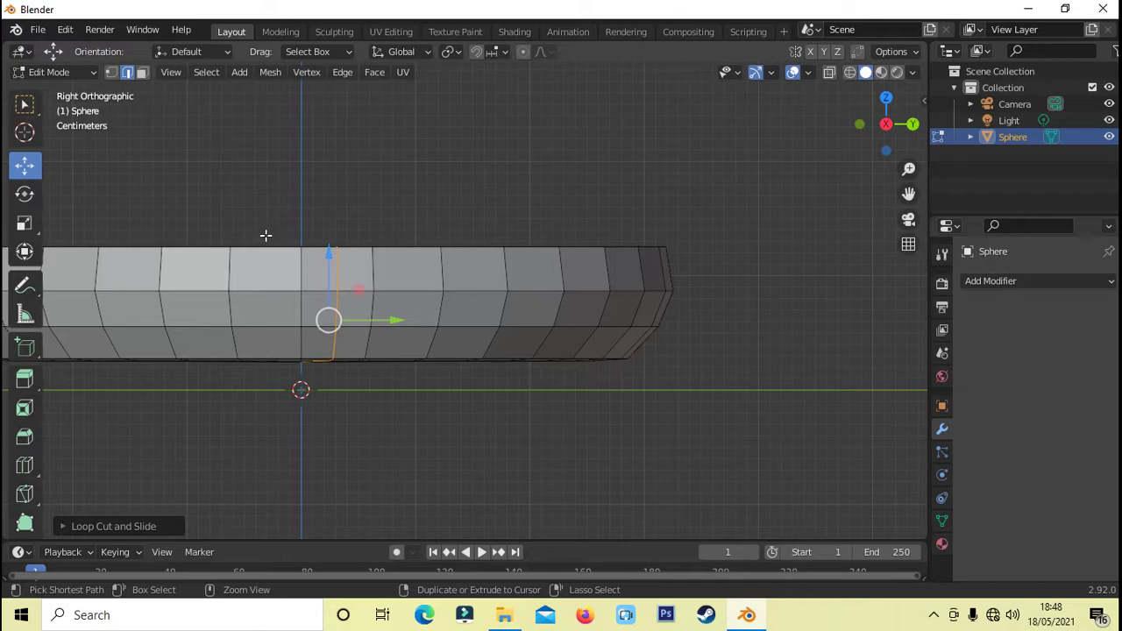
pyautogui.hotkey('ctrl', 'r')
pyautogui.click(265, 236)
pyautogui.rightClick(272, 230)
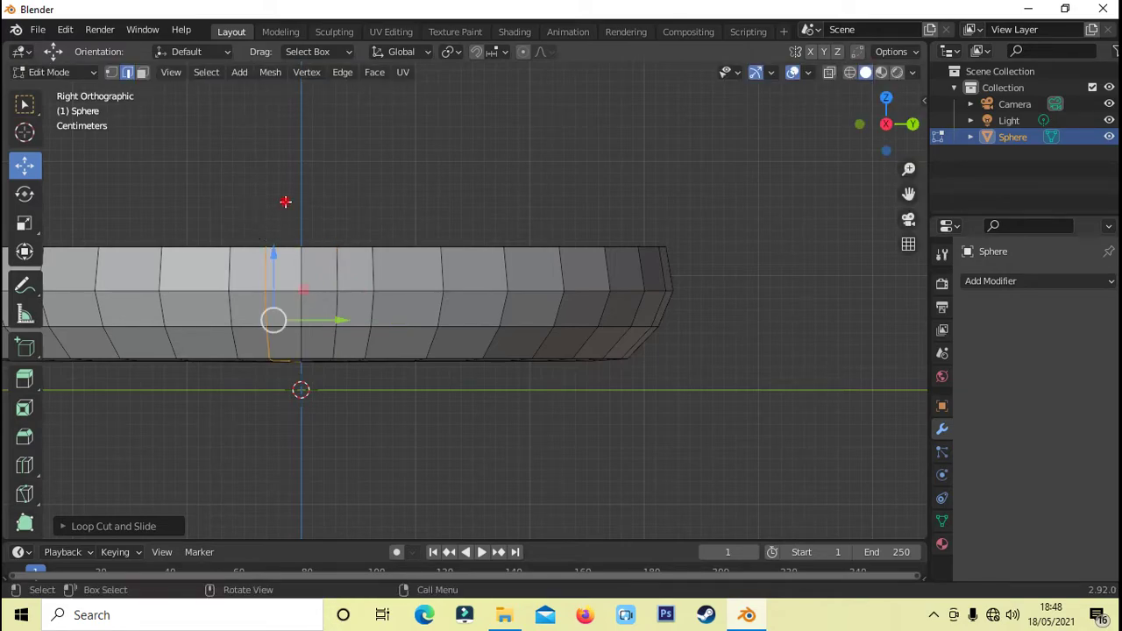
pyautogui.click(319, 246)
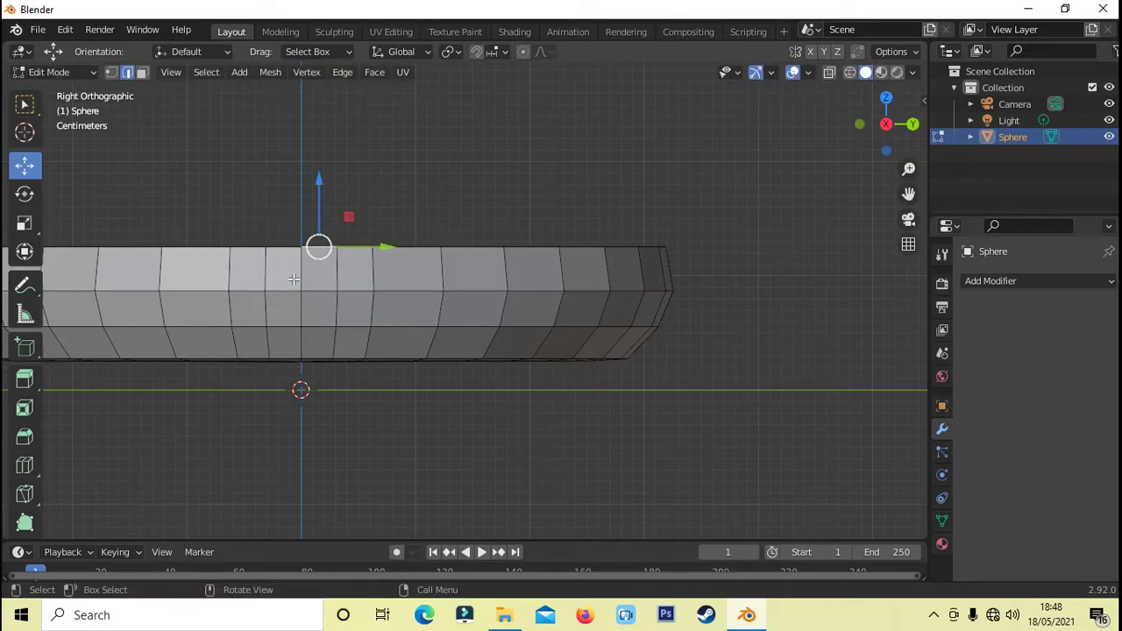
# Loop-cut two horizontal edge loops across the wall, then return to the side view.
pyautogui.hotkey('ctrl', 'r')
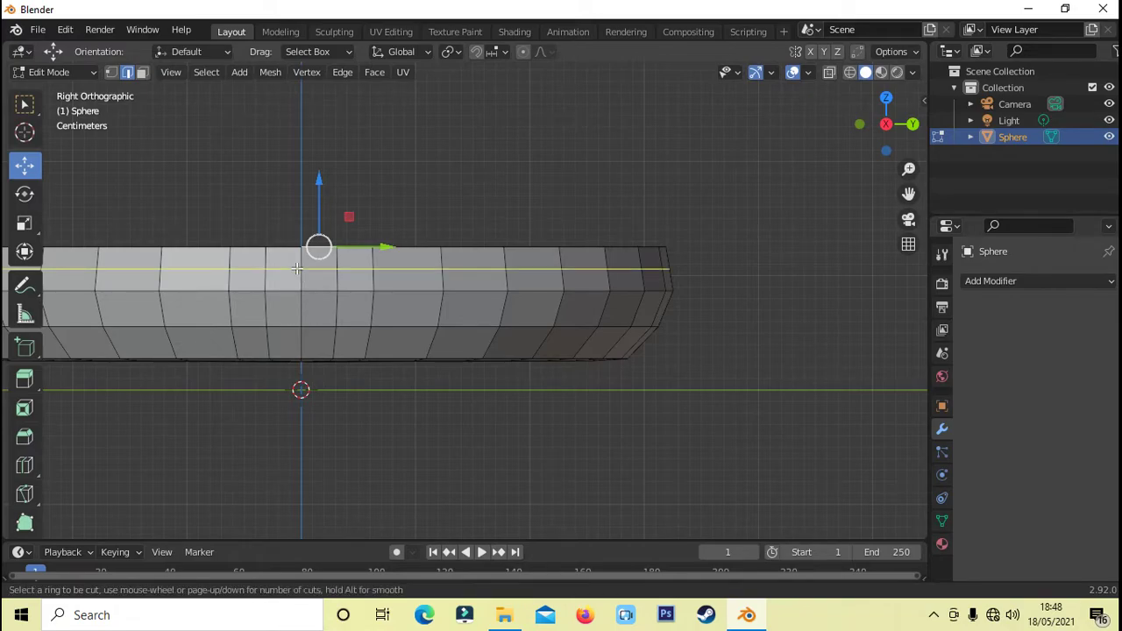
pyautogui.click(297, 269)
pyautogui.rightClick(340, 332)
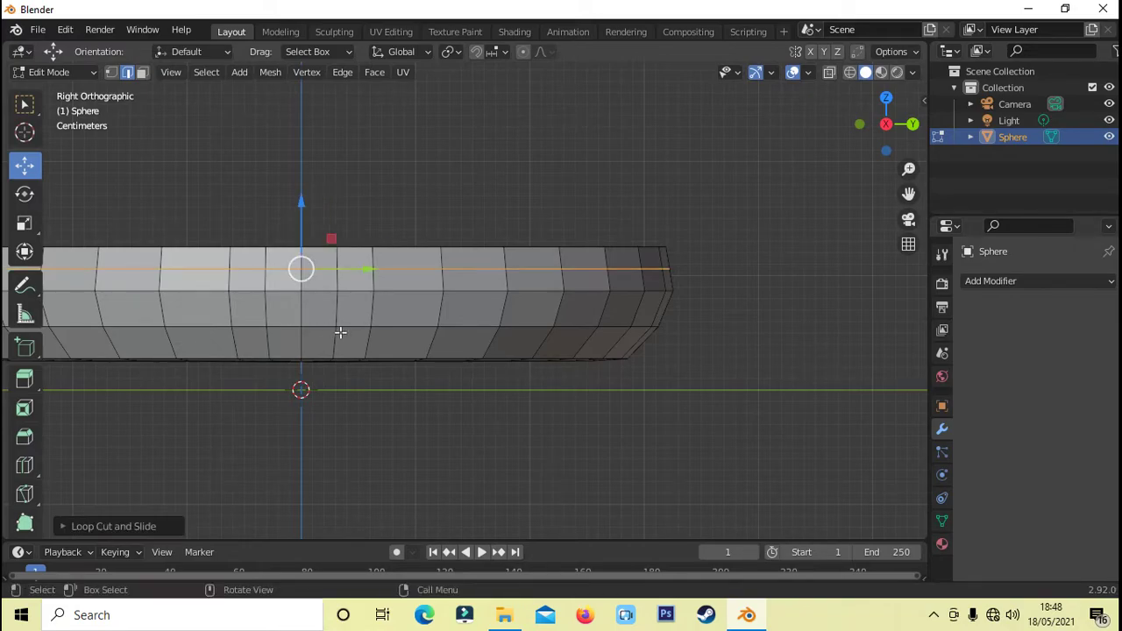
pyautogui.hotkey('ctrl', 'r')
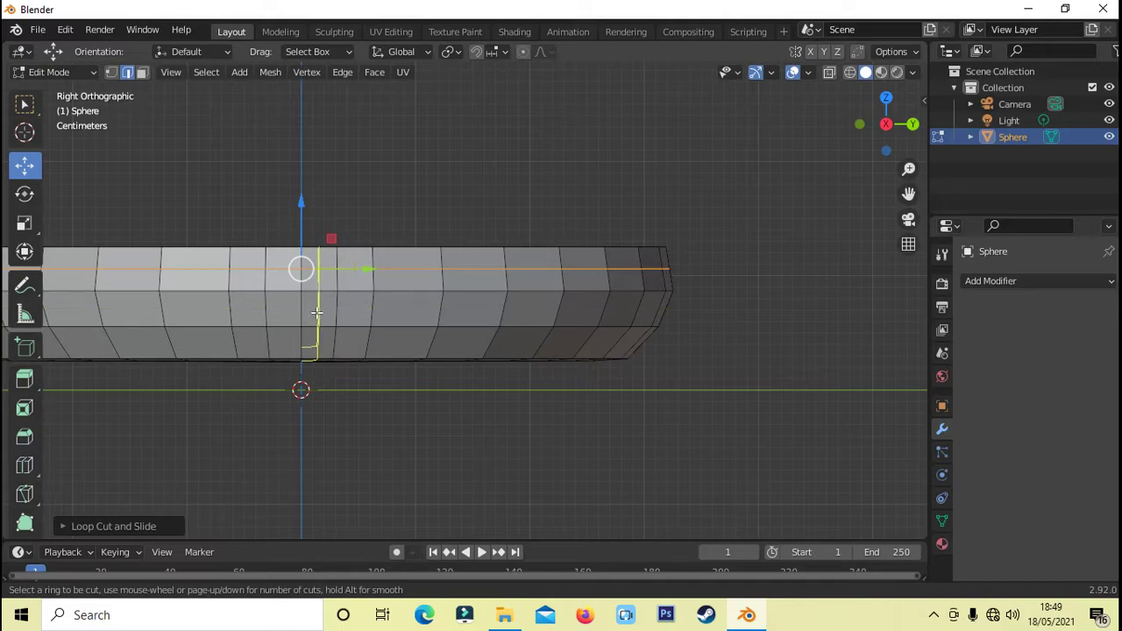
pyautogui.click(326, 312)
pyautogui.rightClick(326, 312)
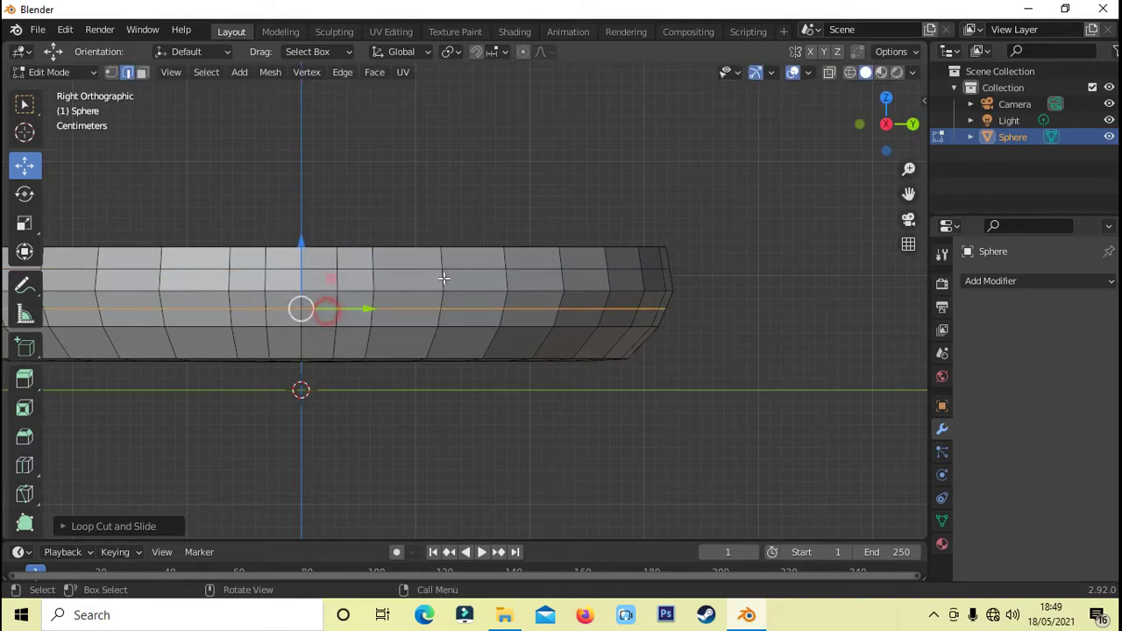
pyautogui.click(454, 176)
pyautogui.moveTo(454, 176); pyautogui.dragTo(458, 199, button='middle')
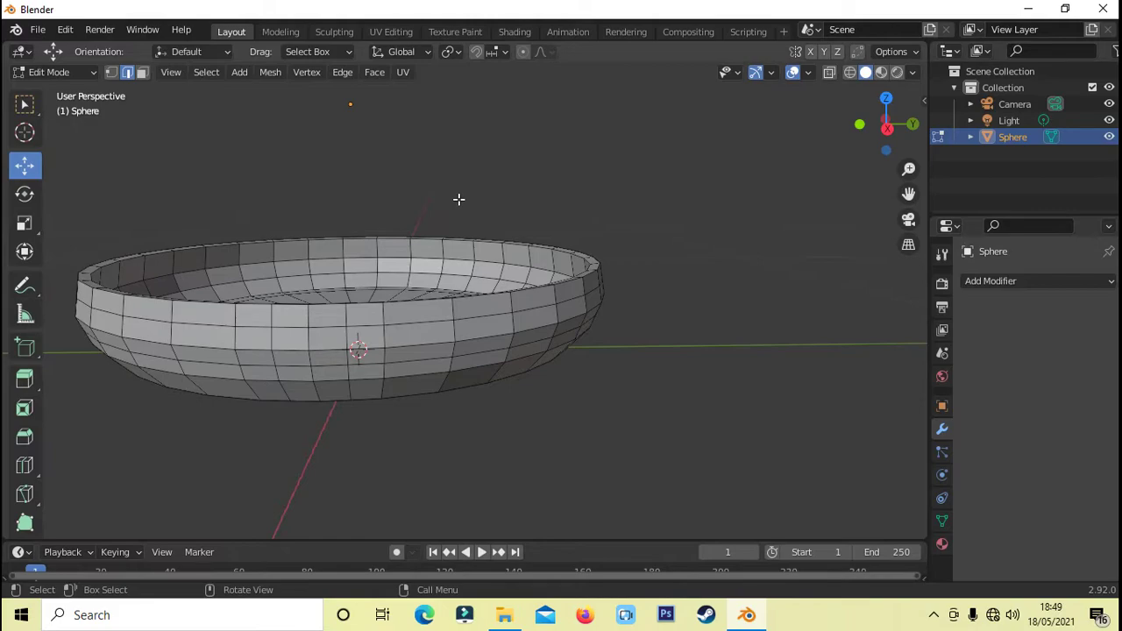
pyautogui.press('KP_3')
pyautogui.scroll(3, 323, 274)
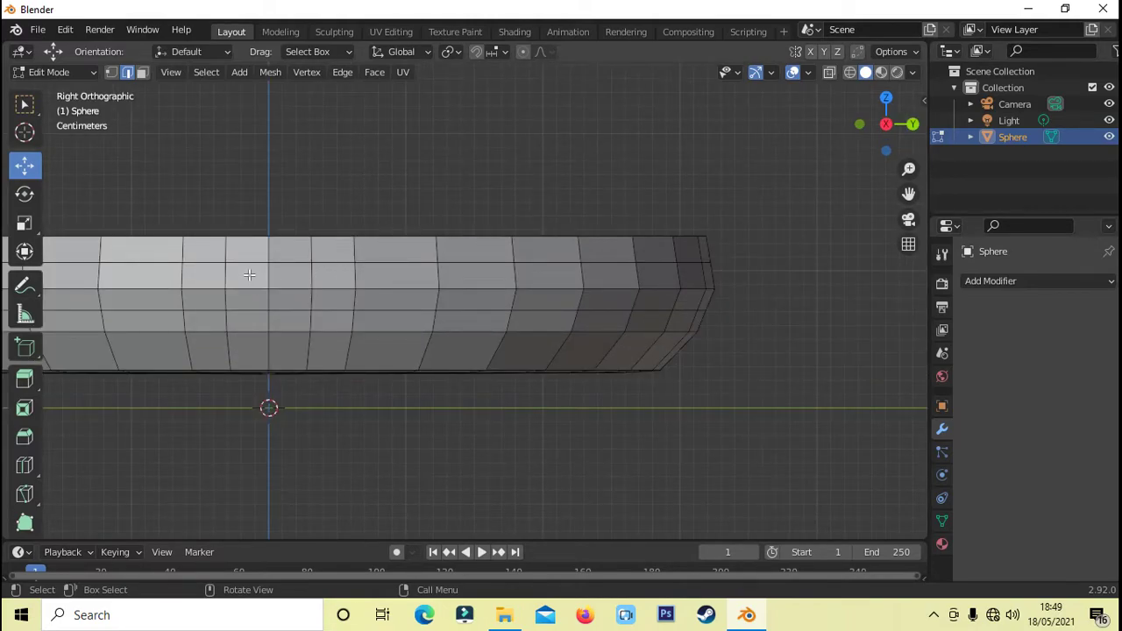
# Select three wall faces between the new loops and extrude them outward into a short block.
pyautogui.click(141, 73)
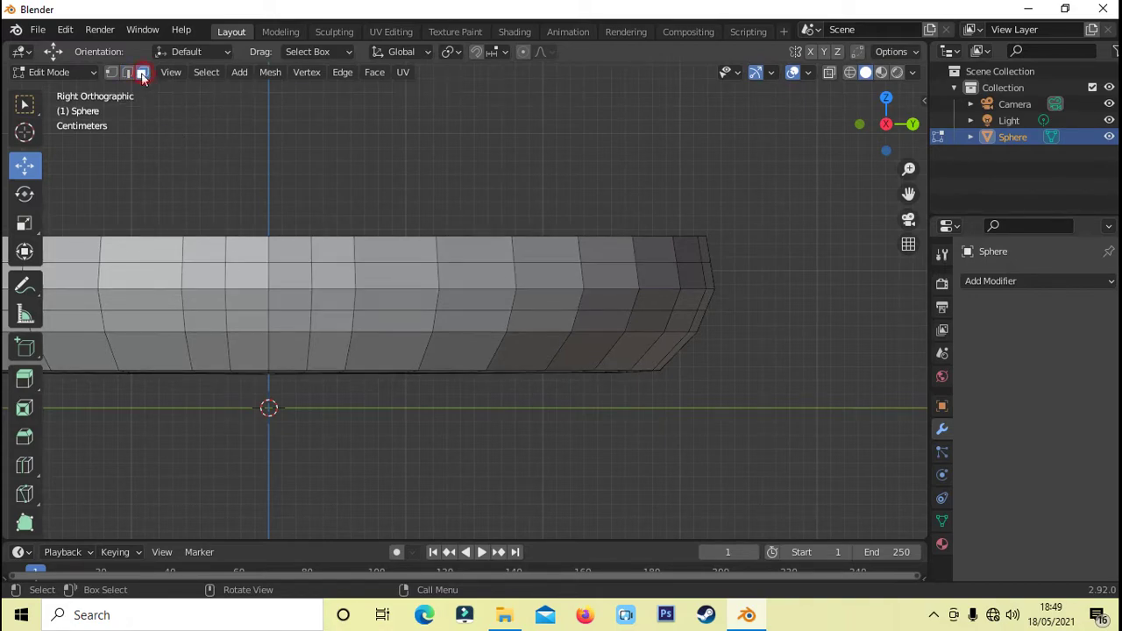
pyautogui.click(248, 276)
pyautogui.keyDown('shift'); pyautogui.click(291, 300); pyautogui.keyUp('shift')
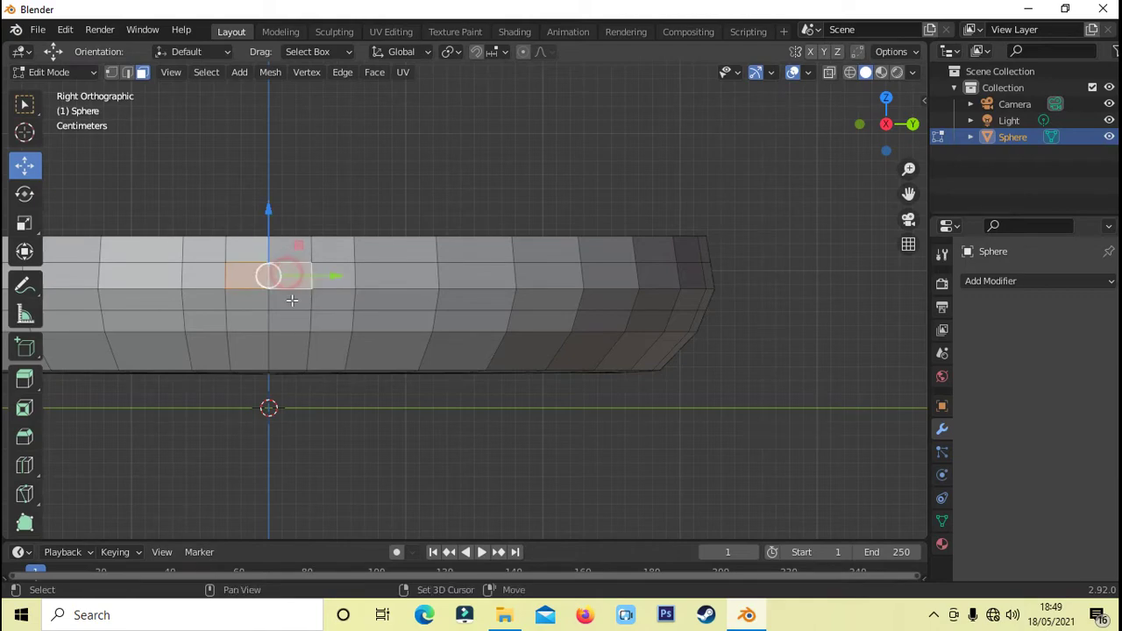
pyautogui.keyDown('shift'); pyautogui.click(249, 300); pyautogui.keyUp('shift')
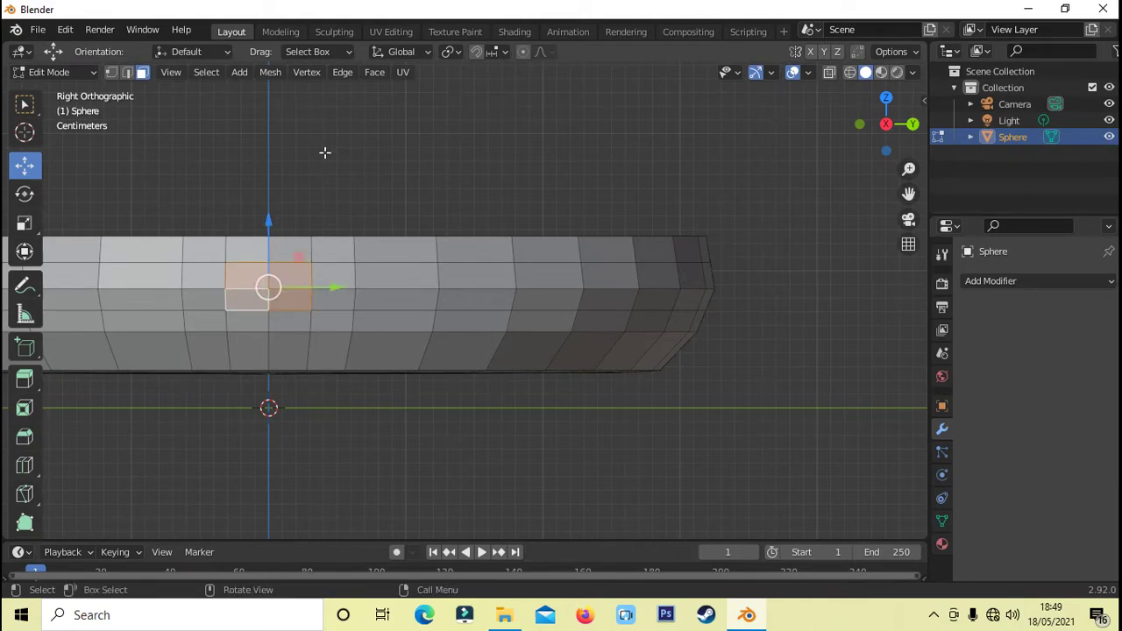
pyautogui.press('KP_1')
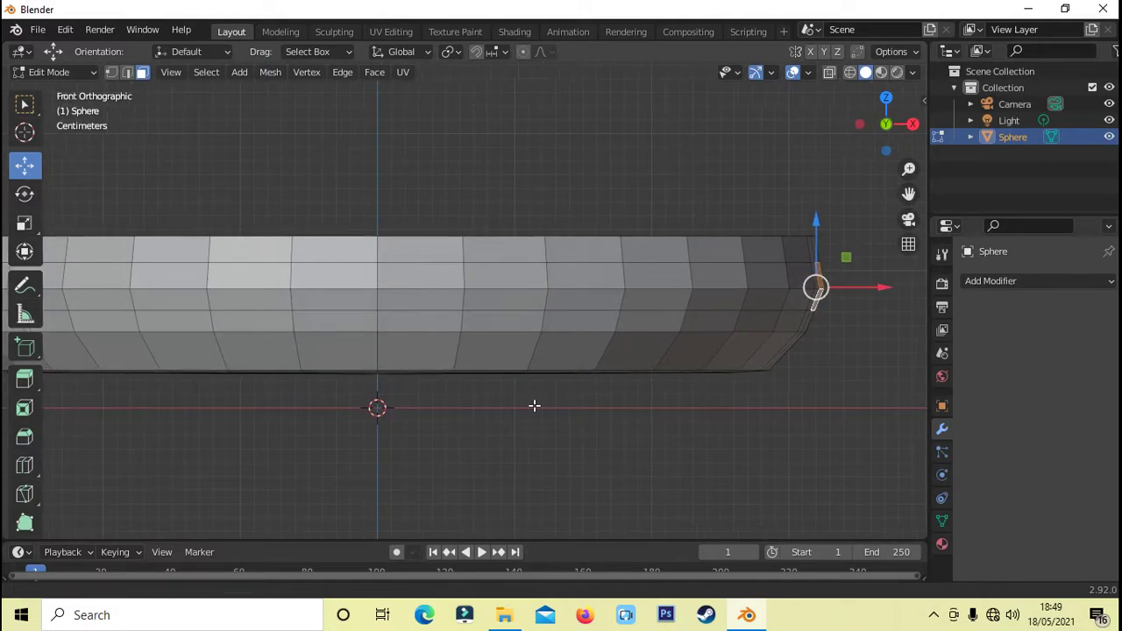
pyautogui.keyDown('shift'); pyautogui.moveTo(537, 399); pyautogui.dragTo(346, 408, button='middle'); pyautogui.keyUp('shift')
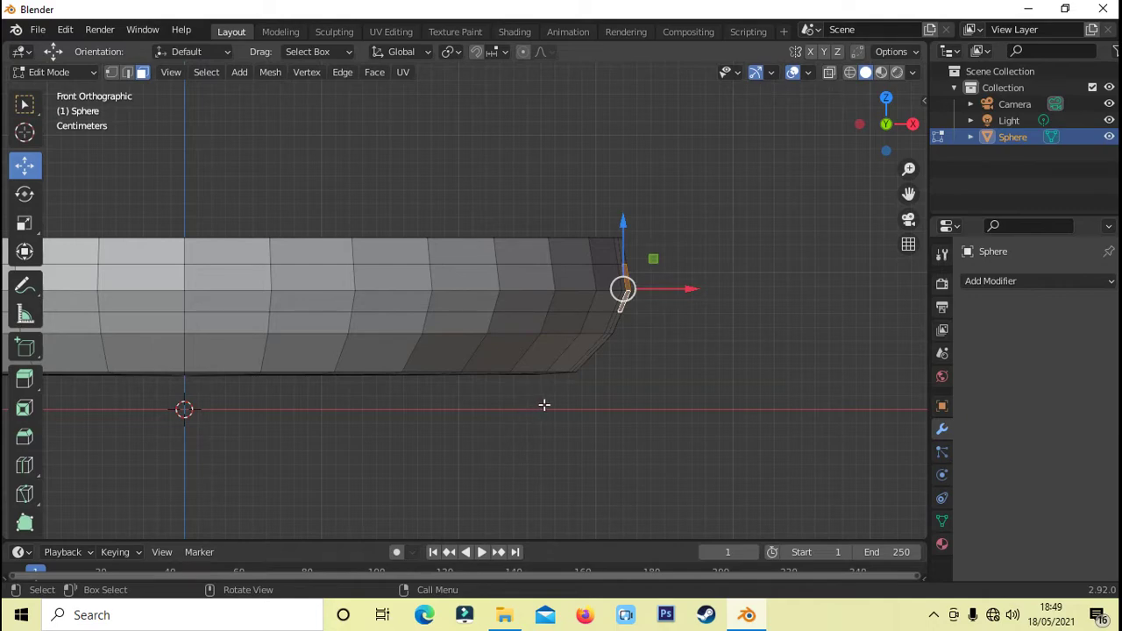
pyautogui.press('e')
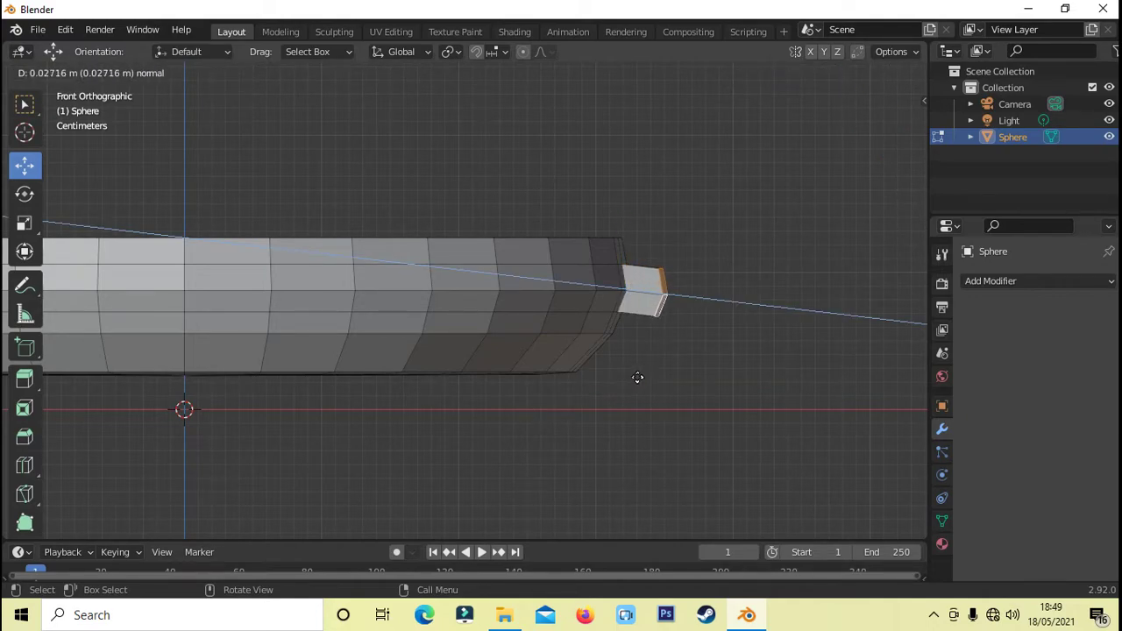
pyautogui.click(637, 377)
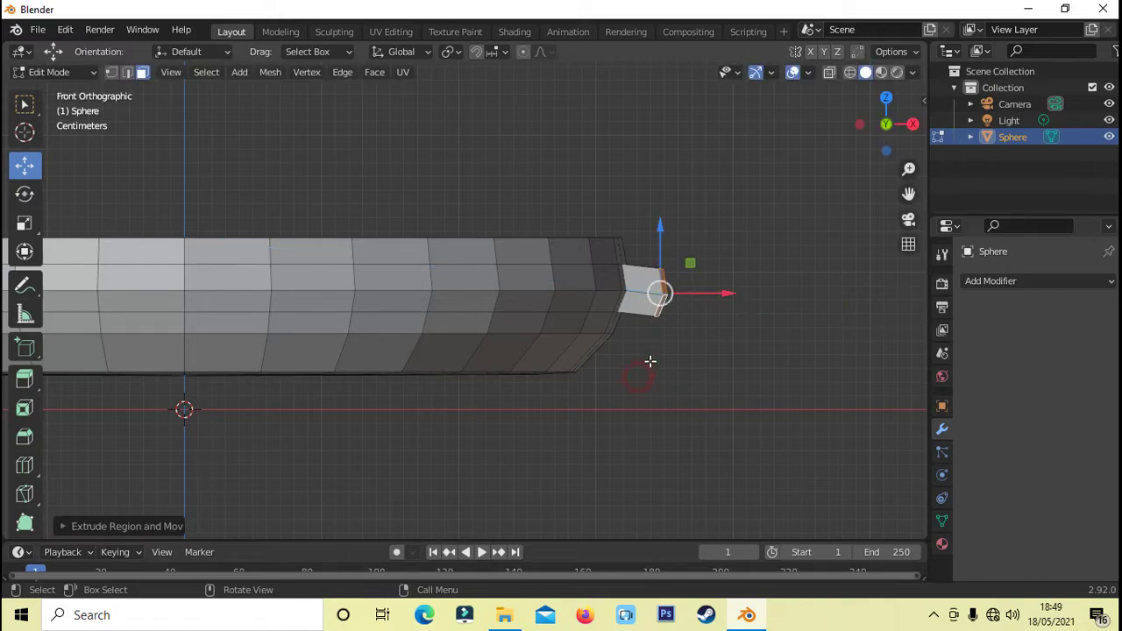
pyautogui.moveTo(663, 227); pyautogui.dragTo(664, 216)
pyautogui.click(752, 366)
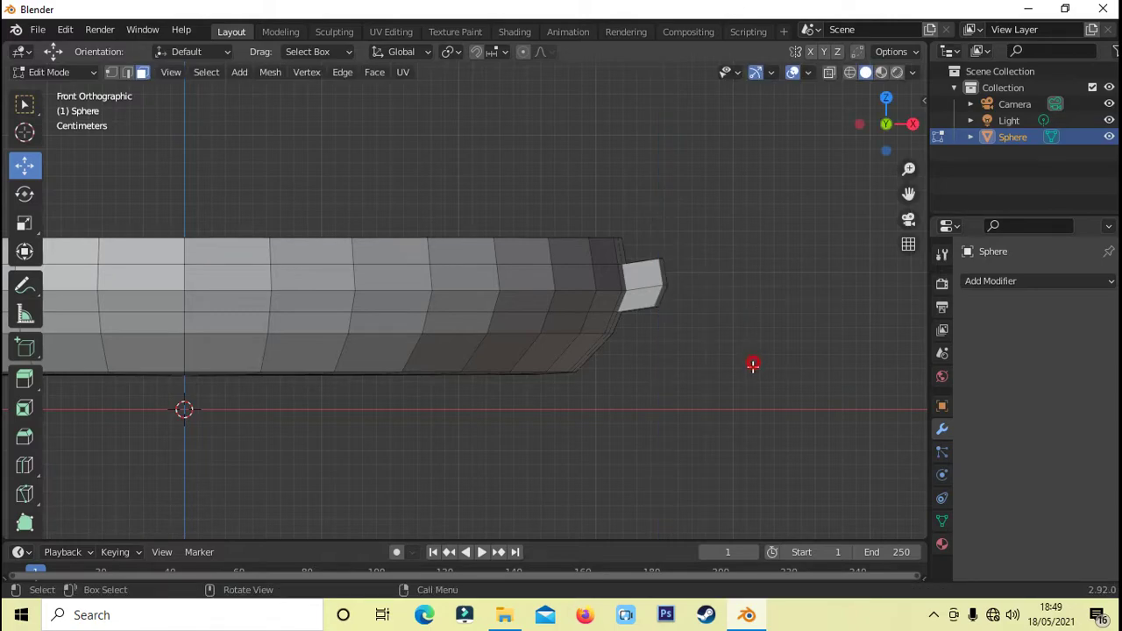
pyautogui.moveTo(752, 366)
pyautogui.mouseDown(button='middle')
pyautogui.moveTo(652, 388)
pyautogui.moveTo(180, 366)
pyautogui.mouseUp(button='middle')
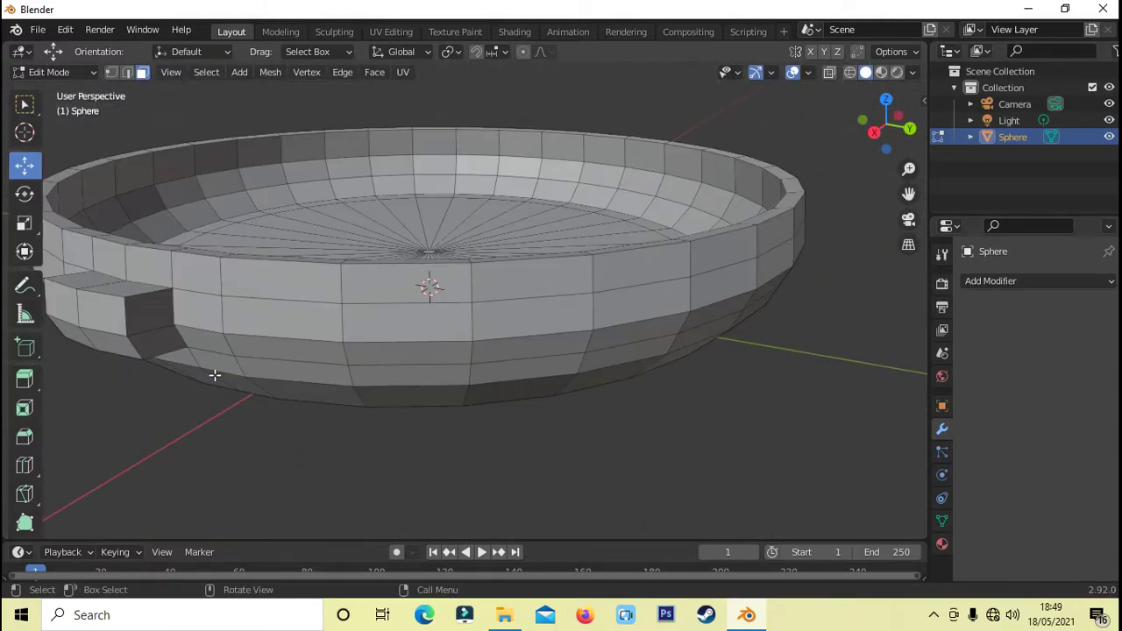
# Flatten the block's three end faces by scaling them to 0 along X.
pyautogui.scroll(-2, 271, 307)
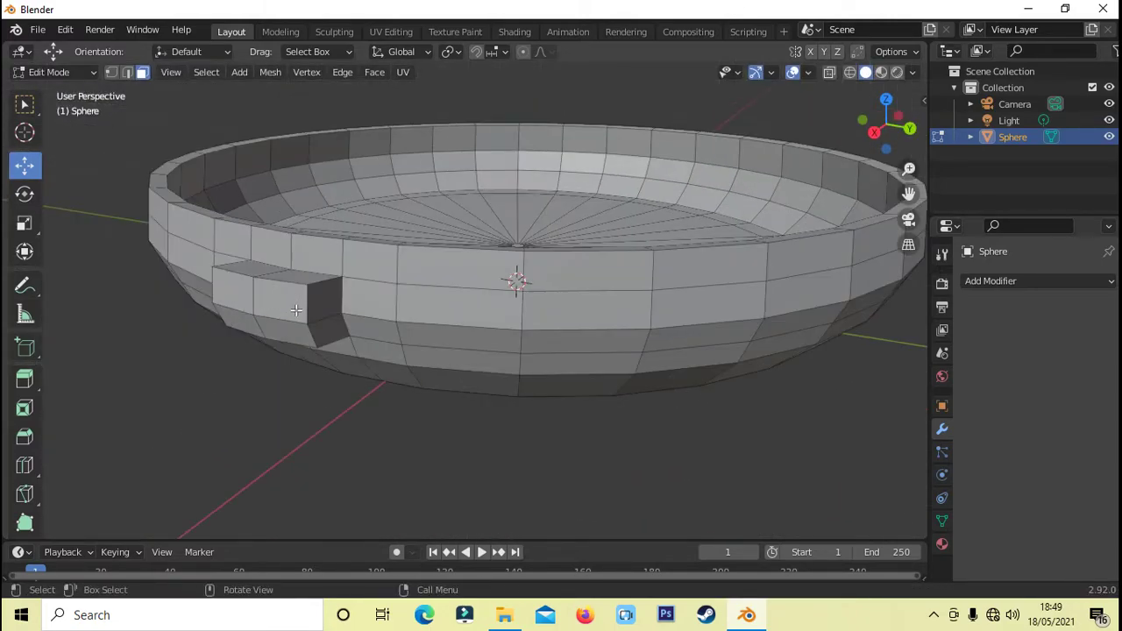
pyautogui.click(241, 295)
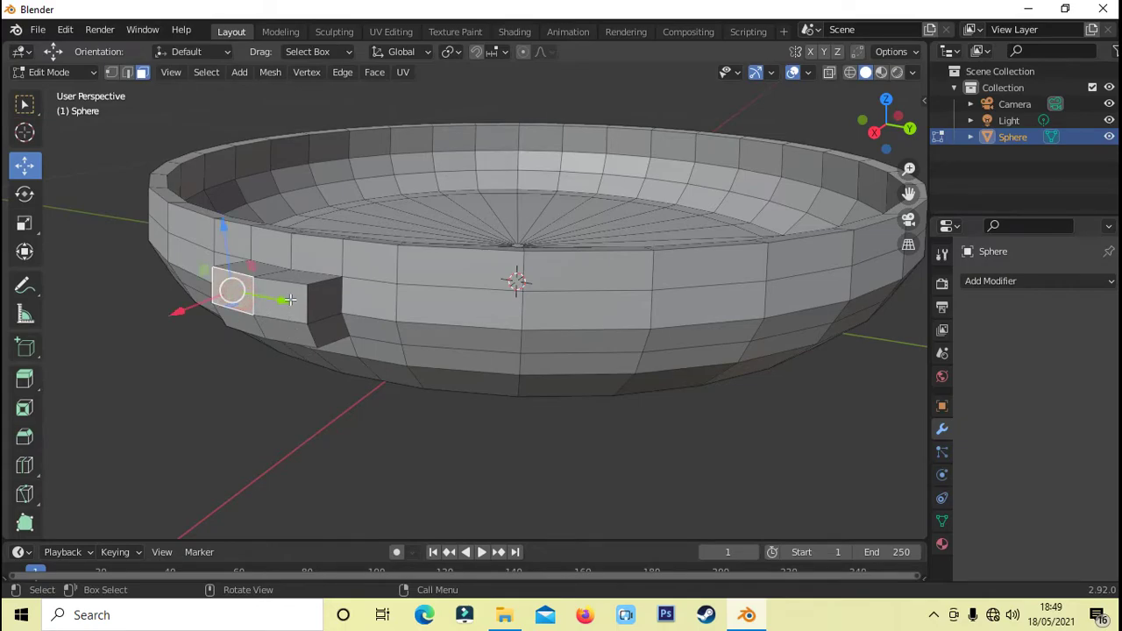
pyautogui.keyDown('shift'); pyautogui.click(288, 311); pyautogui.keyUp('shift')
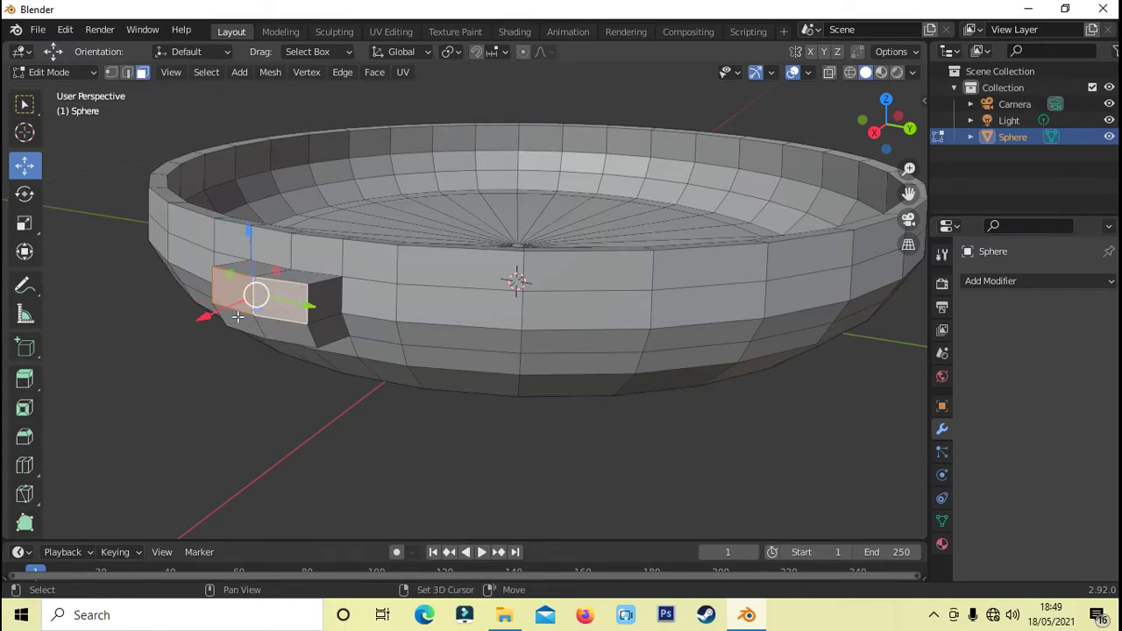
pyautogui.keyDown('shift'); pyautogui.click(294, 353); pyautogui.keyUp('shift')
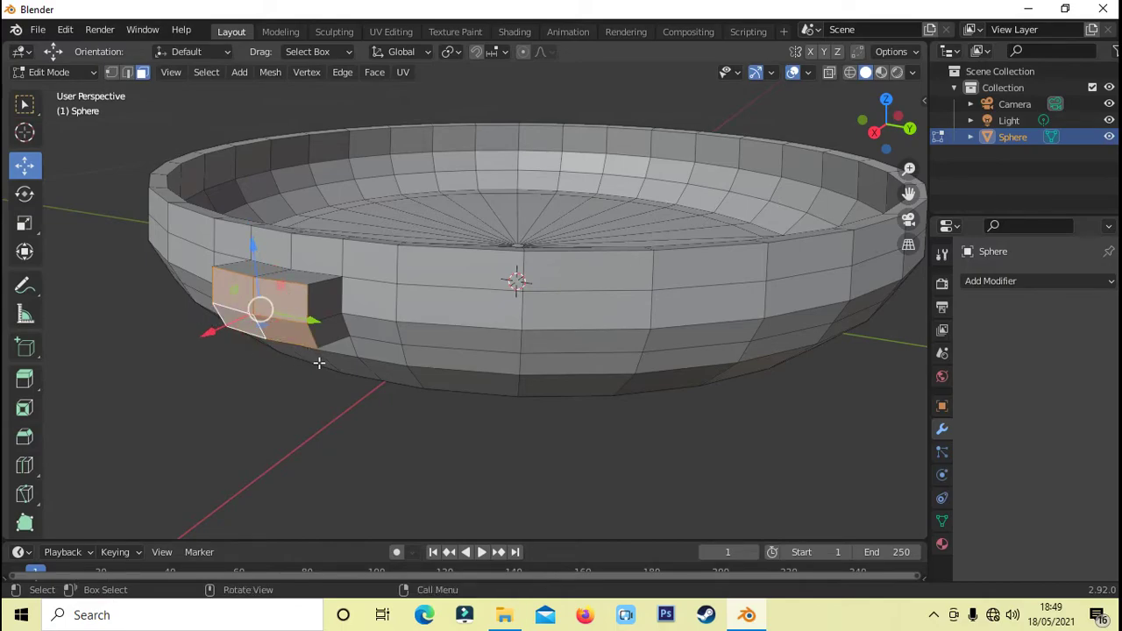
pyautogui.press('s')
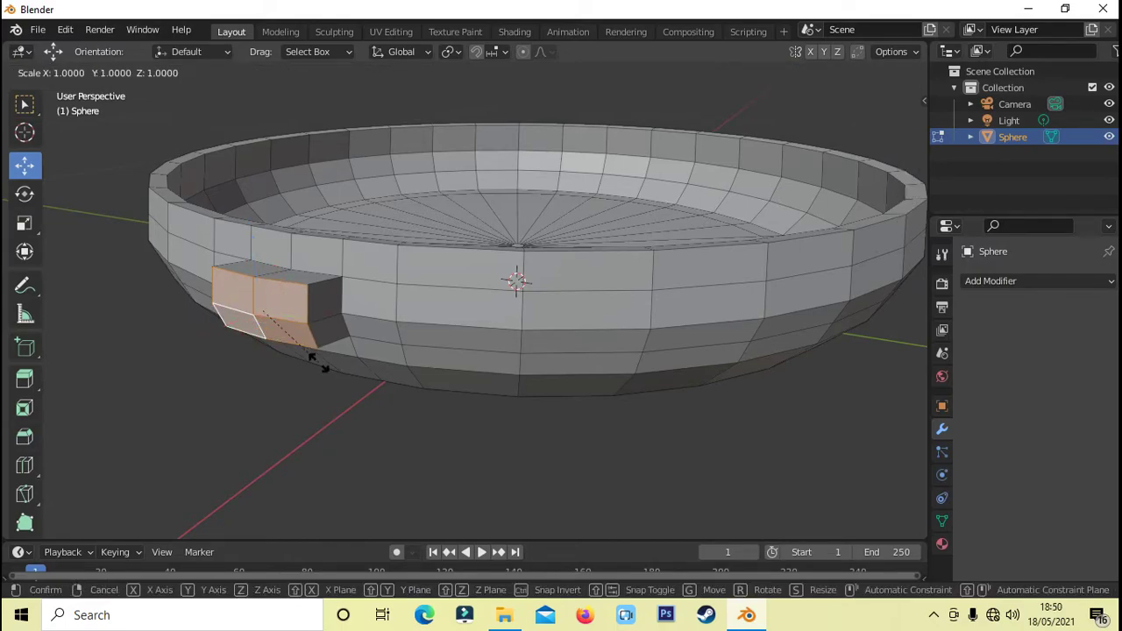
pyautogui.press('x')
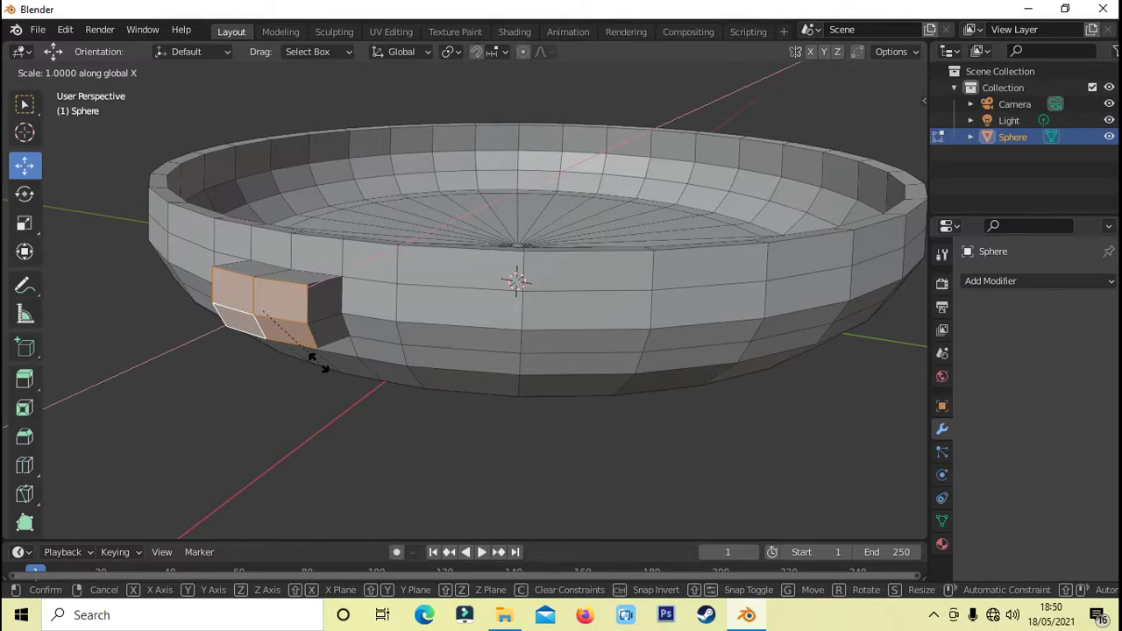
pyautogui.write('0')
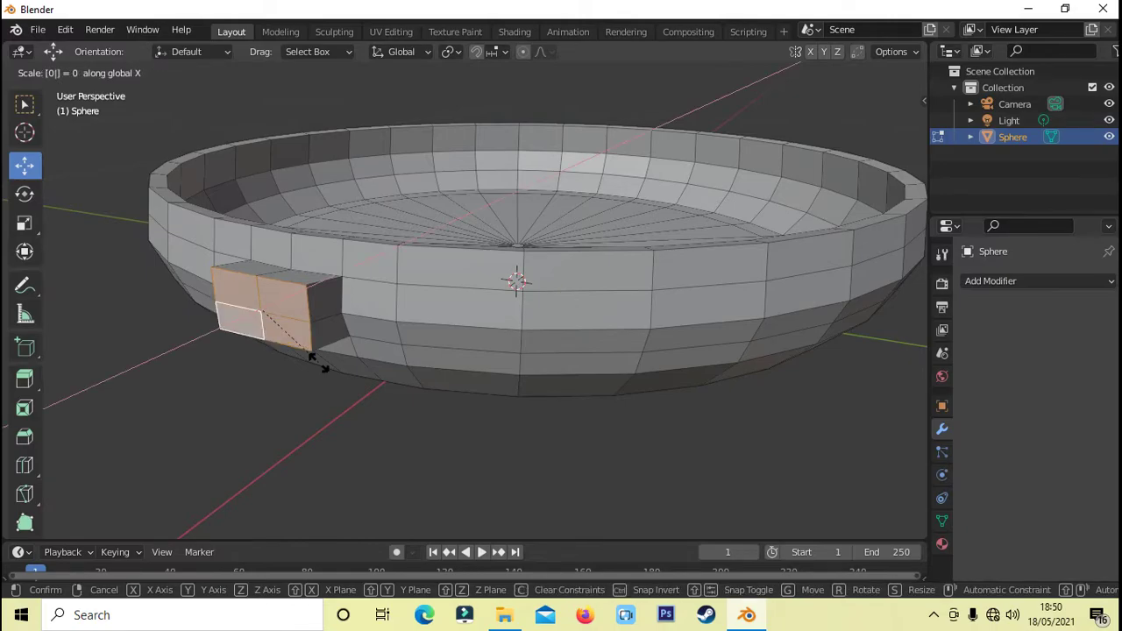
pyautogui.press('Return')
# Shrink the end faces to about 0.68 to taper the stub, then view from the front.
pyautogui.moveTo(318, 364); pyautogui.dragTo(544, 347, button='middle')
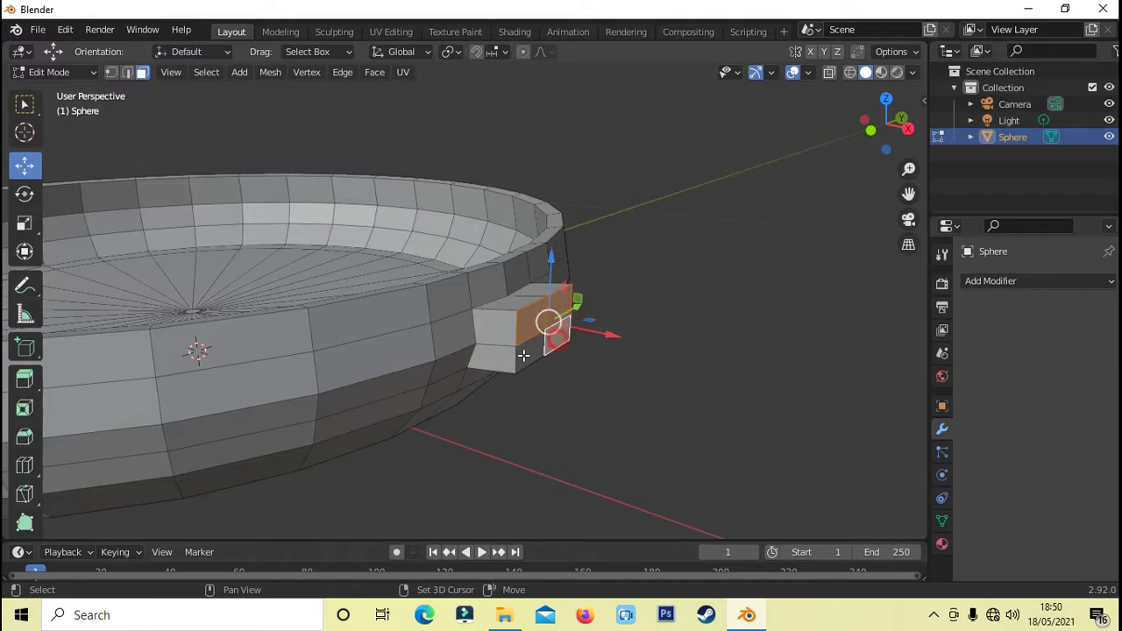
pyautogui.moveTo(626, 354); pyautogui.dragTo(611, 404, button='middle')
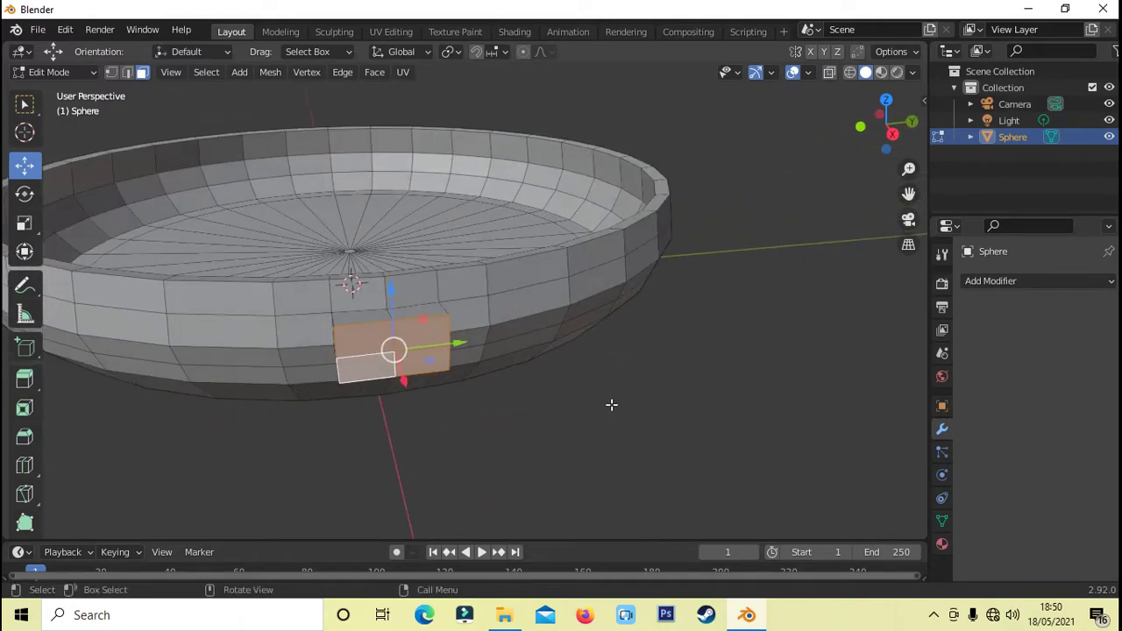
pyautogui.press('s')
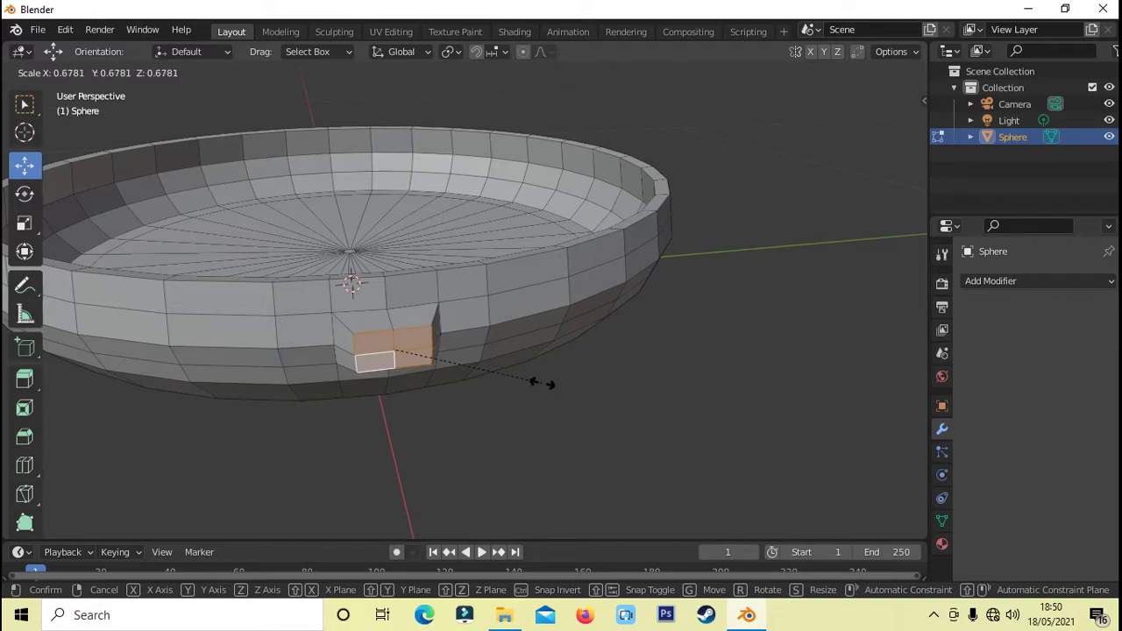
pyautogui.click(539, 383)
pyautogui.moveTo(538, 384)
pyautogui.mouseDown(button='middle')
pyautogui.moveTo(599, 409)
pyautogui.moveTo(660, 403)
pyautogui.mouseUp(button='middle')
pyautogui.click(631, 402)
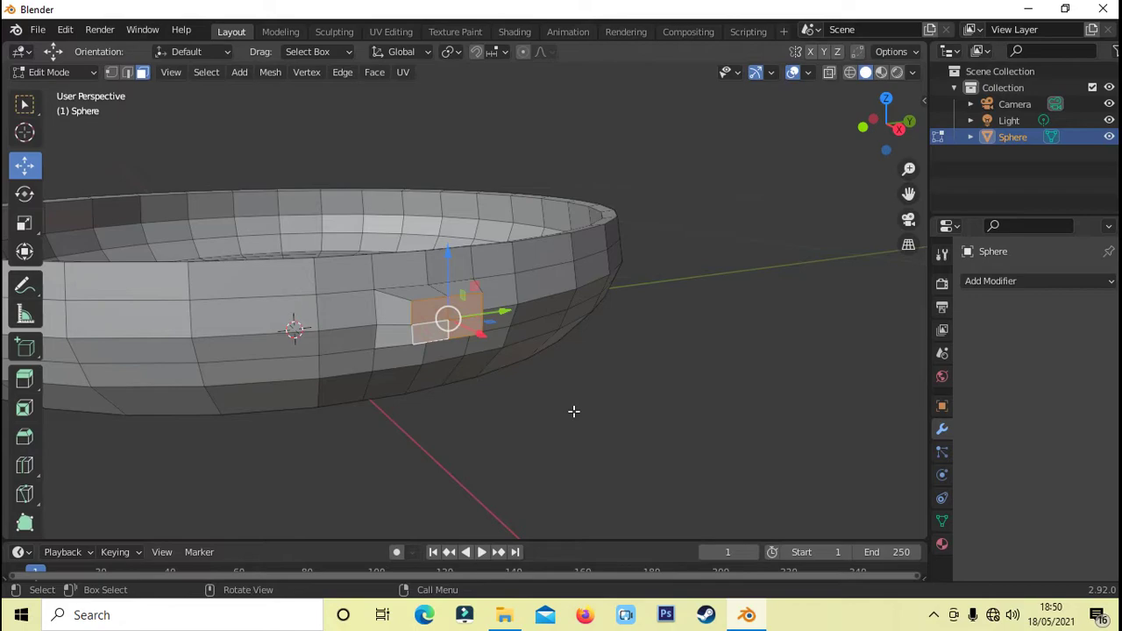
pyautogui.press('KP_1')
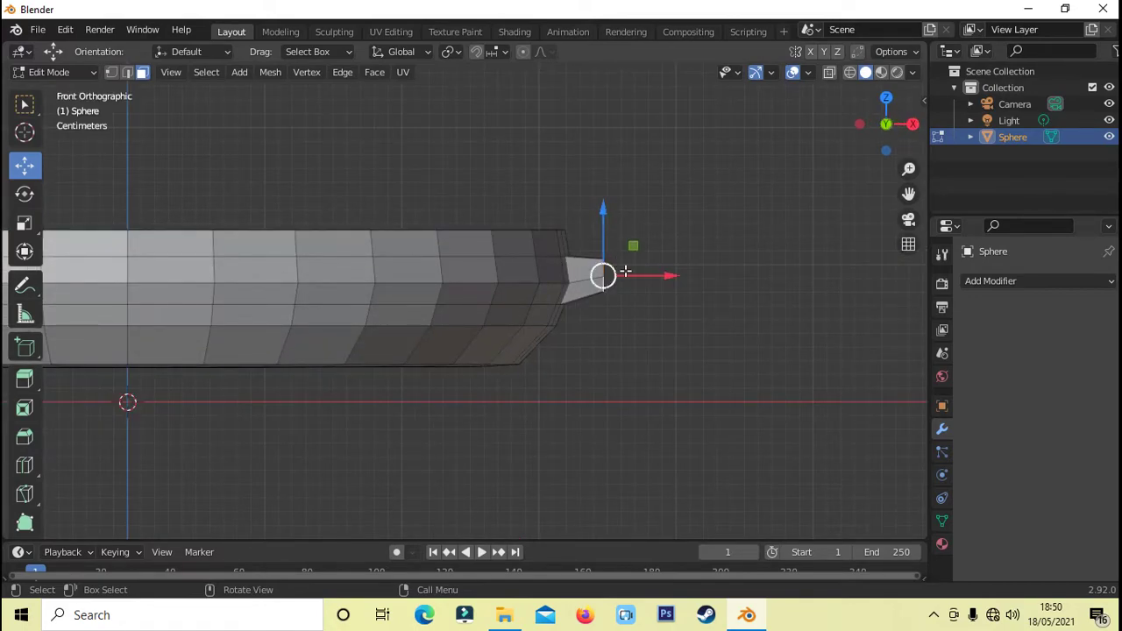
# Tilt the stub's tip around Y, extrude a new handle section and tilt it upward.
pyautogui.scroll(-1, 676, 305)
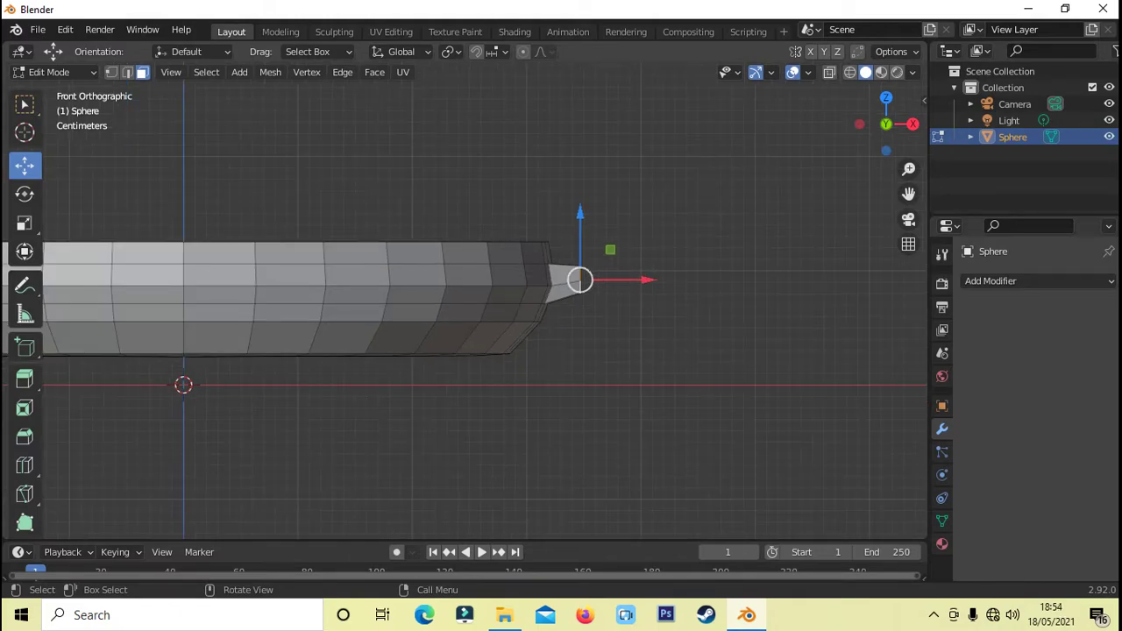
pyautogui.press('r')
pyautogui.press('y')
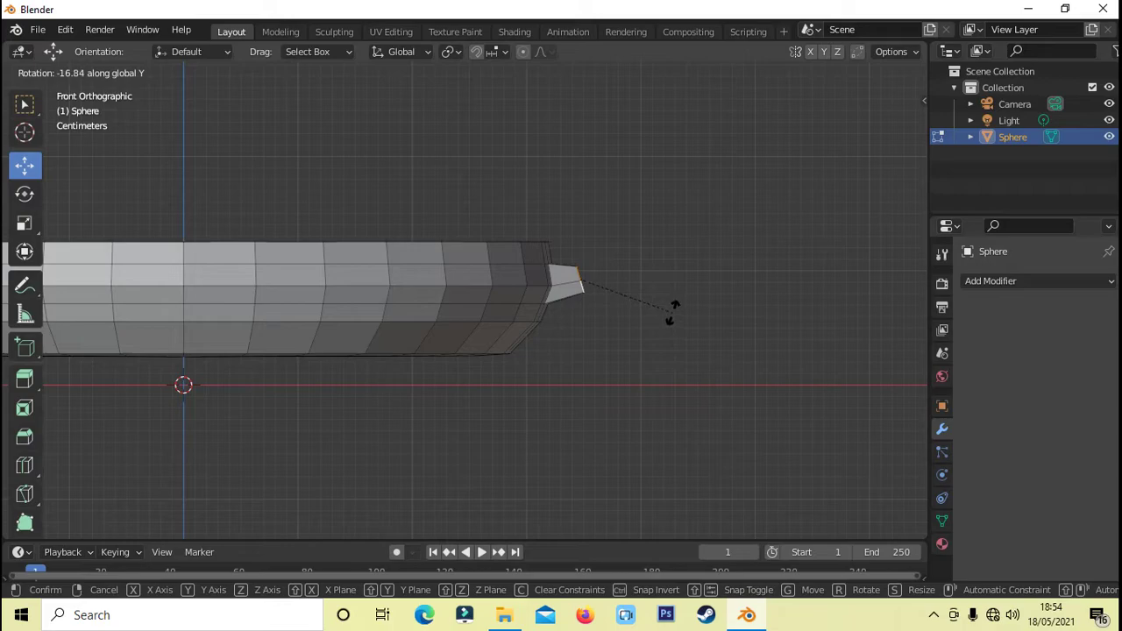
pyautogui.click(673, 312)
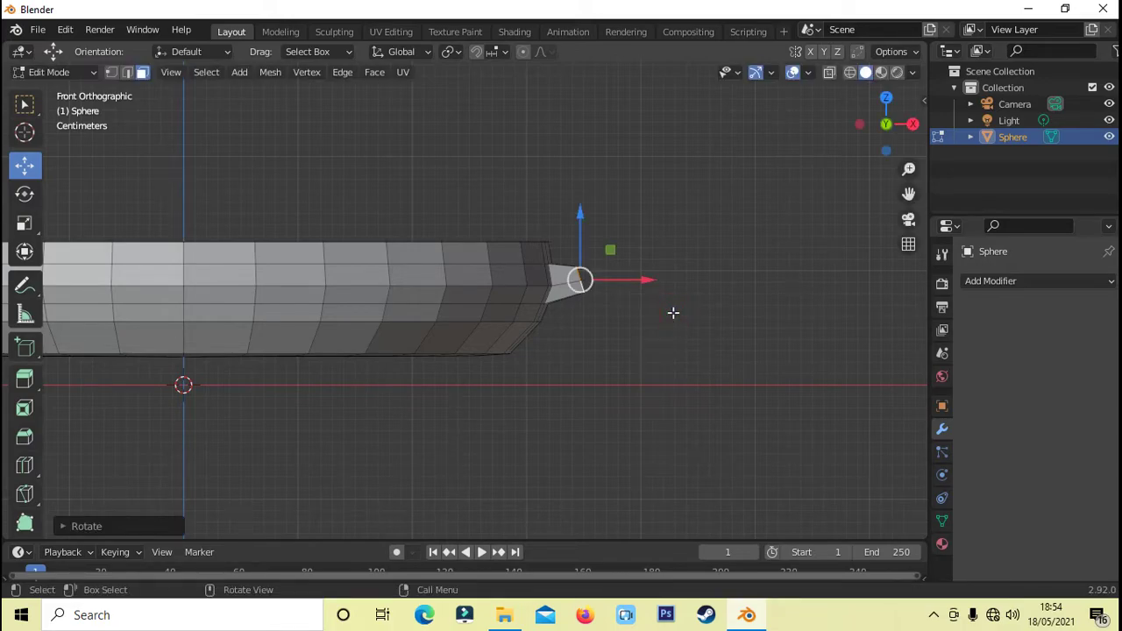
pyautogui.press('e')
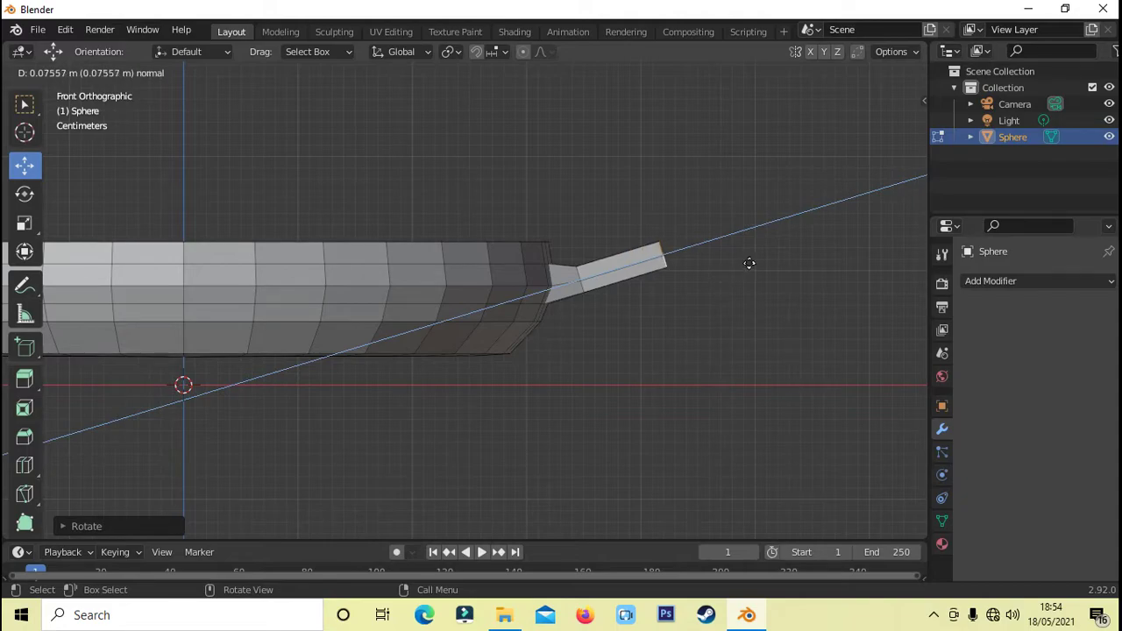
pyautogui.click(754, 259)
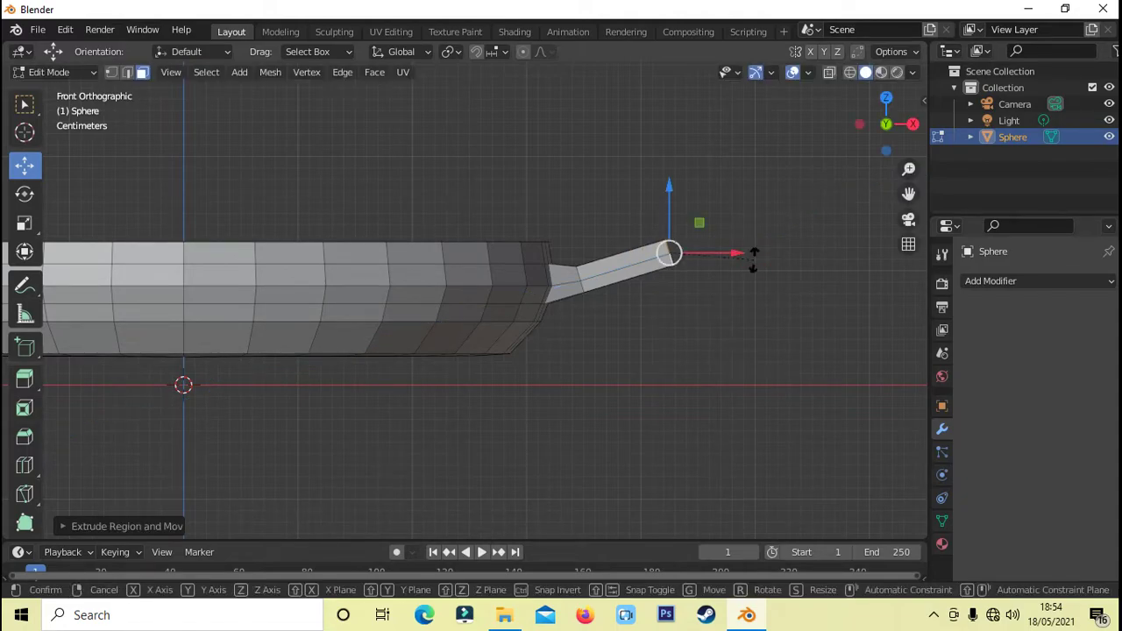
pyautogui.press('r')
pyautogui.press('y')
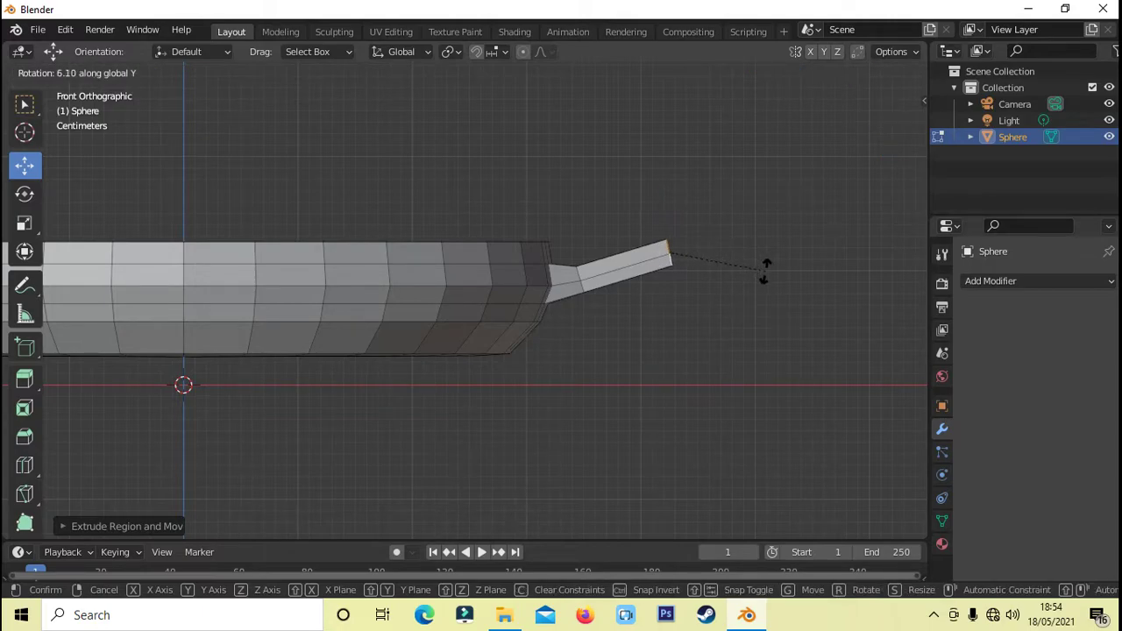
pyautogui.click(764, 272)
pyautogui.moveTo(736, 325)
pyautogui.mouseDown(button='middle')
pyautogui.moveTo(660, 354)
pyautogui.moveTo(576, 356)
pyautogui.moveTo(546, 376)
pyautogui.moveTo(627, 403)
pyautogui.mouseUp(button='middle')
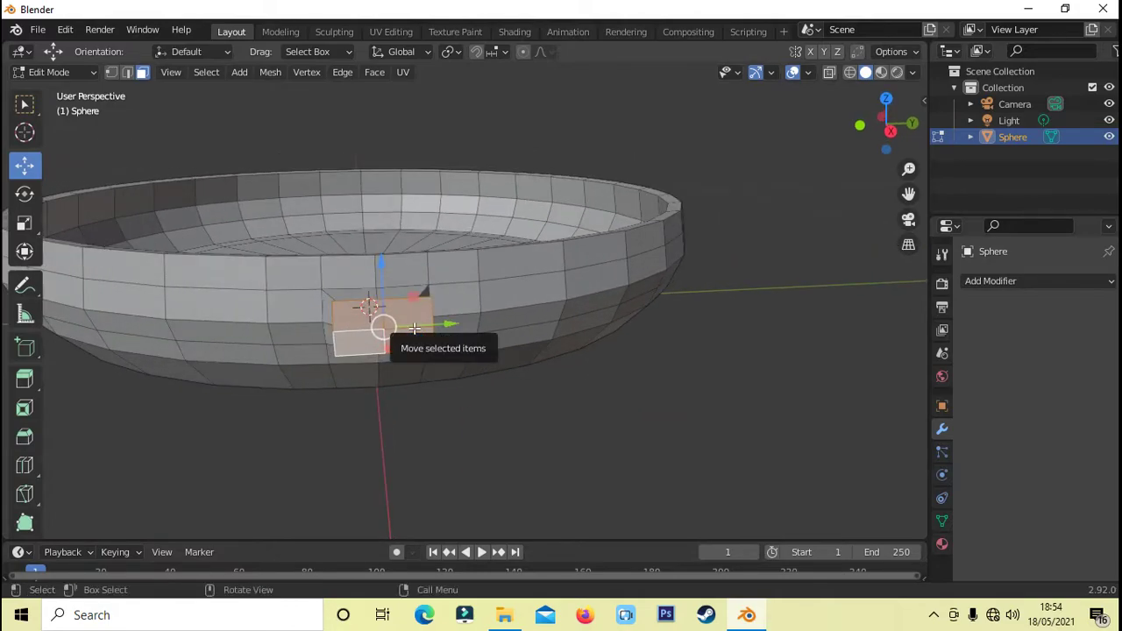
# Inset the handle's base face on the pan wall.
pyautogui.press('e')
pyautogui.click(526, 368)
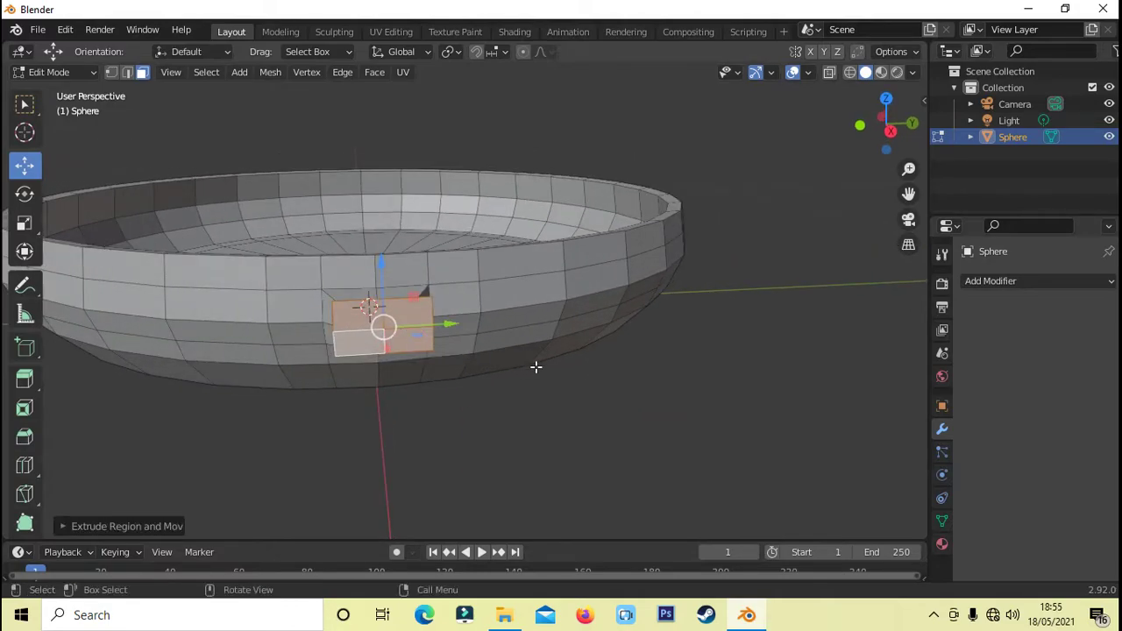
pyautogui.press('i')
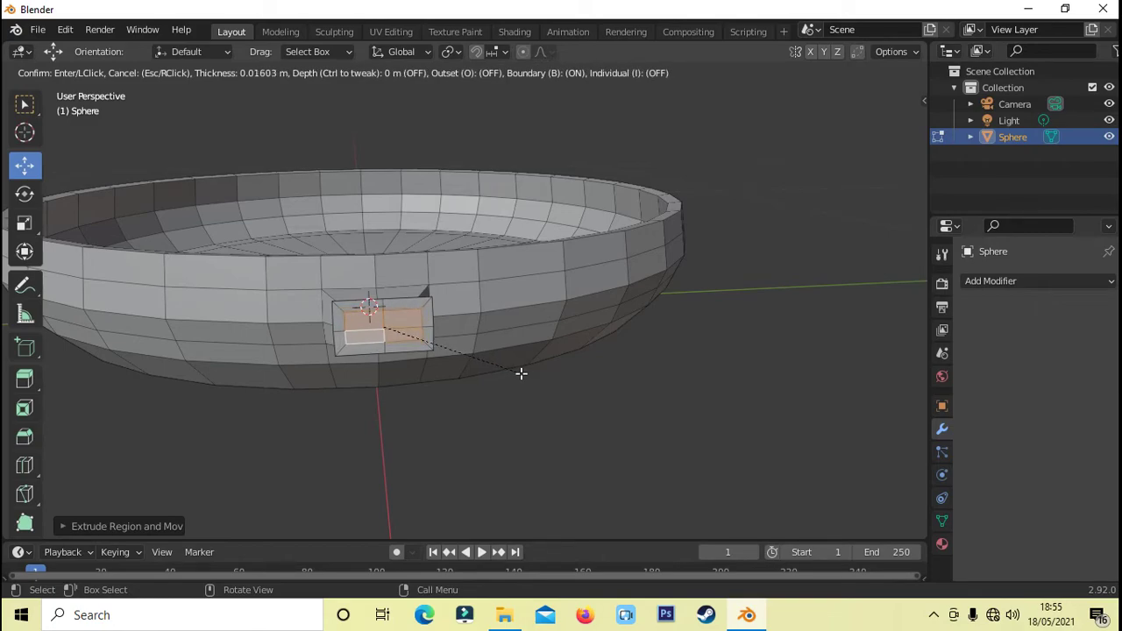
pyautogui.click(520, 374)
pyautogui.moveTo(426, 388); pyautogui.dragTo(66, 152, button='middle')
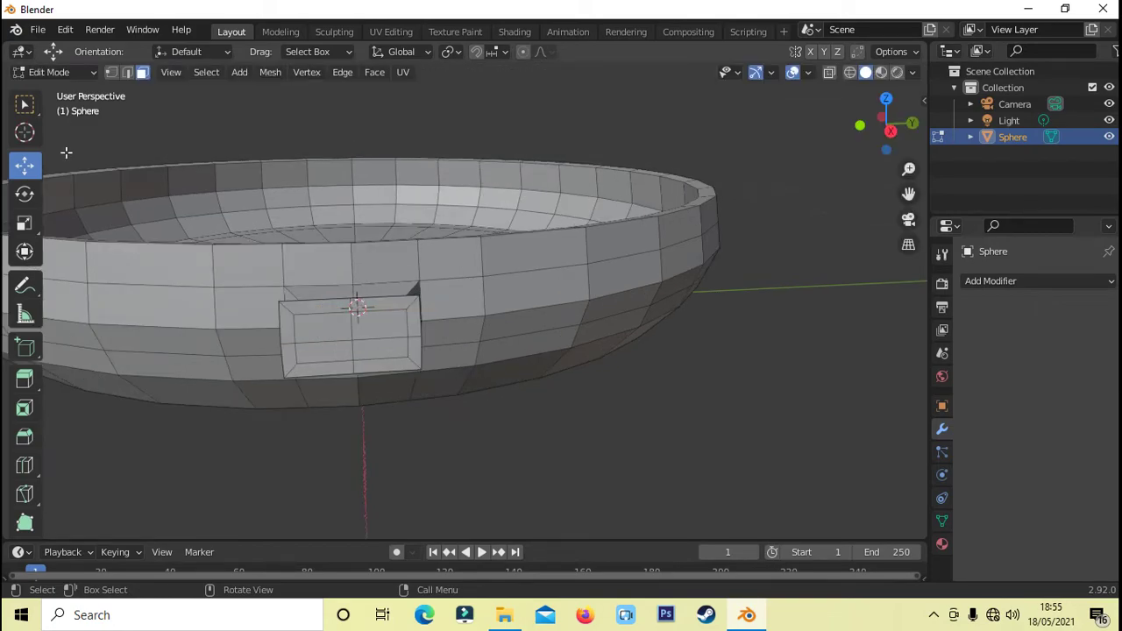
# Scale the inset's middle vertices apart to form an octagonal patch.
pyautogui.click(112, 71)
pyautogui.click(353, 304)
pyautogui.keyDown('shift'); pyautogui.click(355, 361); pyautogui.keyUp('shift')
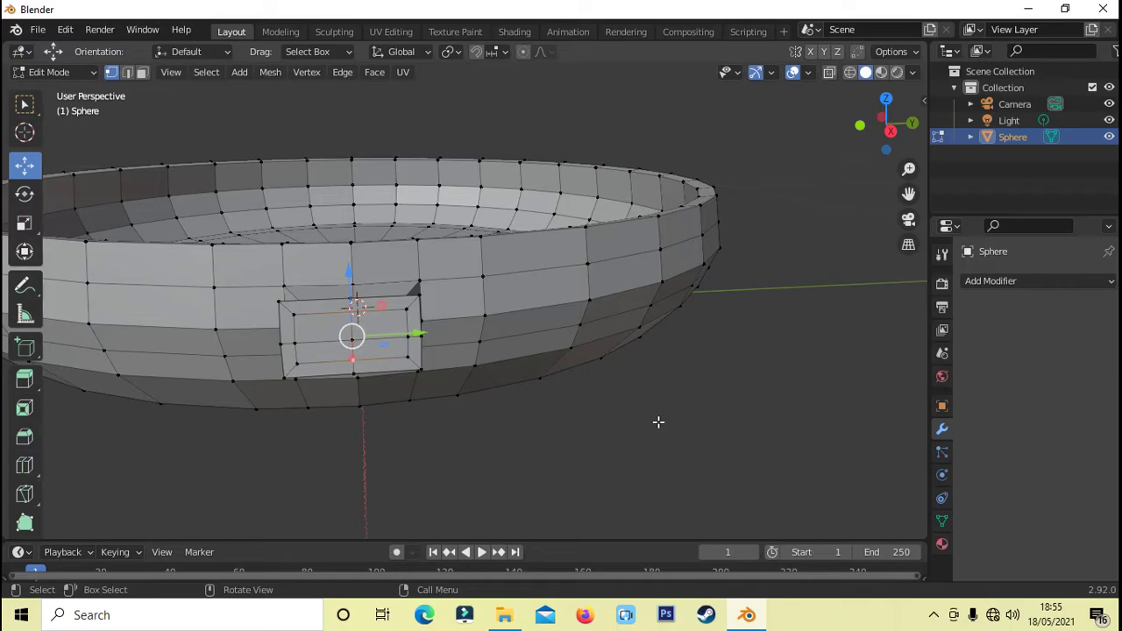
pyautogui.press('s')
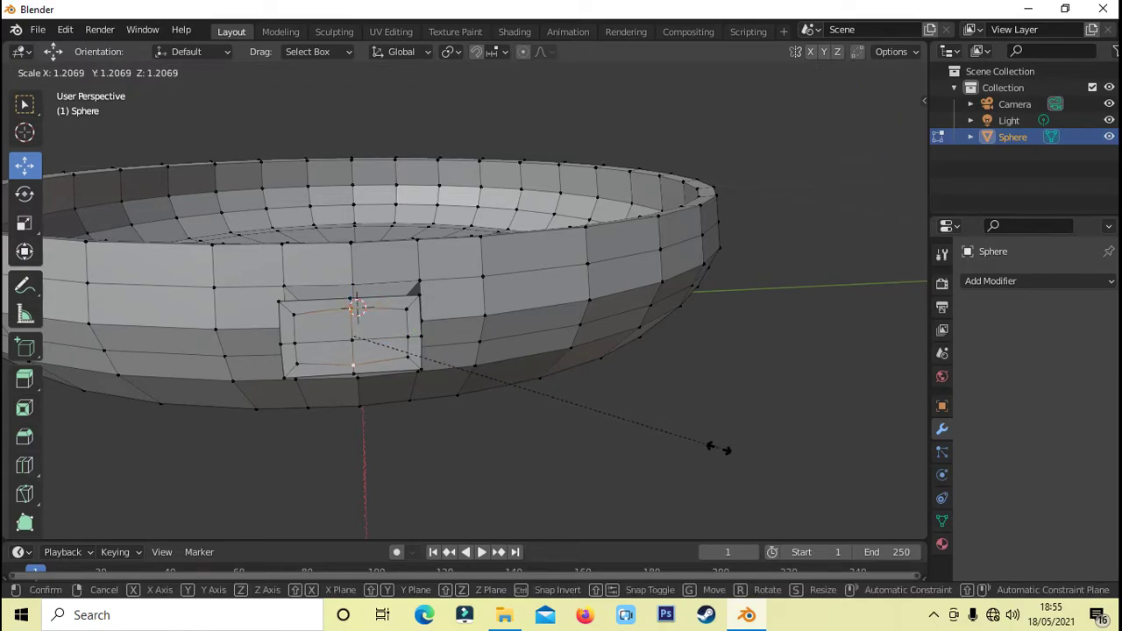
pyautogui.click(777, 471)
pyautogui.click(293, 342)
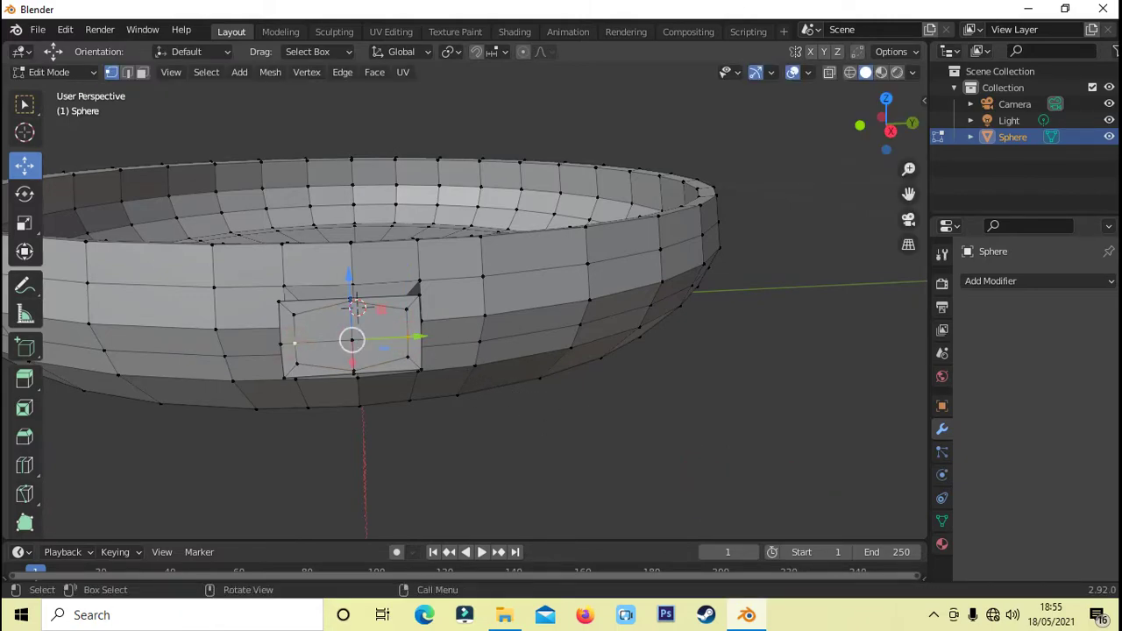
pyautogui.press('s')
pyautogui.press('Escape')
pyautogui.hotkey('alt', 'a')
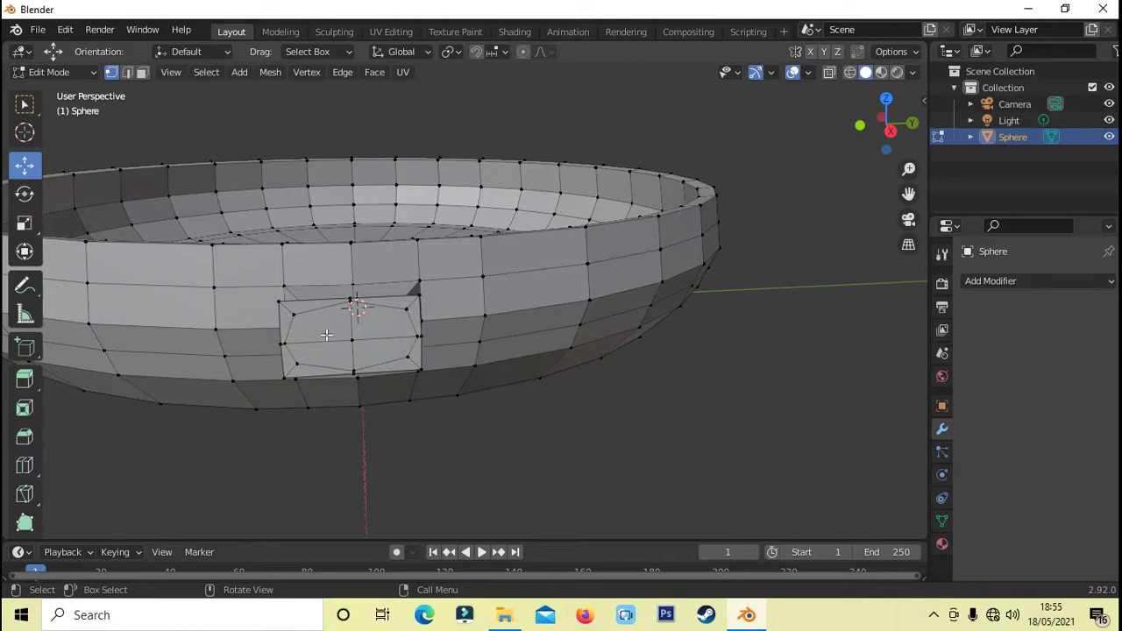
# Grow the face selection around the patch, extrude it and scale it up into a flared mount.
pyautogui.press('3')
pyautogui.click(332, 325)
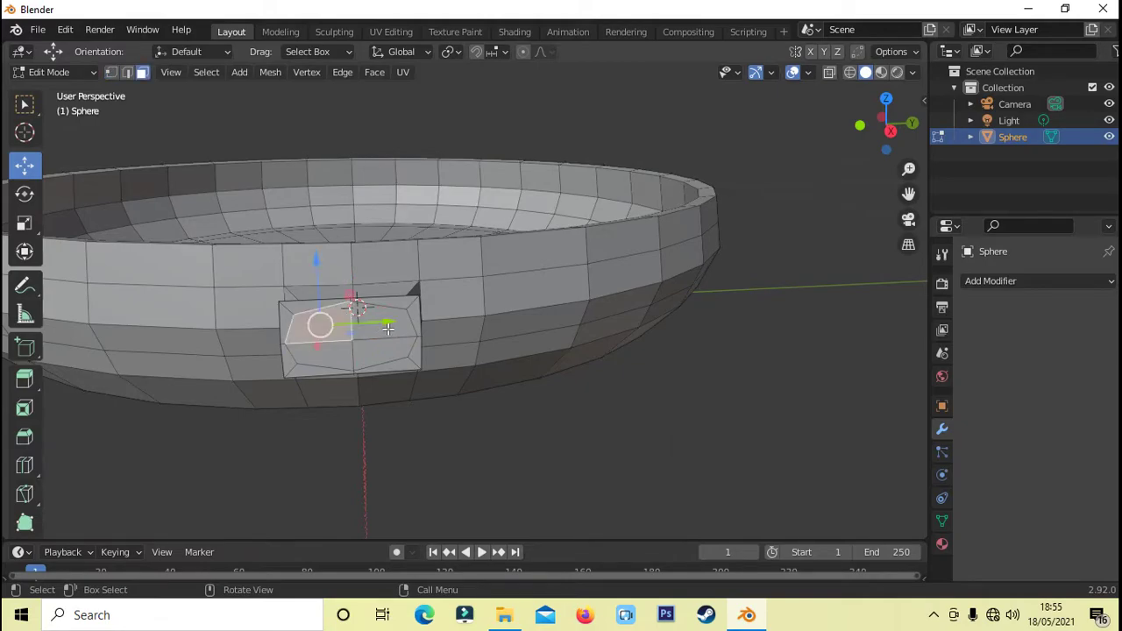
pyautogui.press('ctrl+KP_Add')
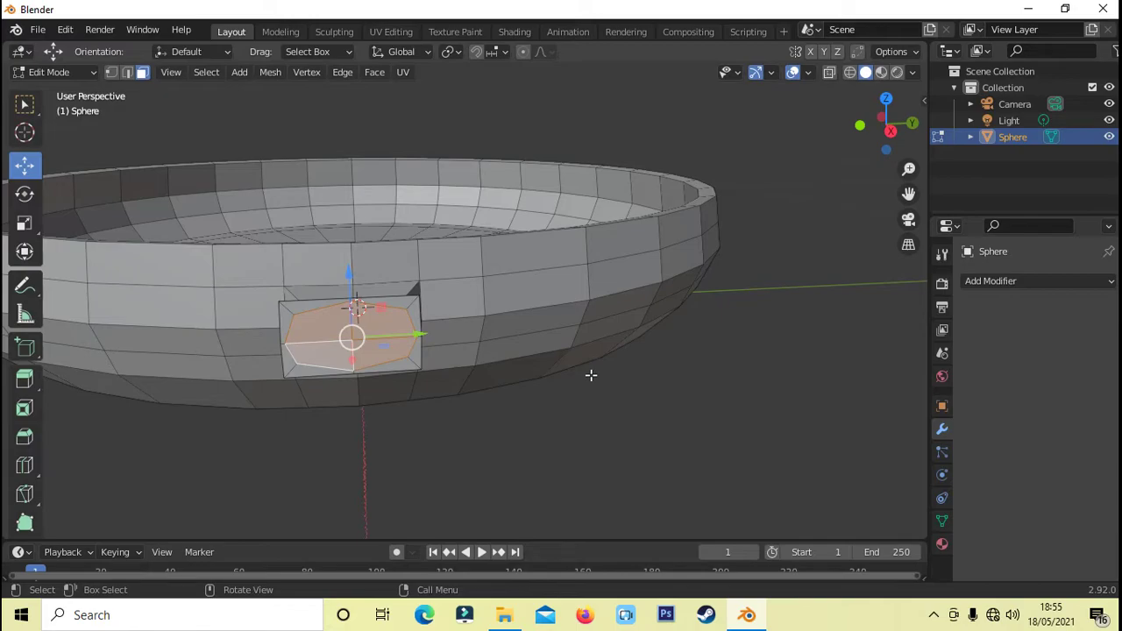
pyautogui.press('e')
pyautogui.press('s')
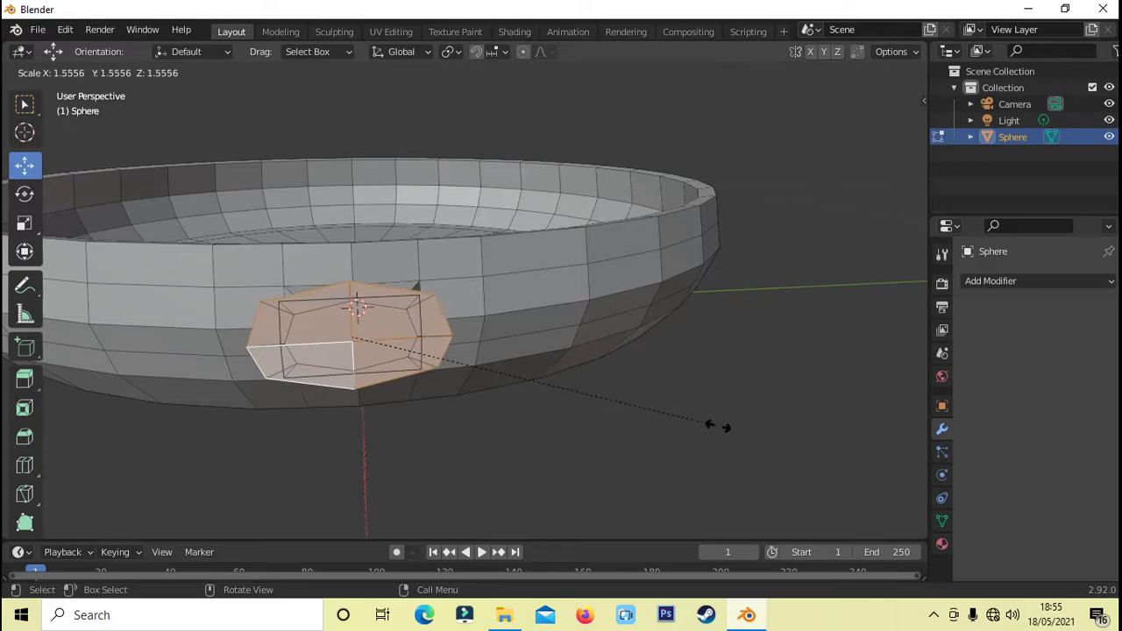
pyautogui.click(793, 451)
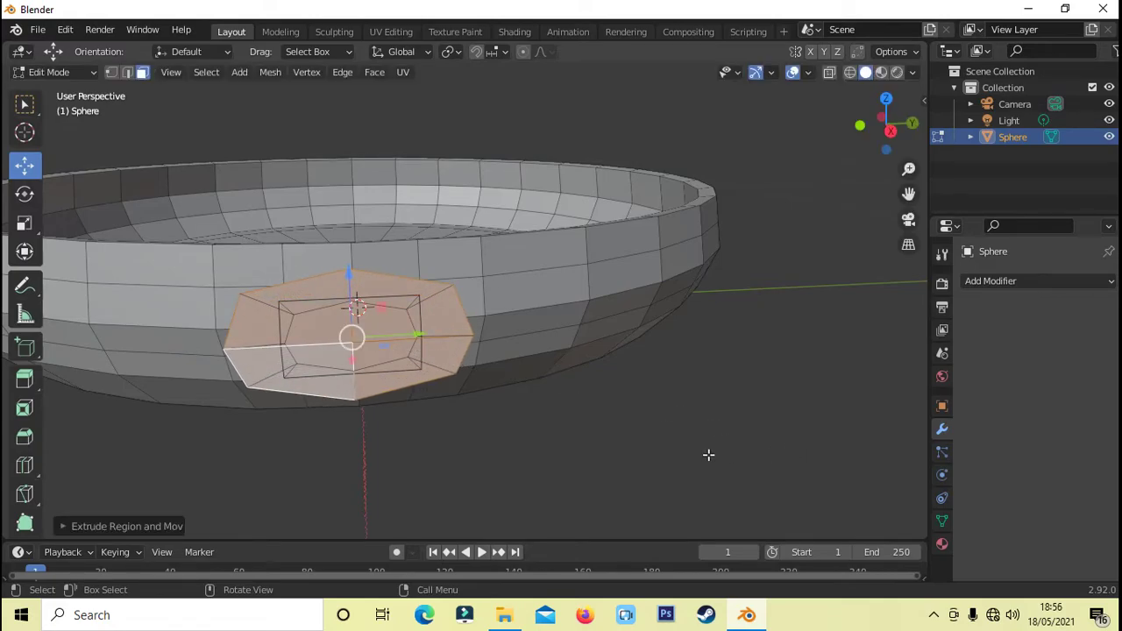
pyautogui.moveTo(707, 454); pyautogui.dragTo(840, 460, button='middle')
# Extrude the handle's end face into a thicker grip section and scale it.
pyautogui.scroll(-3, 840, 459)
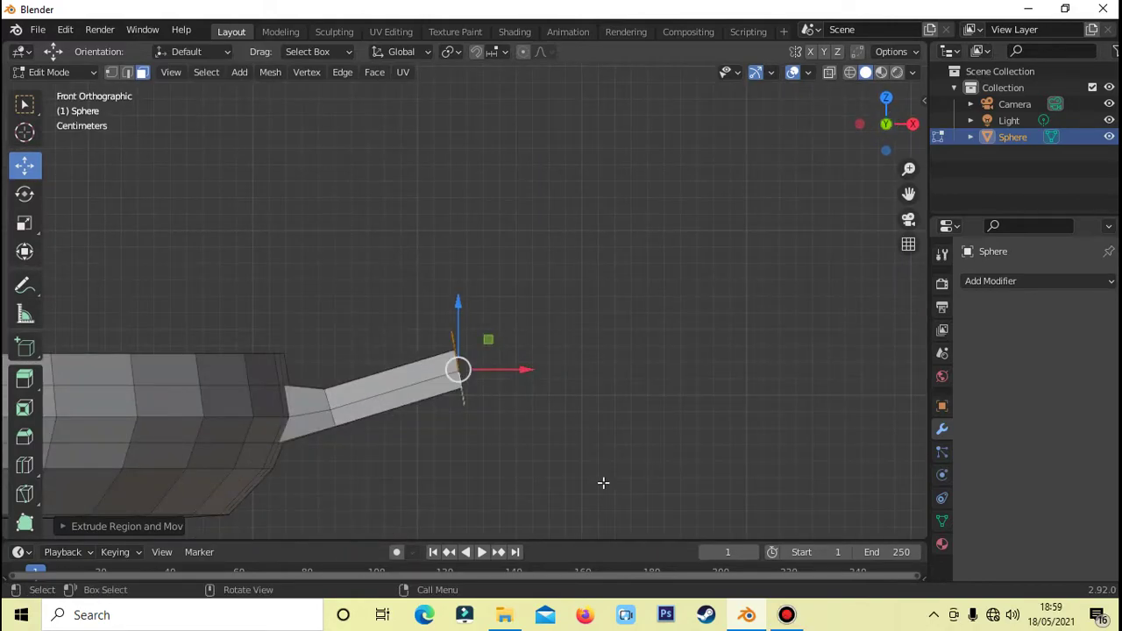
pyautogui.scroll(-1, 605, 482)
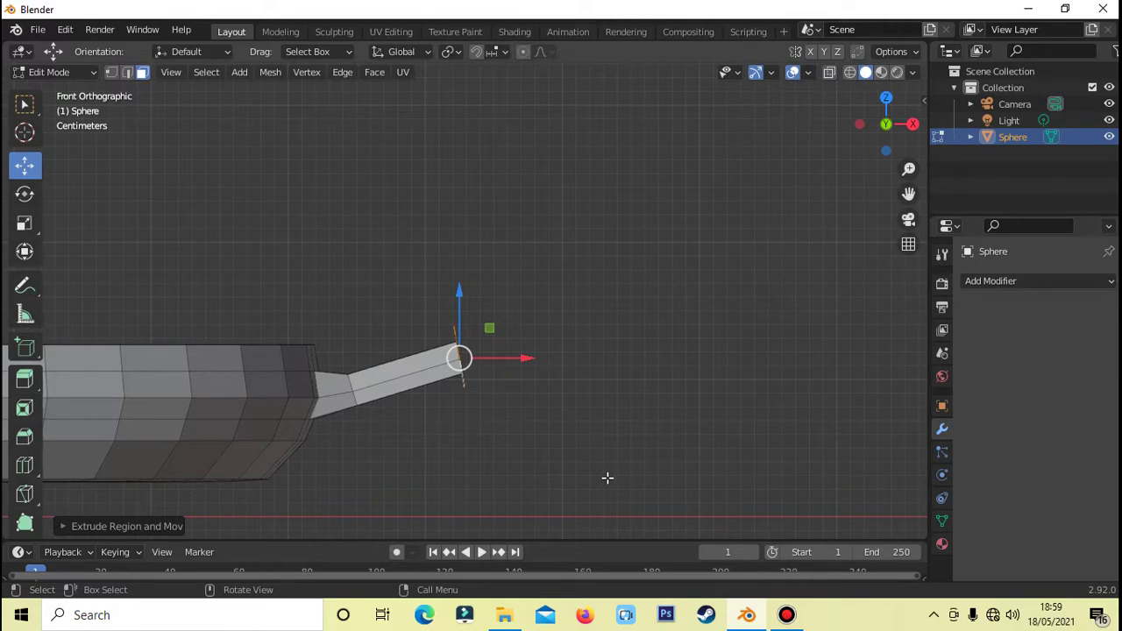
pyautogui.press('e')
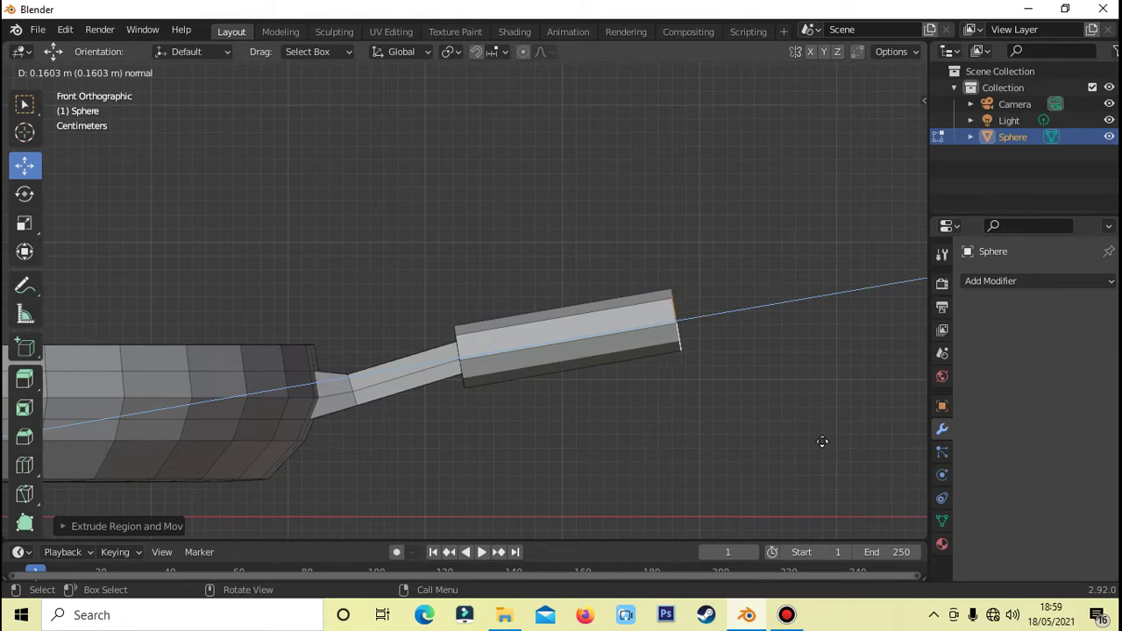
pyautogui.click(814, 445)
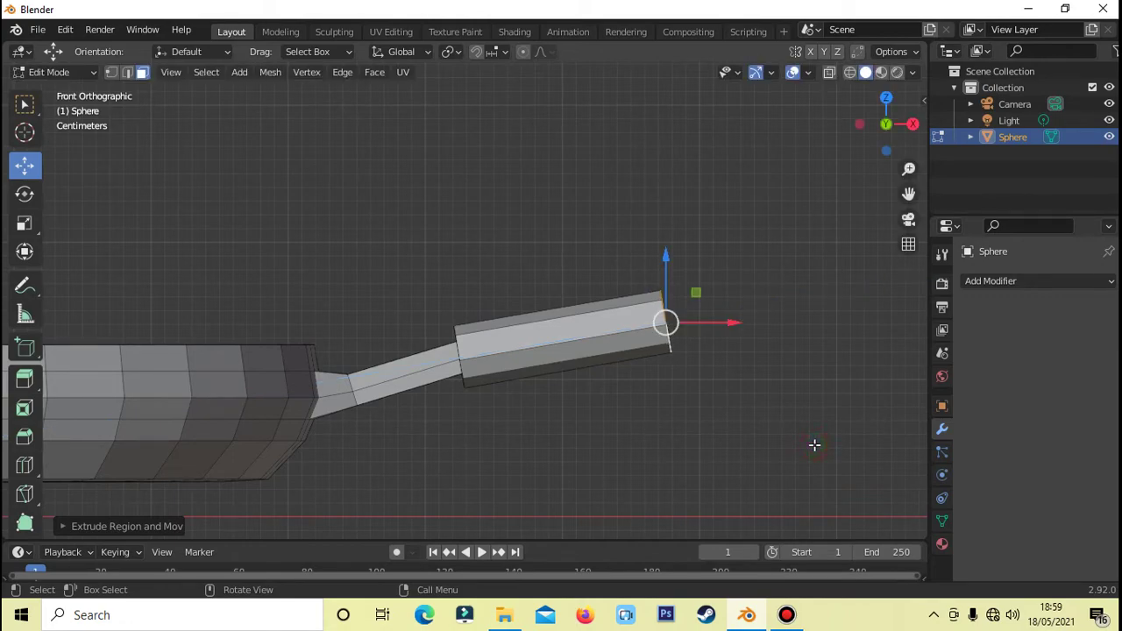
pyautogui.press('s')
pyautogui.click(838, 464)
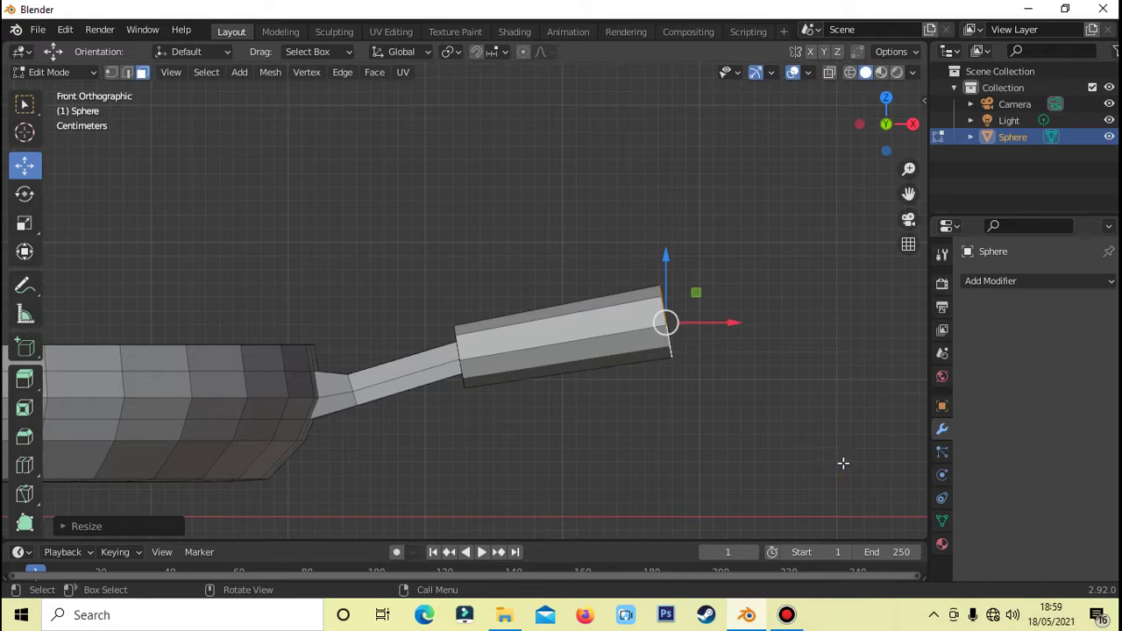
# Extrude the handle further and scale its end down to about 0.76 to taper it.
pyautogui.scroll(-5, 592, 435)
pyautogui.scroll(-1, 593, 434)
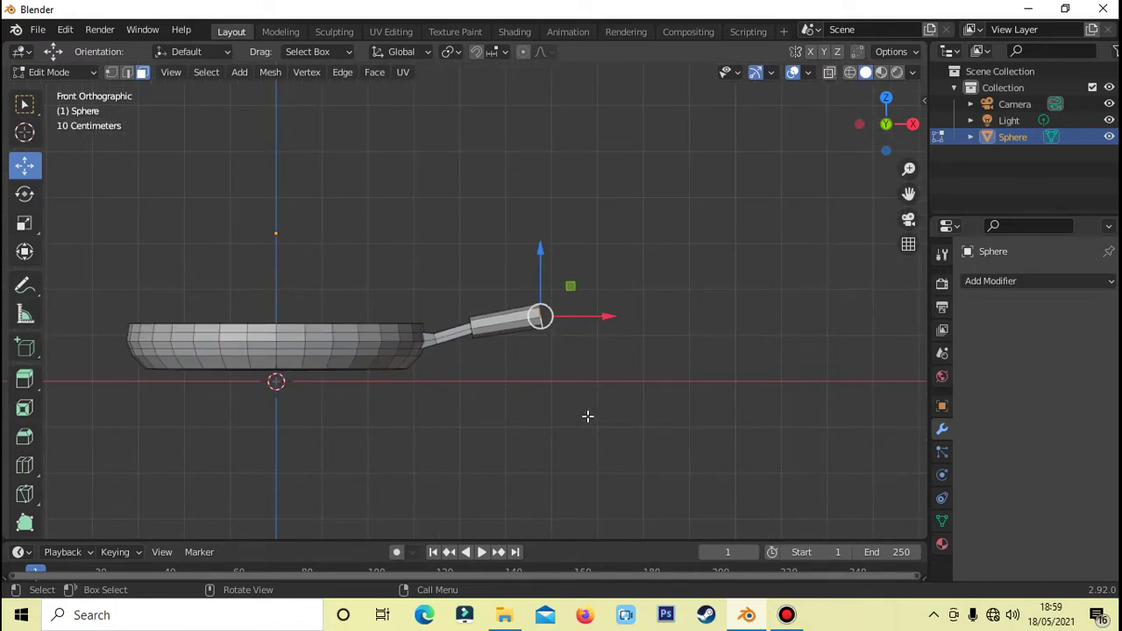
pyautogui.press('e')
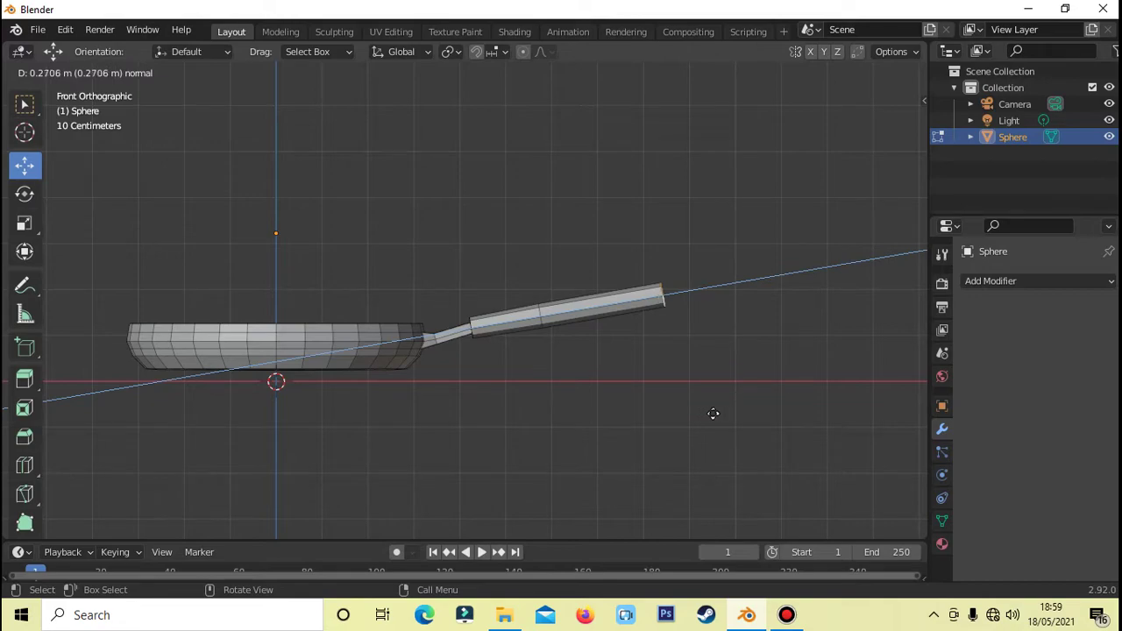
pyautogui.click(714, 414)
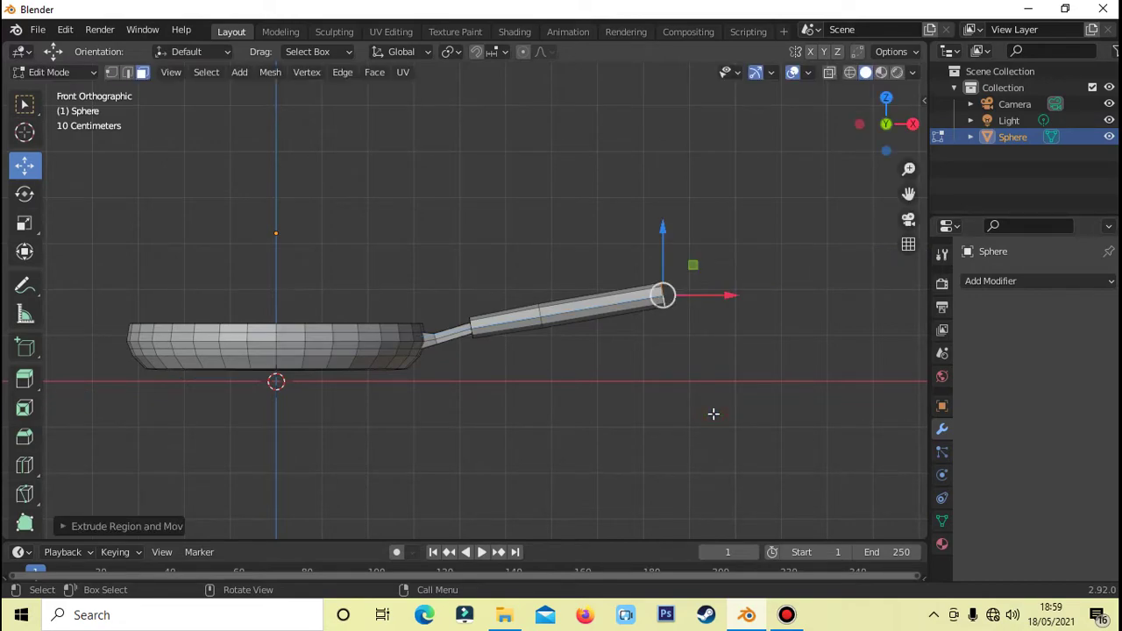
pyautogui.press('s')
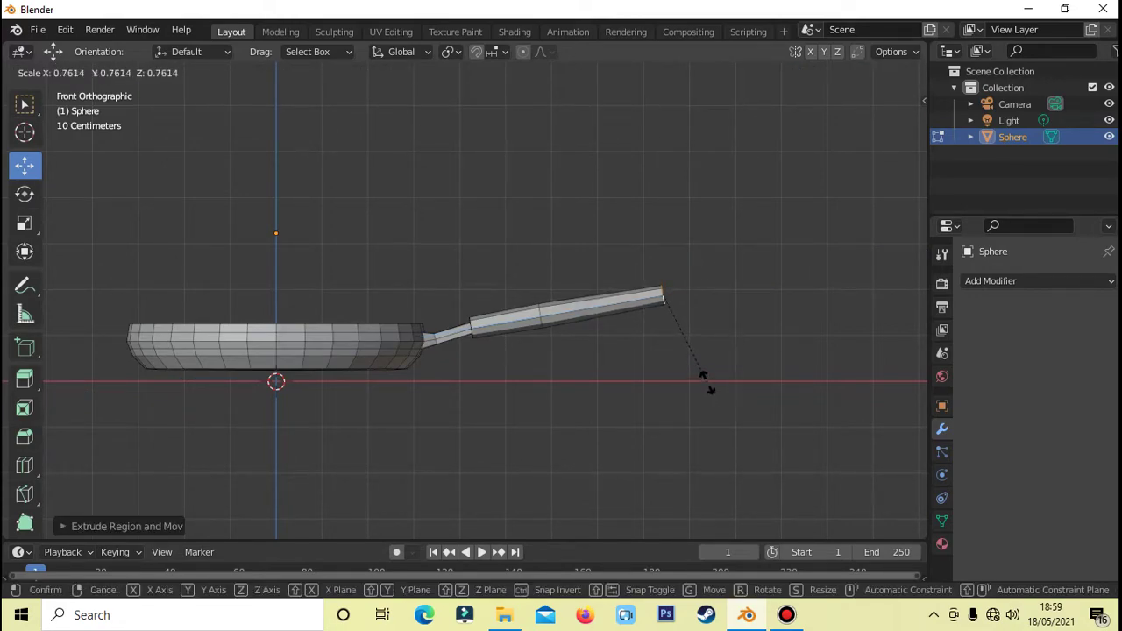
pyautogui.click(707, 383)
pyautogui.scroll(1, 708, 381)
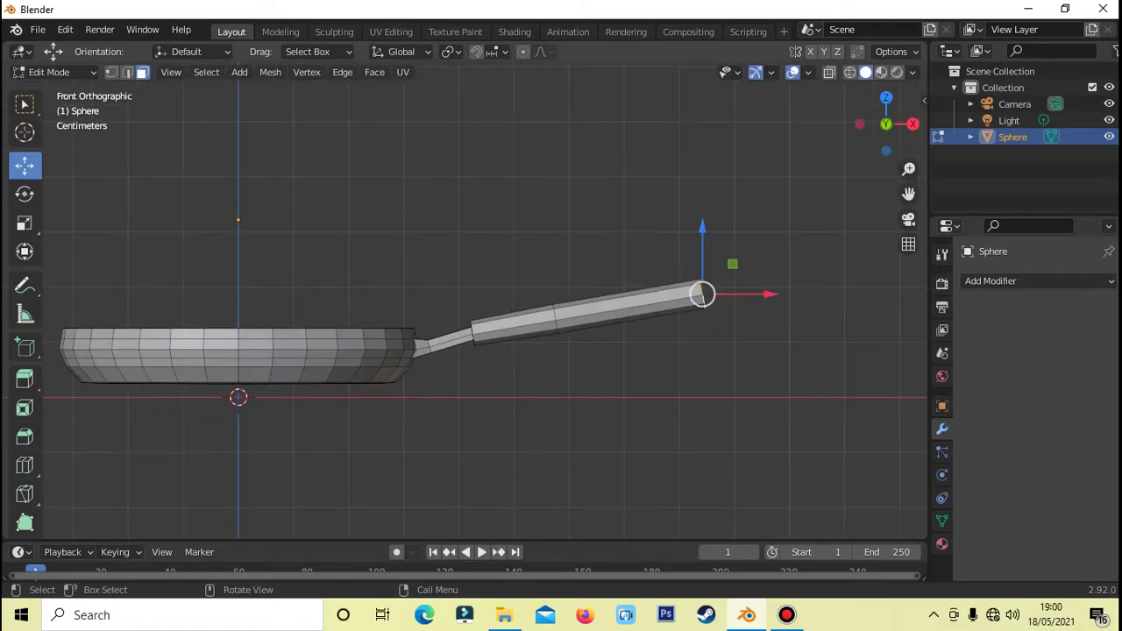
# Tilt the handle end about the Y axis, then extrude and shrink another grip section.
pyautogui.press('r')
pyautogui.press('y')
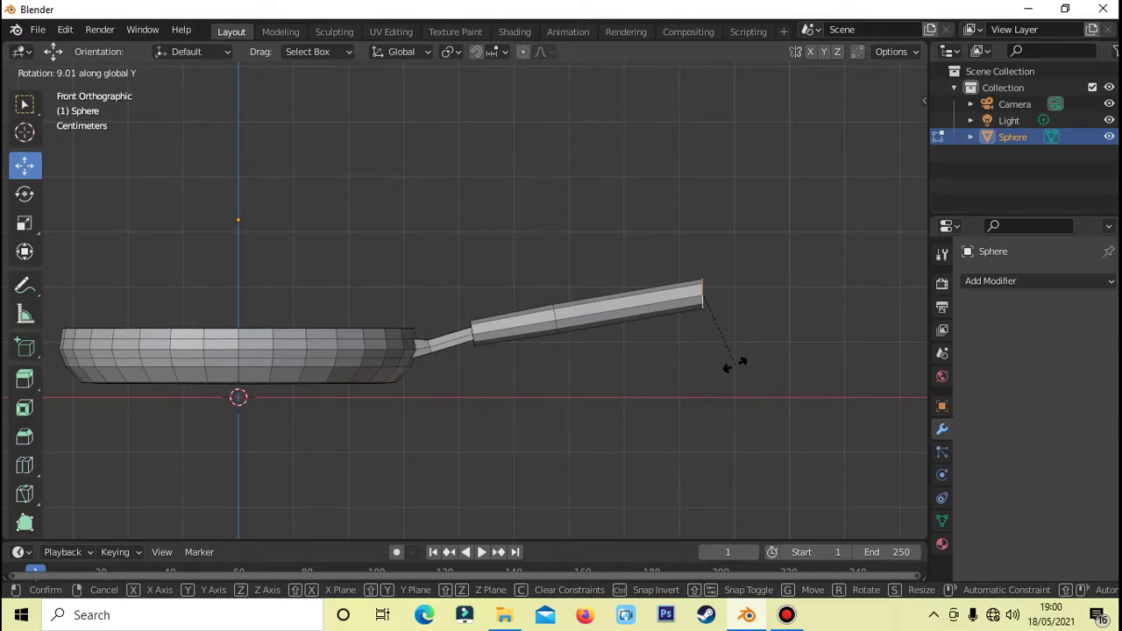
pyautogui.click(735, 364)
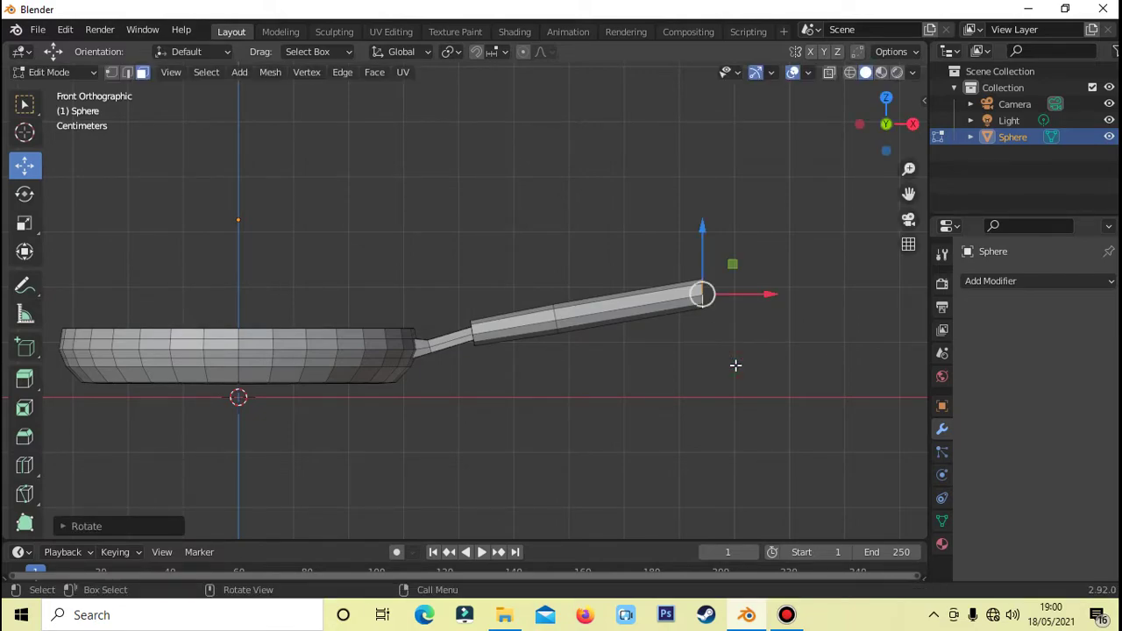
pyautogui.press('e')
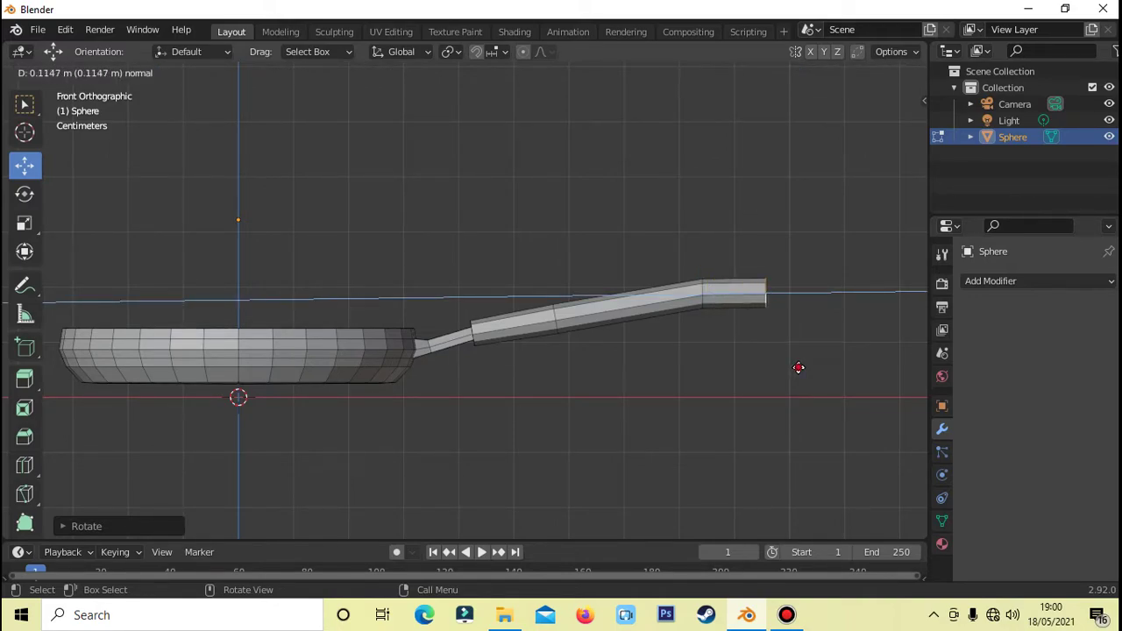
pyautogui.click(798, 367)
pyautogui.press('s')
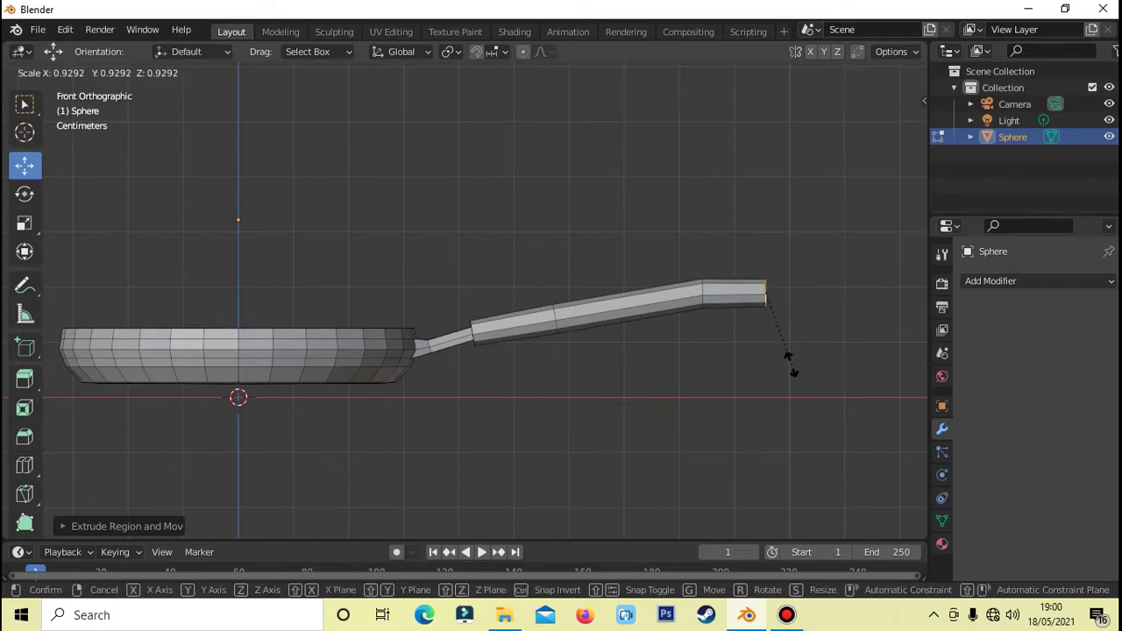
pyautogui.click(790, 348)
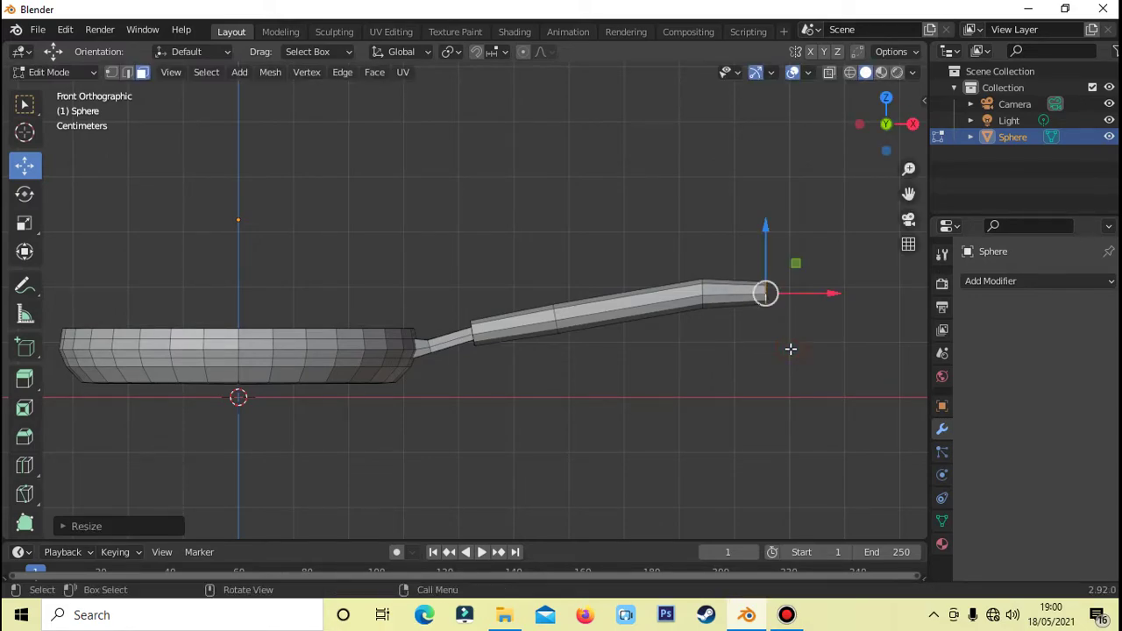
# Extrude a short tip section and shrink it to taper the handle end.
pyautogui.press('e')
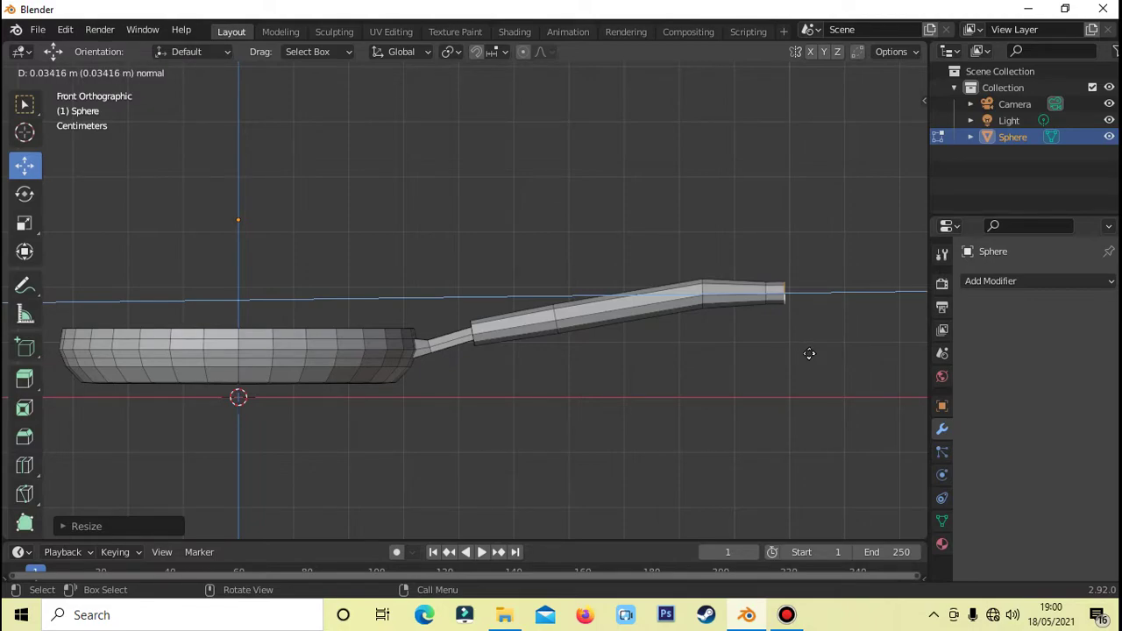
pyautogui.click(809, 353)
pyautogui.press('s')
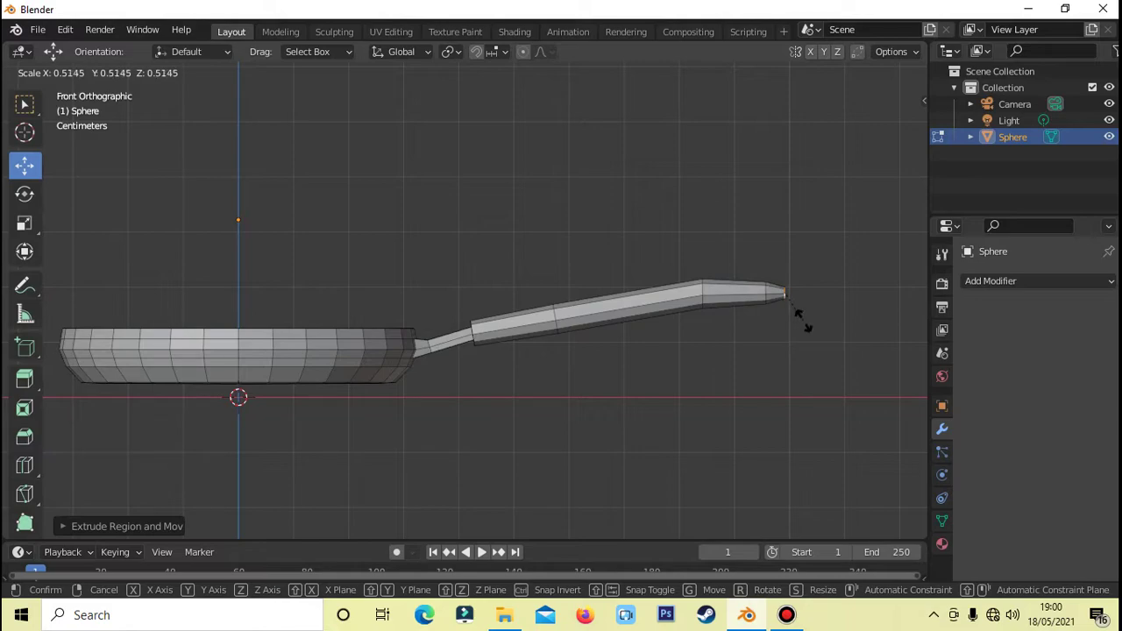
pyautogui.click(802, 315)
# Switch to a front wireframe view with edge selection mode.
pyautogui.moveTo(764, 358)
pyautogui.mouseDown(button='middle')
pyautogui.moveTo(611, 413)
pyautogui.moveTo(816, 444)
pyautogui.moveTo(840, 504)
pyautogui.moveTo(658, 444)
pyautogui.moveTo(611, 413)
pyautogui.moveTo(541, 408)
pyautogui.moveTo(268, 266)
pyautogui.moveTo(415, 271)
pyautogui.moveTo(463, 257)
pyautogui.moveTo(485, 279)
pyautogui.mouseUp(button='middle')
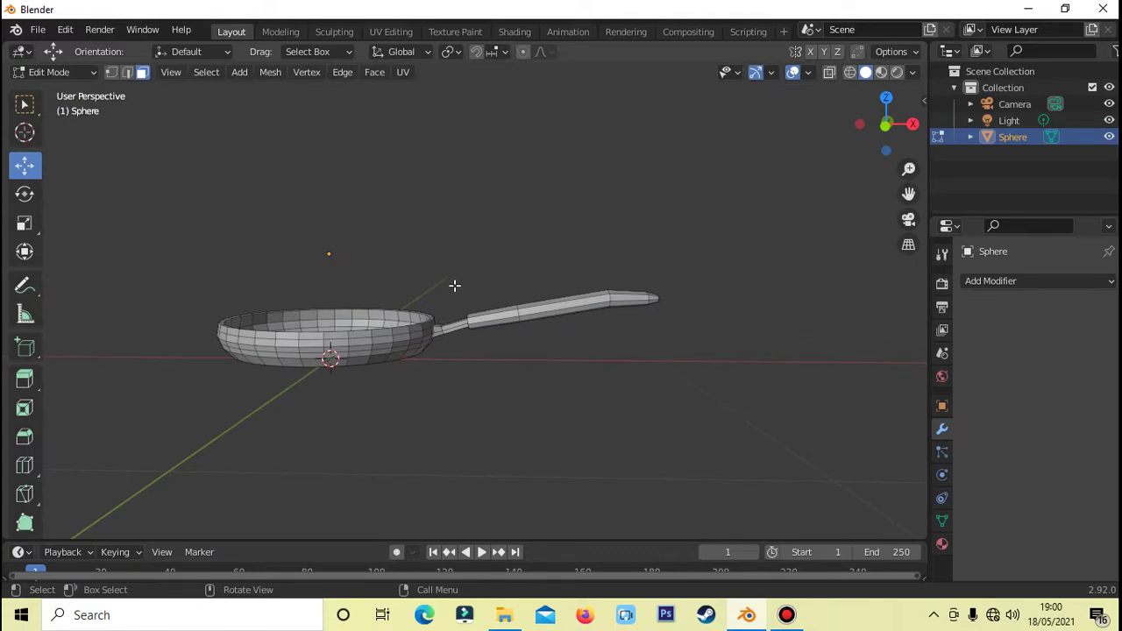
pyautogui.press('KP_1')
pyautogui.scroll(3, 468, 296)
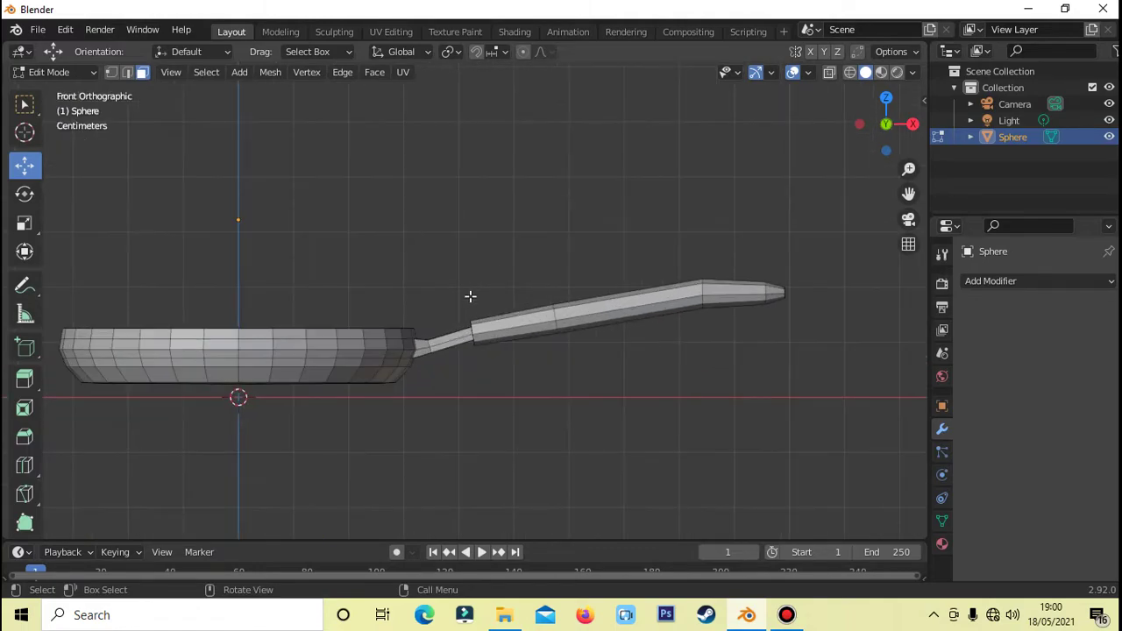
pyautogui.scroll(1, 461, 268)
pyautogui.press('2')
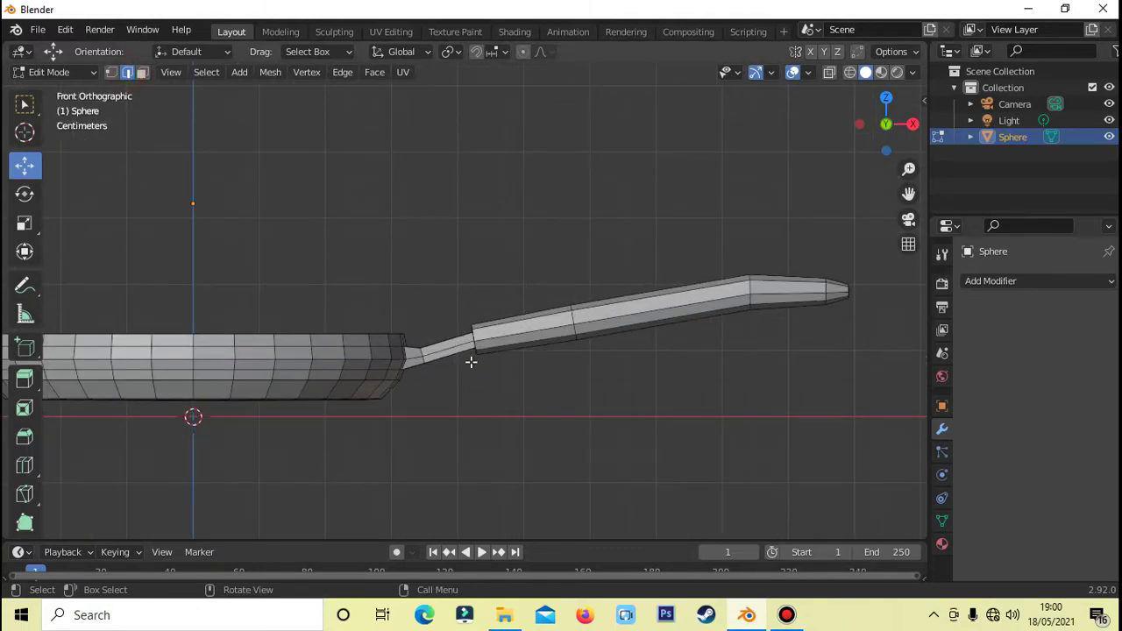
pyautogui.click(850, 72)
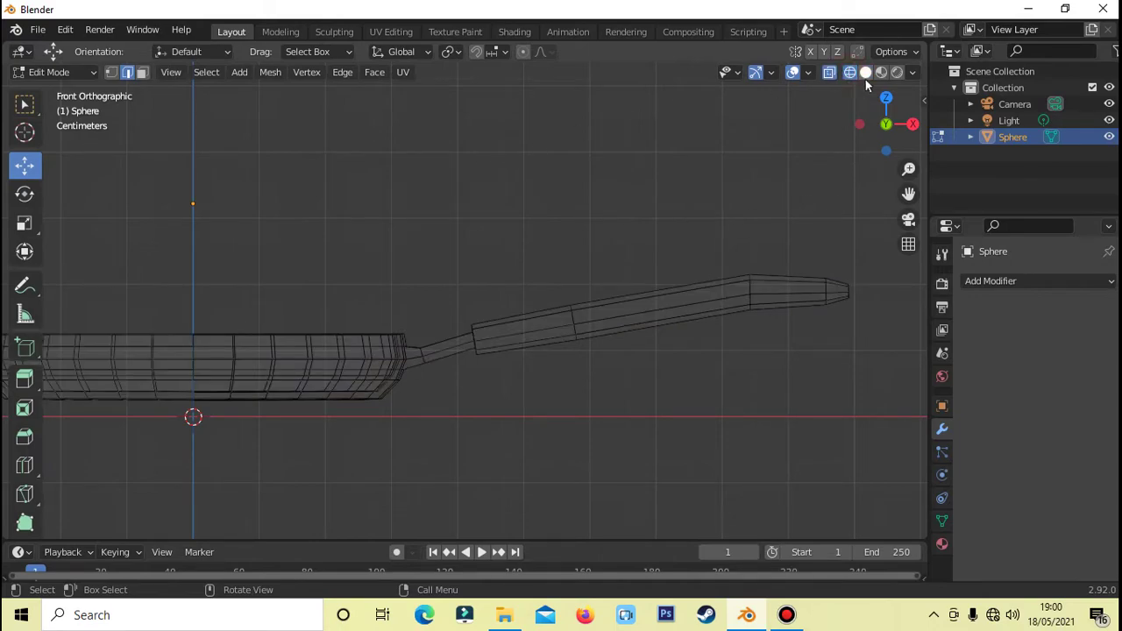
# Move the handle joint loop and the next handle loop vertically along Z.
pyautogui.moveTo(463, 305); pyautogui.dragTo(483, 369)
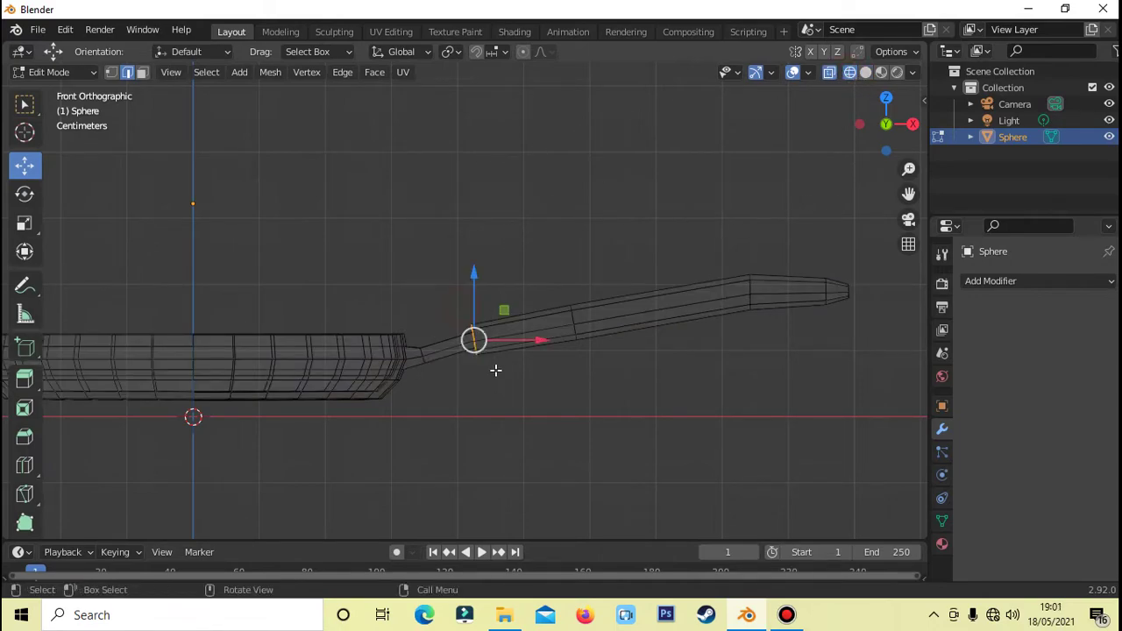
pyautogui.moveTo(474, 277); pyautogui.dragTo(477, 280)
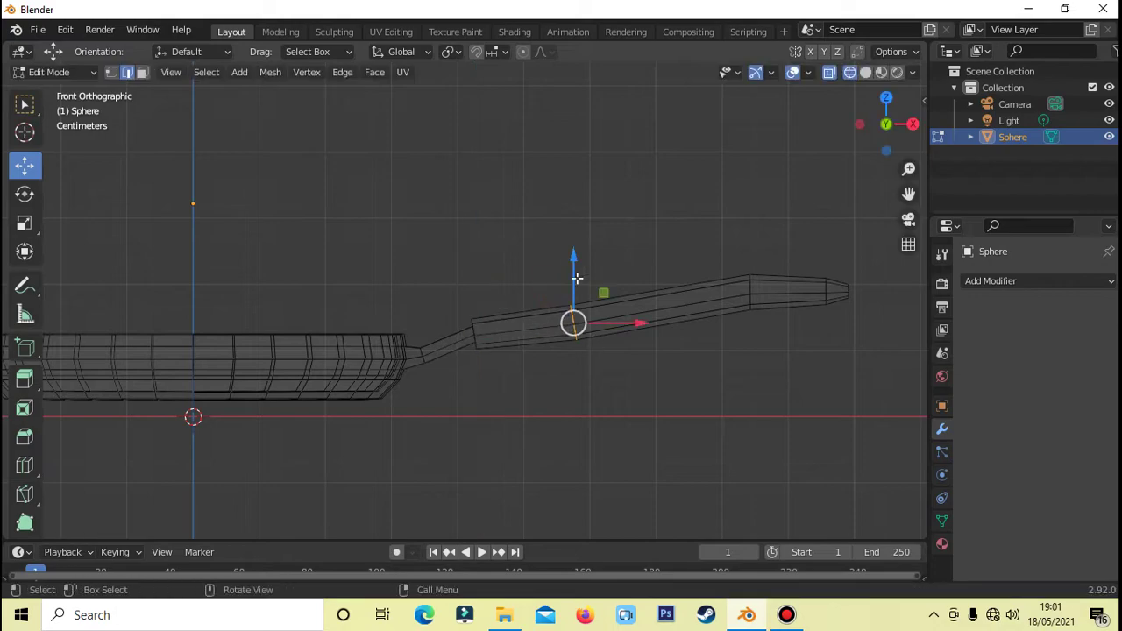
pyautogui.keyDown('alt'); pyautogui.click(759, 285); pyautogui.keyUp('alt')
pyautogui.press('g')
pyautogui.press('z')
pyautogui.click(754, 253)
pyautogui.keyDown('alt'); pyautogui.click(425, 349); pyautogui.keyUp('alt')
pyautogui.press('g')
pyautogui.press('z')
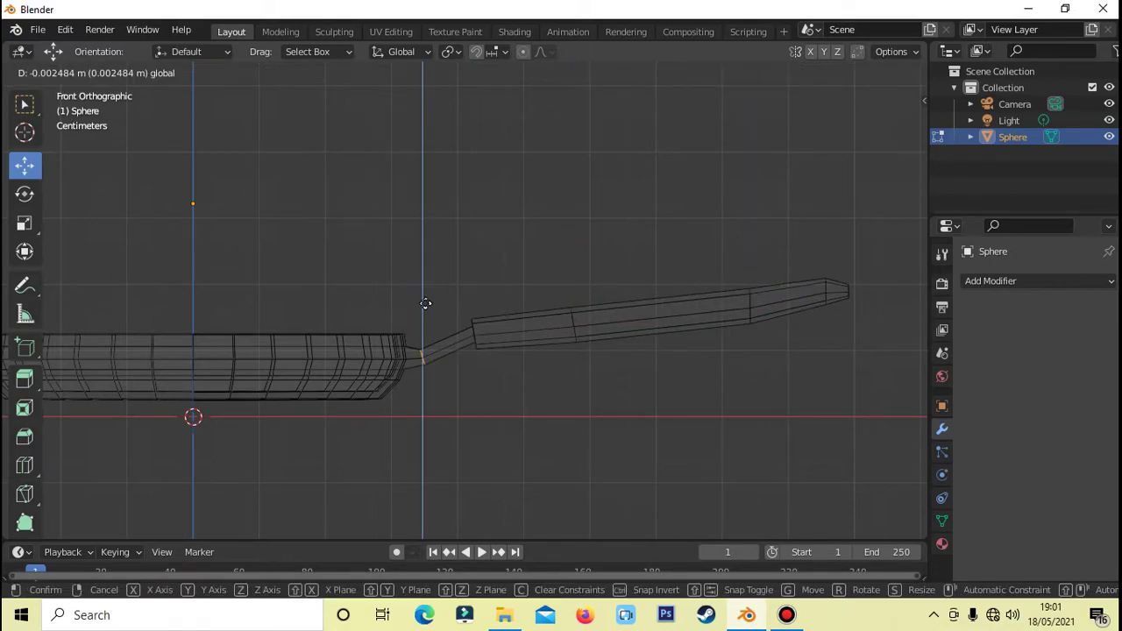
pyautogui.click(779, 360)
# Move the handle's outer end and tip loops vertically to curve the grip profile.
pyautogui.keyDown('alt'); pyautogui.click(825, 289); pyautogui.keyUp('alt')
pyautogui.press('g')
pyautogui.press('z')
pyautogui.click(827, 263)
pyautogui.keyDown('alt'); pyautogui.click(845, 297); pyautogui.keyUp('alt')
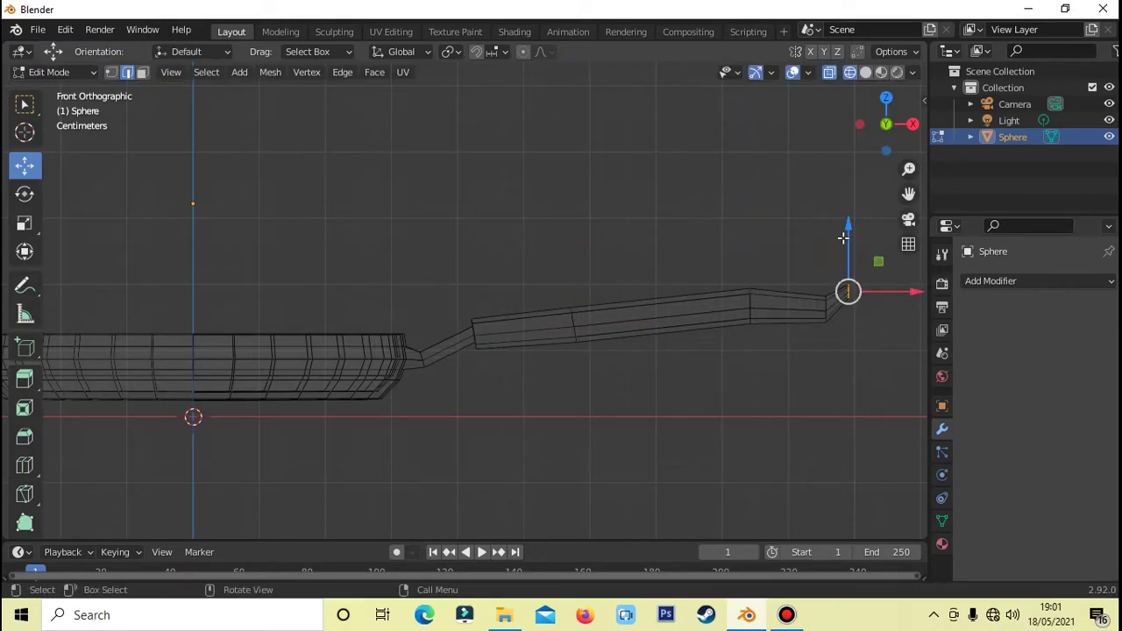
pyautogui.press('g')
pyautogui.press('z')
pyautogui.click(855, 263)
pyautogui.keyDown('alt'); pyautogui.click(573, 323); pyautogui.keyUp('alt')
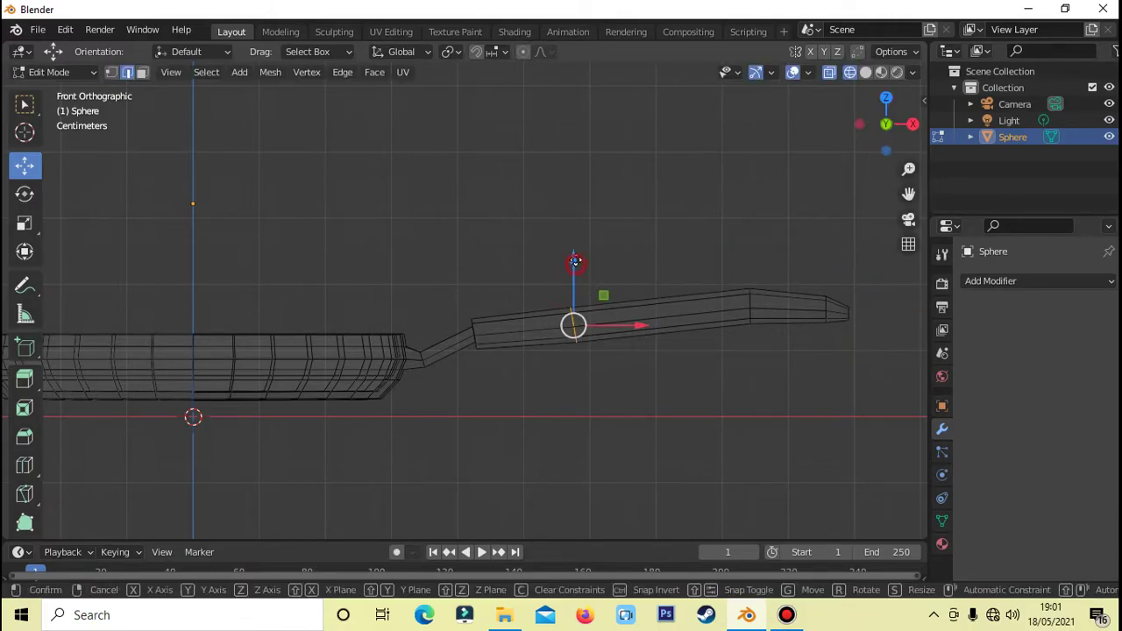
pyautogui.moveTo(573, 322)
pyautogui.mouseDown(button='middle')
pyautogui.moveTo(674, 218)
pyautogui.moveTo(499, 147)
pyautogui.moveTo(714, 181)
pyautogui.moveTo(501, 243)
pyautogui.mouseUp(button='middle')
# Orbit around the pan to inspect the handle, rim and wall.
pyautogui.scroll(3, 476, 256)
pyautogui.scroll(-4, 475, 257)
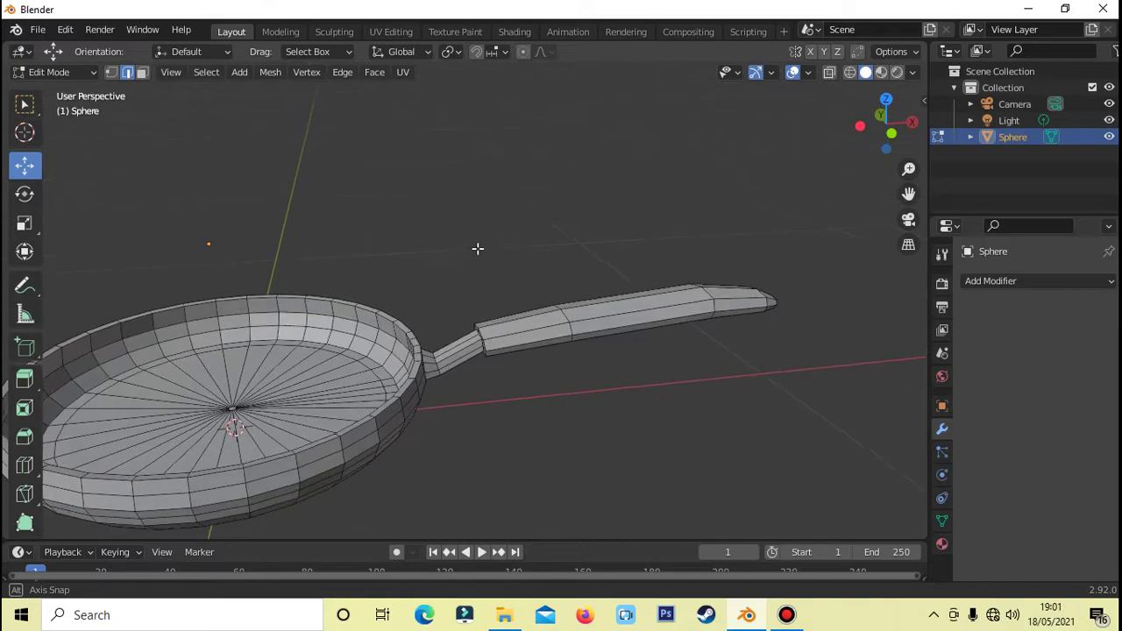
pyautogui.scroll(4, 439, 255)
pyautogui.moveTo(438, 255)
pyautogui.mouseDown(button='middle')
pyautogui.moveTo(565, 222)
pyautogui.moveTo(543, 359)
pyautogui.mouseUp(button='middle')
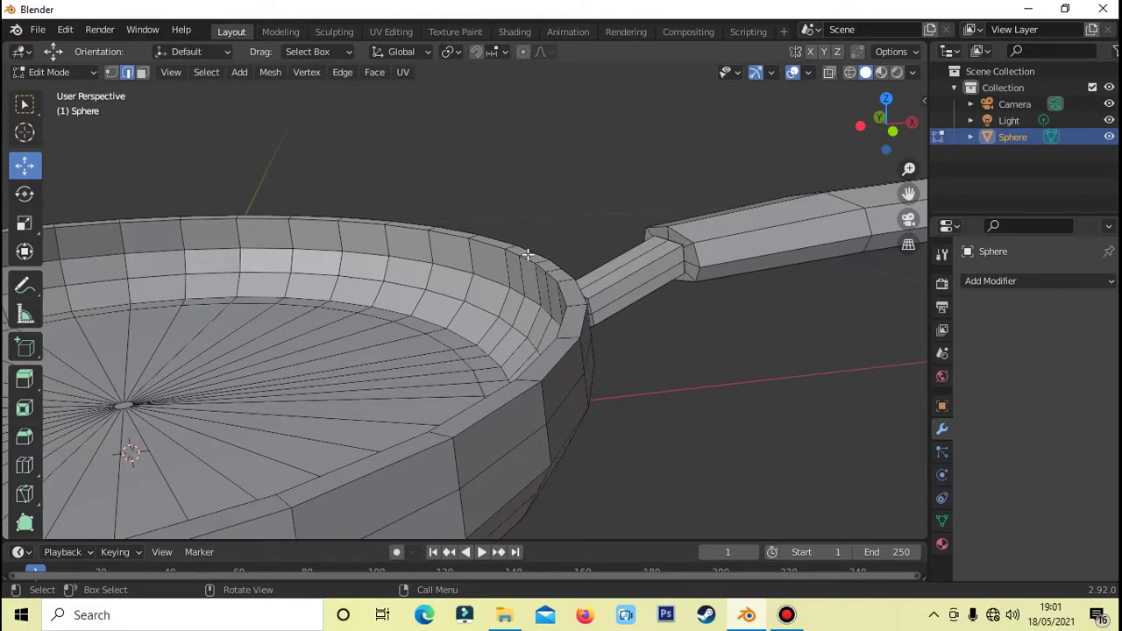
pyautogui.moveTo(562, 349); pyautogui.dragTo(790, 155, button='middle')
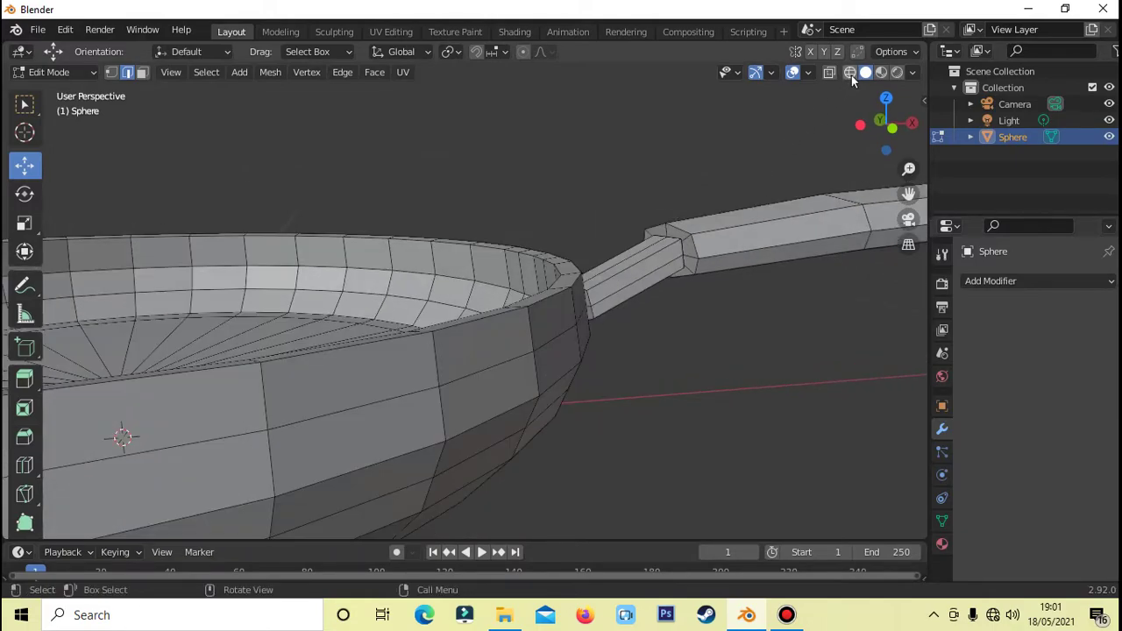
# In front wireframe view, box-select the edge loop around the pan's top rim.
pyautogui.click(850, 73)
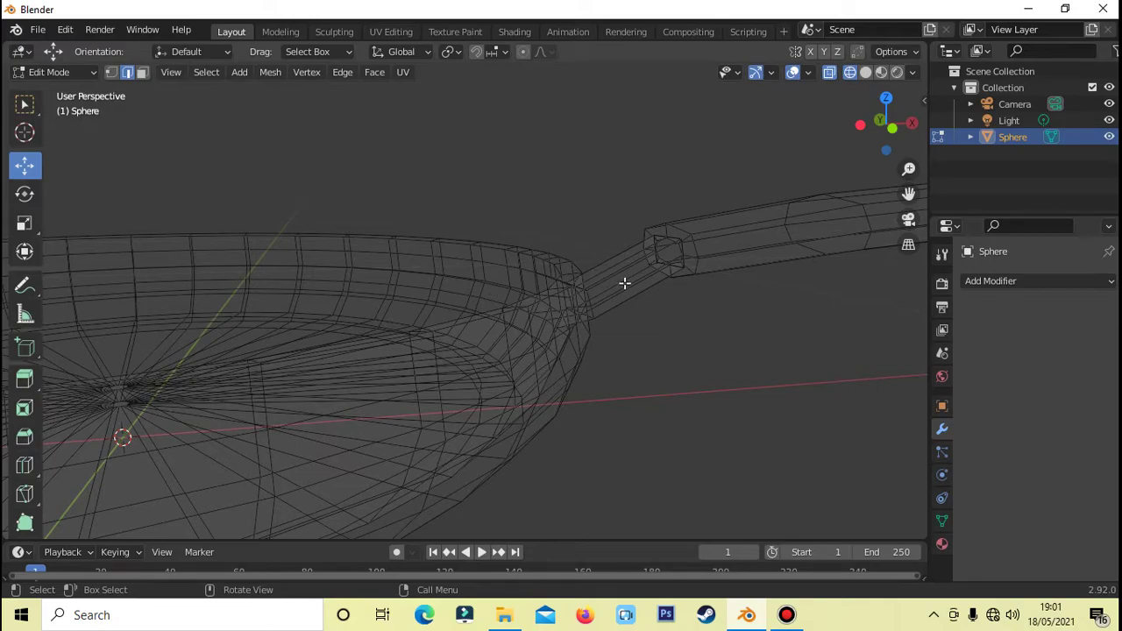
pyautogui.press('KP_3')
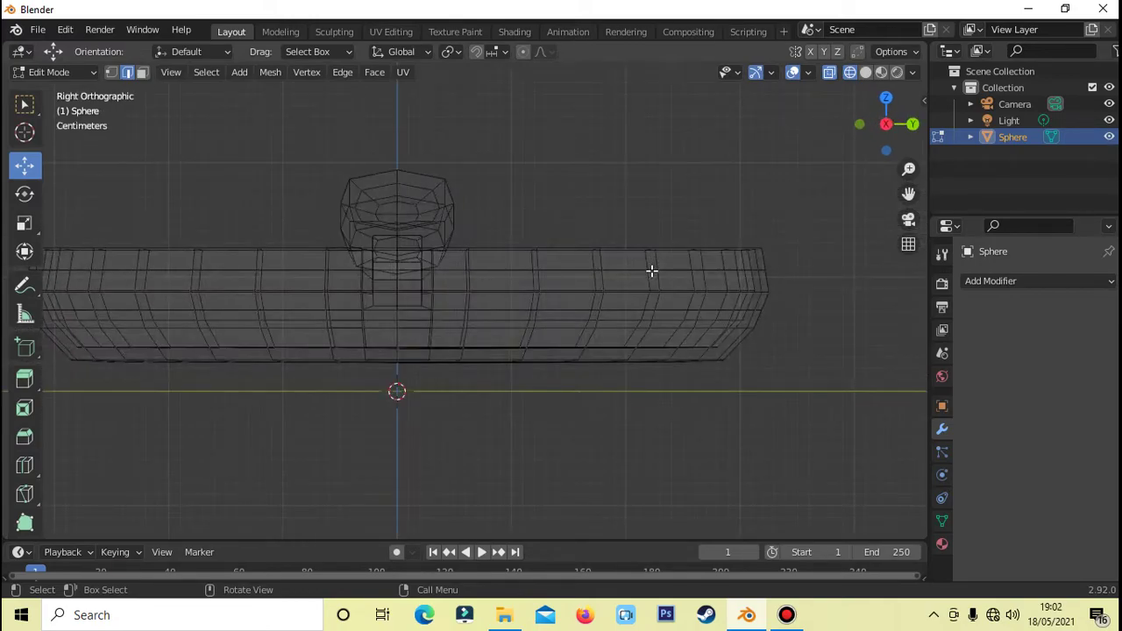
pyautogui.press('KP_1')
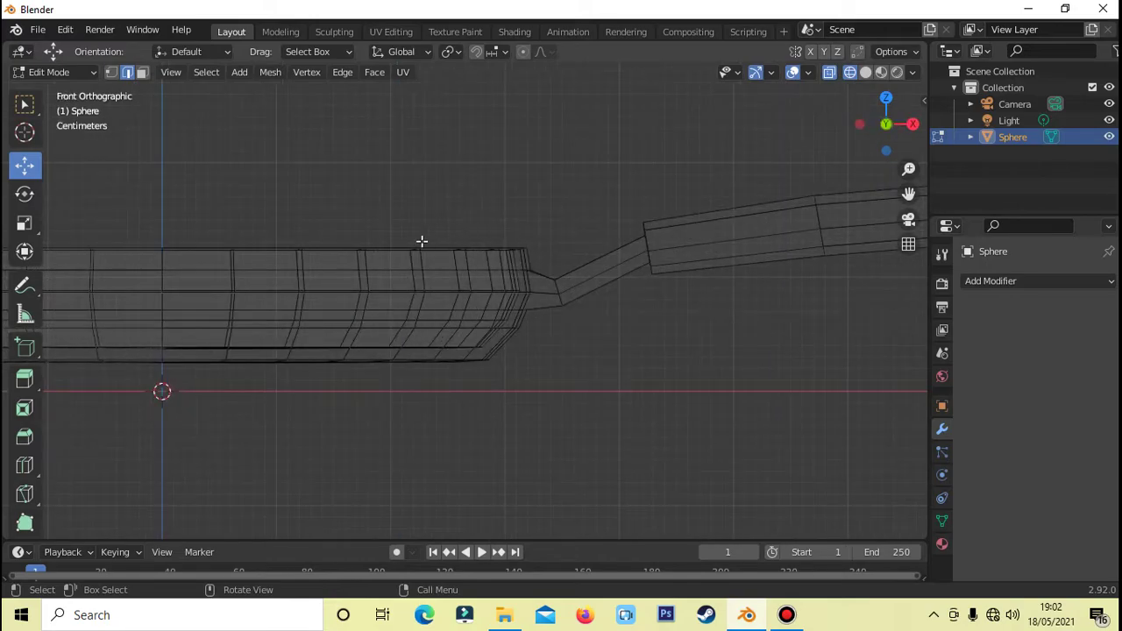
pyautogui.scroll(3, 337, 243)
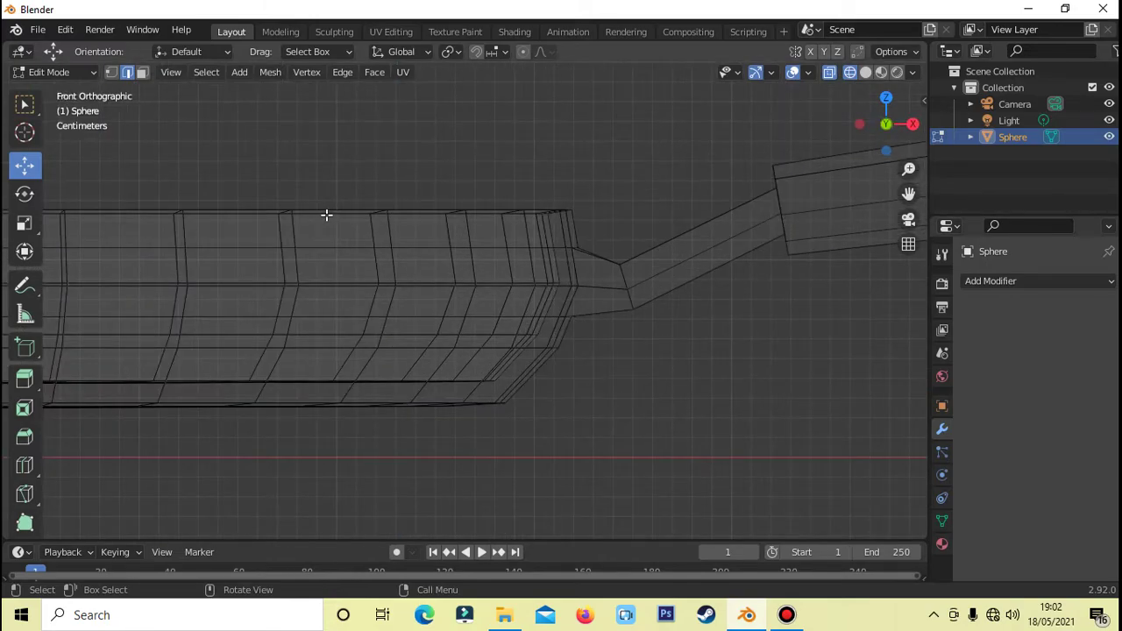
pyautogui.scroll(-2, 761, 103)
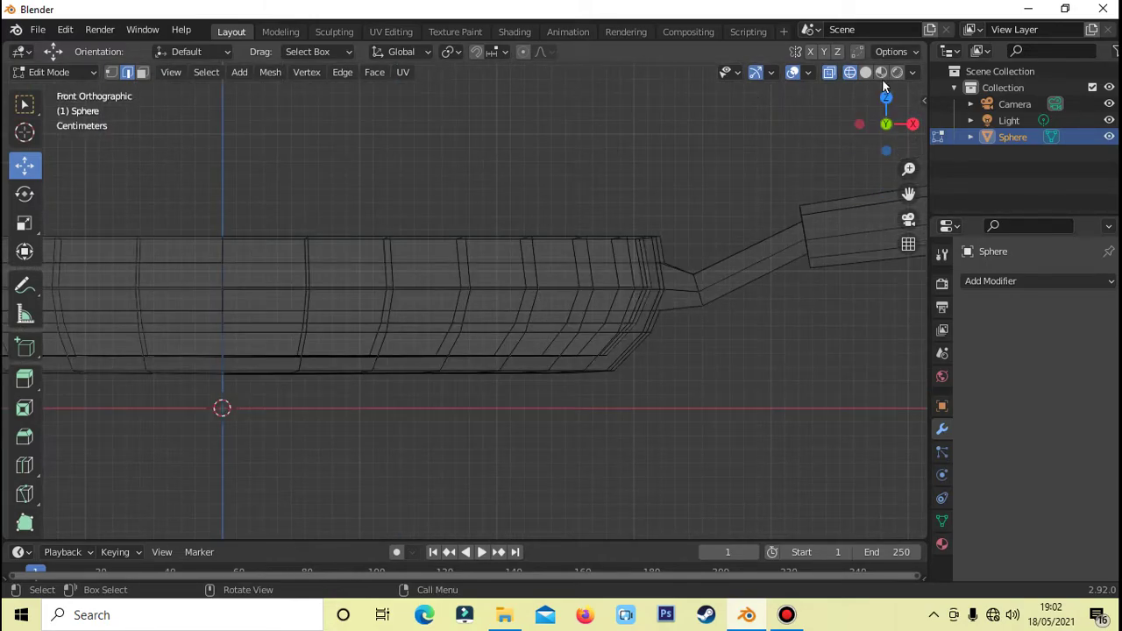
pyautogui.scroll(-1, 504, 142)
pyautogui.scroll(-1, 478, 167)
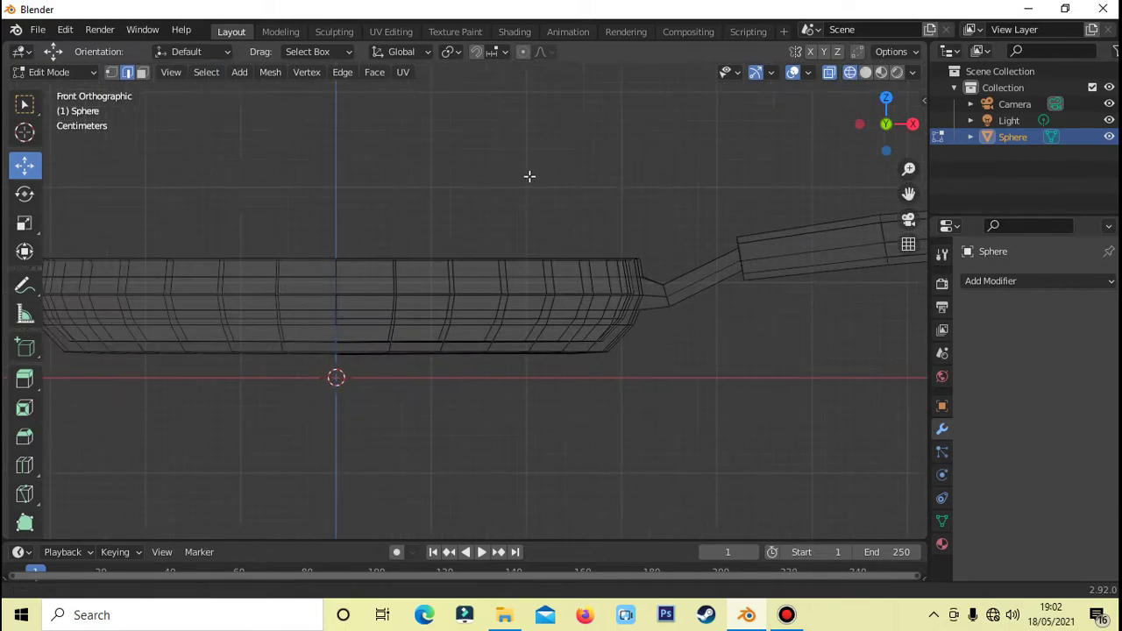
pyautogui.keyDown('shift'); pyautogui.moveTo(529, 175); pyautogui.dragTo(626, 190, button='middle'); pyautogui.keyUp('shift')
pyautogui.moveTo(130, 250); pyautogui.dragTo(789, 283)
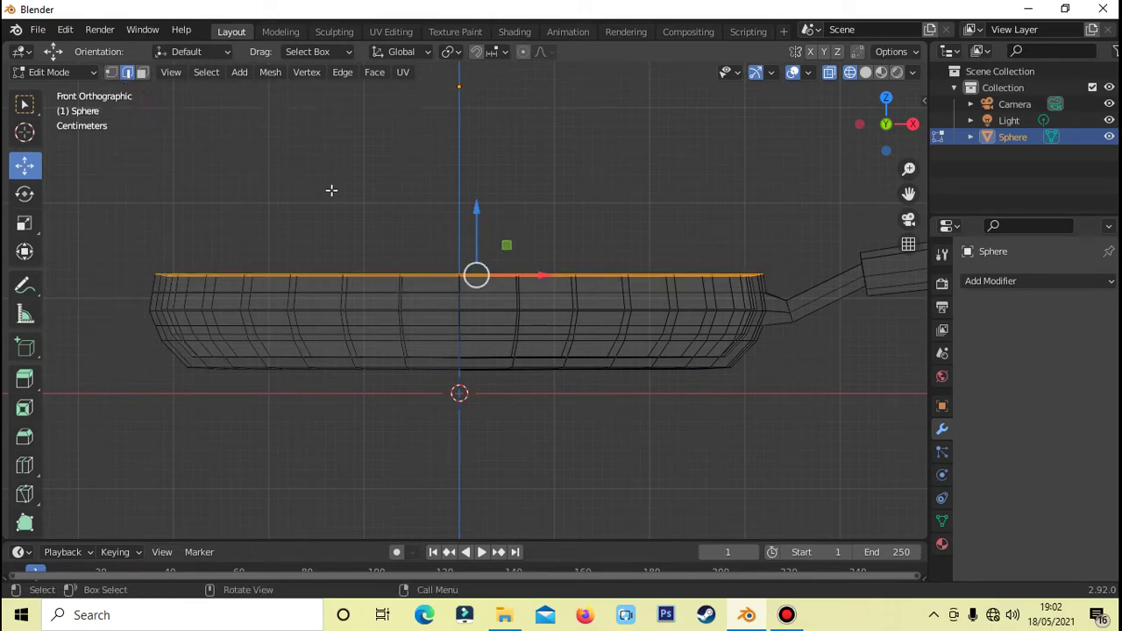
# Flatten the selected rim loop by scaling it to 0 along Z.
pyautogui.scroll(1, 334, 191)
pyautogui.scroll(1, 336, 192)
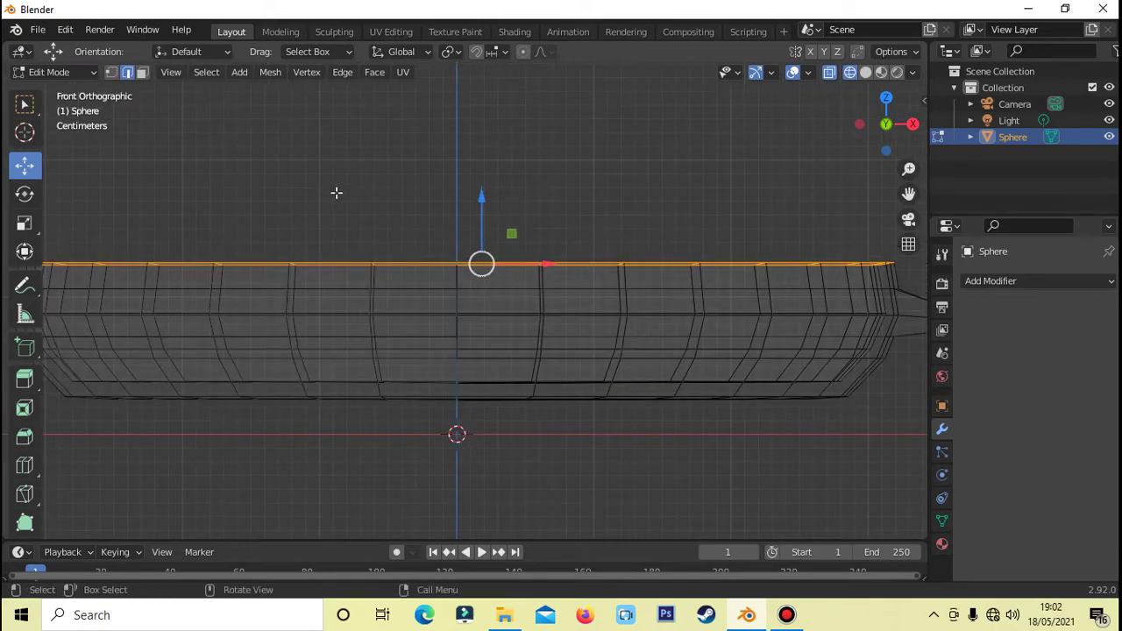
pyautogui.press('s')
pyautogui.press('z')
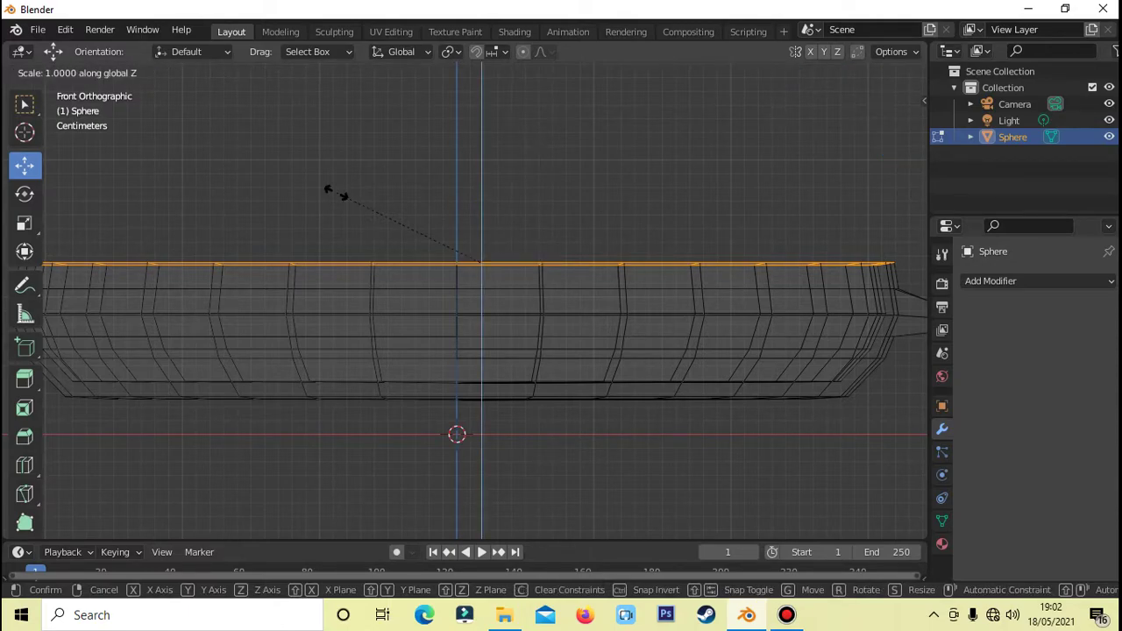
pyautogui.write('0')
pyautogui.press('Return')
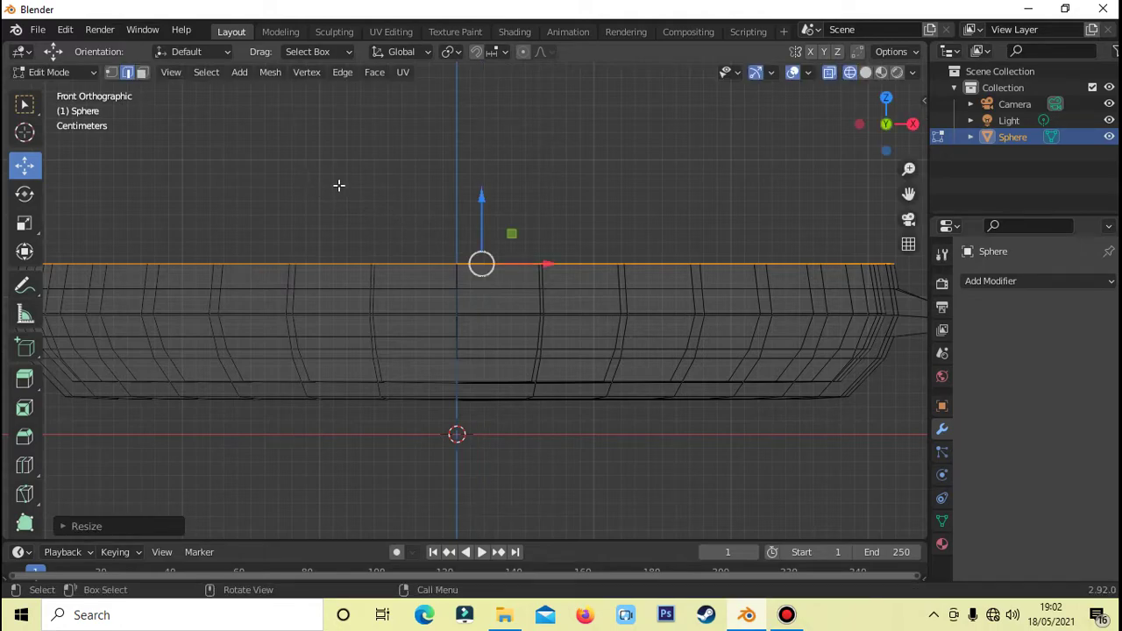
# Return to solid shading, deselect the rim, and zoom out to the whole pan.
pyautogui.moveTo(339, 185); pyautogui.dragTo(336, 219, button='middle')
pyautogui.rightClick(725, 208)
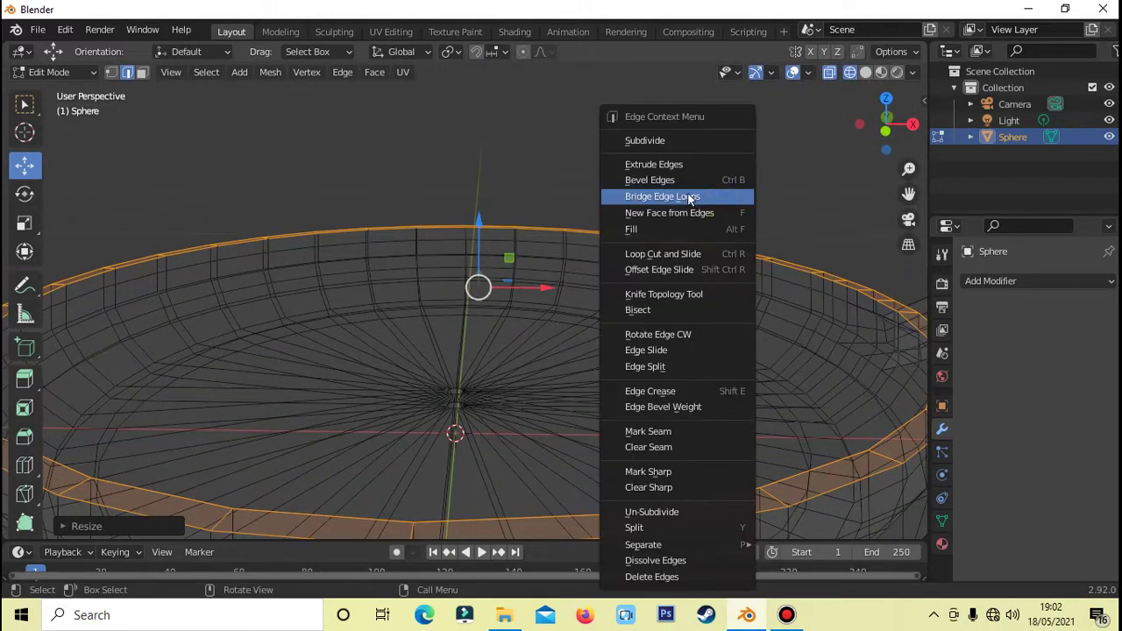
pyautogui.click(865, 72)
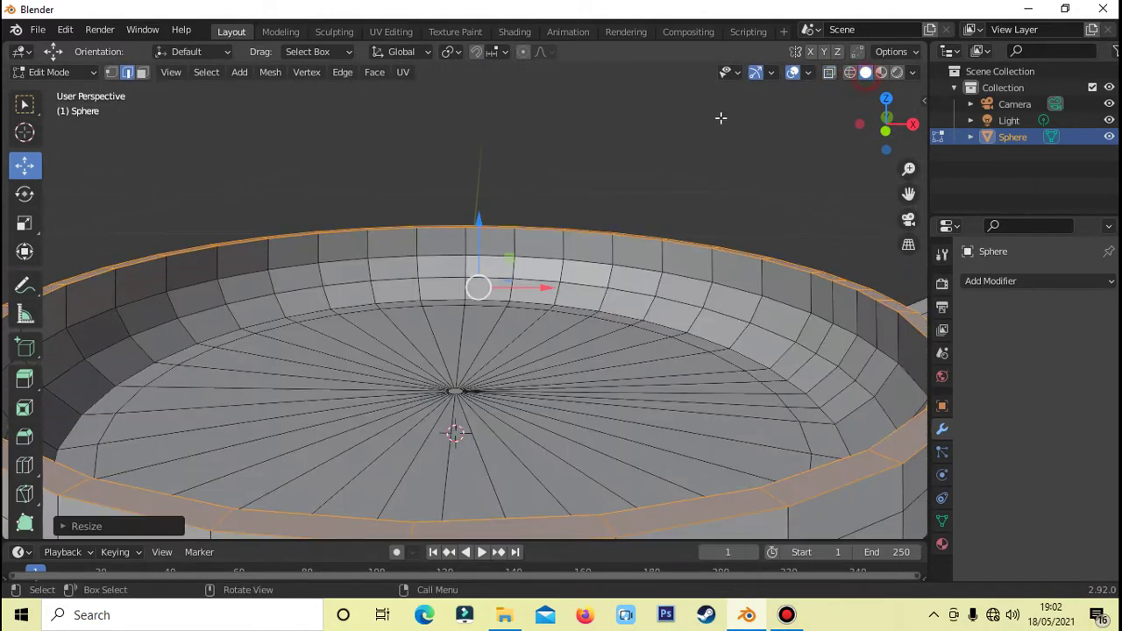
pyautogui.click(710, 122)
pyautogui.scroll(-3, 709, 122)
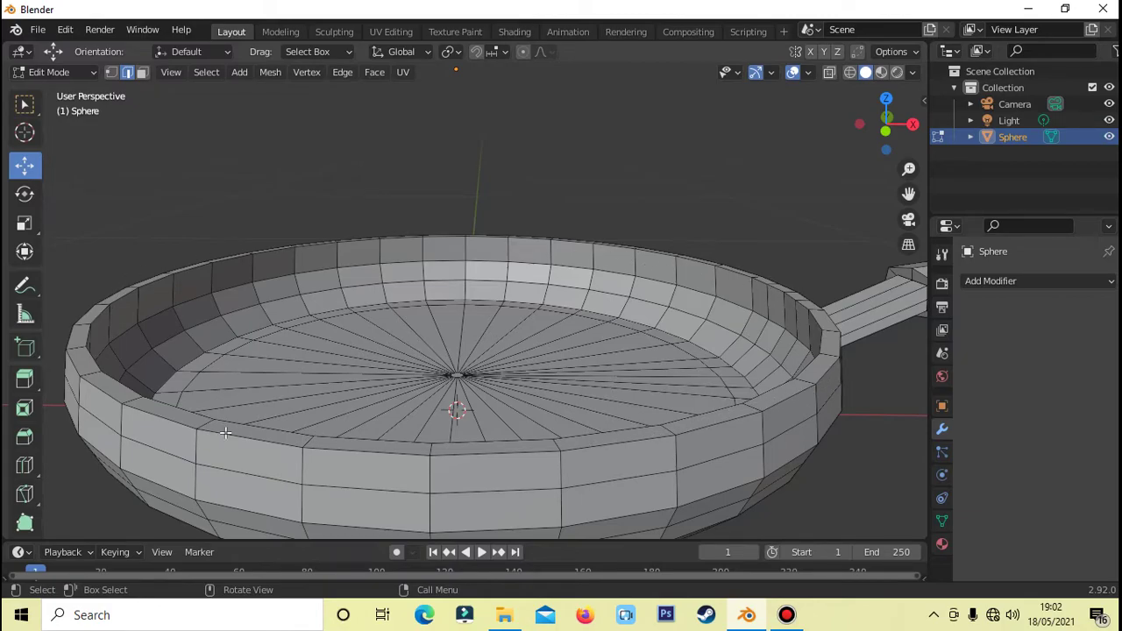
pyautogui.scroll(-4, 225, 432)
pyautogui.moveTo(225, 432)
pyautogui.mouseDown(button='middle')
pyautogui.moveTo(663, 253)
pyautogui.moveTo(672, 292)
pyautogui.mouseUp(button='middle')
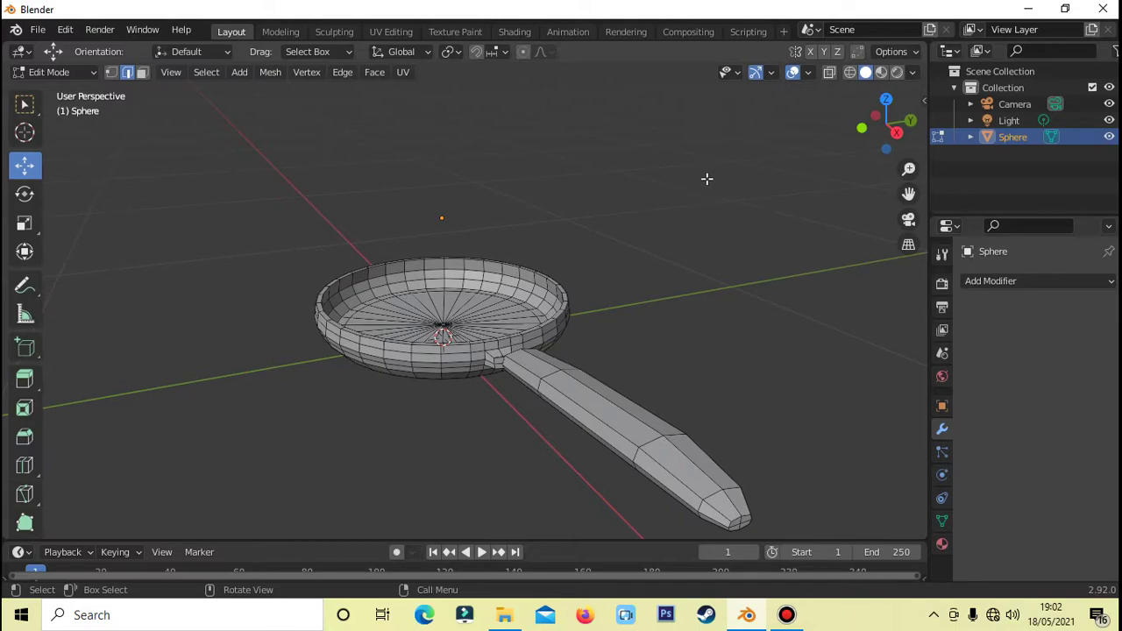
# Add a Subdivision Surface modifier to the pan with Levels Viewport set to 4.
pyautogui.press('Tab')
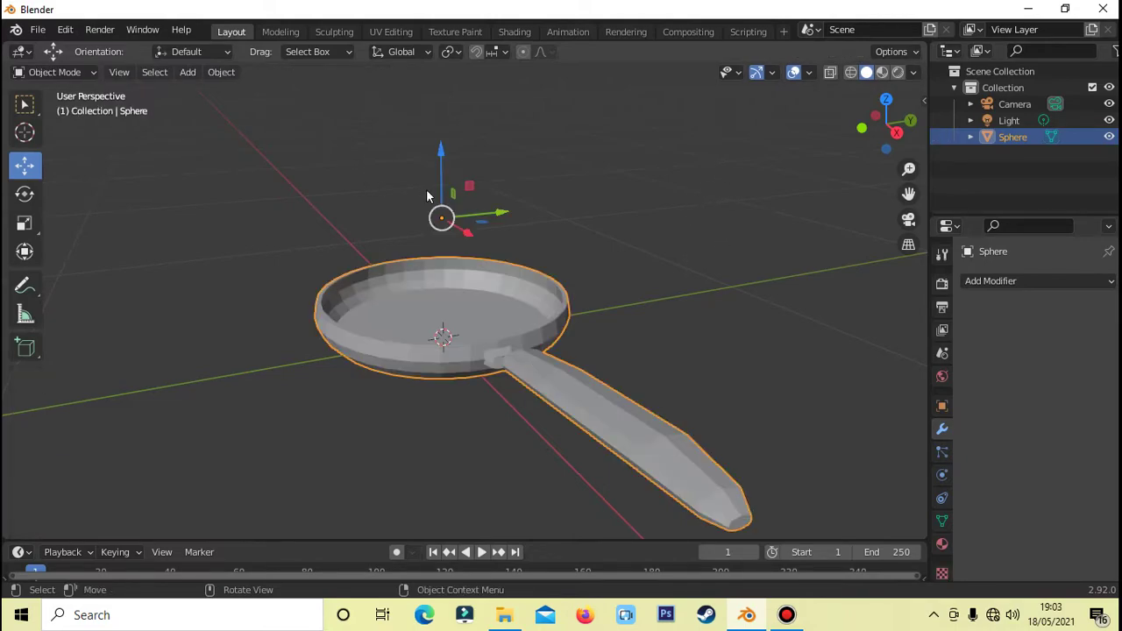
pyautogui.press('Tab')
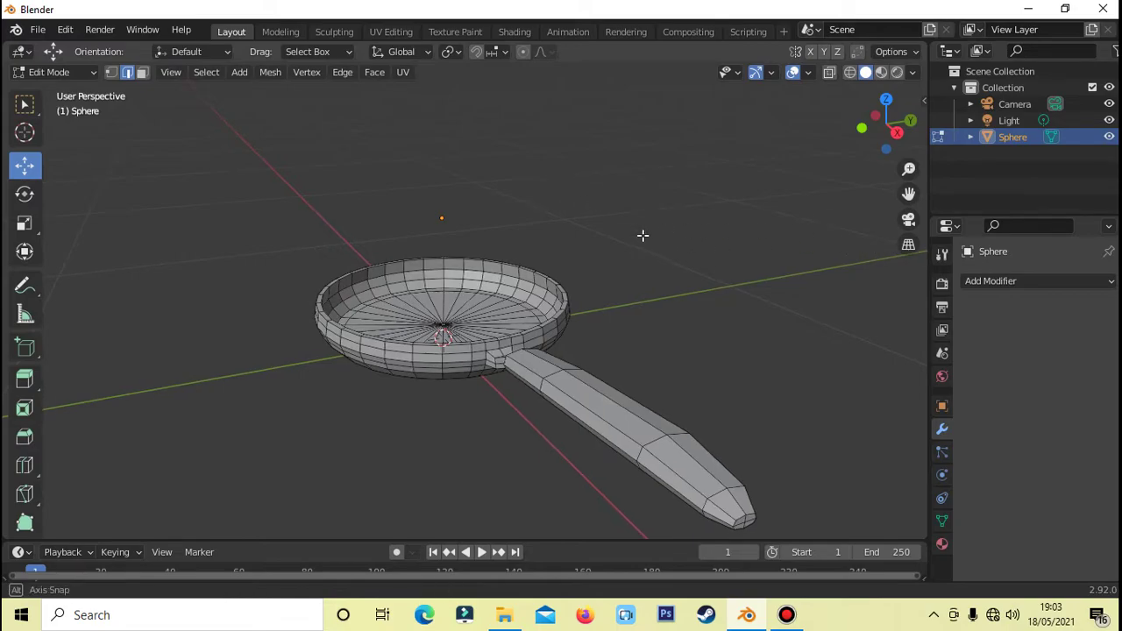
pyautogui.moveTo(641, 236); pyautogui.dragTo(686, 222, button='middle')
pyautogui.scroll(2, 687, 223)
pyautogui.click(991, 280)
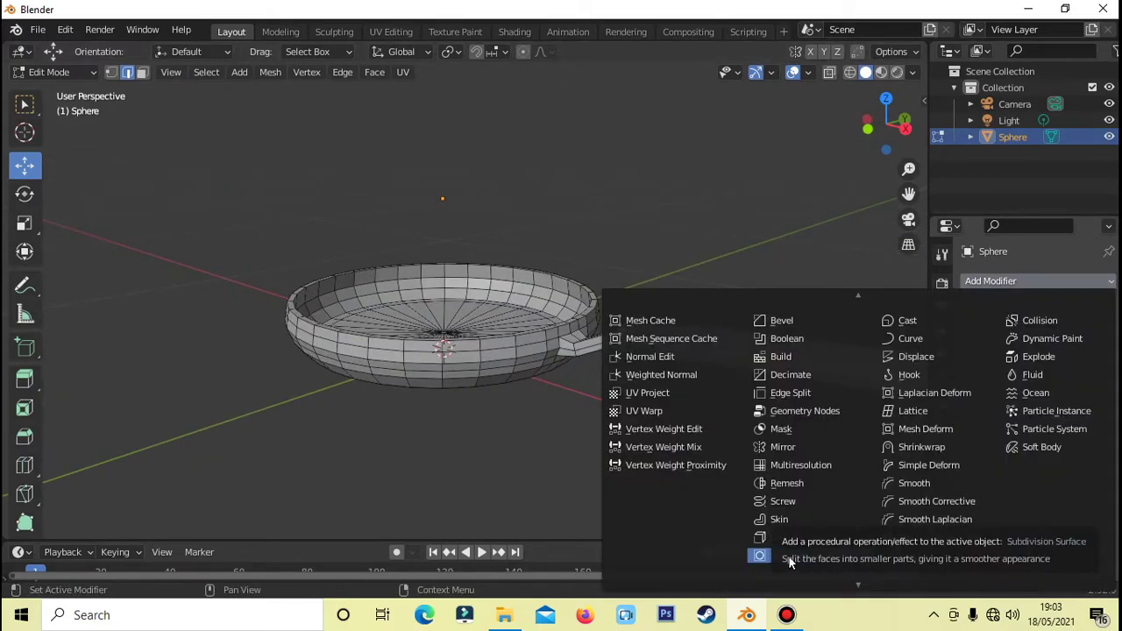
pyautogui.click(848, 562)
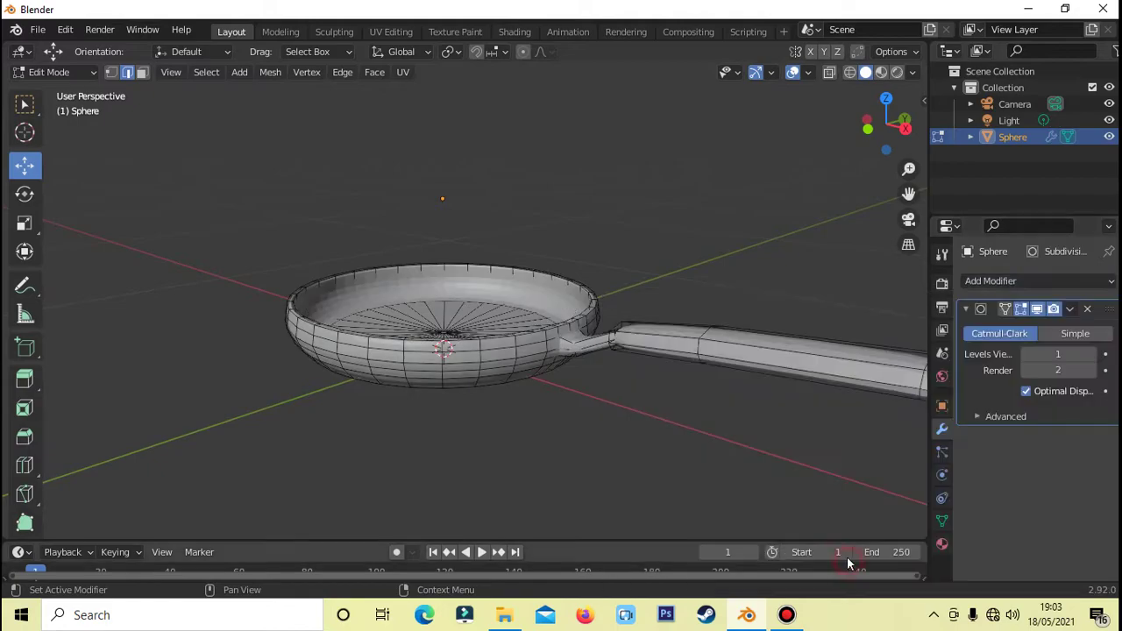
pyautogui.click(1091, 355)
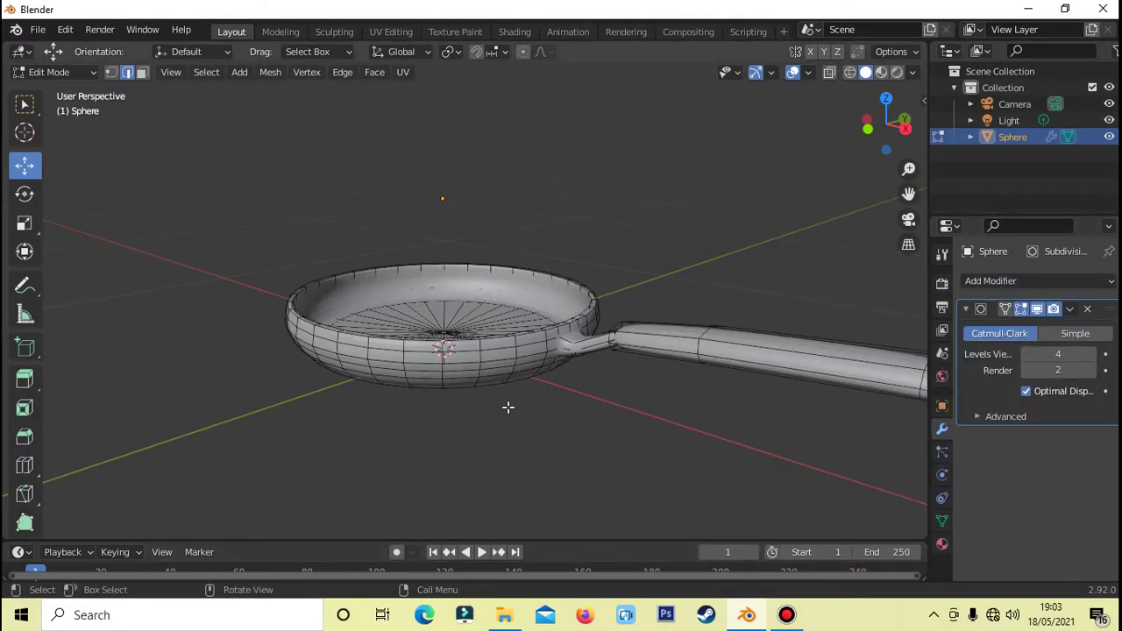
pyautogui.moveTo(507, 406)
pyautogui.mouseDown(button='middle')
pyautogui.moveTo(782, 403)
pyautogui.moveTo(832, 417)
pyautogui.moveTo(664, 304)
pyautogui.mouseUp(button='middle')
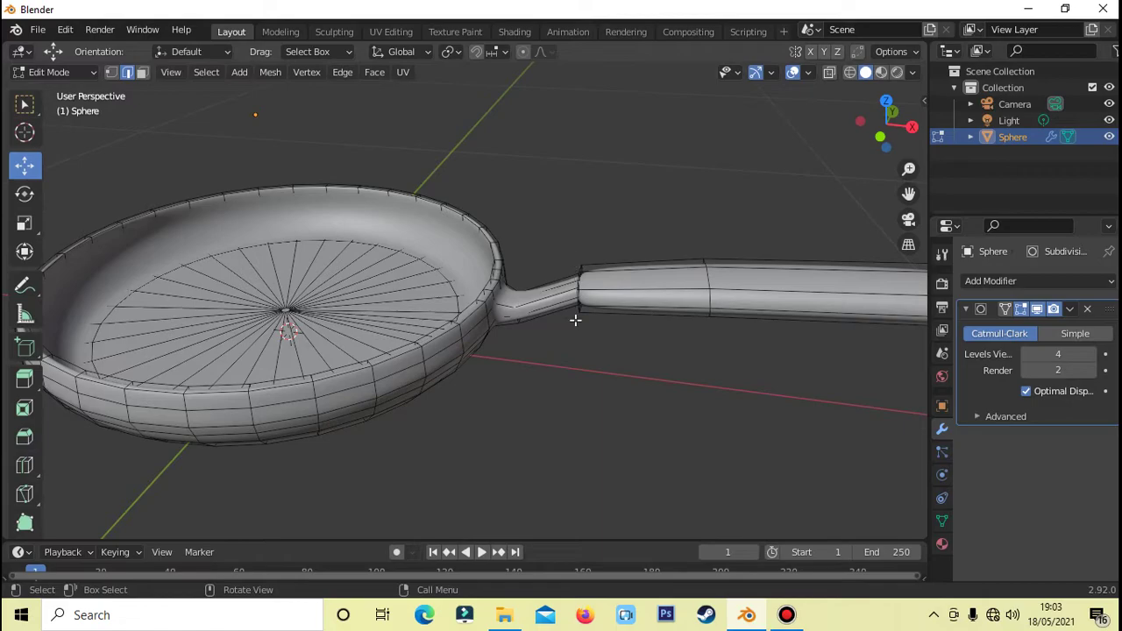
# Add loop cuts along the handle at its base, neck and joint with the pan body.
pyautogui.press('ctrl')
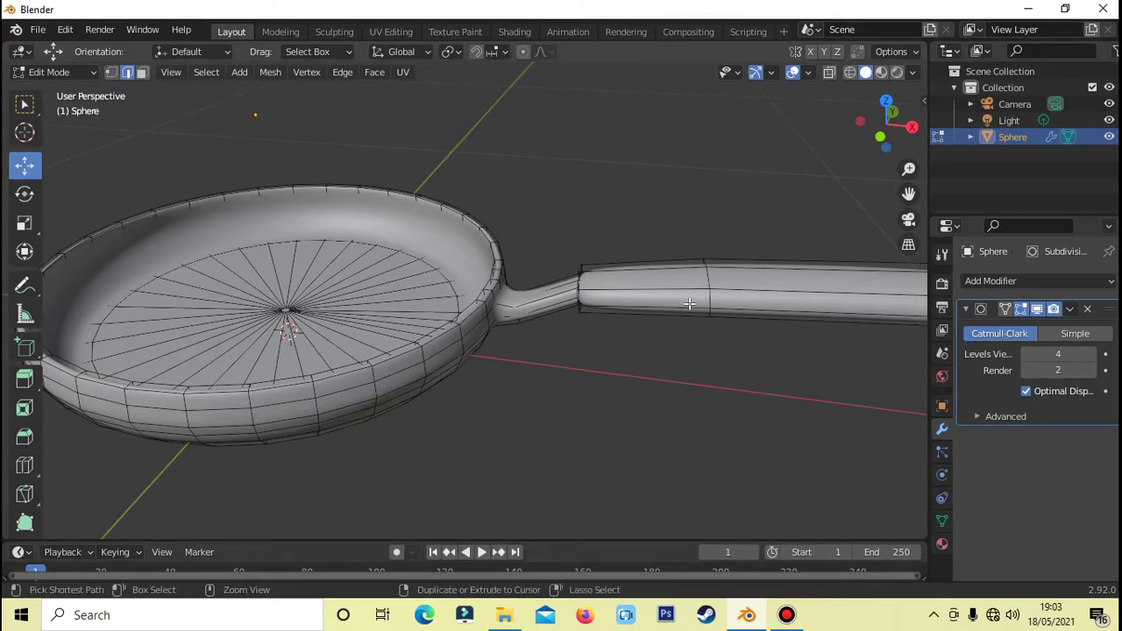
pyautogui.hotkey('ctrl', 'r')
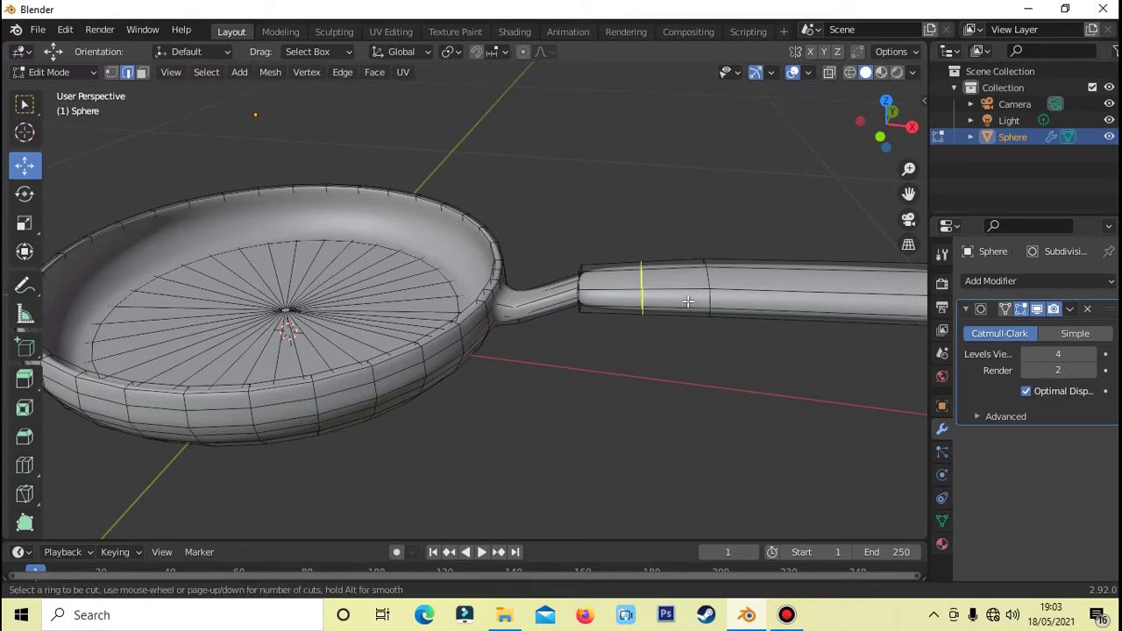
pyautogui.click(688, 301)
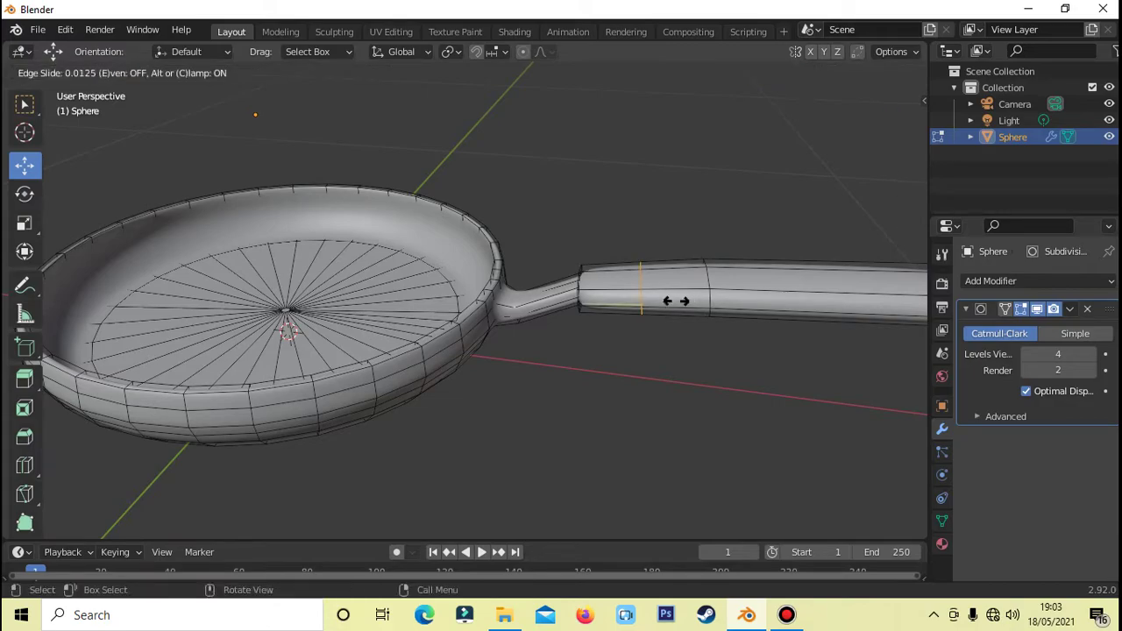
pyautogui.click(589, 296)
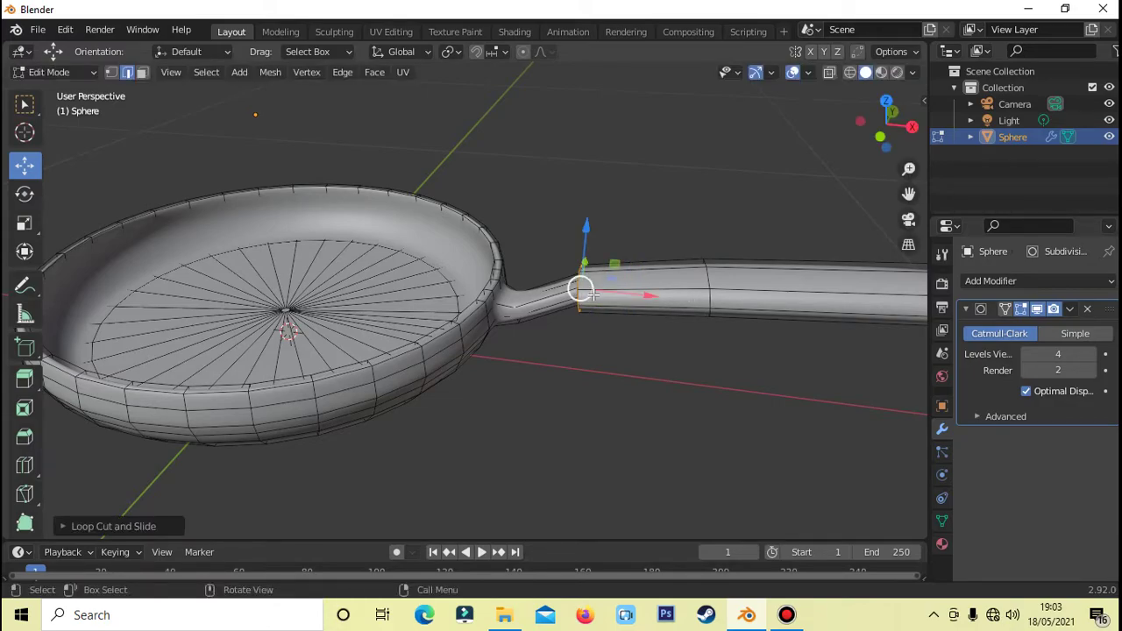
pyautogui.moveTo(594, 354); pyautogui.dragTo(605, 351, button='middle')
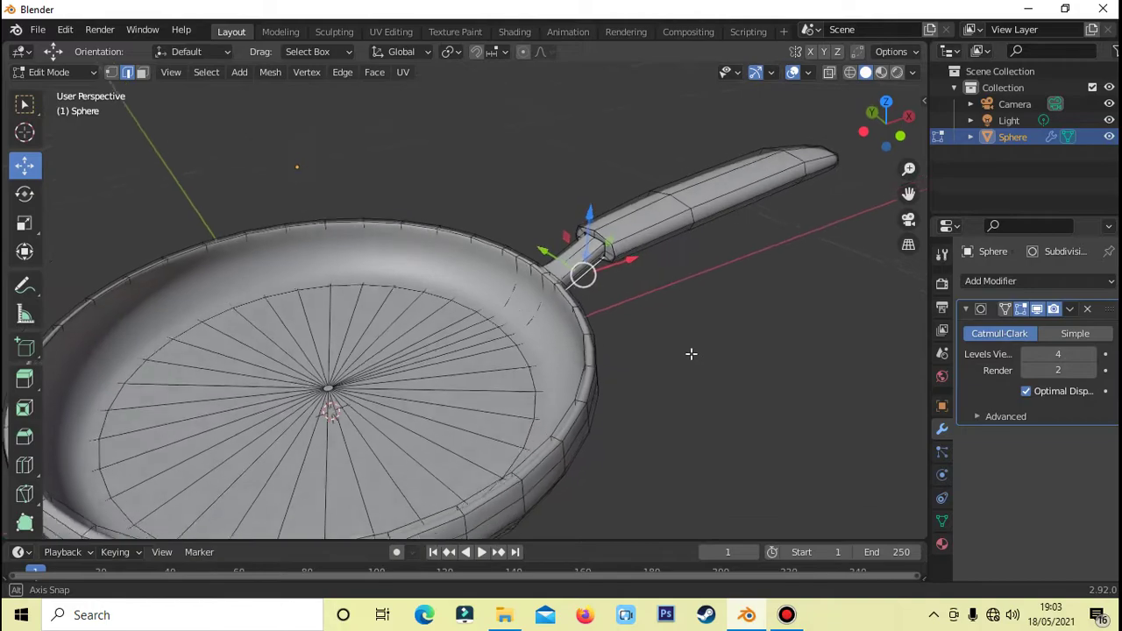
pyautogui.hotkey('ctrl', 'r')
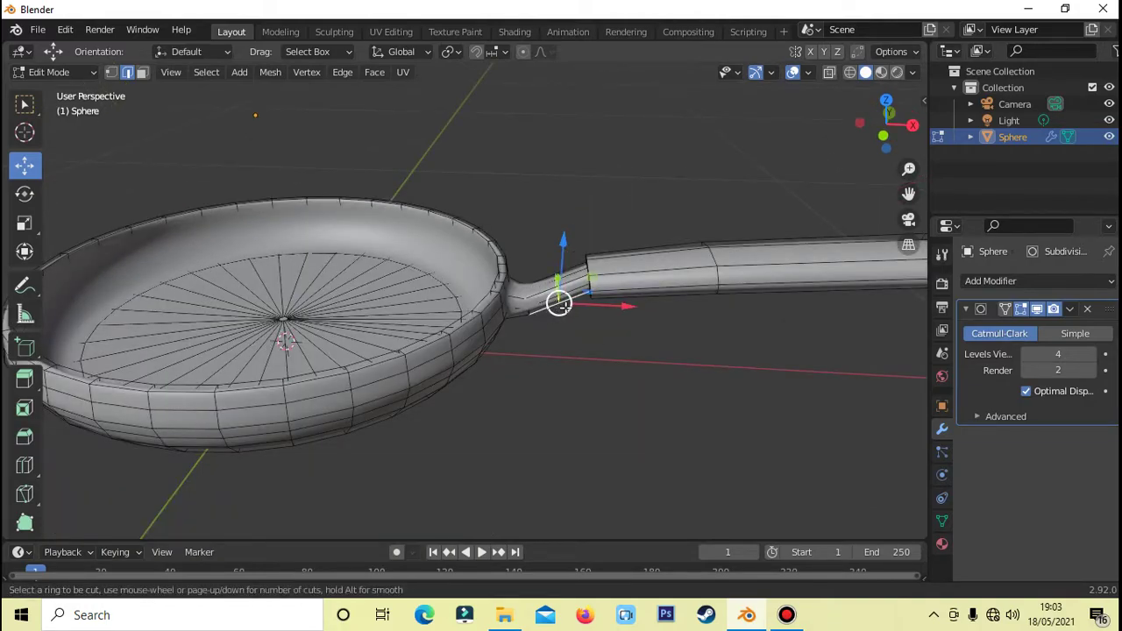
pyautogui.click(558, 303)
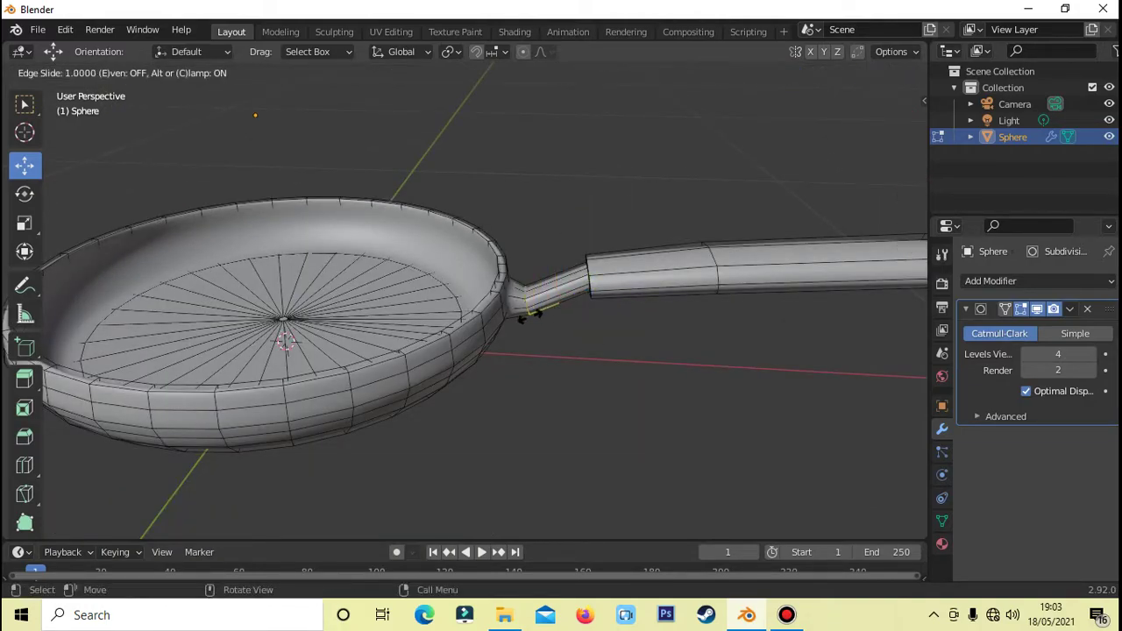
pyautogui.click(523, 317)
pyautogui.keyDown('alt'); pyautogui.click(628, 336); pyautogui.keyUp('alt')
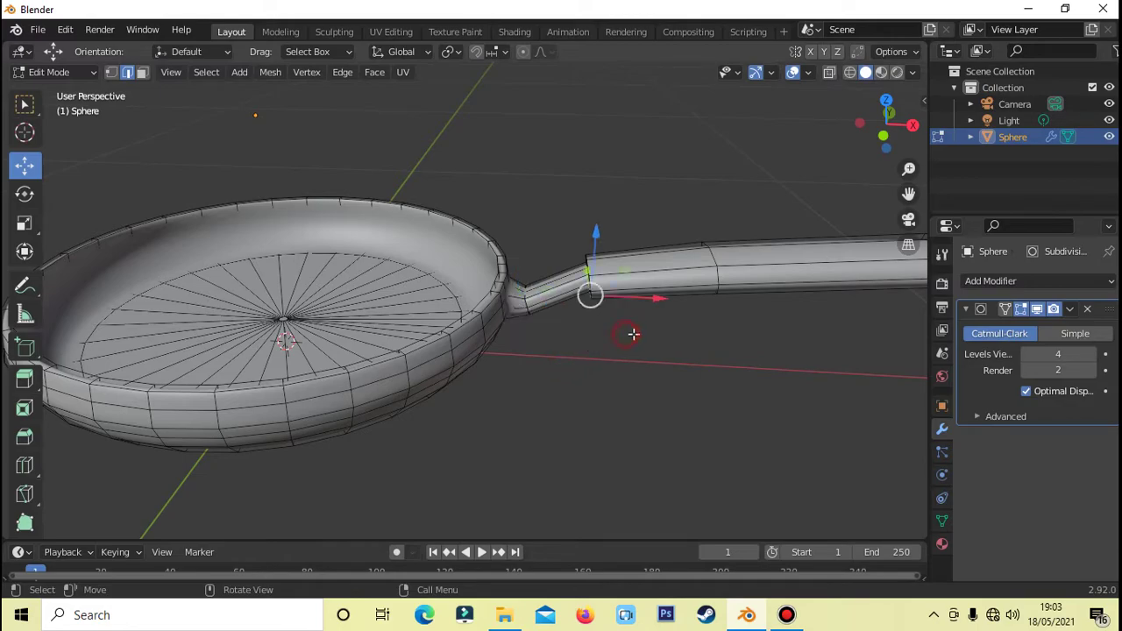
pyautogui.hotkey('ctrl', 'r')
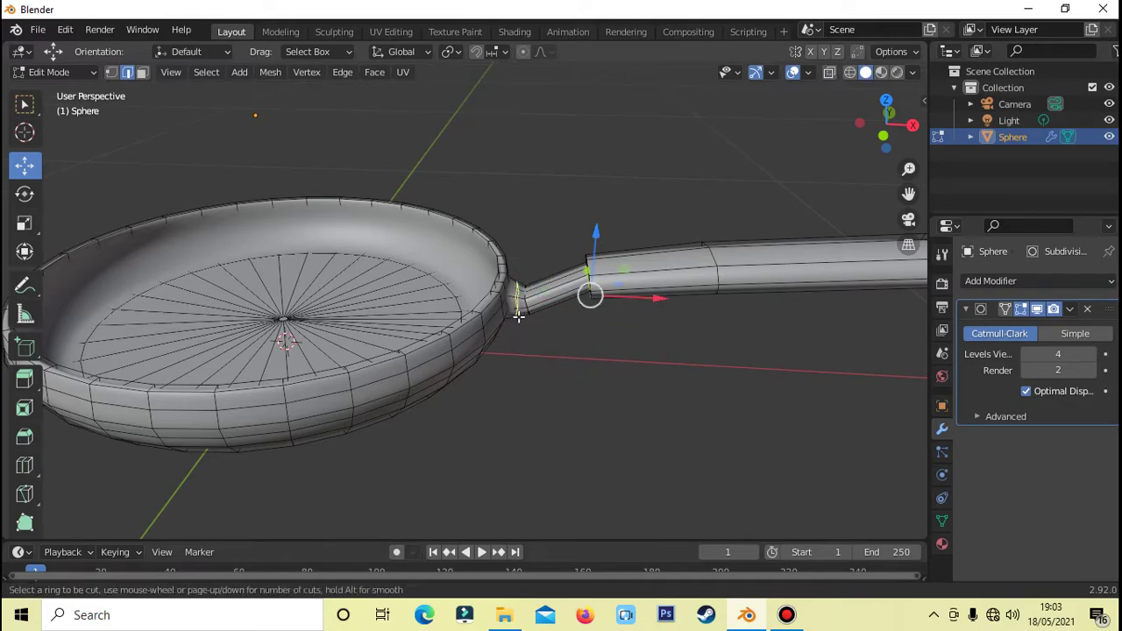
pyautogui.click(515, 307)
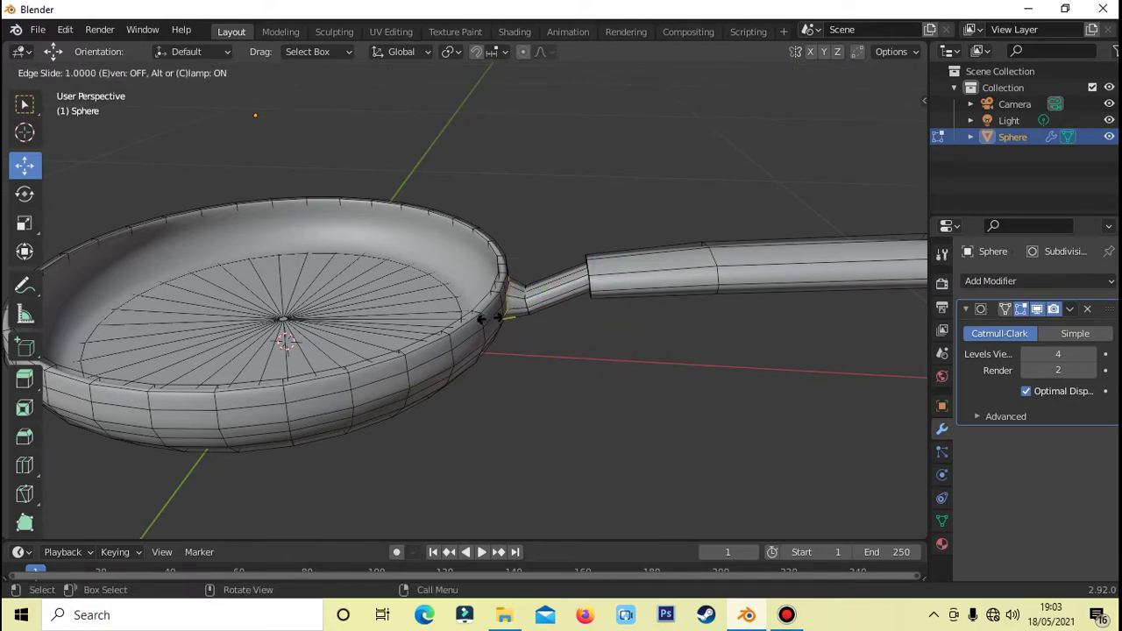
pyautogui.click(491, 319)
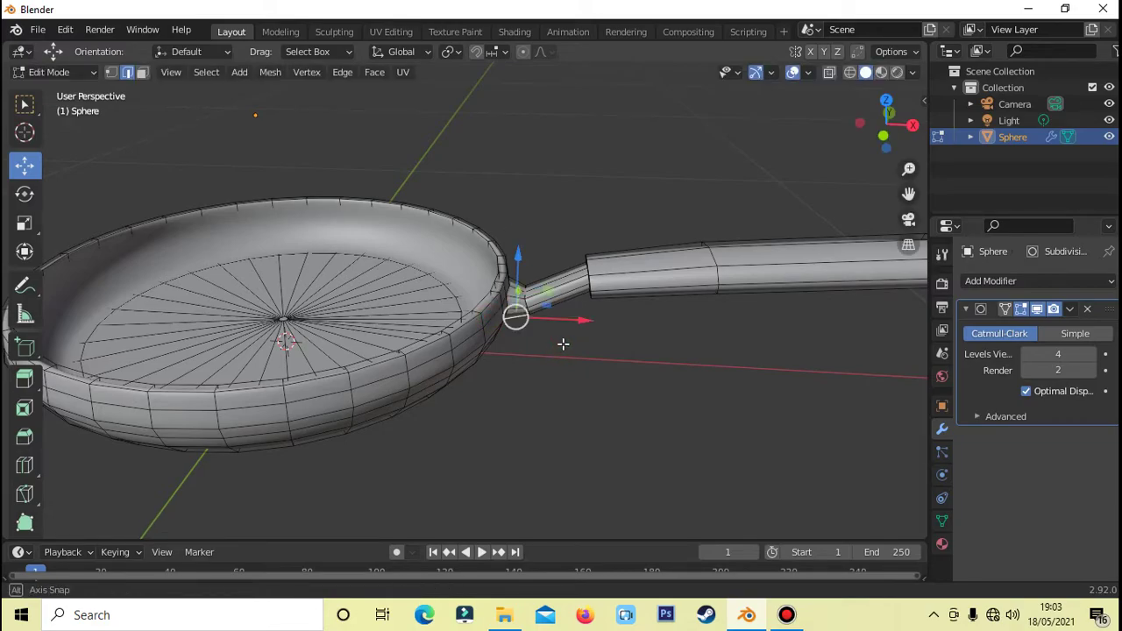
# Cut a horizontal loop around the pan wall and slide it up toward the rim.
pyautogui.moveTo(560, 348)
pyautogui.mouseDown(button='middle')
pyautogui.moveTo(490, 337)
pyautogui.moveTo(703, 315)
pyautogui.moveTo(430, 343)
pyautogui.mouseUp(button='middle')
pyautogui.scroll(3, 436, 306)
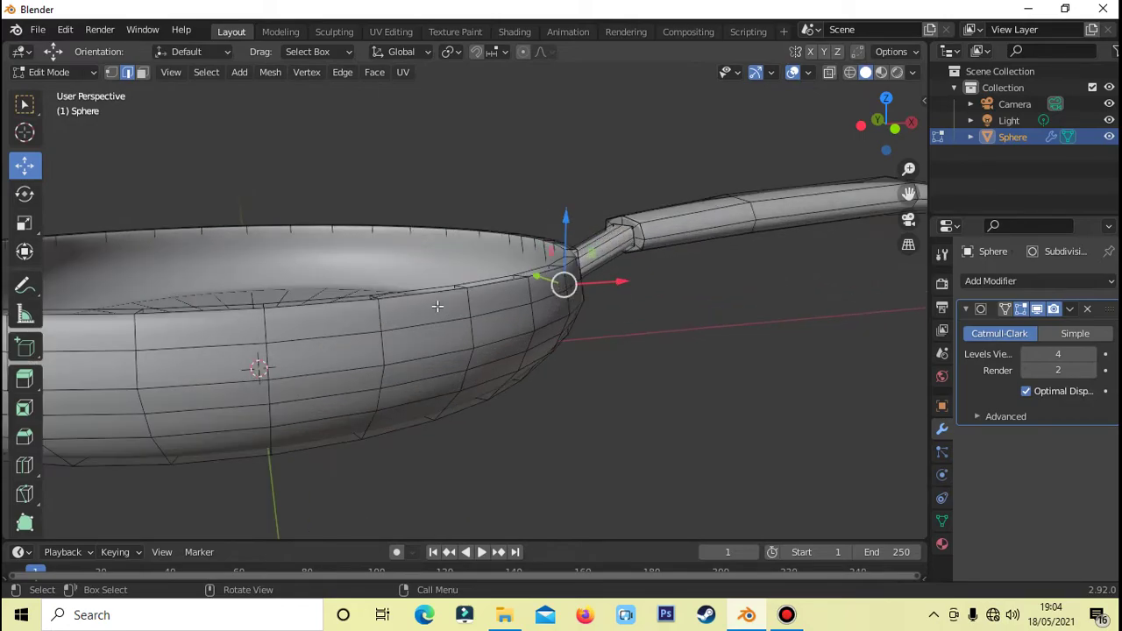
pyautogui.moveTo(530, 389); pyautogui.dragTo(655, 271, button='middle')
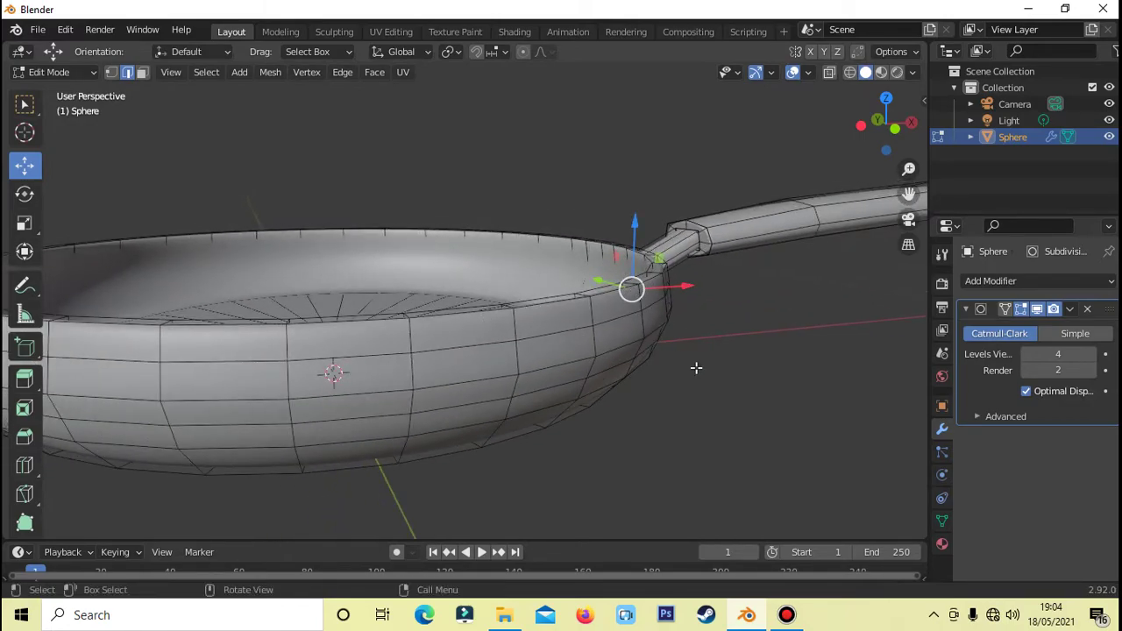
pyautogui.moveTo(697, 368)
pyautogui.mouseDown(button='middle')
pyautogui.moveTo(690, 405)
pyautogui.moveTo(674, 361)
pyautogui.mouseUp(button='middle')
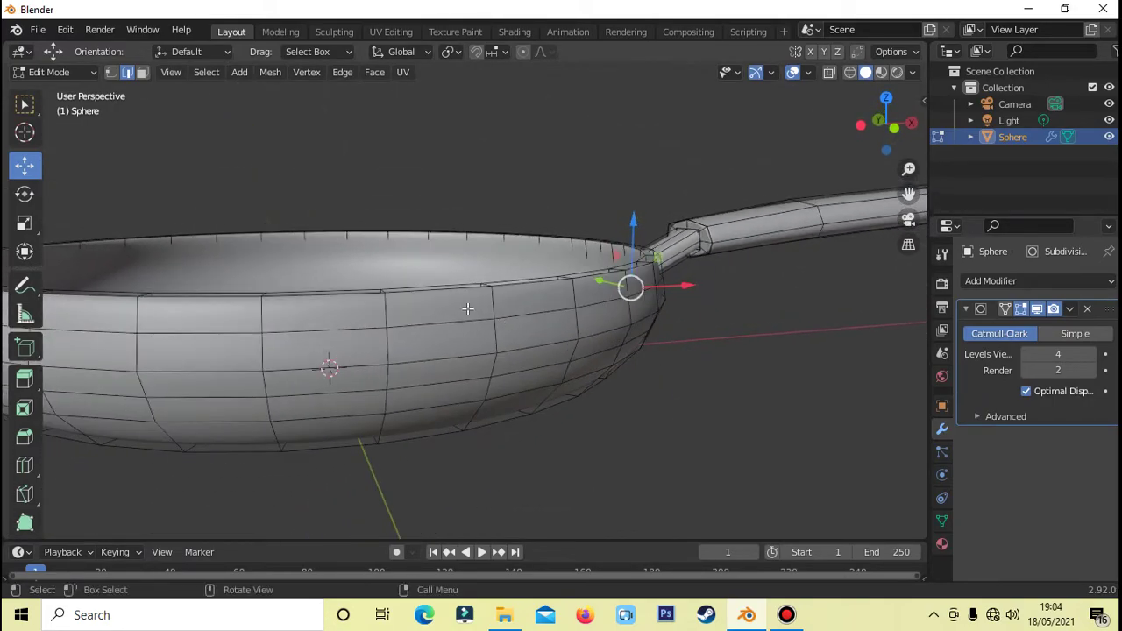
pyautogui.hotkey('ctrl', 'r')
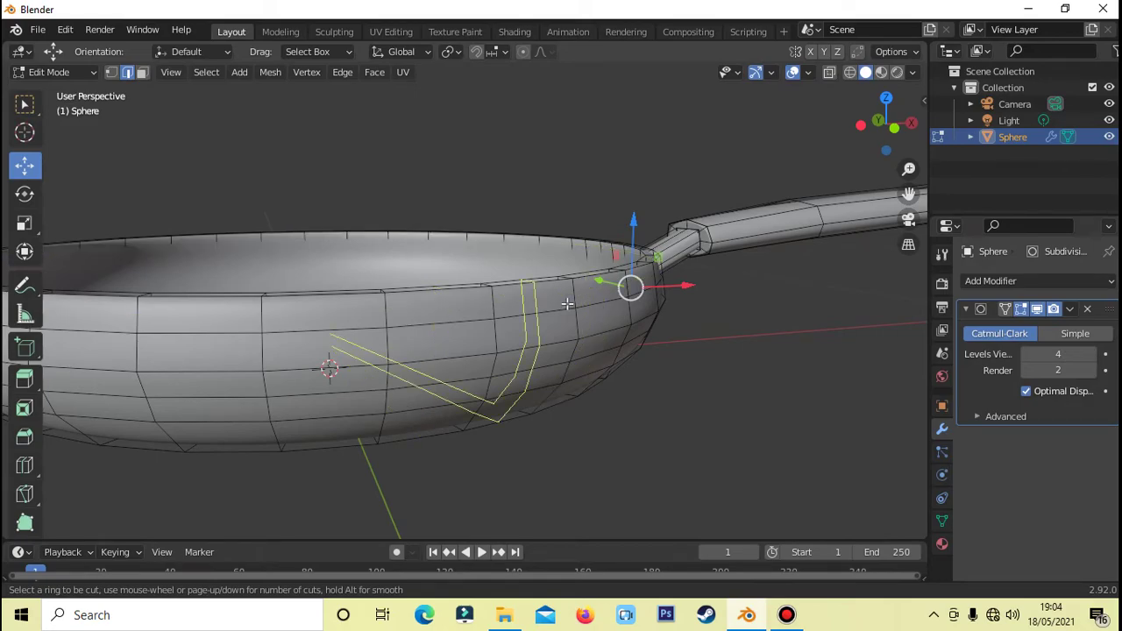
pyautogui.click(571, 299)
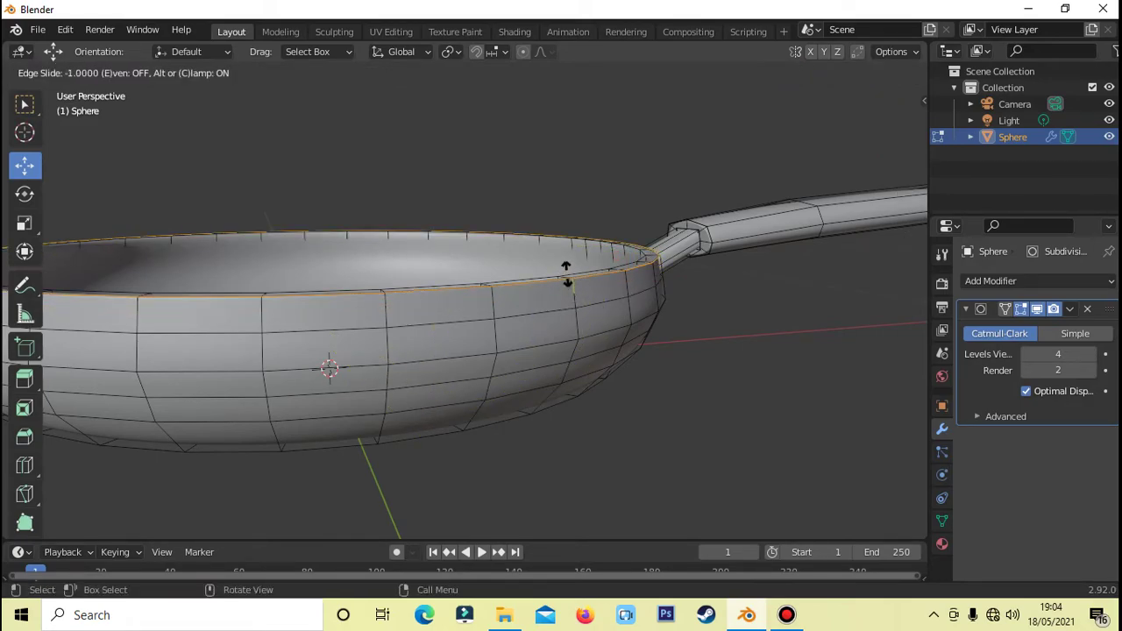
pyautogui.click(567, 272)
pyautogui.click(720, 318)
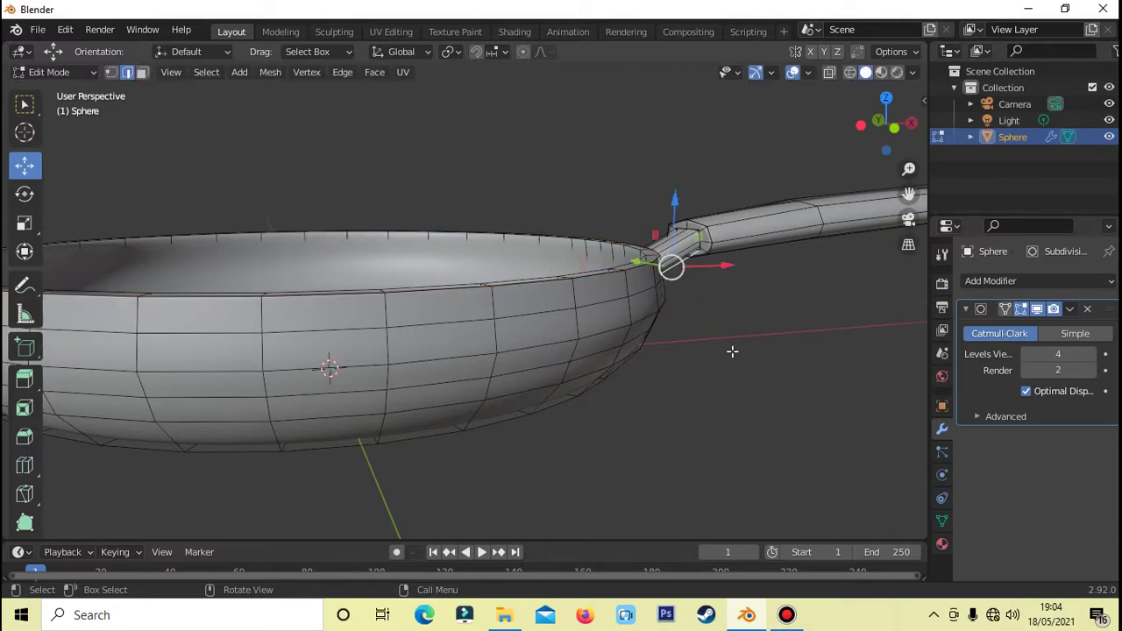
# Add a loop cut around the pan rim and a ring around the inner floor.
pyautogui.moveTo(732, 350); pyautogui.dragTo(724, 348, button='middle')
pyautogui.hotkey('ctrl', 'r')
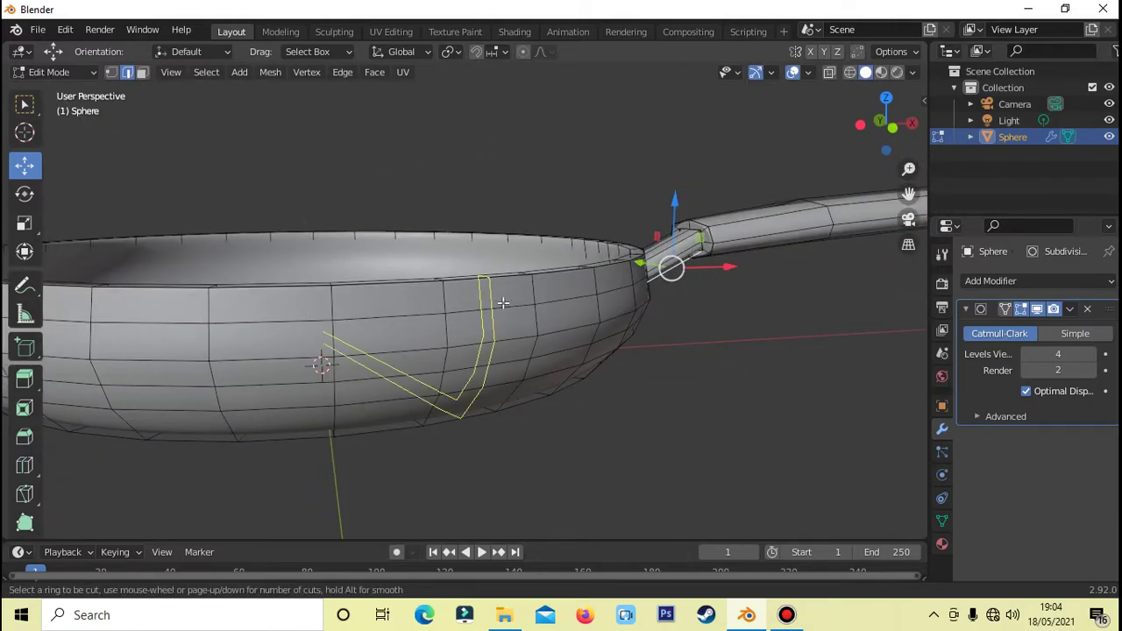
pyautogui.click(521, 263)
pyautogui.click(521, 263)
pyautogui.moveTo(521, 264); pyautogui.dragTo(715, 369, button='middle')
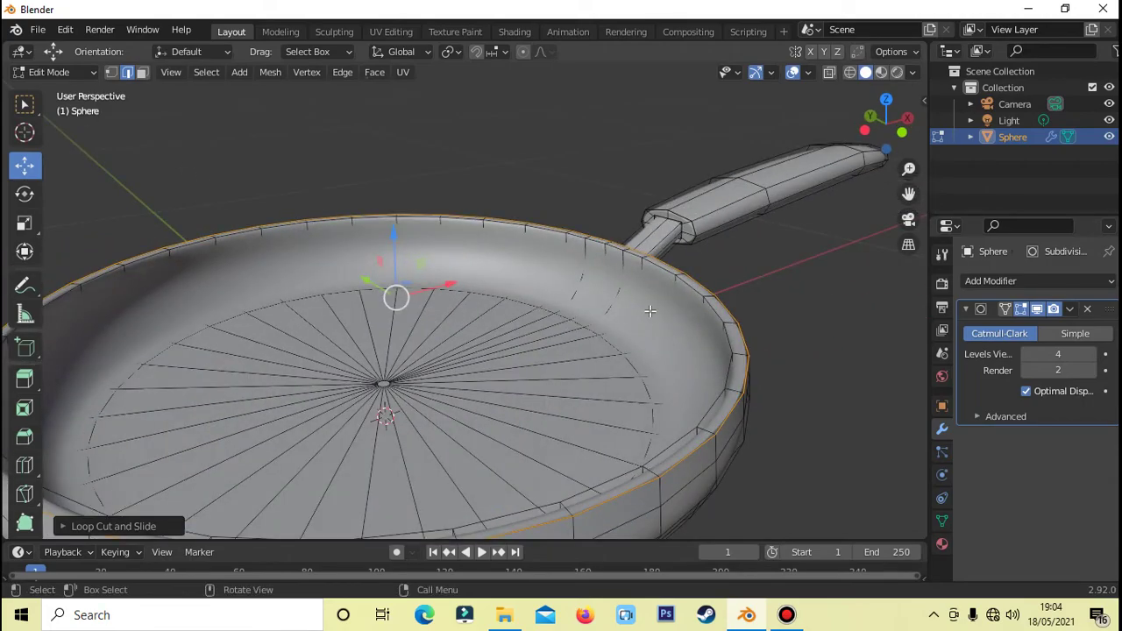
pyautogui.hotkey('ctrl', 'r')
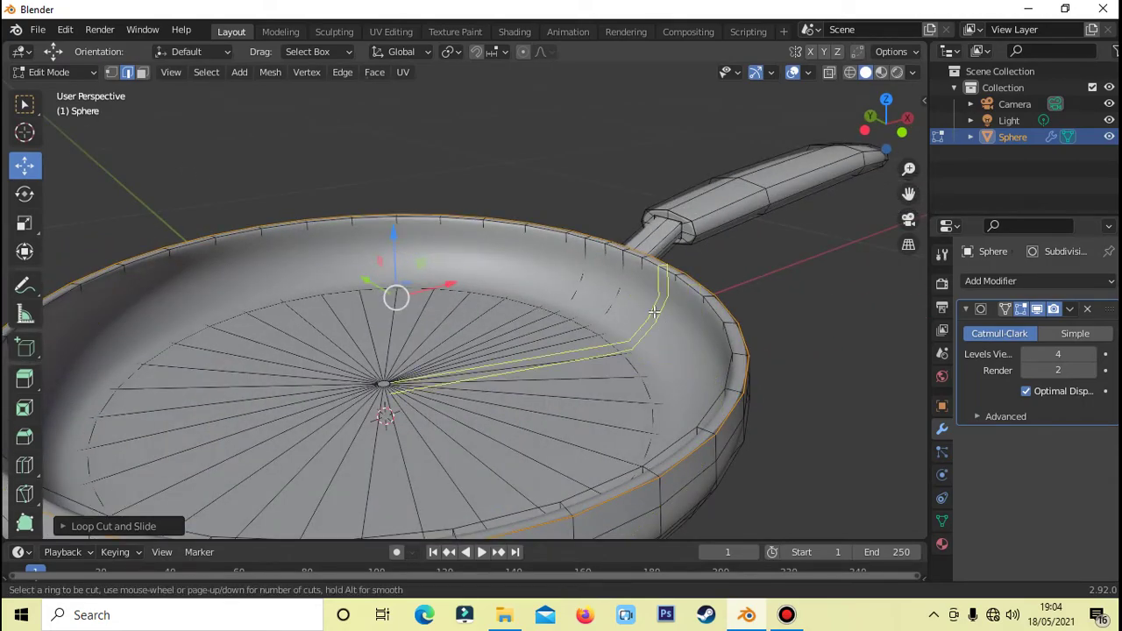
pyautogui.click(672, 369)
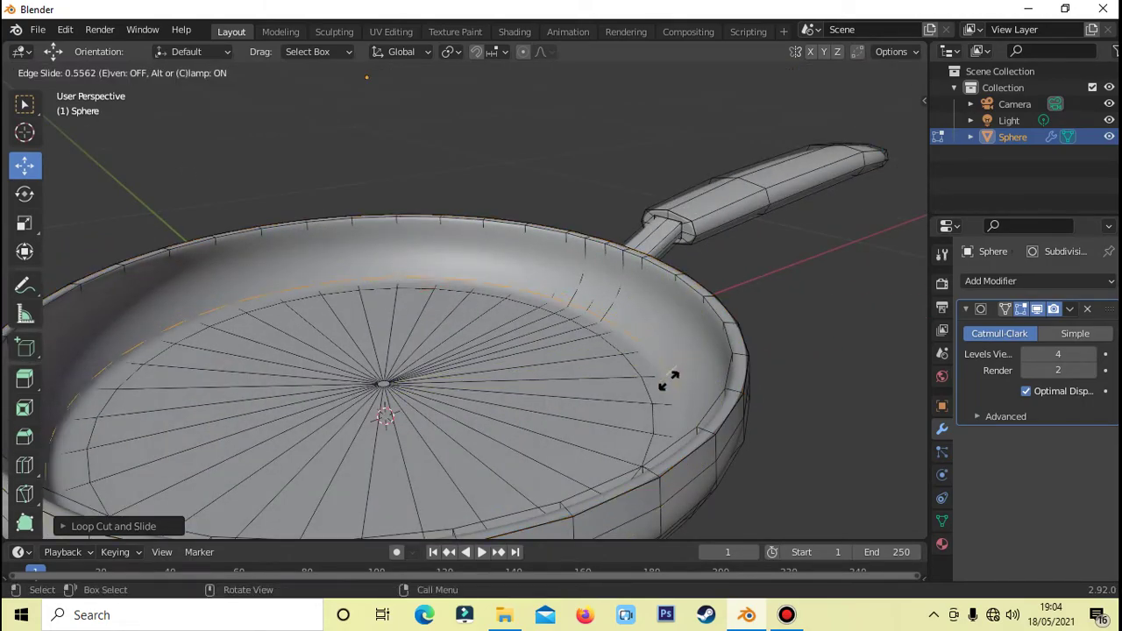
pyautogui.click(658, 387)
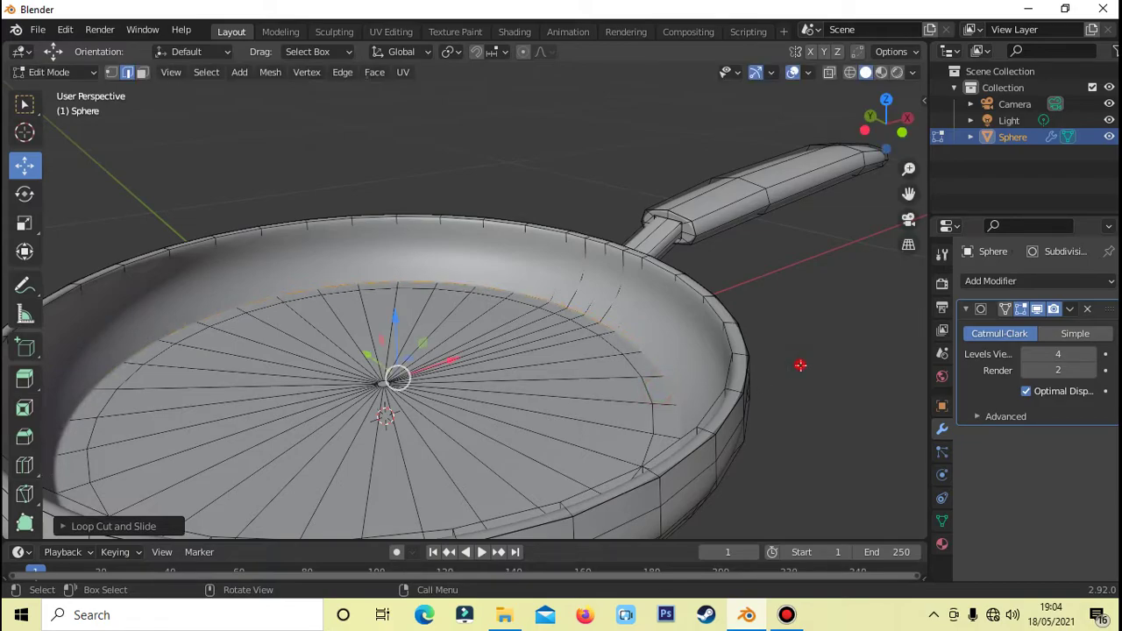
# Cut one more edge loop along the outer rim, then view the whole pan from low side.
pyautogui.click(789, 367)
pyautogui.hotkey('ctrl', 'r')
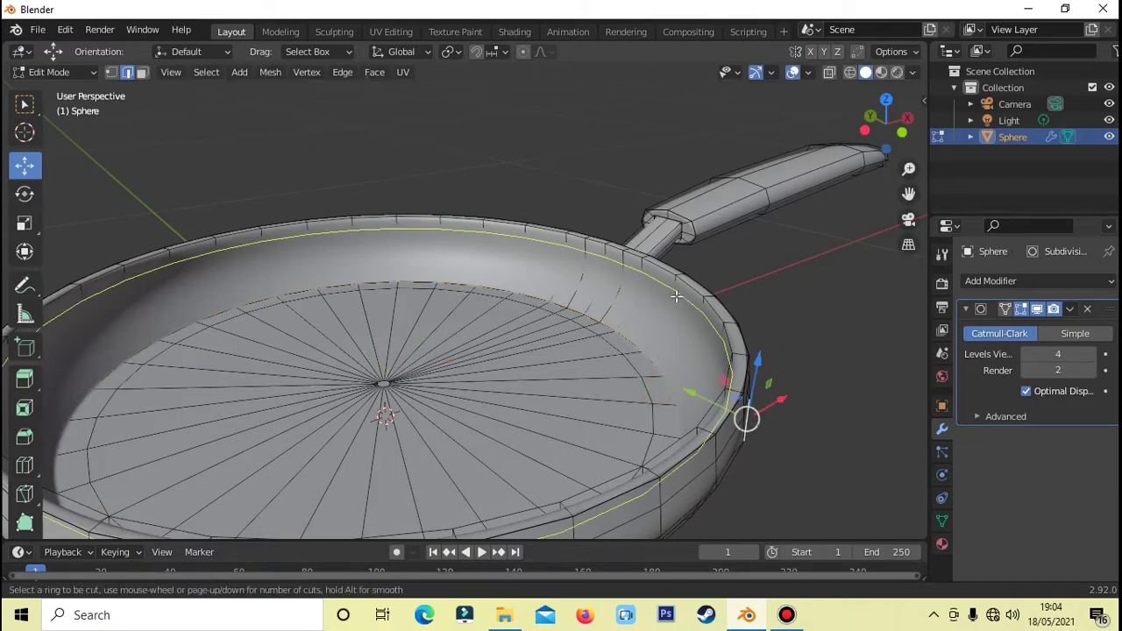
pyautogui.click(672, 292)
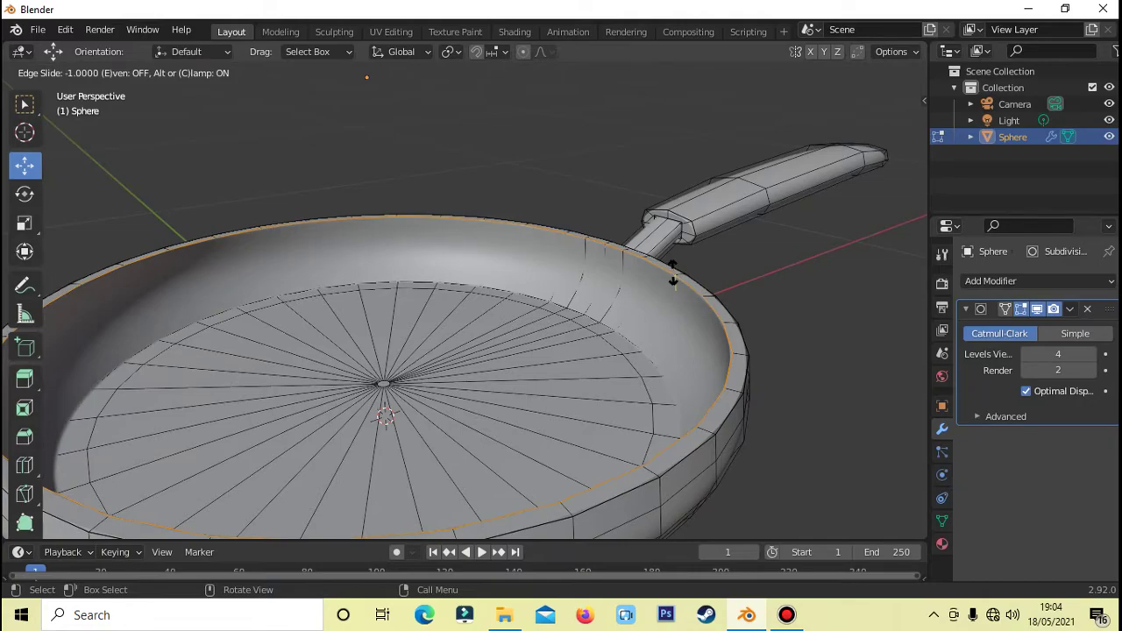
pyautogui.click(673, 272)
pyautogui.click(788, 265)
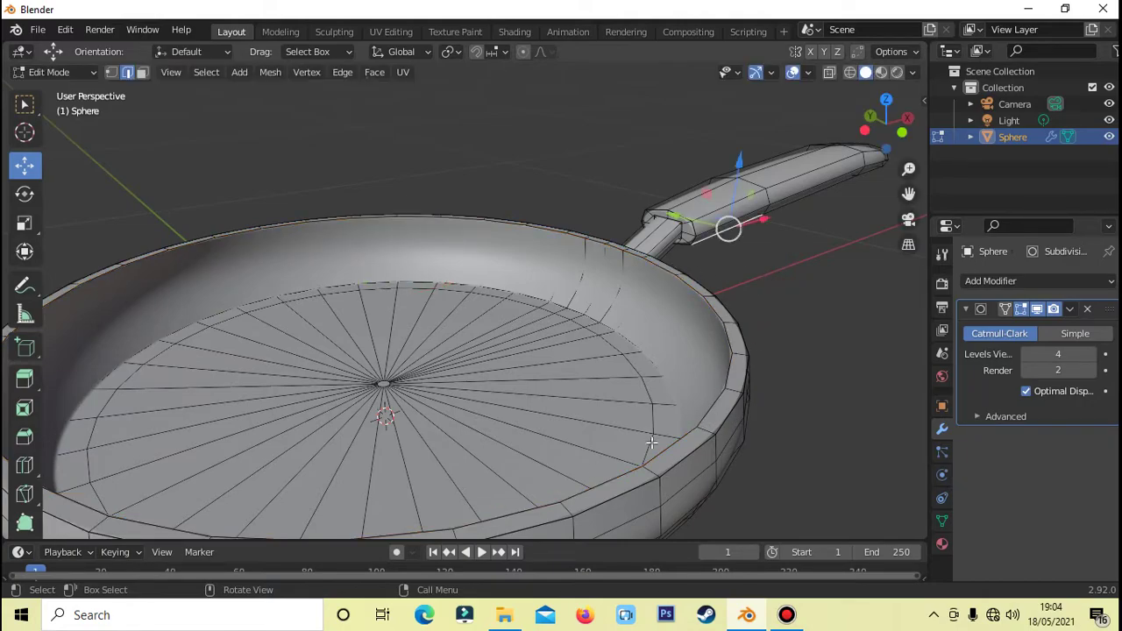
pyautogui.scroll(-3, 797, 353)
pyautogui.moveTo(797, 353); pyautogui.dragTo(554, 395, button='middle')
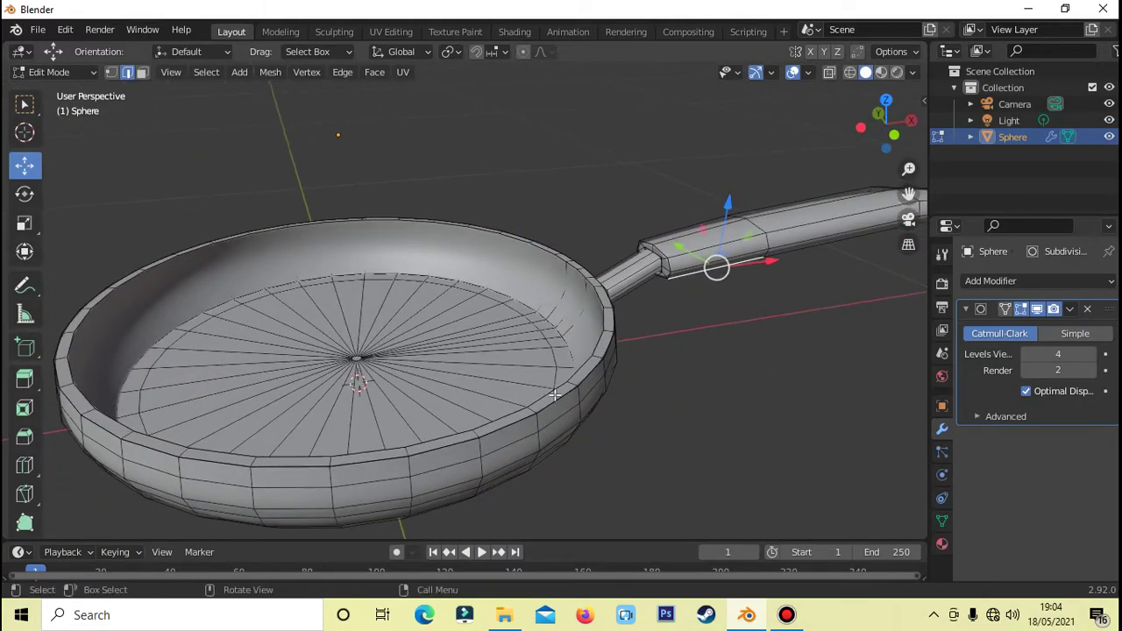
pyautogui.scroll(-2, 670, 388)
pyautogui.moveTo(670, 389); pyautogui.dragTo(877, 333, button='middle')
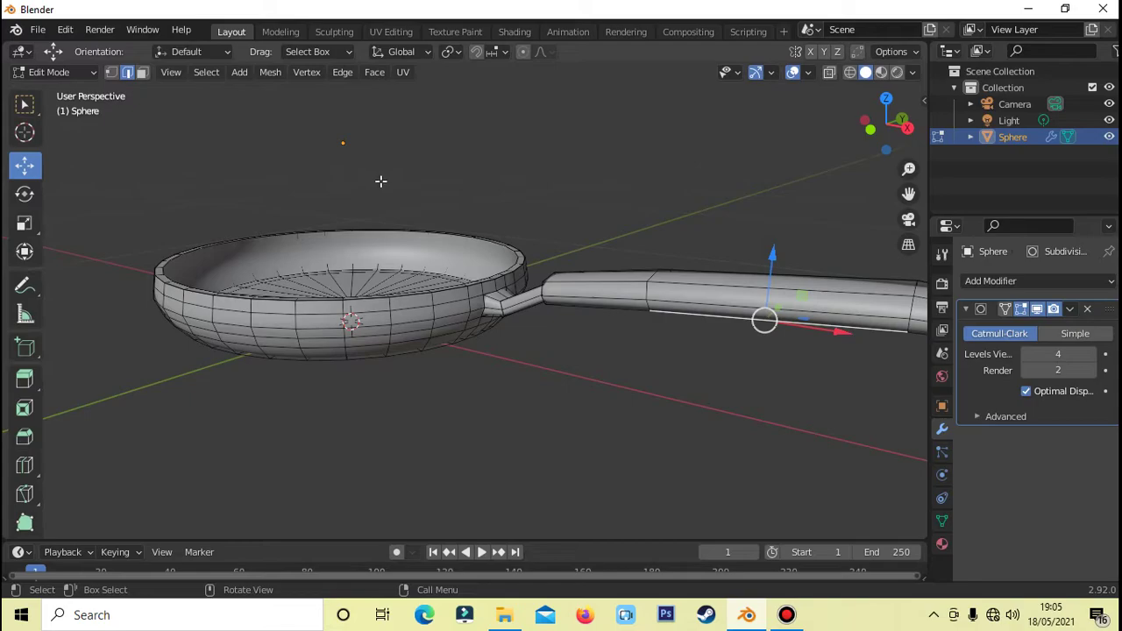
# In Object Mode, select the pan and apply Shade Smooth.
pyautogui.press('Tab')
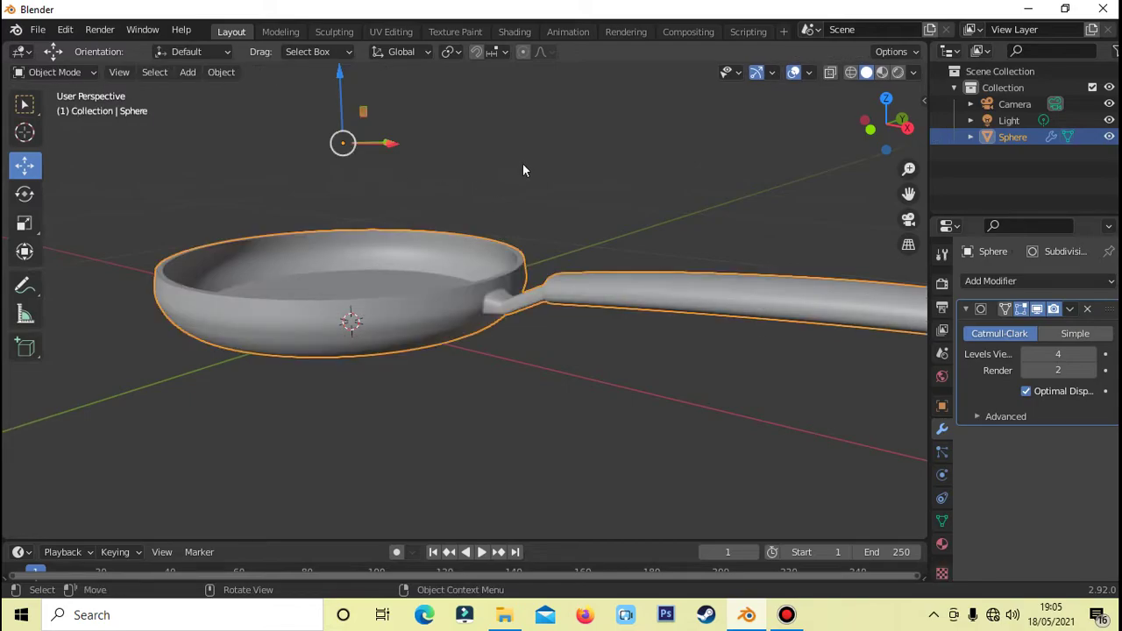
pyautogui.click(543, 150)
pyautogui.moveTo(554, 148)
pyautogui.mouseDown(button='middle')
pyautogui.moveTo(564, 165)
pyautogui.moveTo(548, 222)
pyautogui.mouseUp(button='middle')
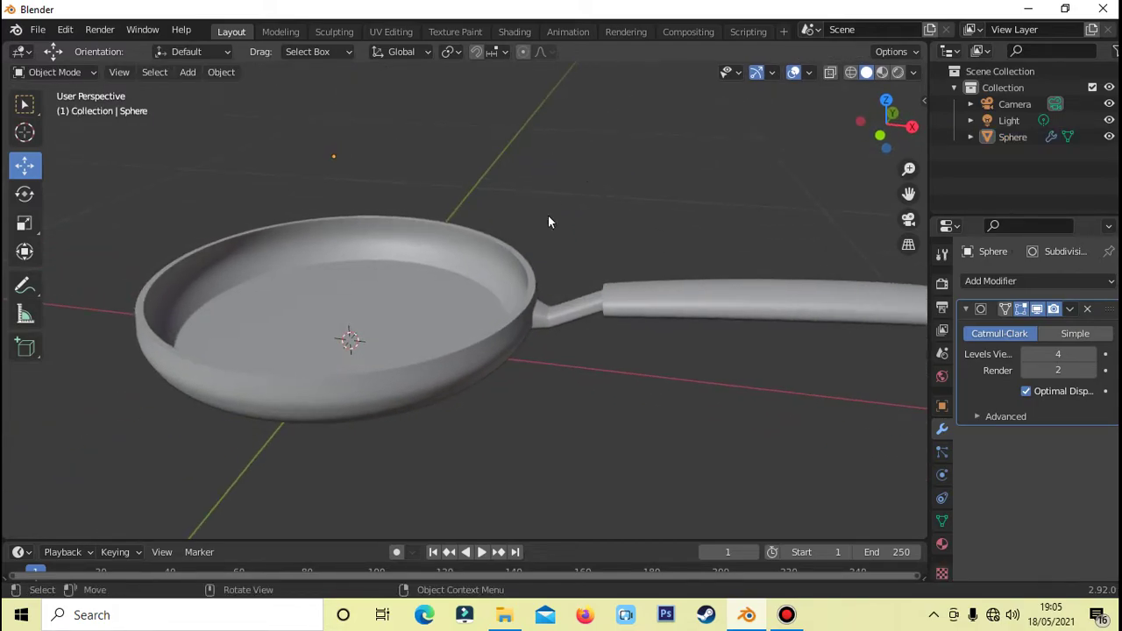
pyautogui.rightClick(450, 375)
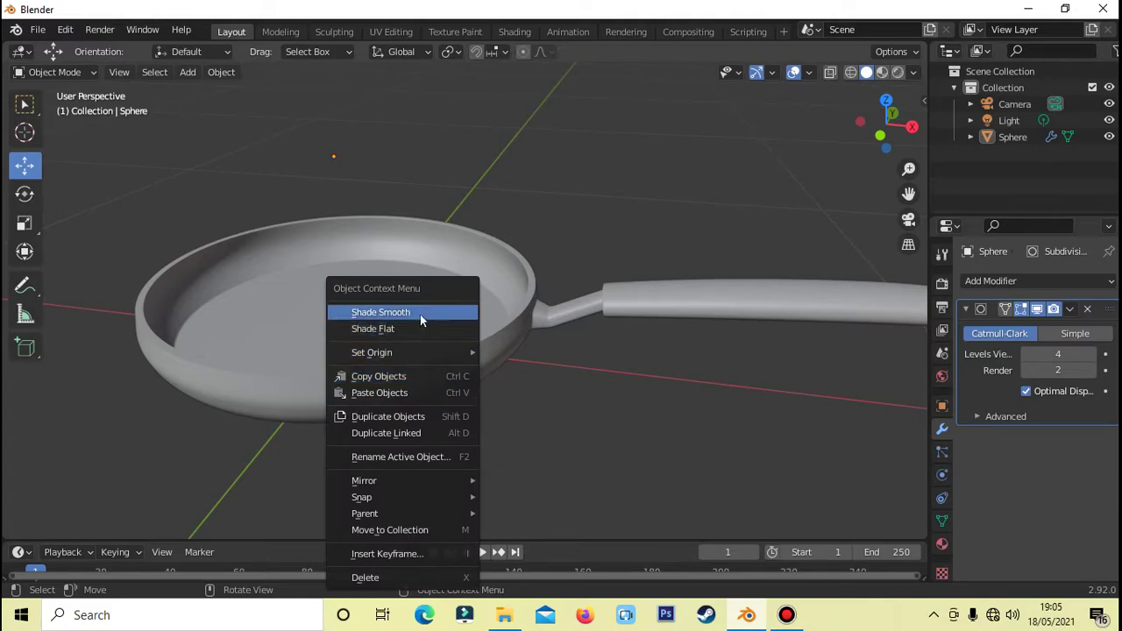
pyautogui.click(420, 314)
pyautogui.click(480, 349)
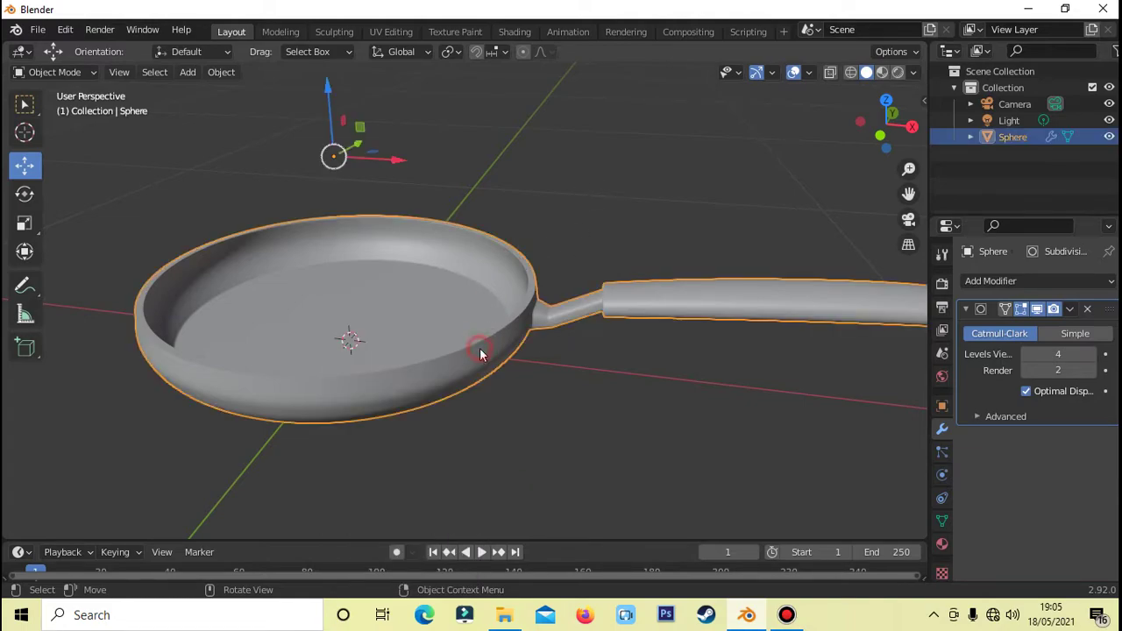
pyautogui.rightClick(478, 350)
pyautogui.click(465, 311)
# Orbit to inspect the smoothed pan with the handle pointing down-right, then deselect it.
pyautogui.moveTo(627, 181)
pyautogui.mouseDown(button='middle')
pyautogui.moveTo(566, 172)
pyautogui.moveTo(509, 146)
pyautogui.moveTo(385, 186)
pyautogui.moveTo(556, 175)
pyautogui.moveTo(655, 223)
pyautogui.mouseUp(button='middle')
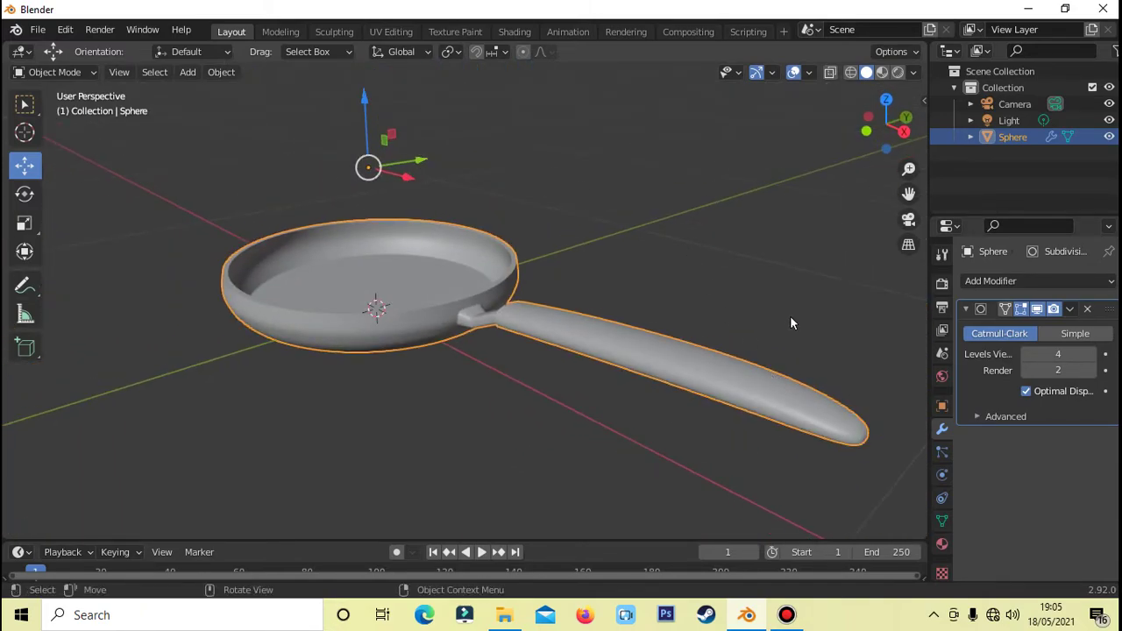
pyautogui.moveTo(790, 316); pyautogui.dragTo(350, 157, button='middle')
pyautogui.click(234, 114)
pyautogui.click(188, 72)
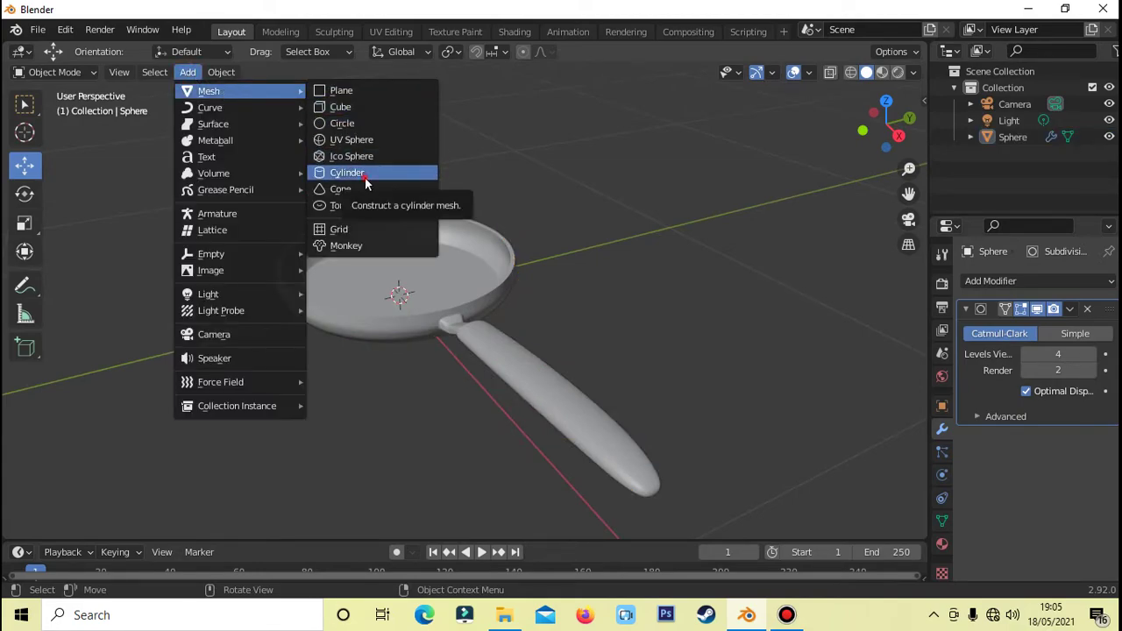
# Add a cylinder, shrink it, and raise it above the pan.
pyautogui.click(365, 174)
pyautogui.scroll(-3, 630, 272)
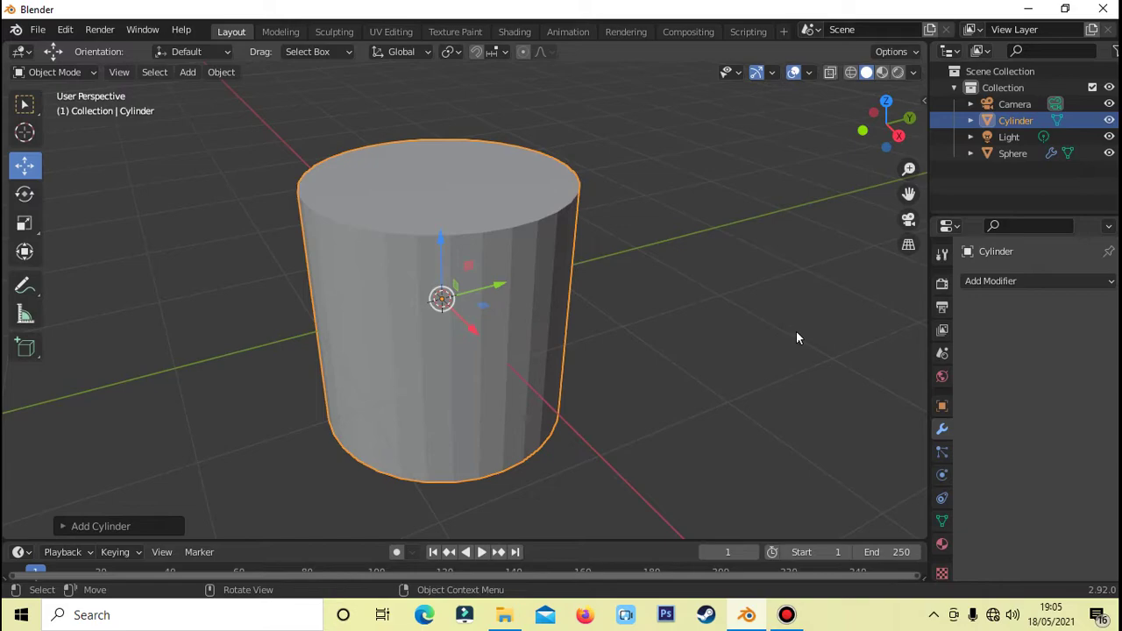
pyautogui.press('s')
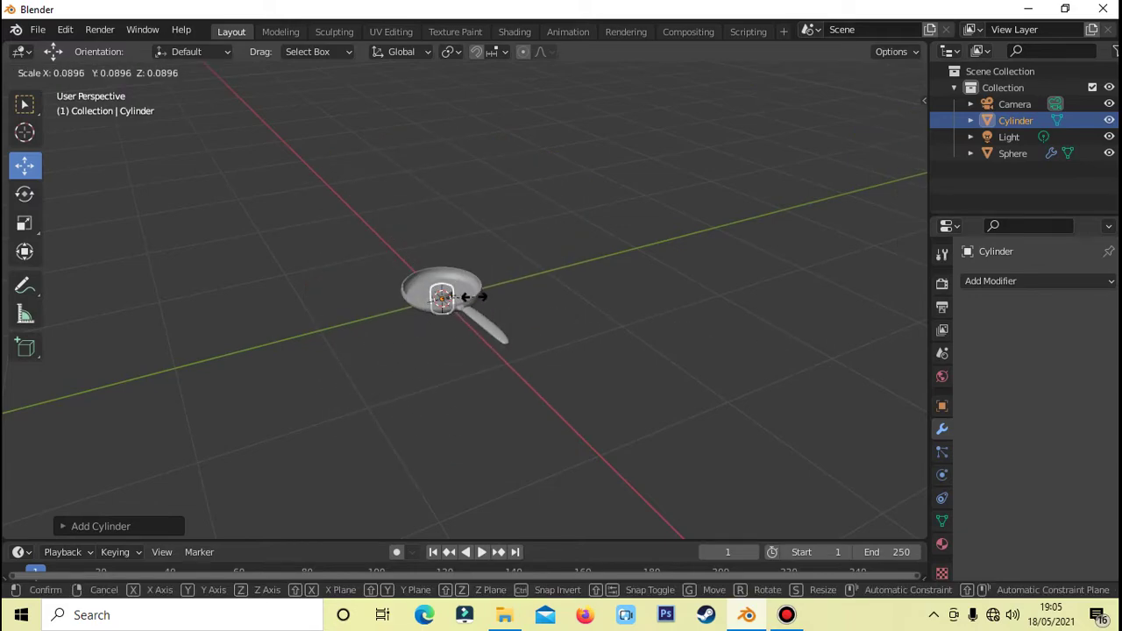
pyautogui.click(474, 297)
pyautogui.moveTo(439, 244); pyautogui.dragTo(445, 125)
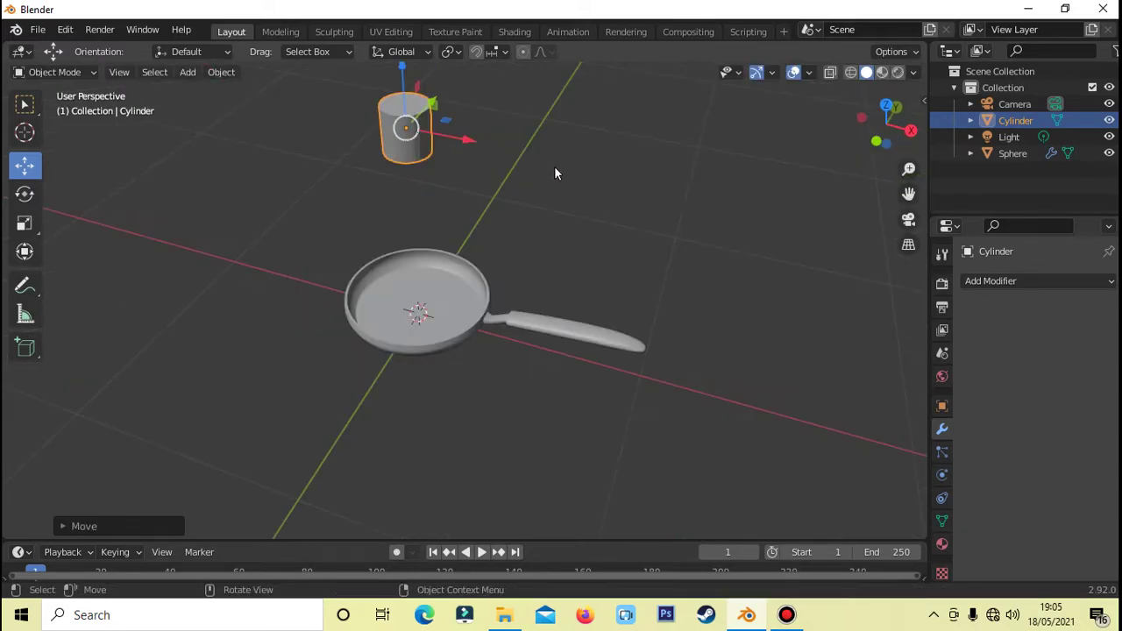
# Stretch the cylinder taller along Z and widen it along X.
pyautogui.press('s')
pyautogui.press('z')
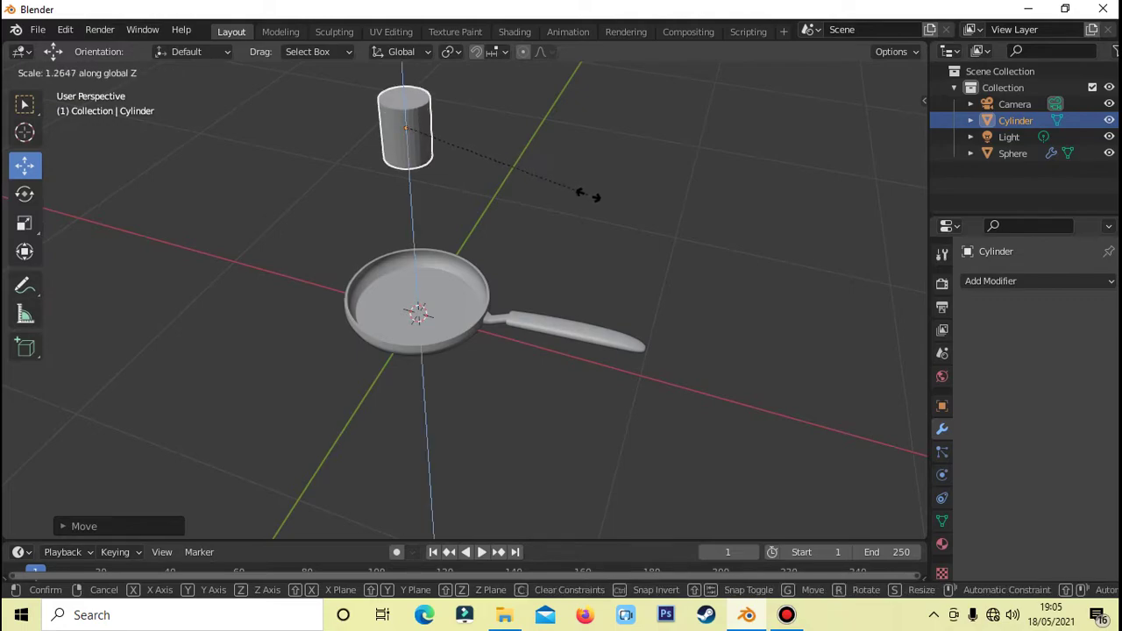
pyautogui.click(726, 319)
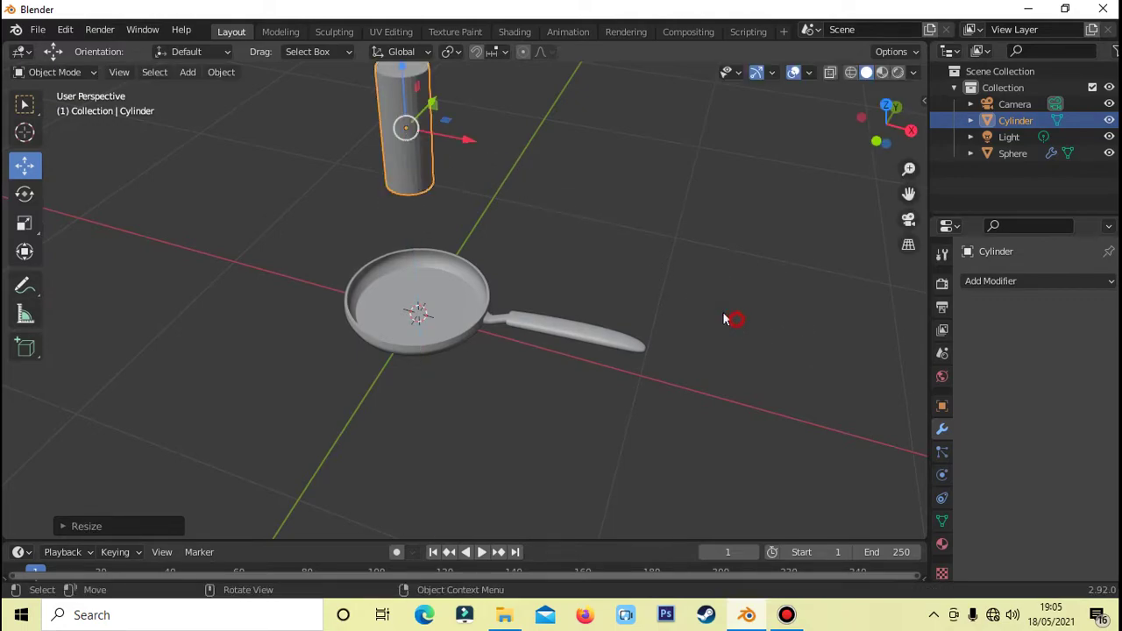
pyautogui.moveTo(724, 319); pyautogui.dragTo(563, 185, button='middle')
pyautogui.press('s')
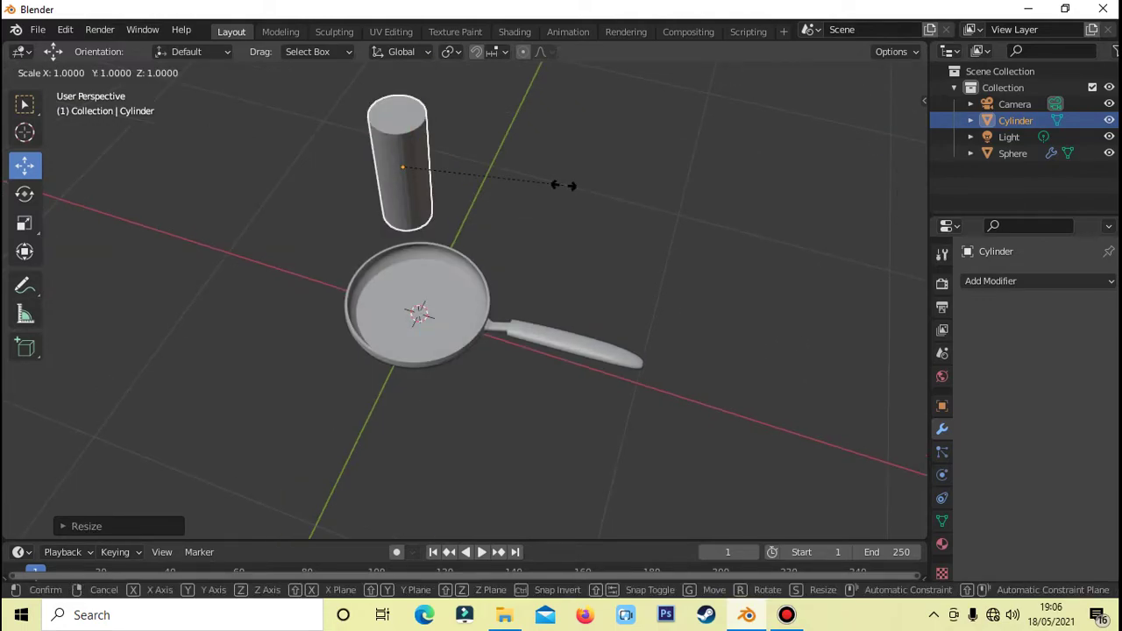
pyautogui.press('x')
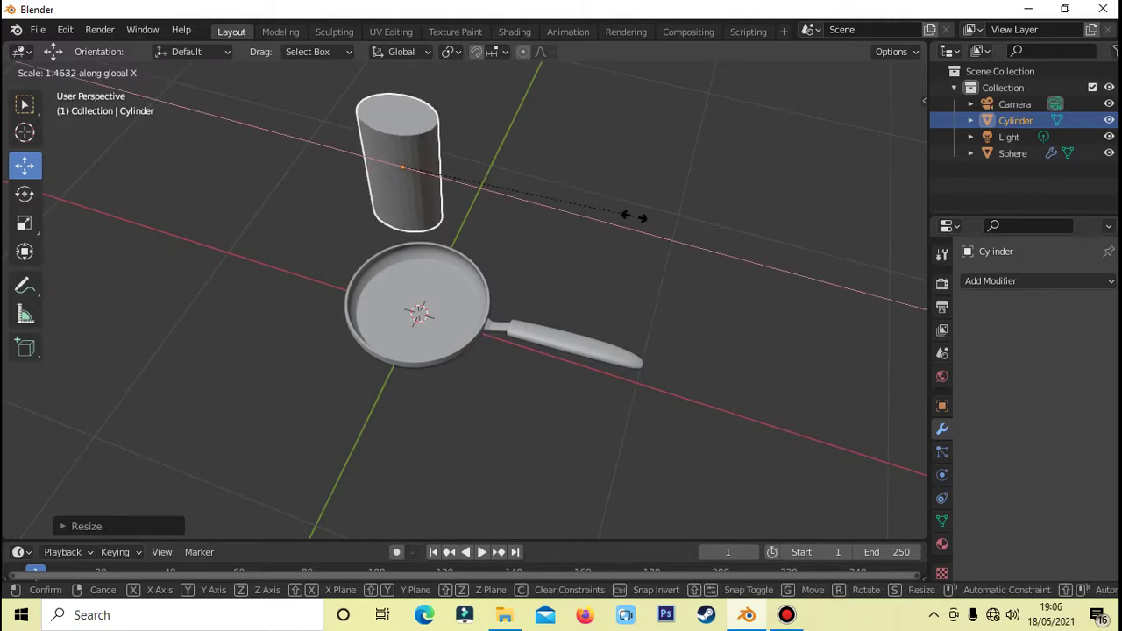
pyautogui.click(633, 217)
# Lower the cylinder beside the handle and shrink it to about 0.396 scale.
pyautogui.press('g')
pyautogui.press('z')
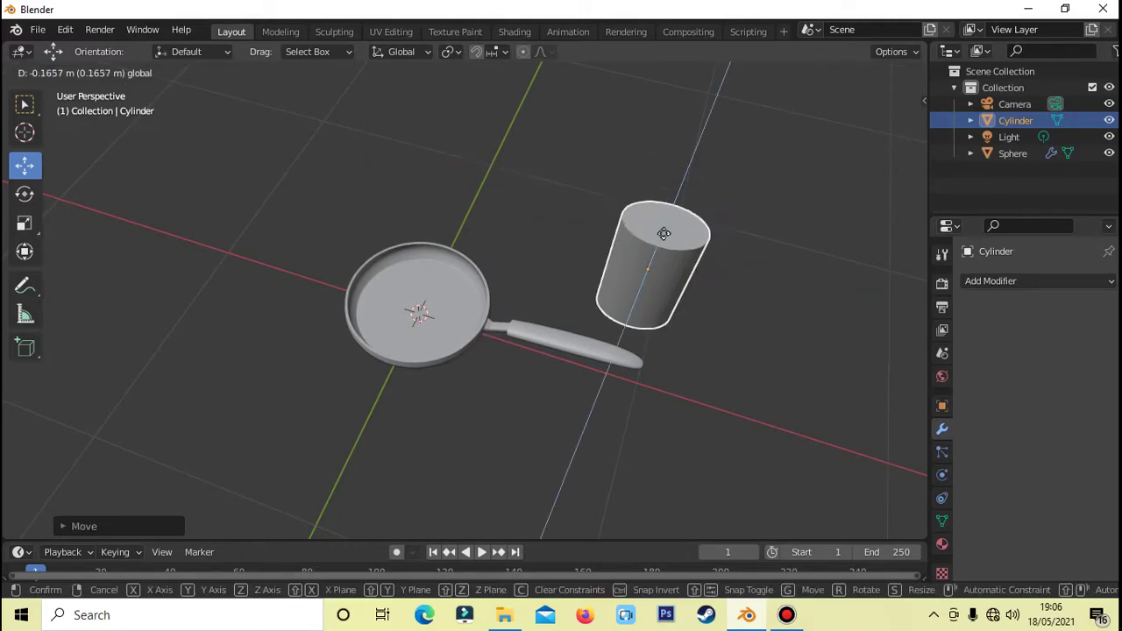
pyautogui.click(664, 233)
pyautogui.press('s')
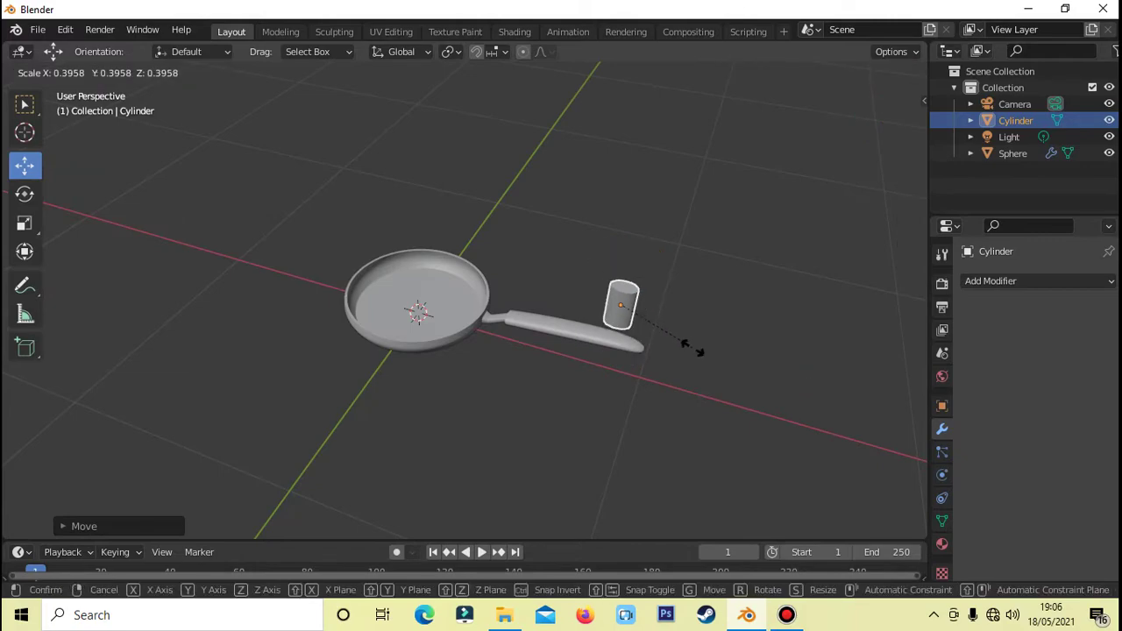
pyautogui.click(693, 349)
# Slide the cylinder over to the end of the pan handle.
pyautogui.moveTo(693, 349)
pyautogui.mouseDown(button='middle')
pyautogui.moveTo(290, 352)
pyautogui.moveTo(503, 332)
pyautogui.mouseUp(button='middle')
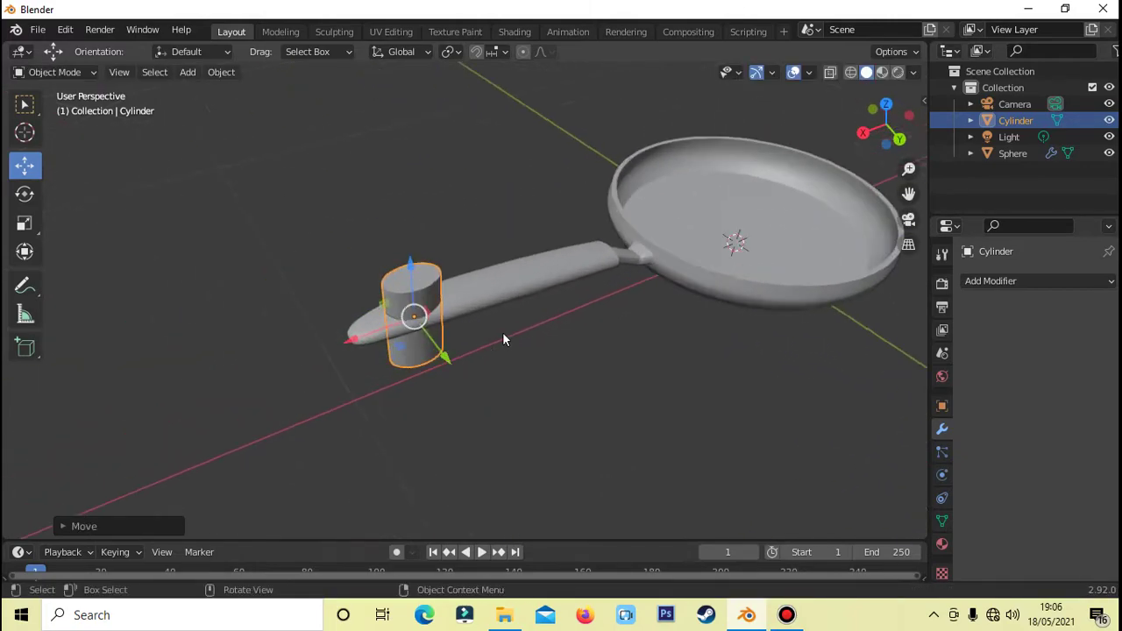
pyautogui.scroll(1, 504, 339)
pyautogui.moveTo(350, 338); pyautogui.dragTo(332, 341)
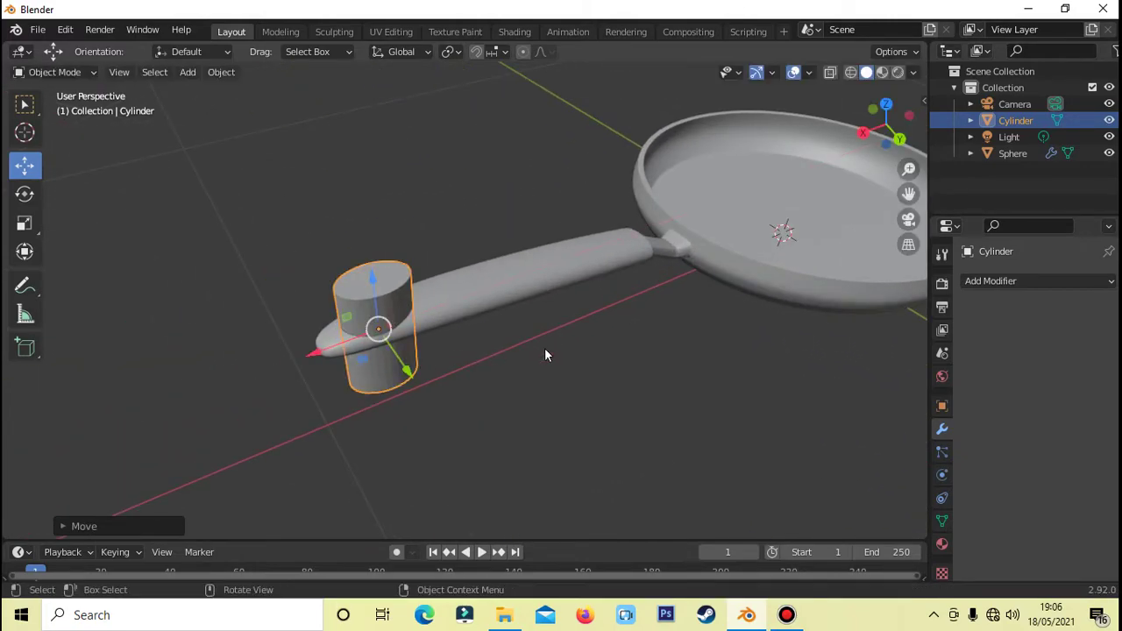
pyautogui.moveTo(544, 347); pyautogui.dragTo(639, 343, button='middle')
# From top view, place the cylinder through the handle's far end near its tip.
pyautogui.press('KP_7')
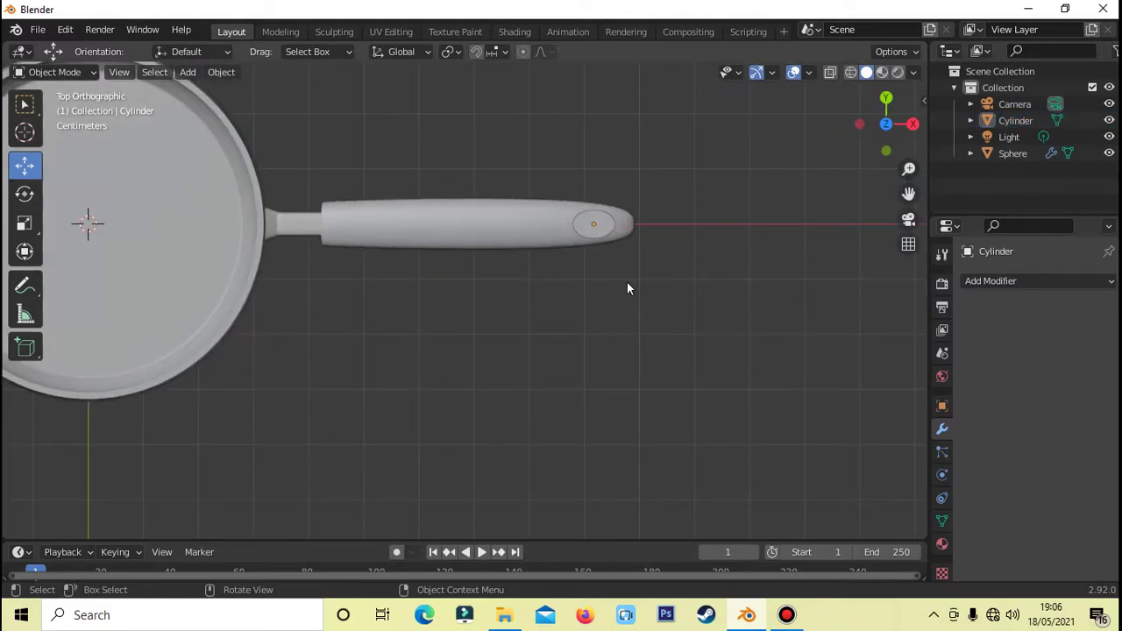
pyautogui.click(609, 235)
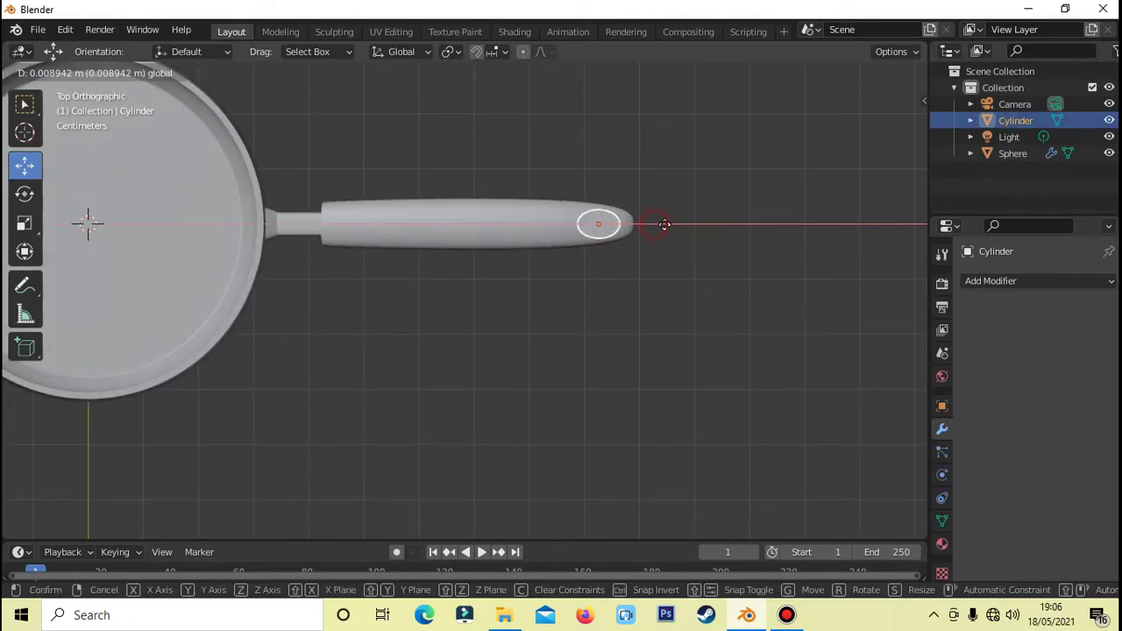
pyautogui.moveTo(653, 226); pyautogui.dragTo(659, 227)
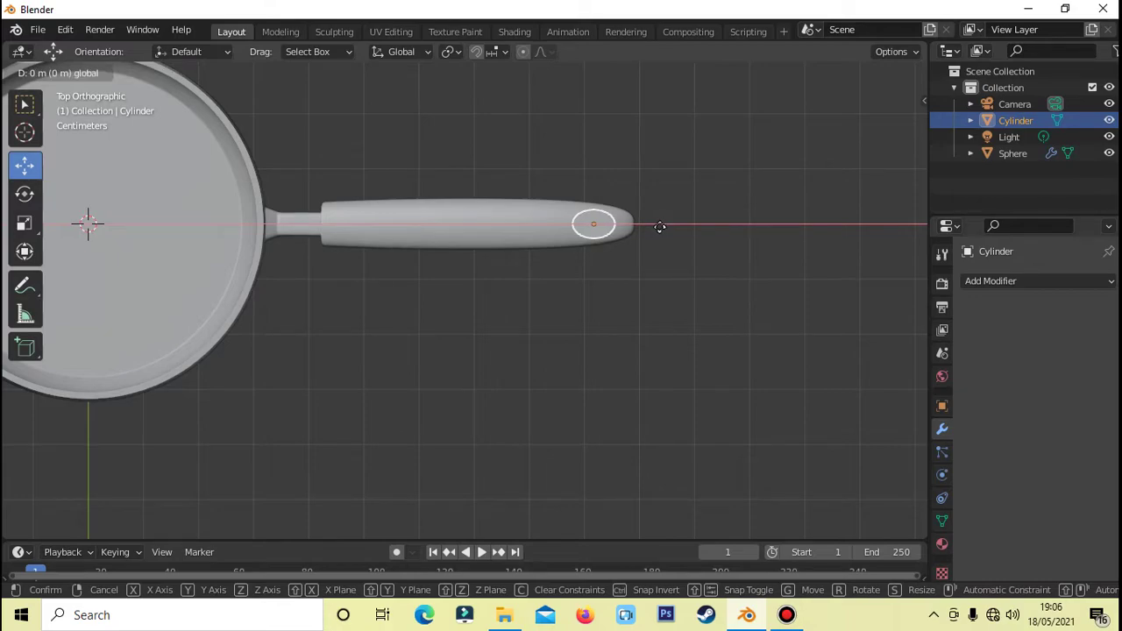
pyautogui.click(709, 201)
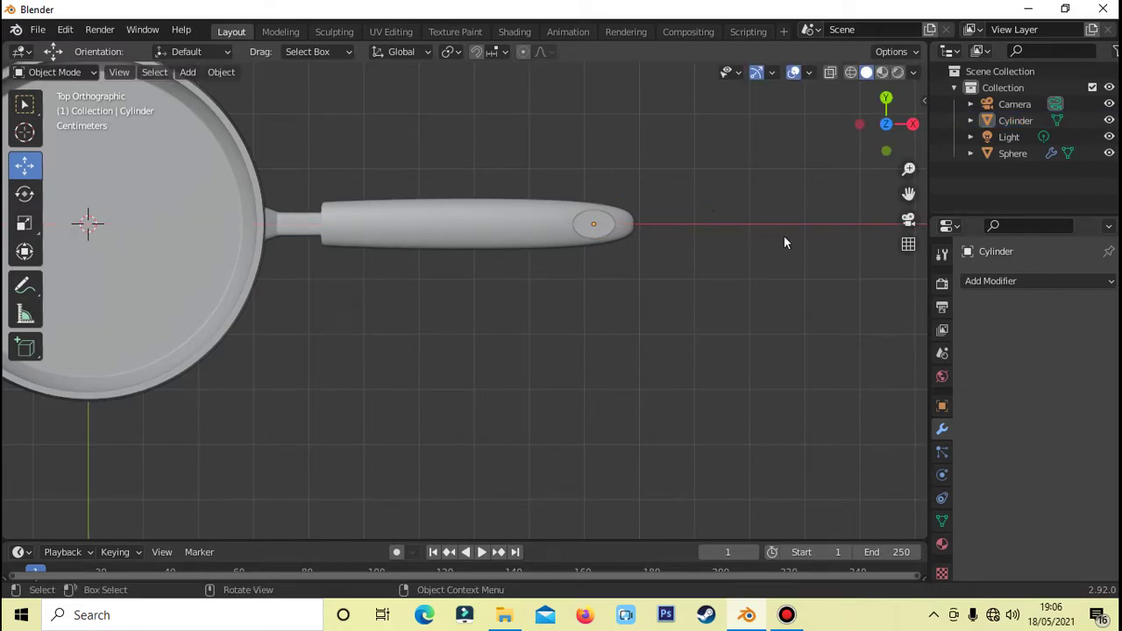
pyautogui.moveTo(596, 226); pyautogui.dragTo(716, 234, button='middle')
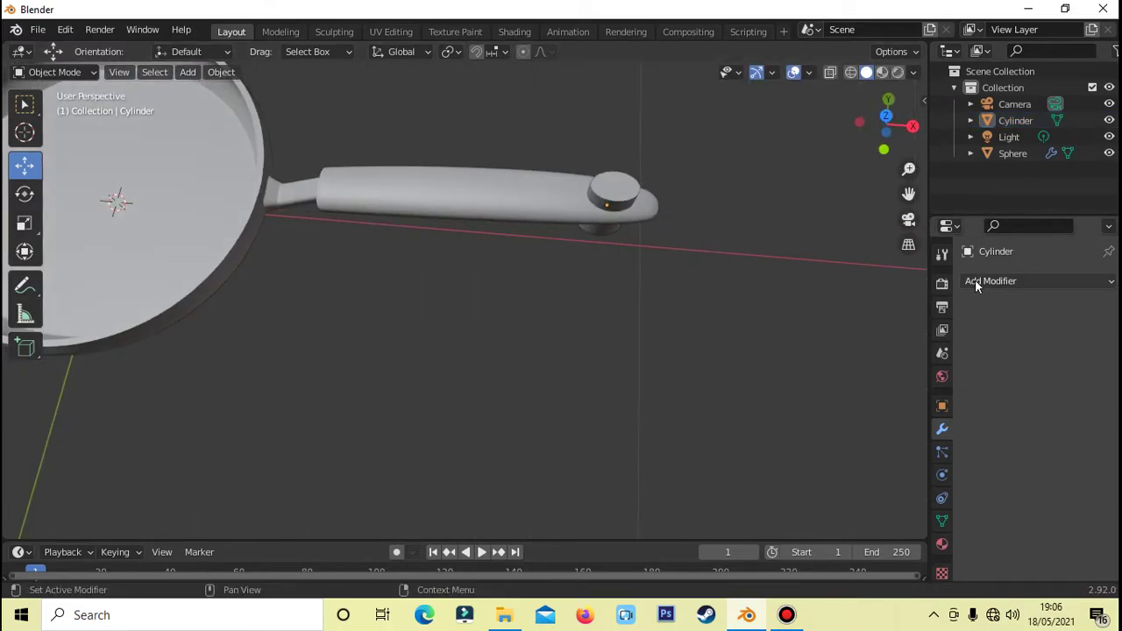
# Add a Difference Boolean modifier to the frying pan, below its Subdivision Surface modifier.
pyautogui.click(466, 207)
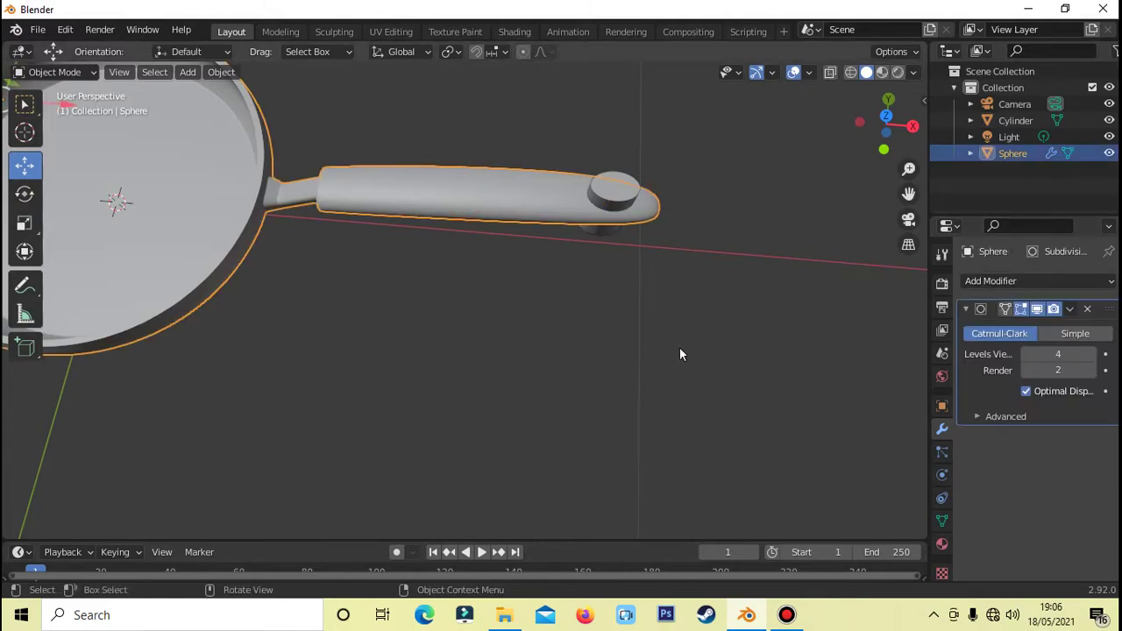
pyautogui.click(1061, 285)
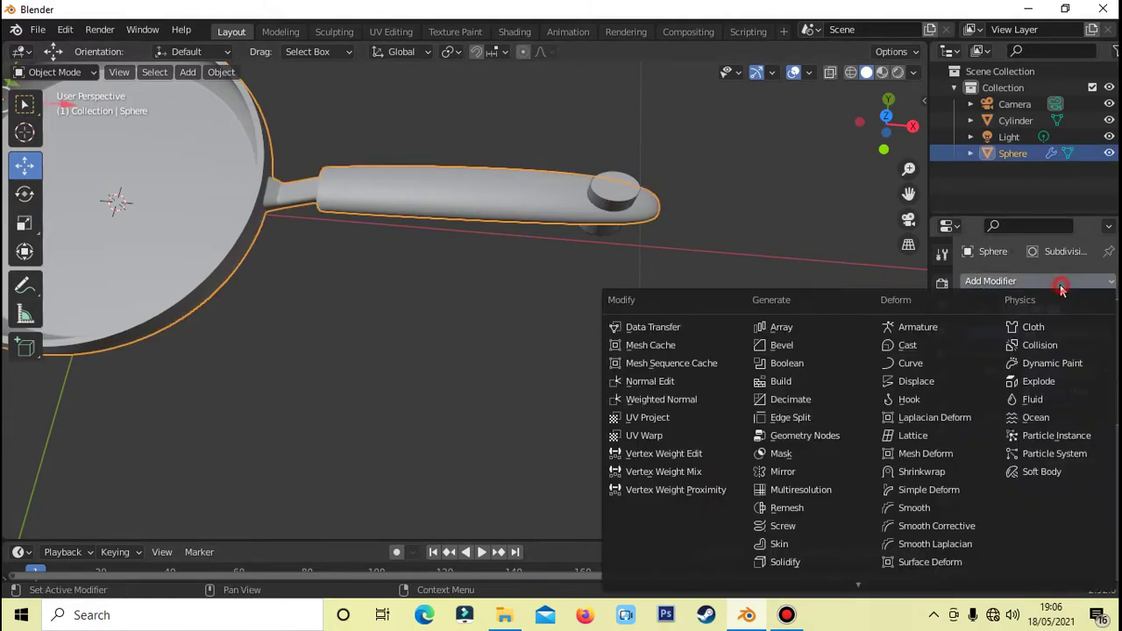
pyautogui.click(796, 365)
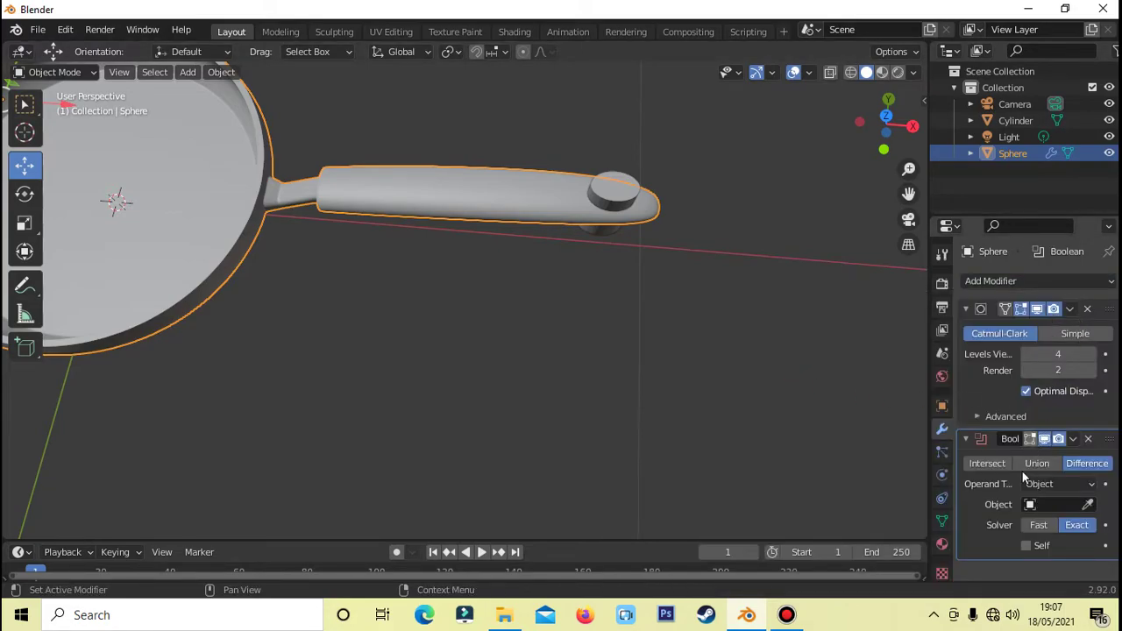
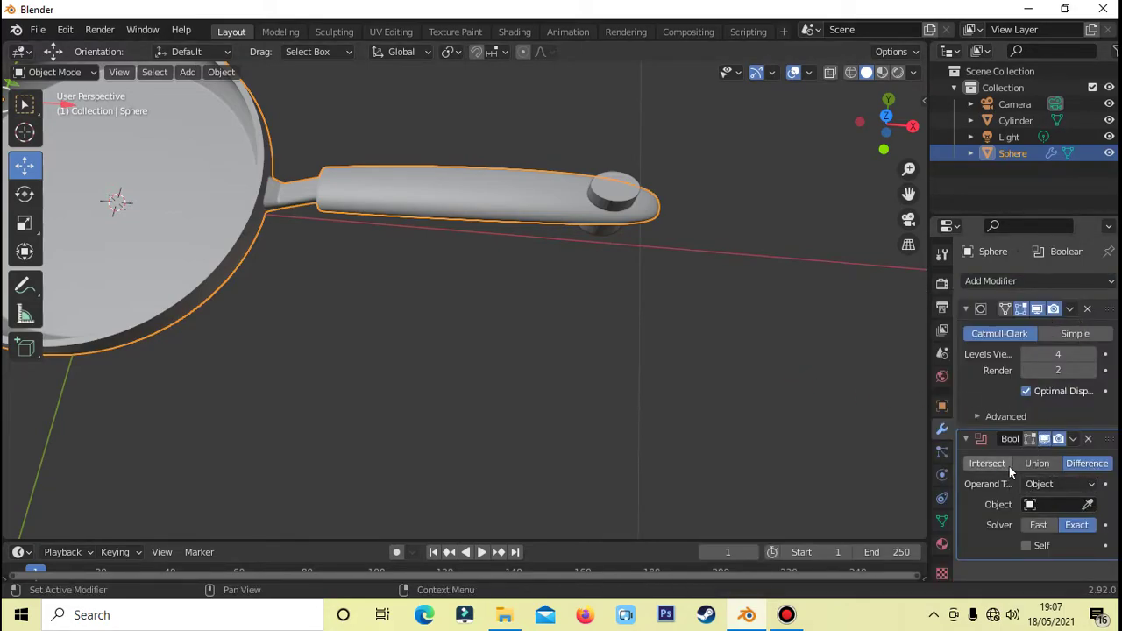
# Set the Boolean modifier's object to Cylinder and apply the cut to the pan.
pyautogui.click(1088, 506)
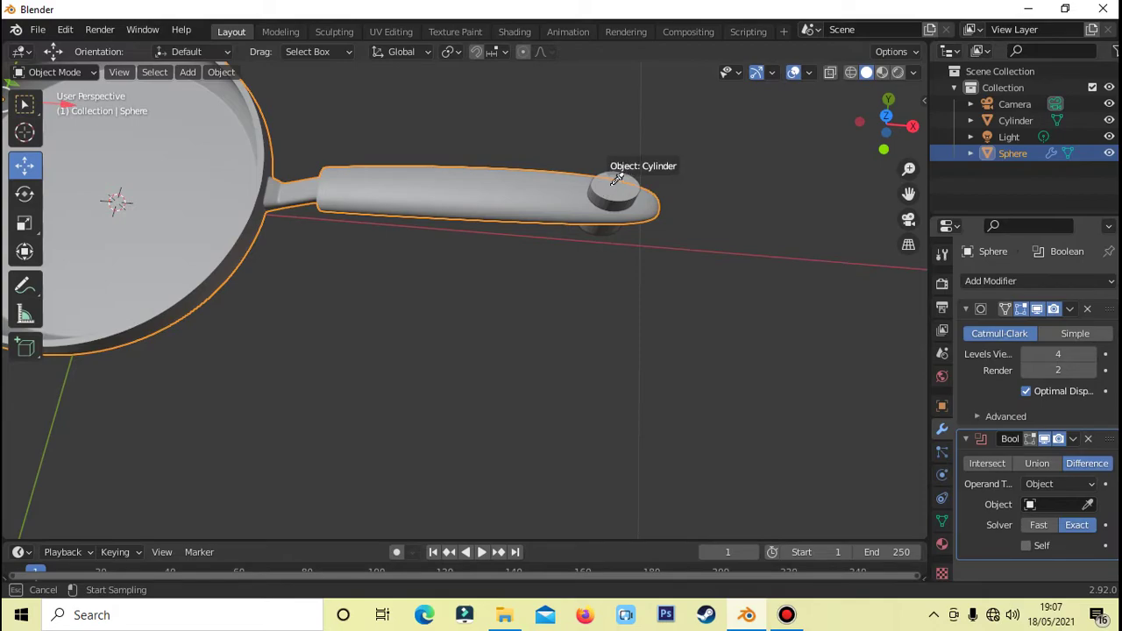
pyautogui.click(612, 184)
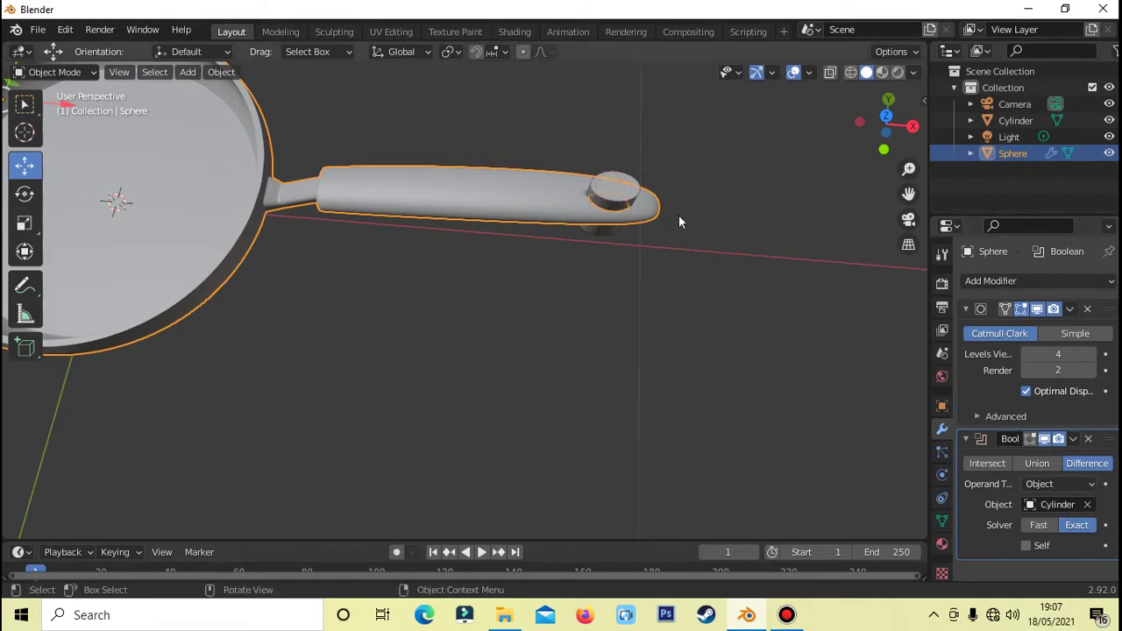
pyautogui.click(1069, 445)
pyautogui.click(989, 457)
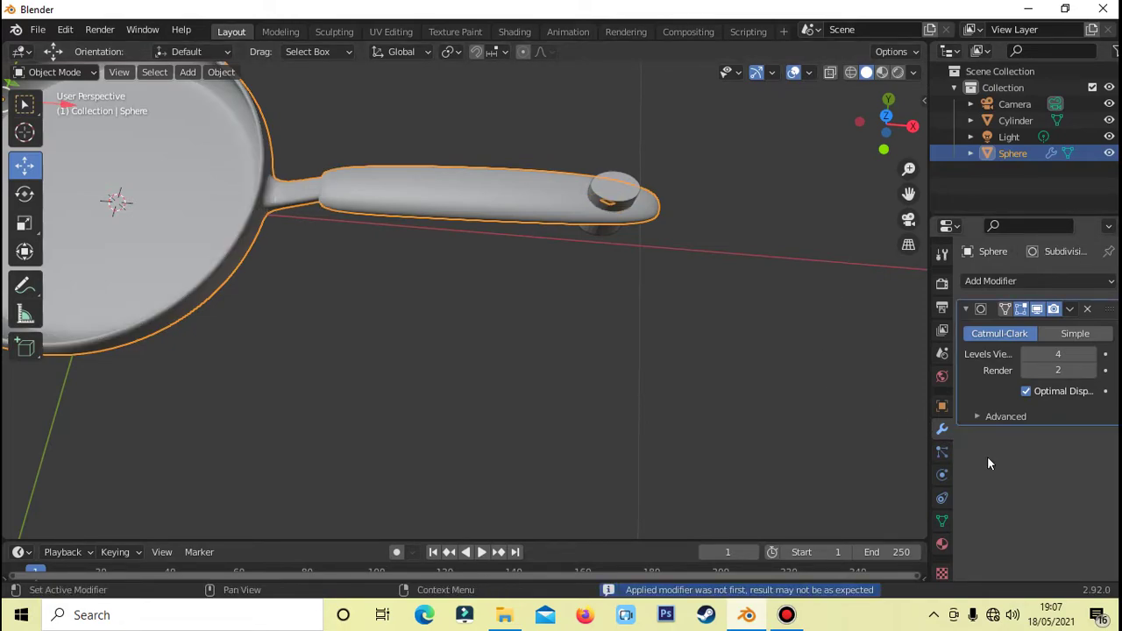
# Move the cutter cylinder up out of the handle and view along the handle.
pyautogui.click(618, 189)
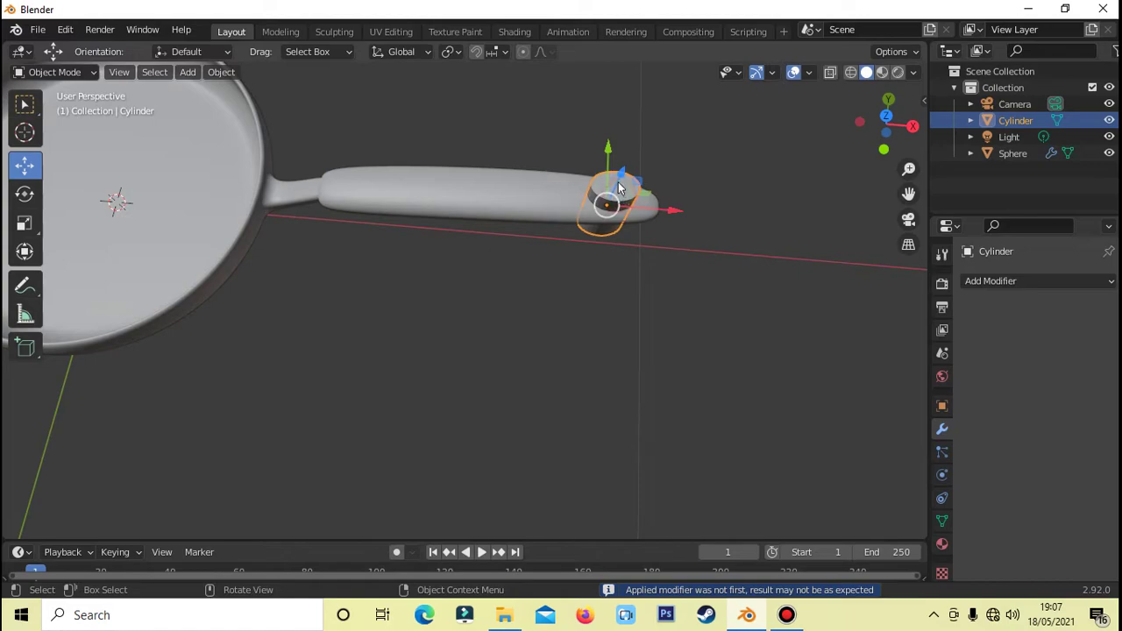
pyautogui.moveTo(618, 181); pyautogui.dragTo(652, 91)
pyautogui.click(675, 191)
pyautogui.moveTo(675, 191)
pyautogui.mouseDown(button='middle')
pyautogui.moveTo(506, 170)
pyautogui.moveTo(503, 195)
pyautogui.moveTo(496, 144)
pyautogui.mouseUp(button='middle')
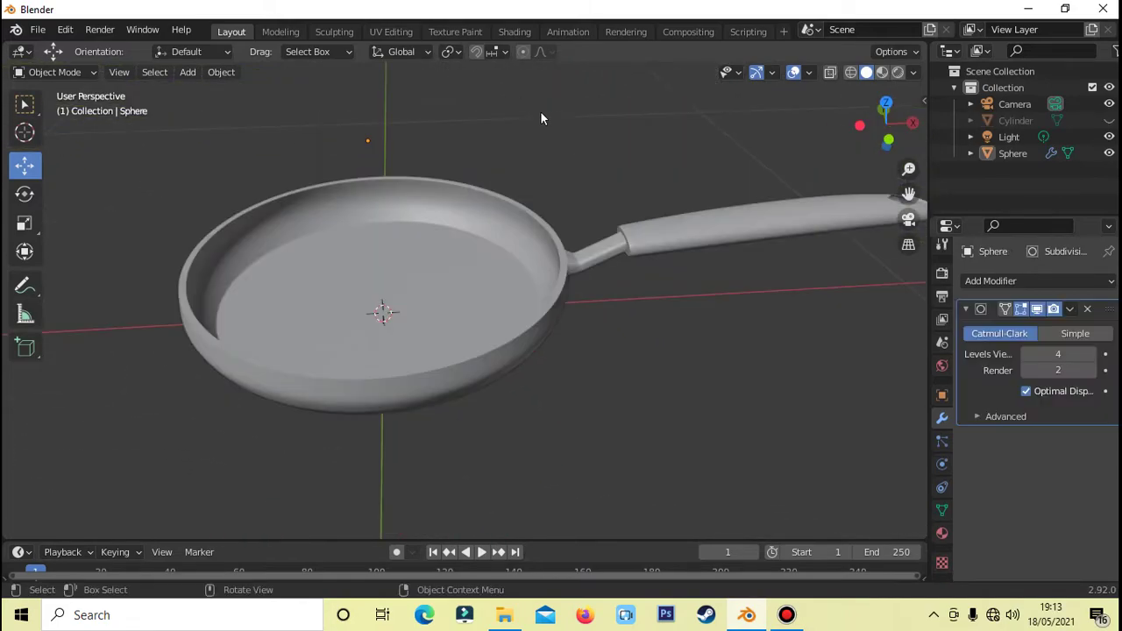
# In the Shading workspace, select the pan and create a new material for it.
pyautogui.click(519, 33)
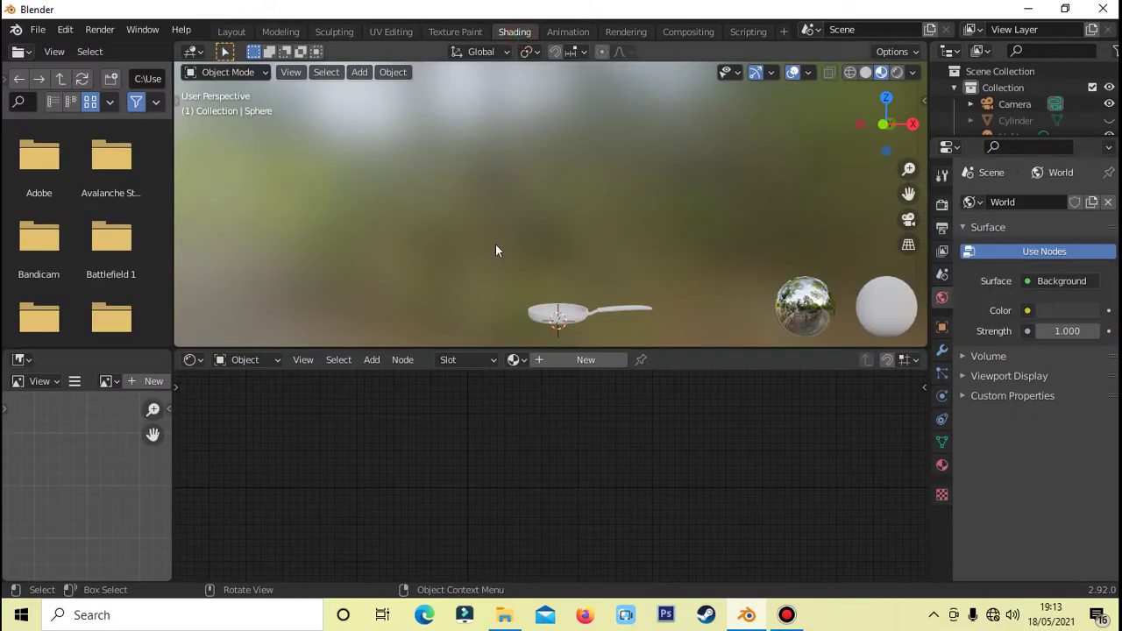
pyautogui.moveTo(554, 229)
pyautogui.mouseDown(button='middle')
pyautogui.moveTo(557, 207)
pyautogui.moveTo(521, 155)
pyautogui.mouseUp(button='middle')
pyautogui.scroll(2, 521, 155)
pyautogui.click(520, 185)
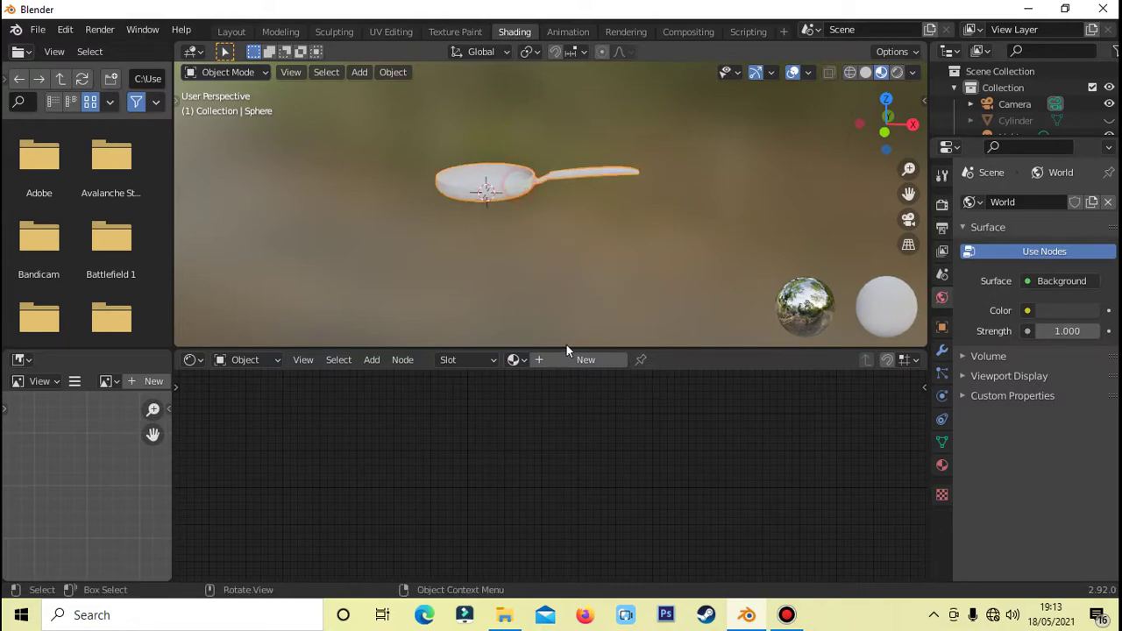
pyautogui.click(557, 359)
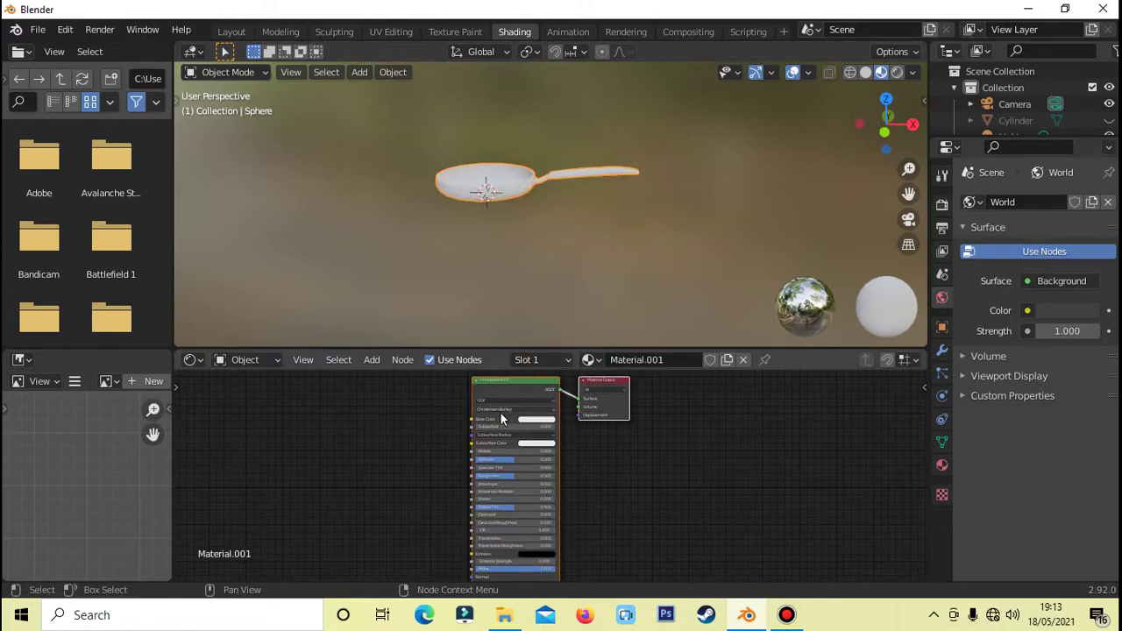
pyautogui.scroll(3, 501, 419)
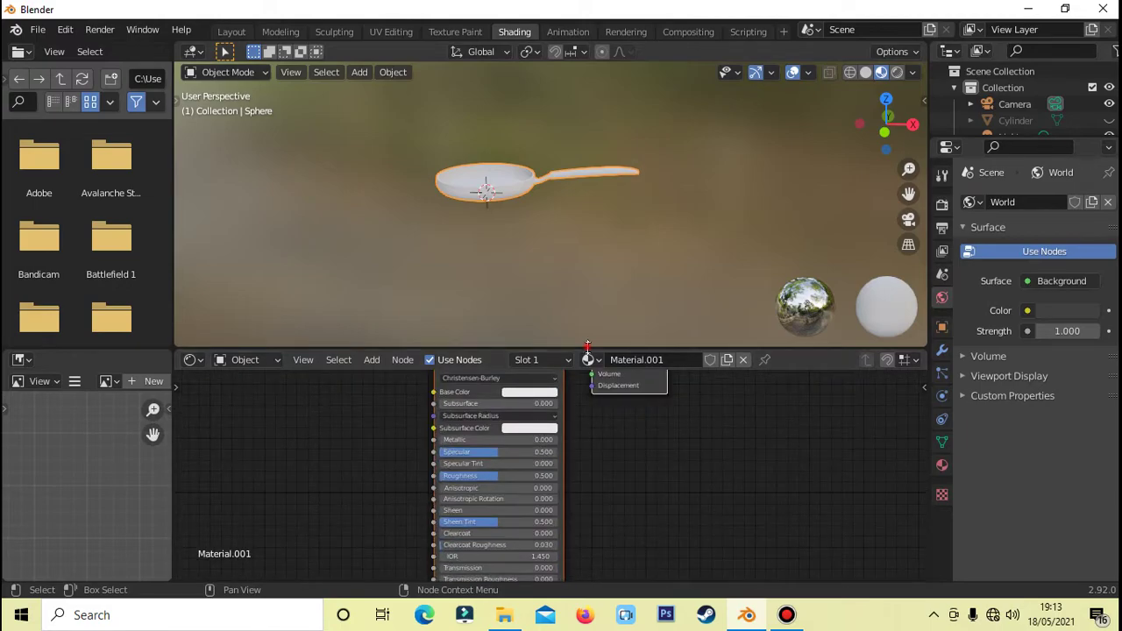
pyautogui.moveTo(587, 346); pyautogui.dragTo(587, 251)
# Set the new material's base colour to black.
pyautogui.click(526, 343)
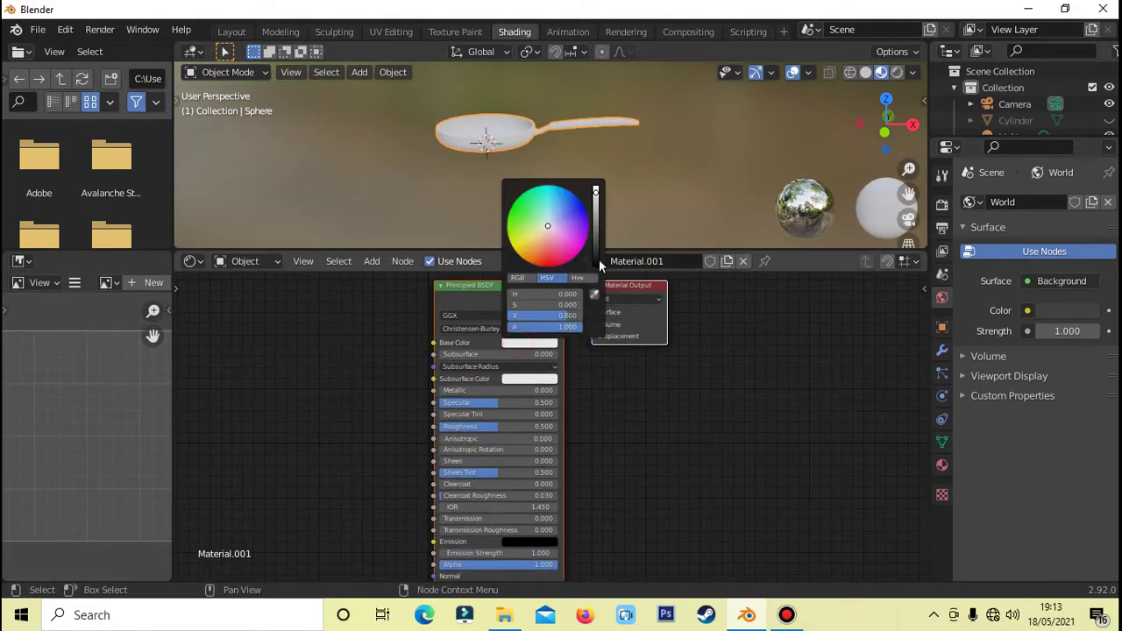
pyautogui.moveTo(595, 191); pyautogui.dragTo(596, 263)
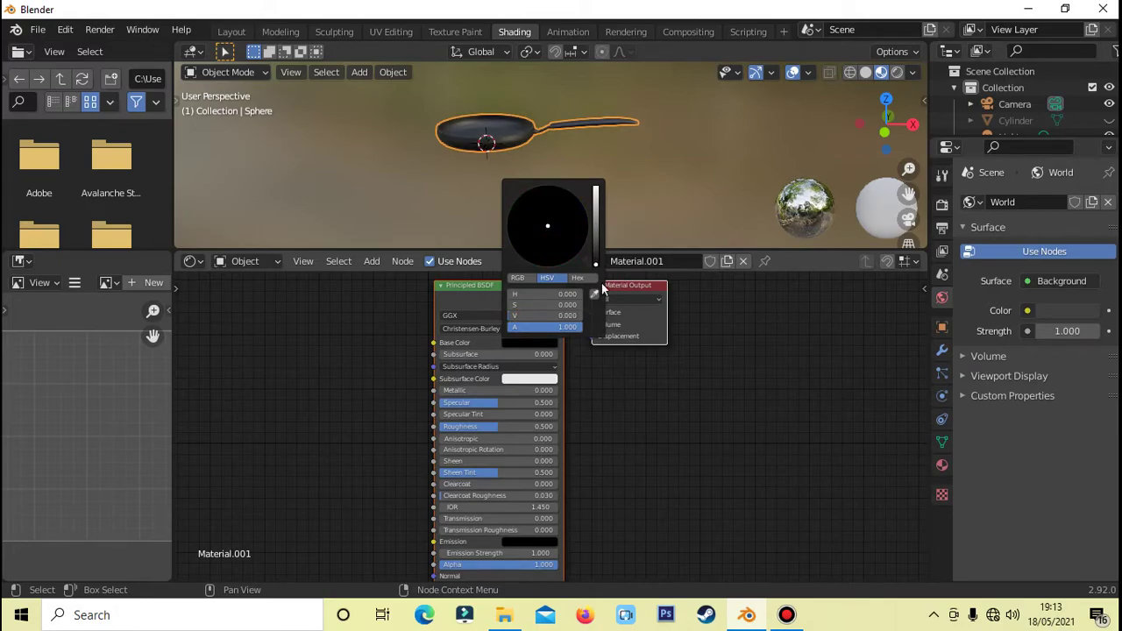
pyautogui.scroll(2, 510, 147)
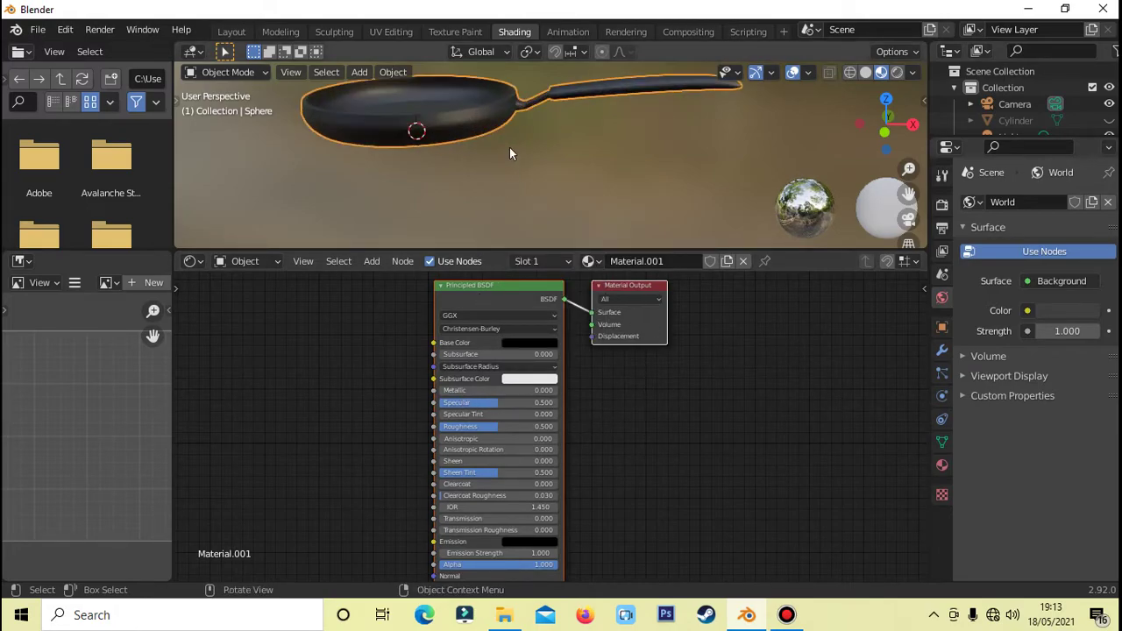
pyautogui.scroll(2, 535, 180)
pyautogui.scroll(2, 550, 207)
pyautogui.scroll(-1, 551, 208)
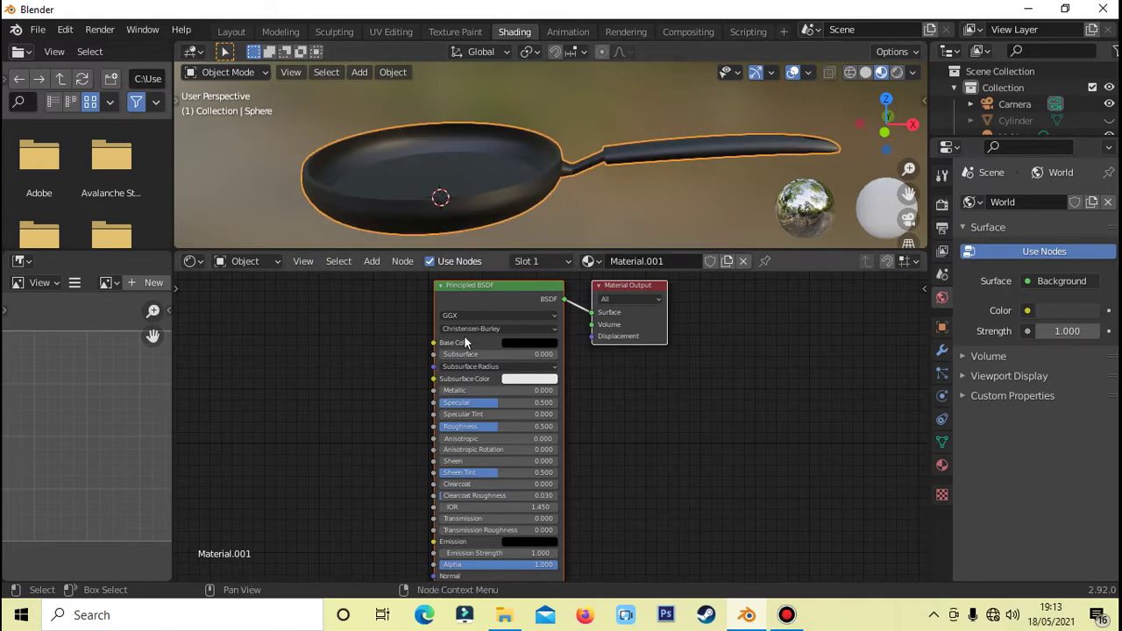
# Set Metallic to 0.700 and Roughness to 0.177, then return to Layout.
pyautogui.moveTo(448, 391); pyautogui.dragTo(525, 391)
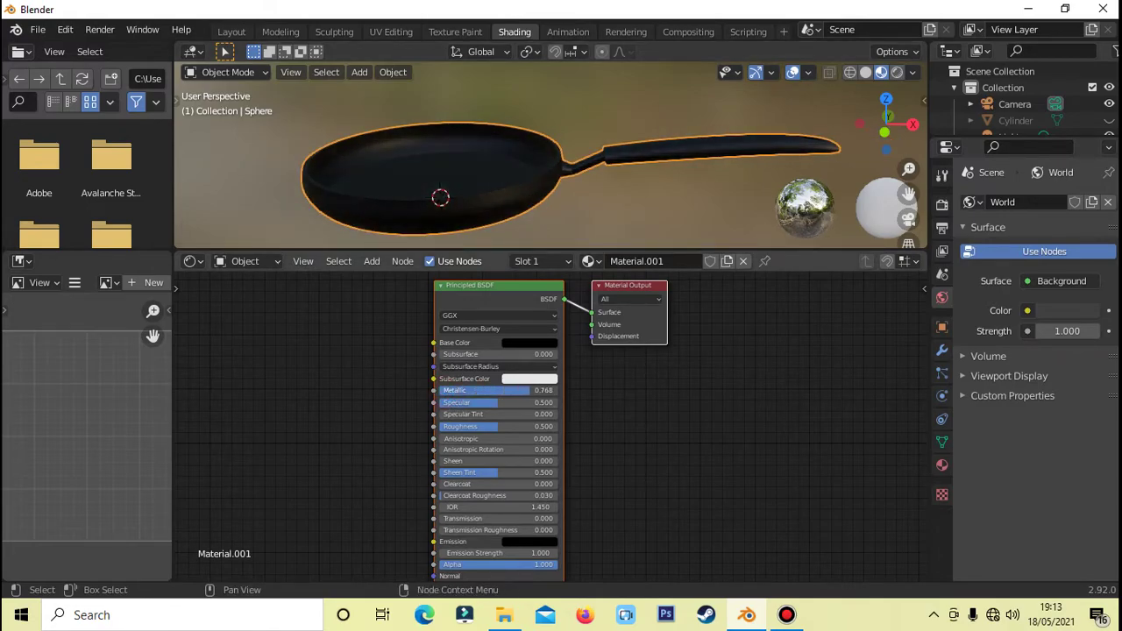
pyautogui.moveTo(500, 390); pyautogui.dragTo(495, 390)
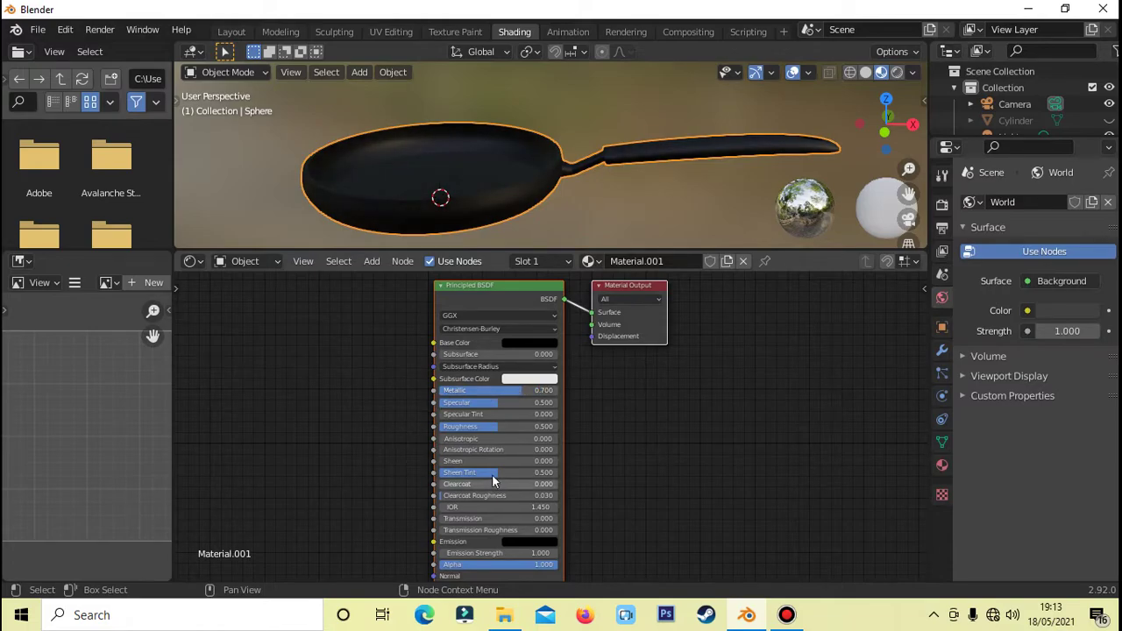
pyautogui.moveTo(499, 426)
pyautogui.mouseDown()
pyautogui.moveTo(452, 427)
pyautogui.moveTo(463, 427)
pyautogui.mouseUp()
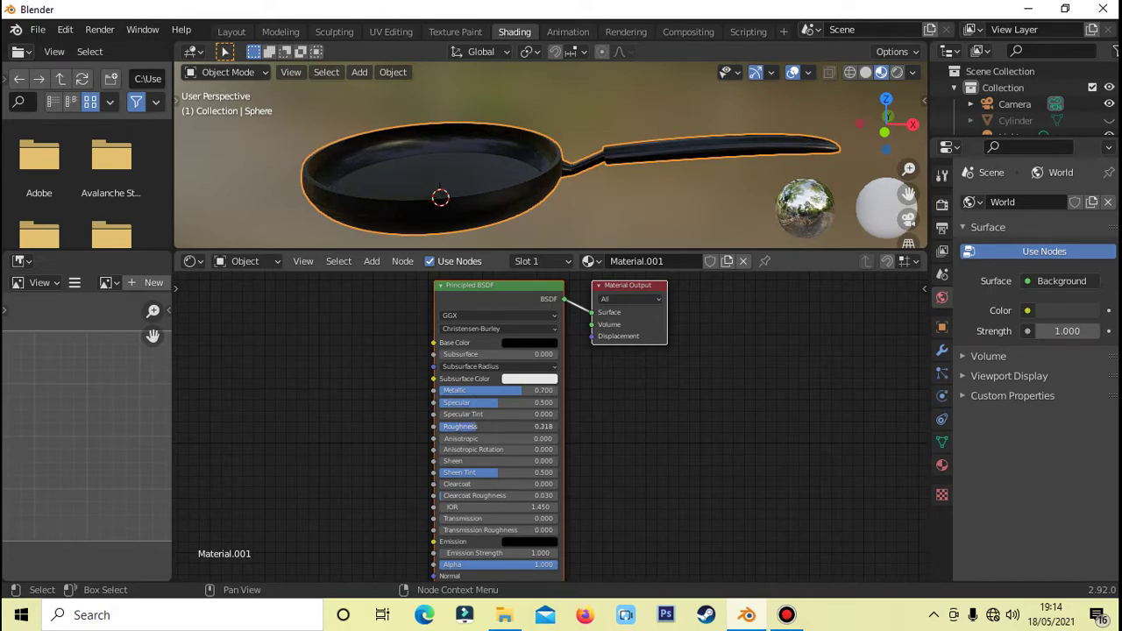
pyautogui.moveTo(463, 427); pyautogui.dragTo(457, 427)
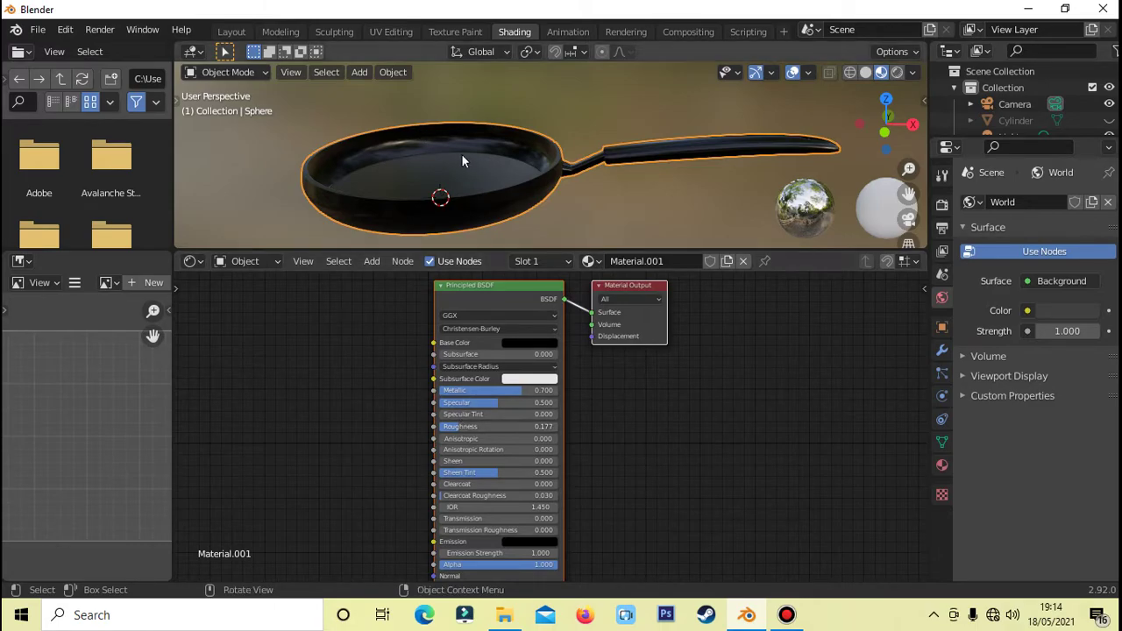
pyautogui.scroll(-1, 463, 156)
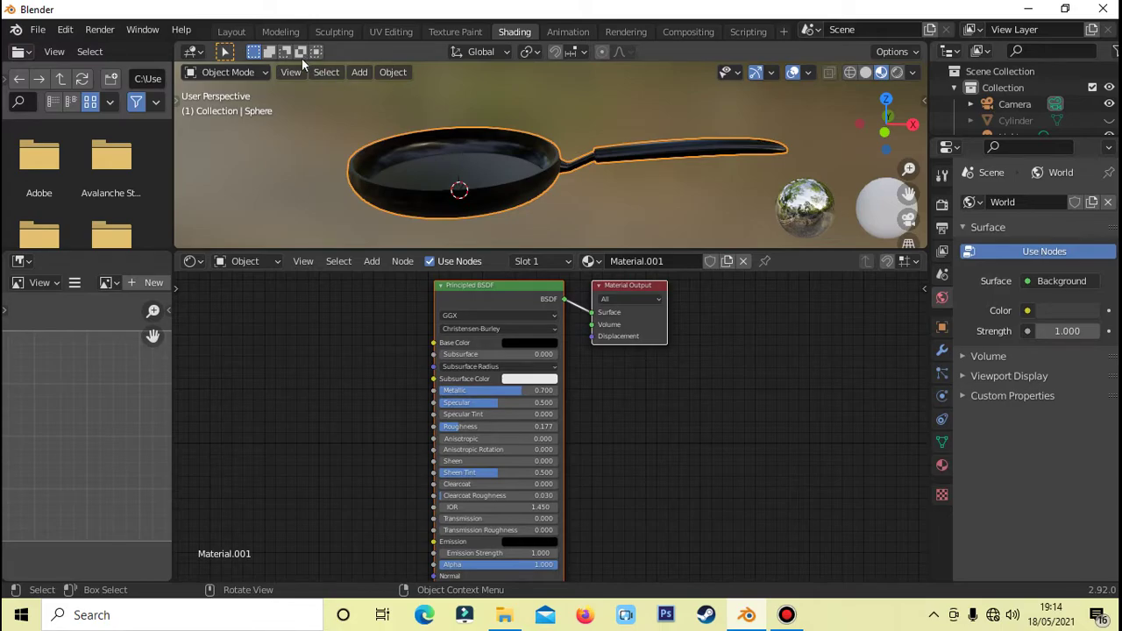
pyautogui.click(233, 32)
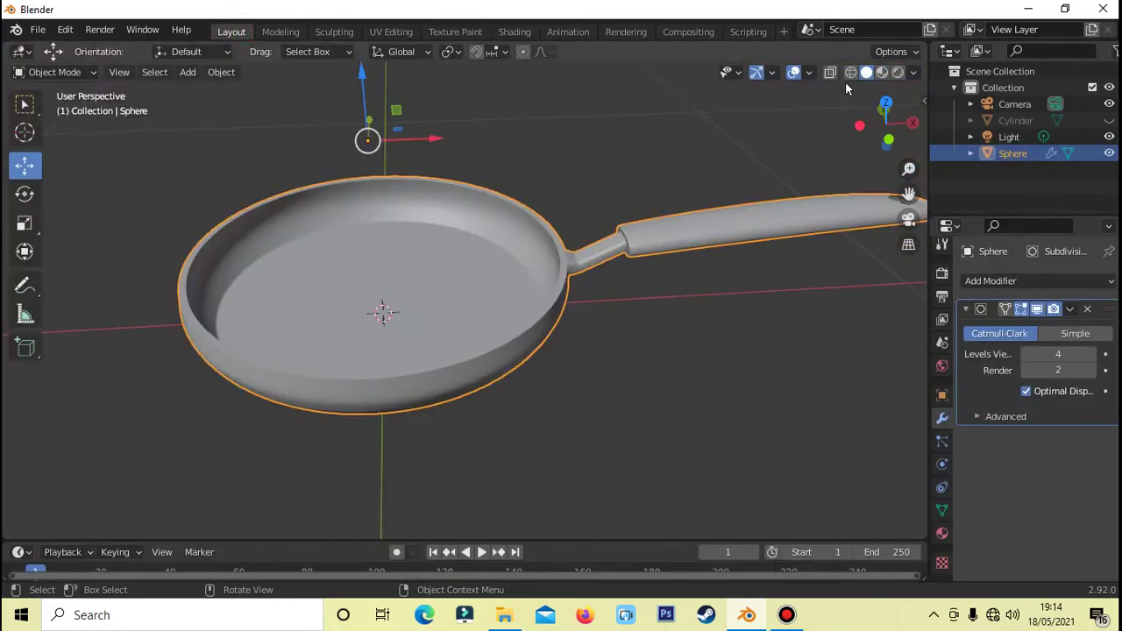
# Switch the viewport to Material Preview and put the pan into Edit Mode.
pyautogui.click(882, 72)
pyautogui.scroll(2, 670, 305)
pyautogui.moveTo(627, 276)
pyautogui.mouseDown(button='middle')
pyautogui.moveTo(670, 305)
pyautogui.moveTo(650, 303)
pyautogui.mouseUp(button='middle')
pyautogui.scroll(-1, 674, 320)
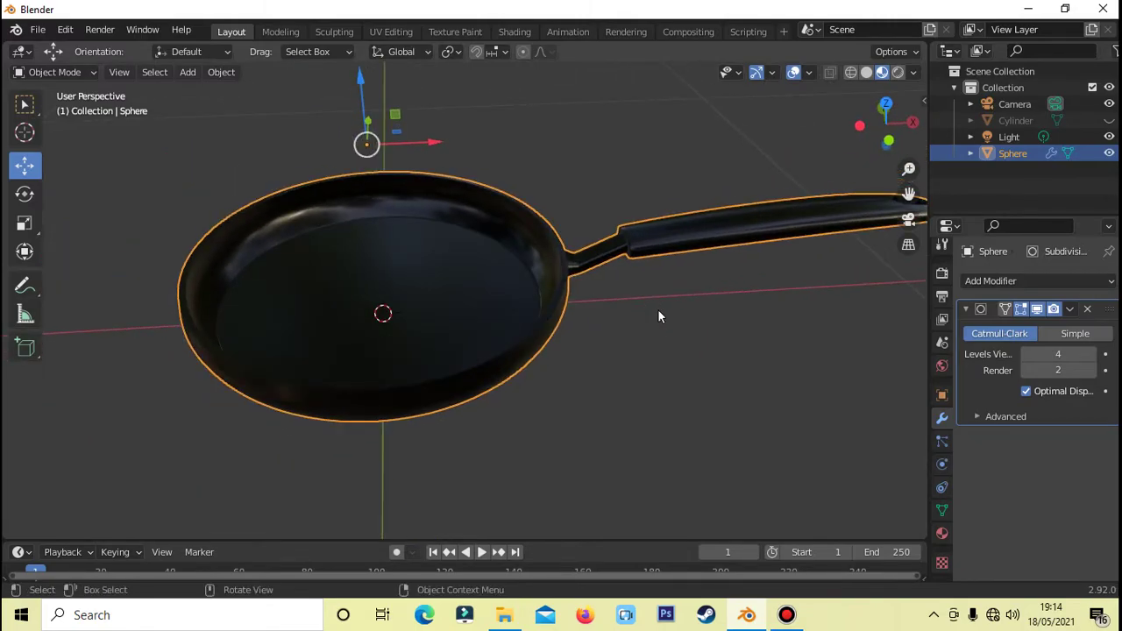
pyautogui.scroll(1, 667, 318)
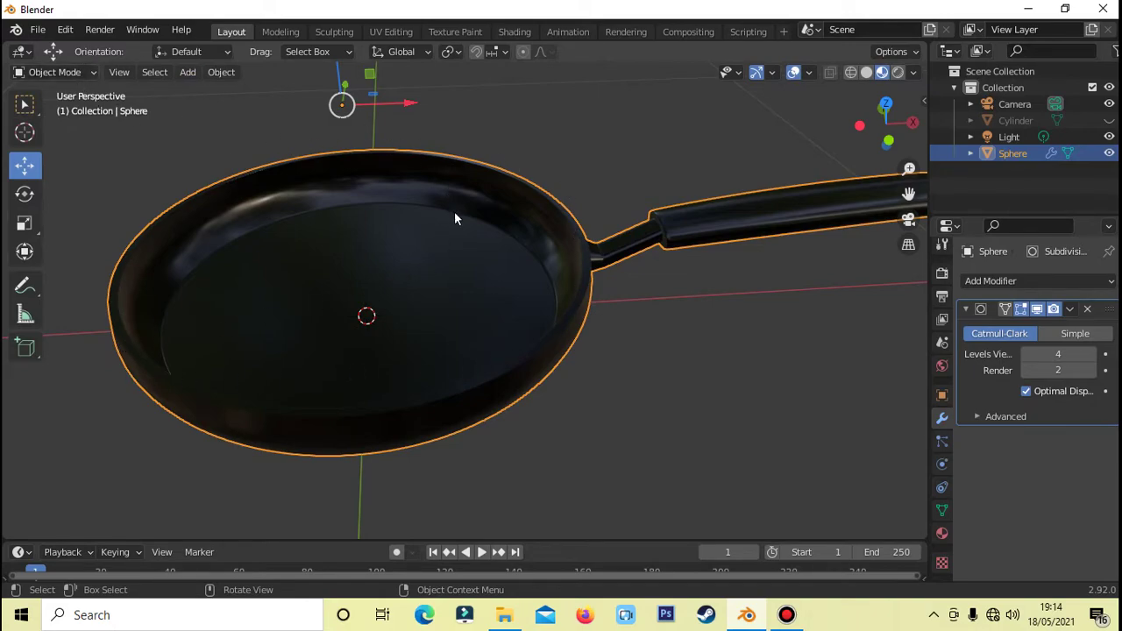
pyautogui.press('Tab')
pyautogui.scroll(1, 610, 316)
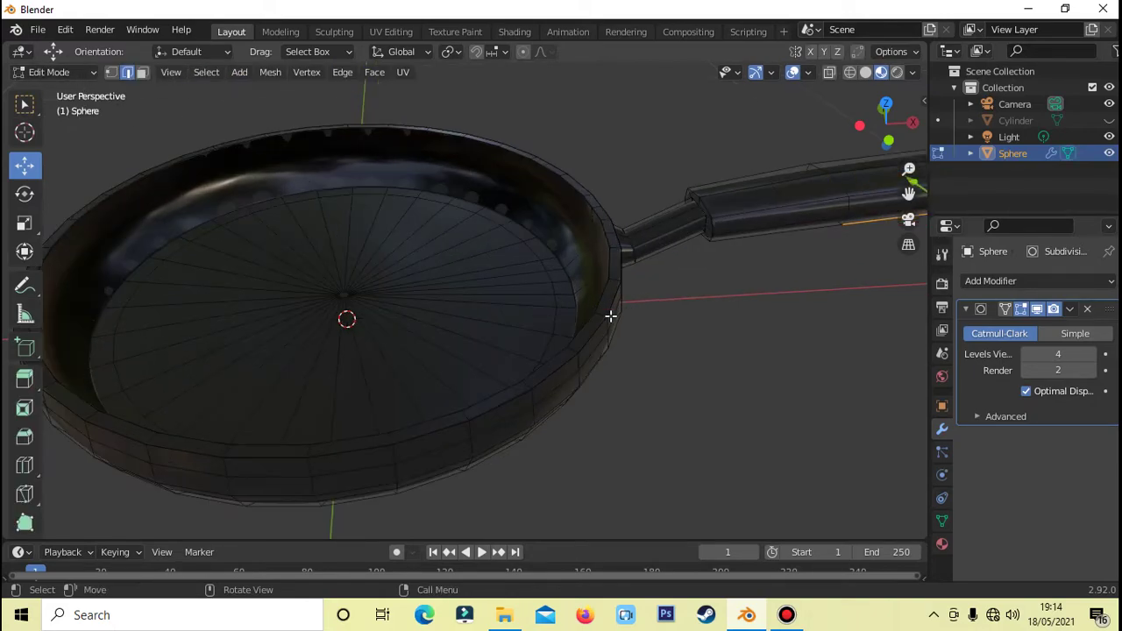
pyautogui.moveTo(645, 328); pyautogui.dragTo(693, 331, button='middle')
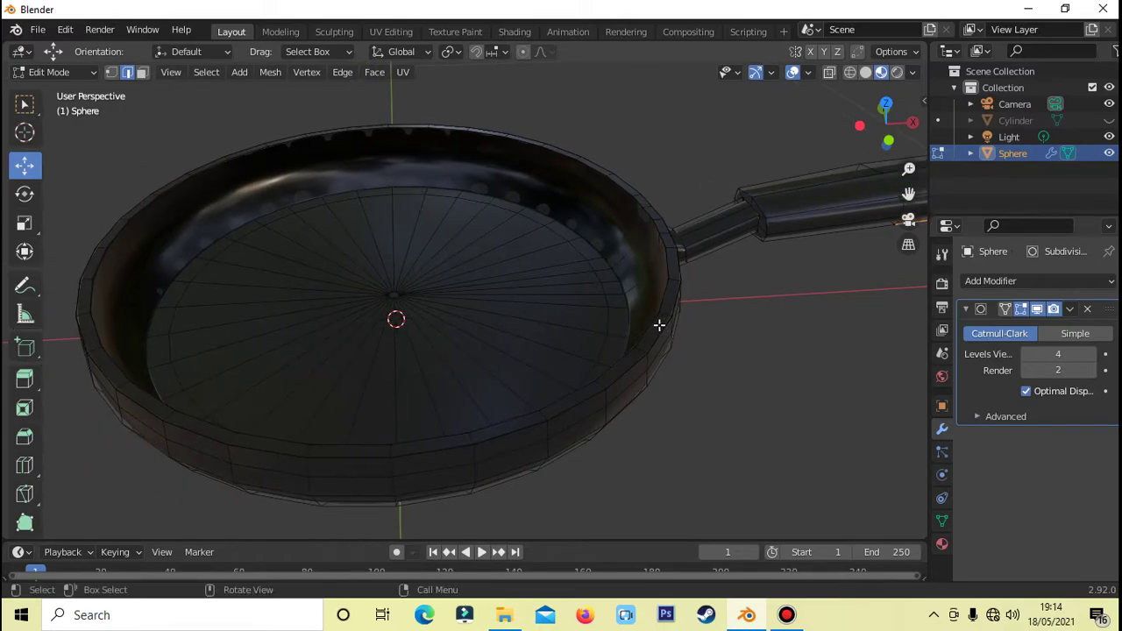
# In face select mode, select the strip of faces around the top of the rim.
pyautogui.click(660, 329)
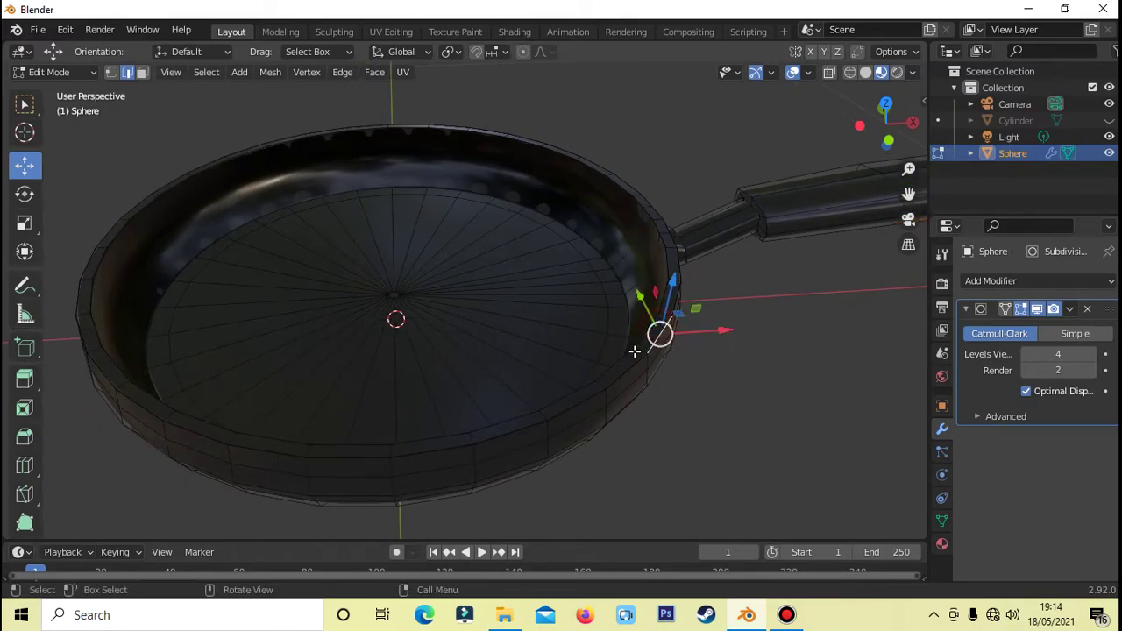
pyautogui.click(141, 72)
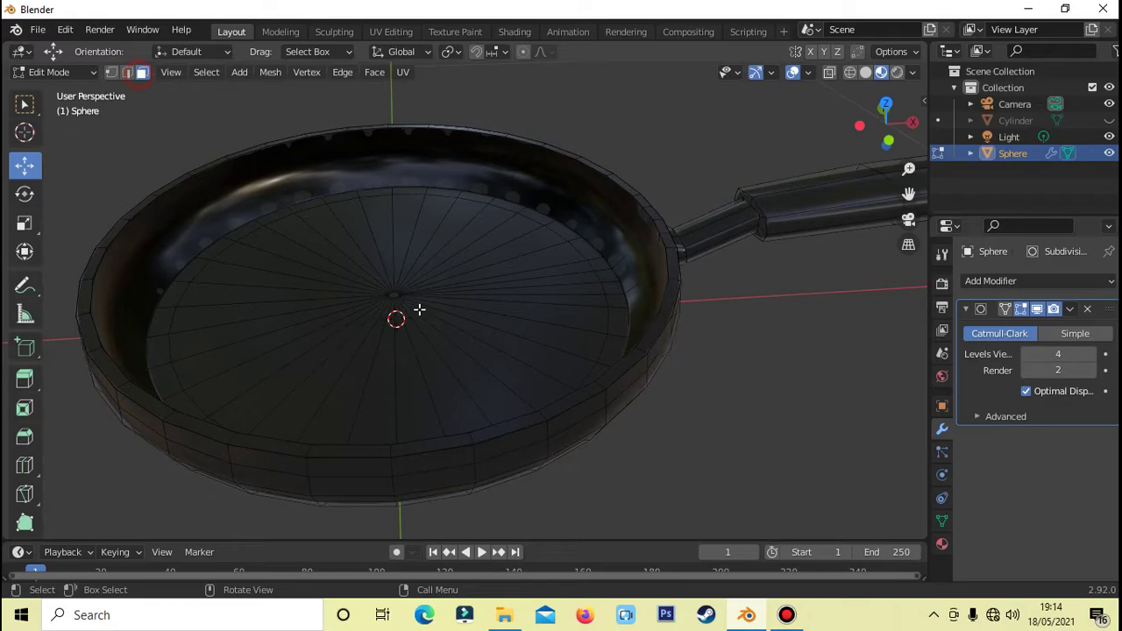
pyautogui.click(651, 335)
pyautogui.keyDown('shift'); pyautogui.click(621, 364); pyautogui.keyUp('shift')
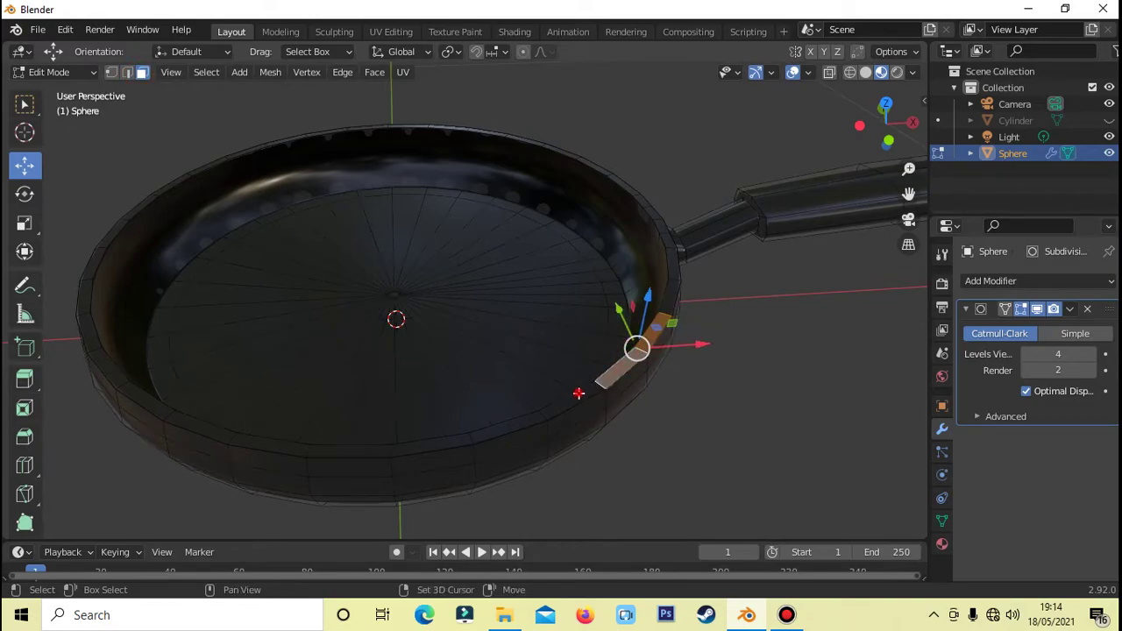
pyautogui.keyDown('shift'); pyautogui.click(578, 394); pyautogui.keyUp('shift')
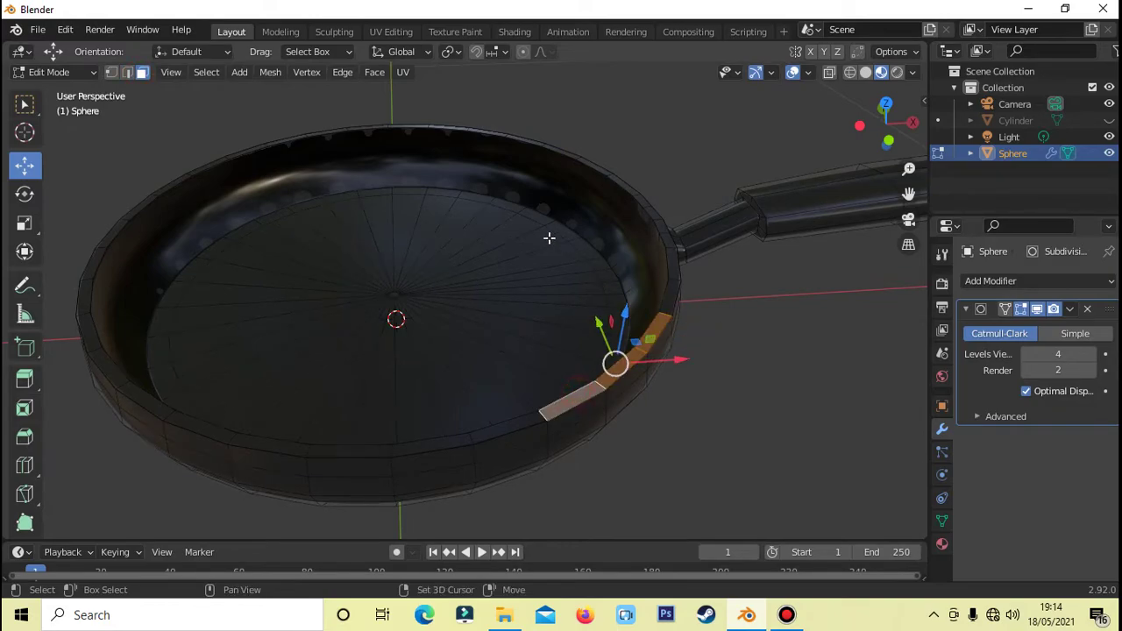
pyautogui.keyDown('ctrl'); pyautogui.click(527, 139); pyautogui.keyUp('ctrl')
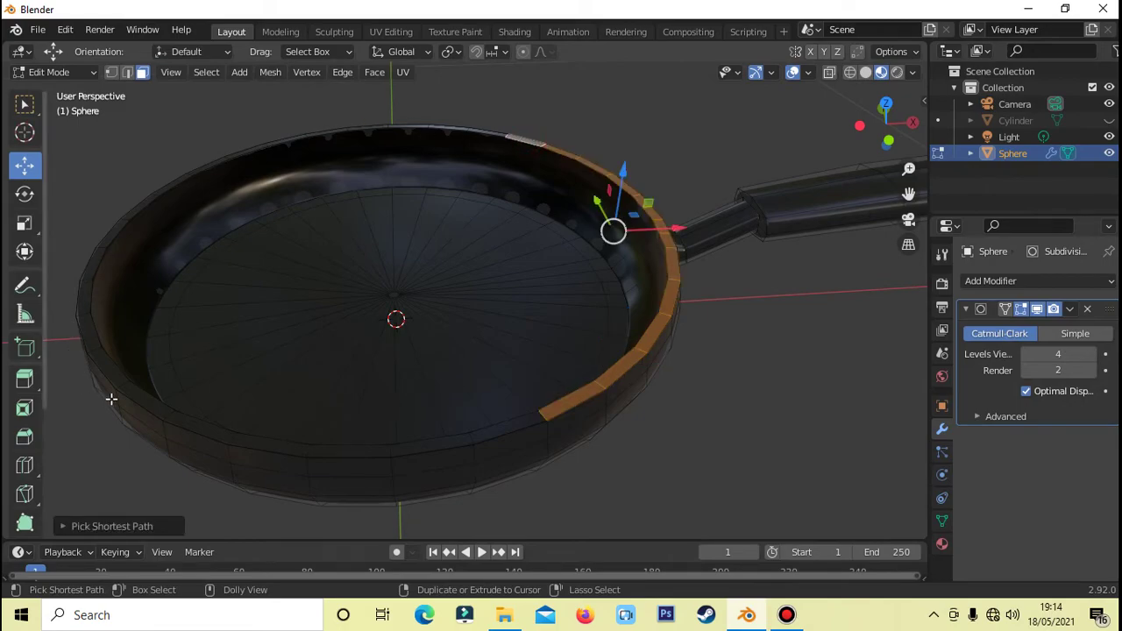
pyautogui.keyDown('ctrl'); pyautogui.click(140, 396); pyautogui.keyUp('ctrl')
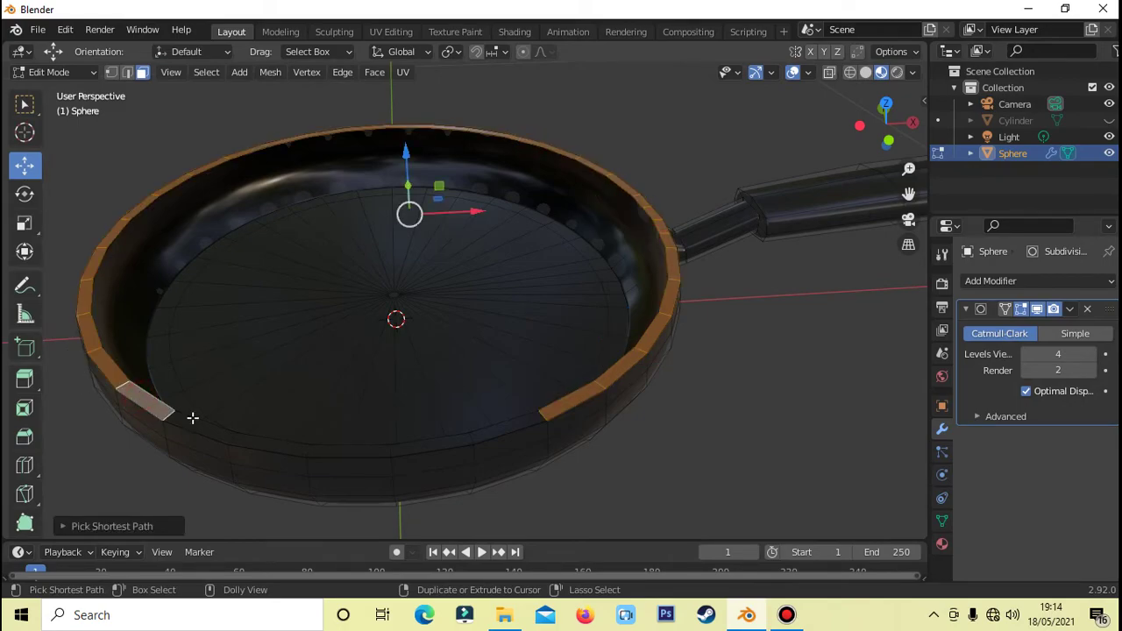
pyautogui.keyDown('ctrl'); pyautogui.click(514, 425); pyautogui.keyUp('ctrl')
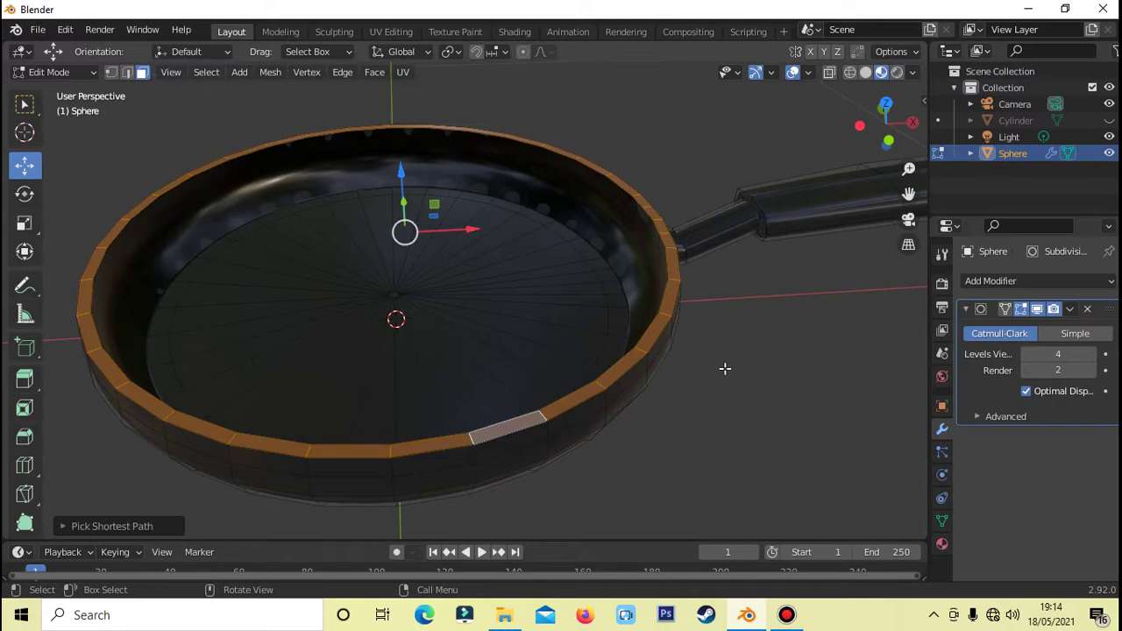
# Add a second material slot to the pan holding a new material.
pyautogui.click(945, 545)
pyautogui.rightClick(991, 439)
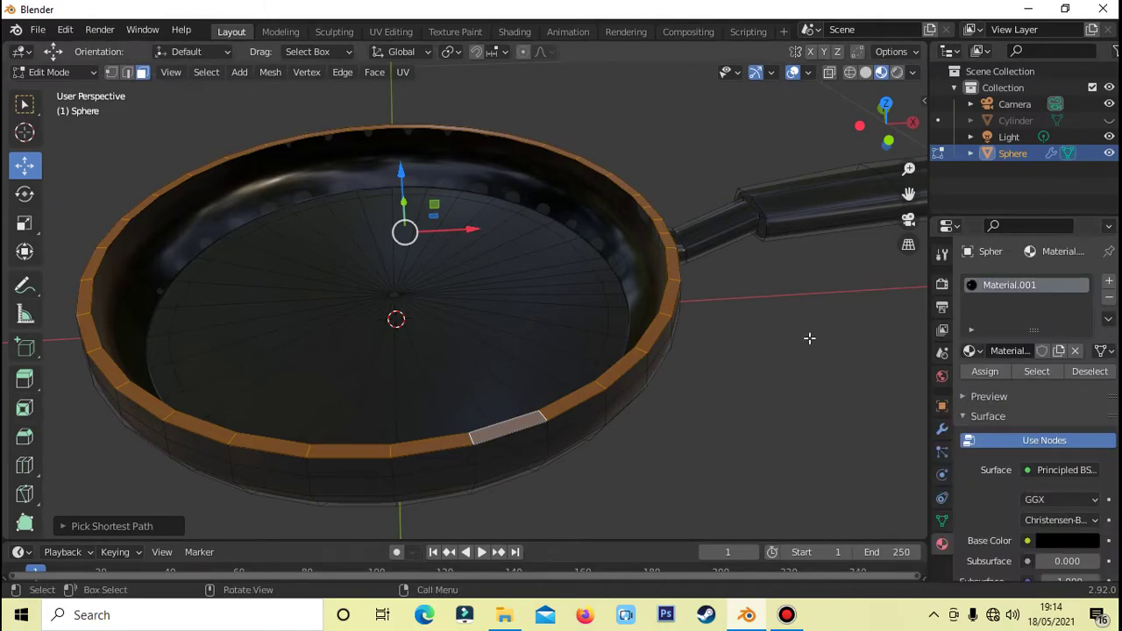
pyautogui.click(1109, 282)
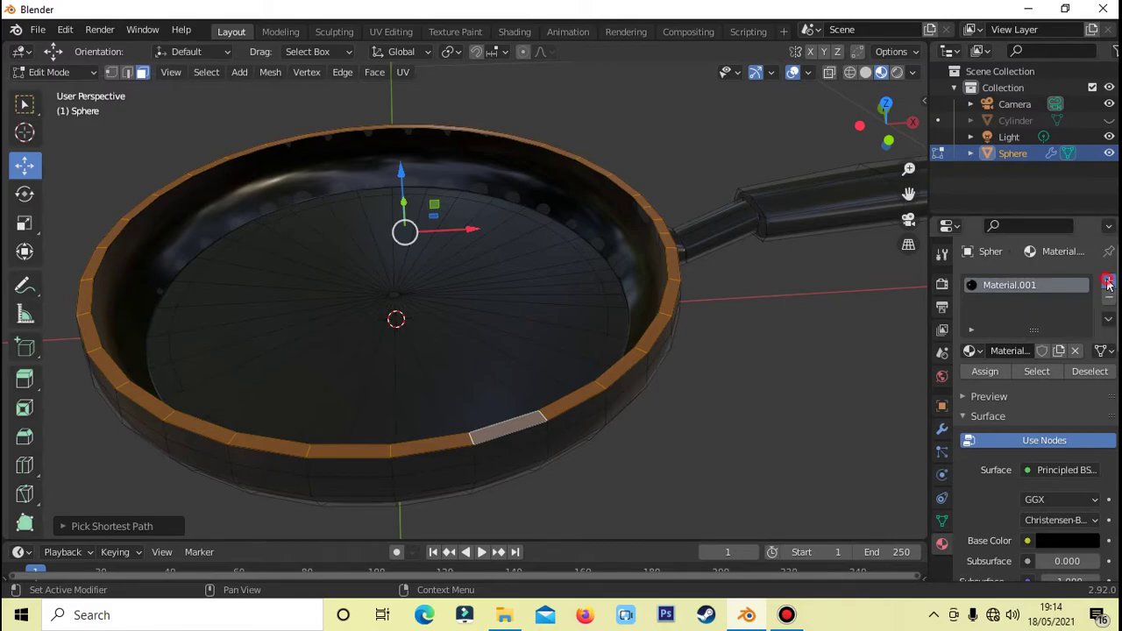
pyautogui.click(1000, 387)
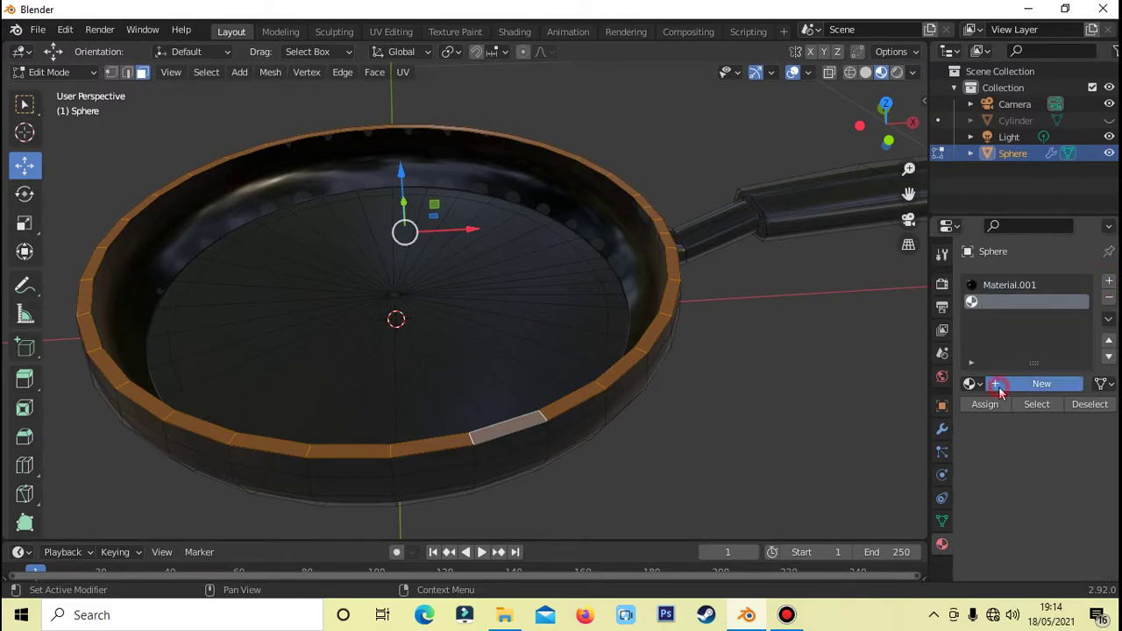
pyautogui.scroll(-2, 1057, 545)
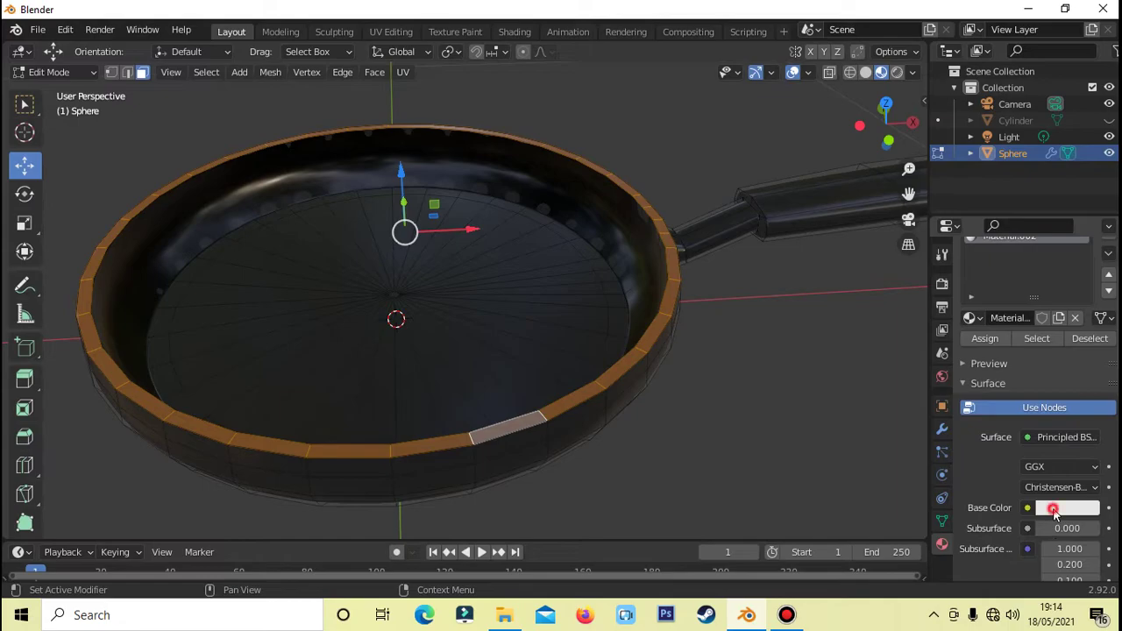
# Make the new material white, fully metallic with low roughness, and assign it to the rim faces.
pyautogui.click(1055, 511)
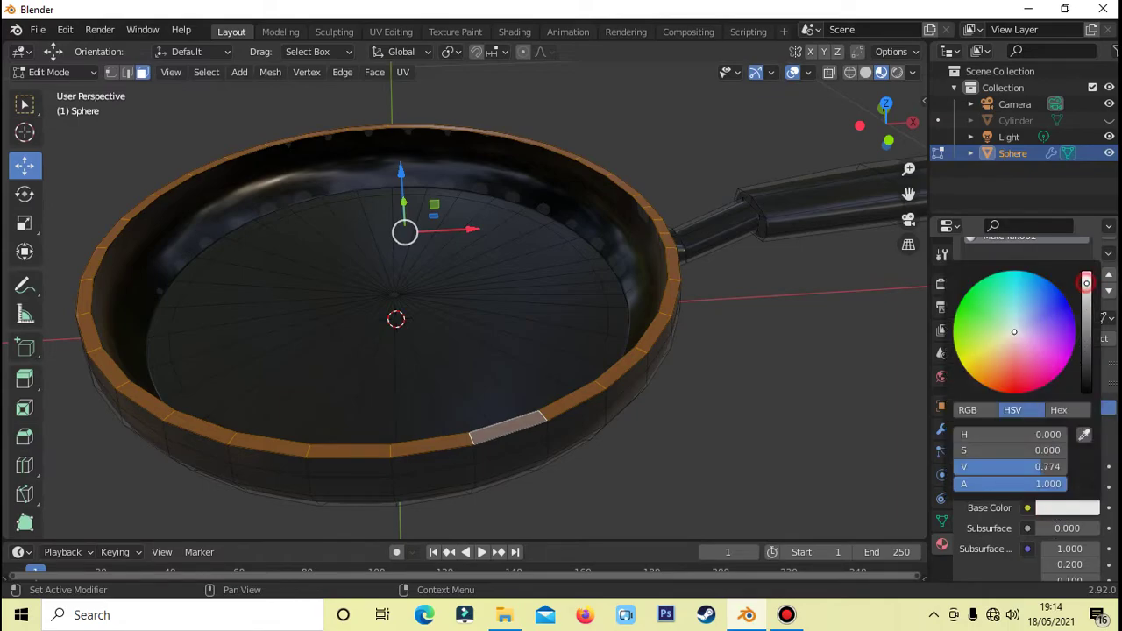
pyautogui.moveTo(1087, 287); pyautogui.dragTo(1087, 272)
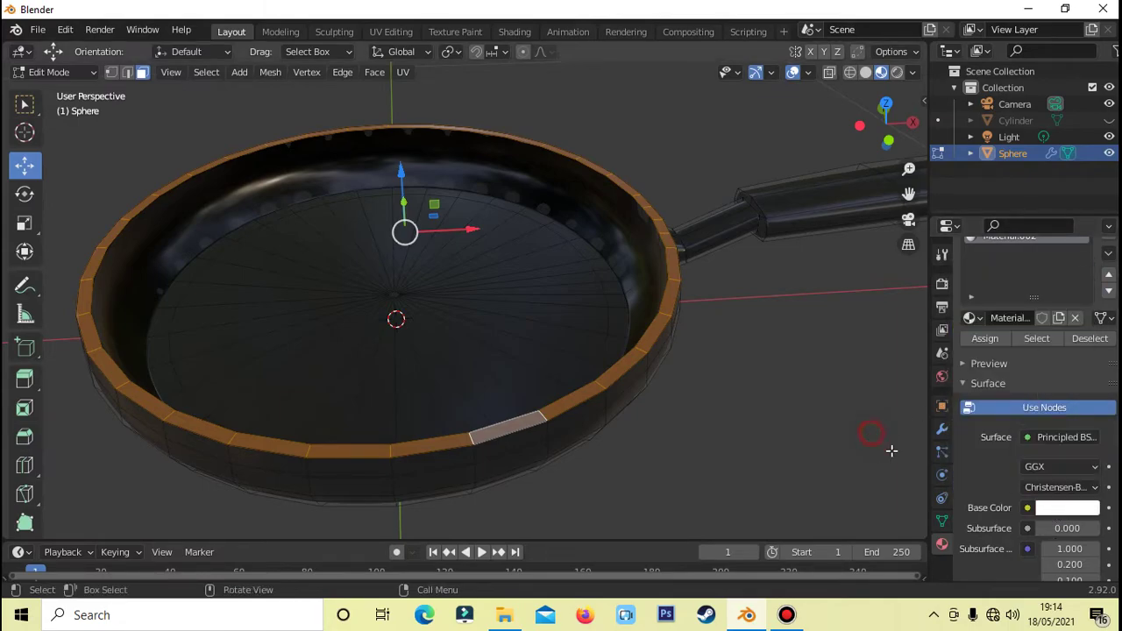
pyautogui.scroll(-1, 1043, 474)
pyautogui.scroll(-2, 1052, 490)
pyautogui.moveTo(1039, 491); pyautogui.dragTo(1103, 493)
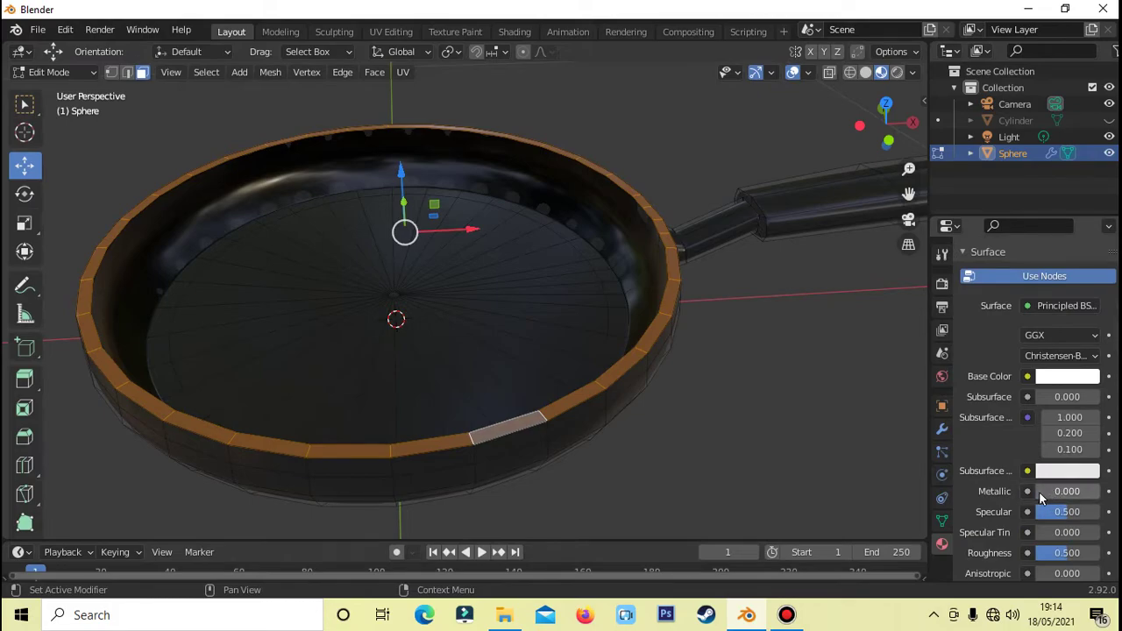
pyautogui.click(1067, 552)
pyautogui.moveTo(1068, 552); pyautogui.dragTo(1056, 553)
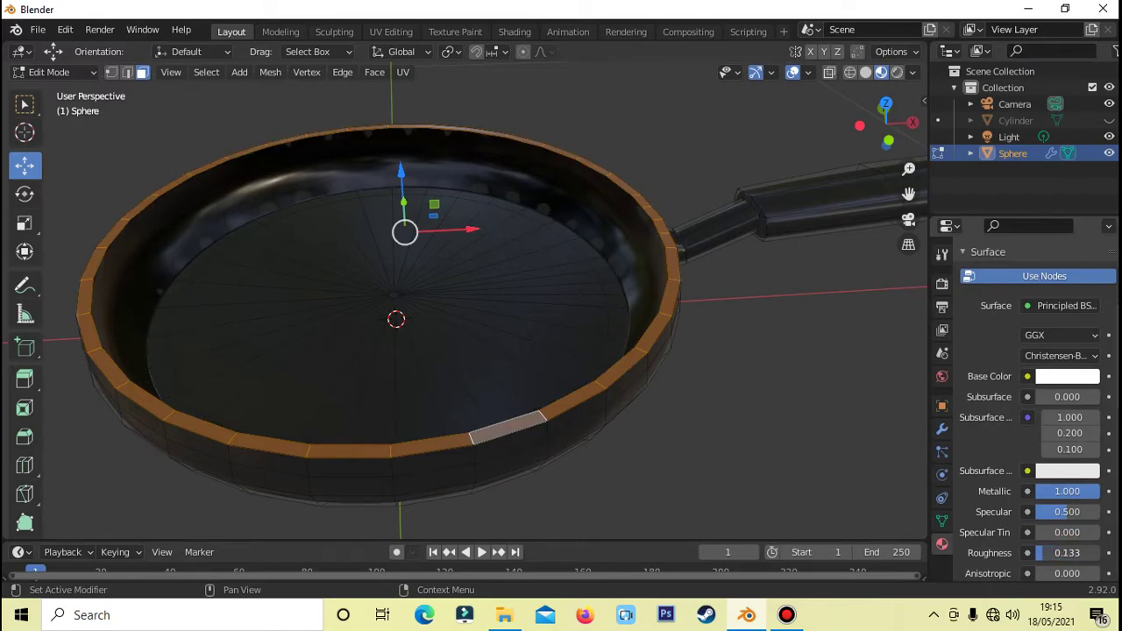
pyautogui.scroll(5, 1033, 412)
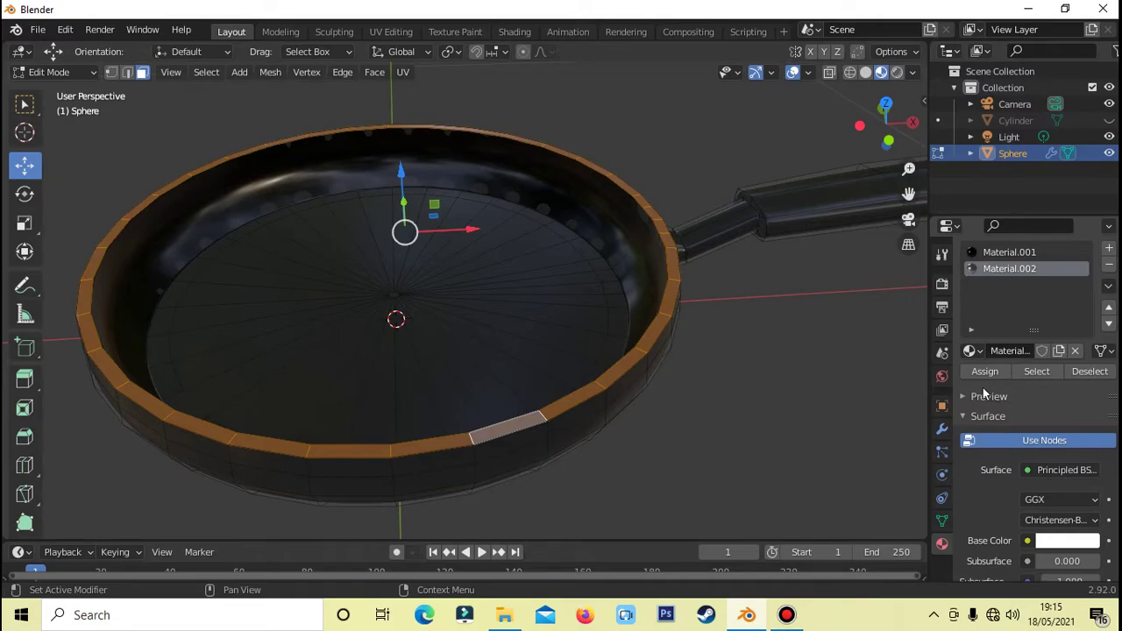
pyautogui.click(982, 374)
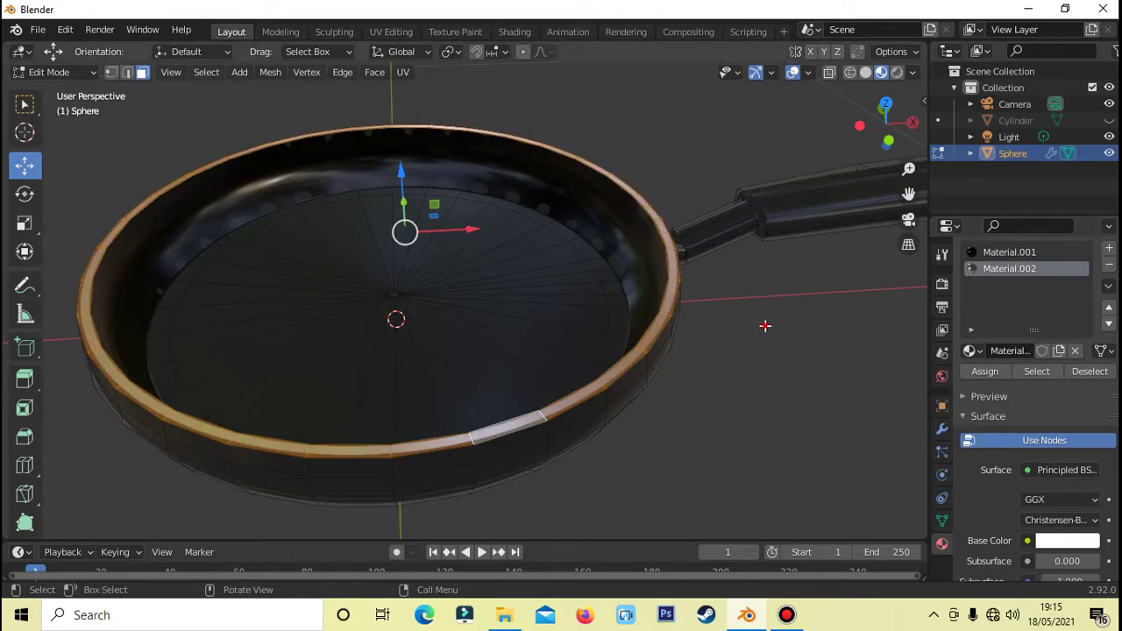
pyautogui.hotkey('alt', 'a')
# Orbit round to the handle and select a vertex at its tip.
pyautogui.moveTo(724, 378)
pyautogui.mouseDown(button='middle')
pyautogui.moveTo(749, 406)
pyautogui.moveTo(737, 390)
pyautogui.moveTo(791, 363)
pyautogui.moveTo(711, 354)
pyautogui.moveTo(677, 323)
pyautogui.moveTo(654, 370)
pyautogui.moveTo(623, 330)
pyautogui.moveTo(686, 292)
pyautogui.moveTo(748, 316)
pyautogui.mouseUp(button='middle')
pyautogui.scroll(-2, 665, 368)
pyautogui.scroll(1, 681, 316)
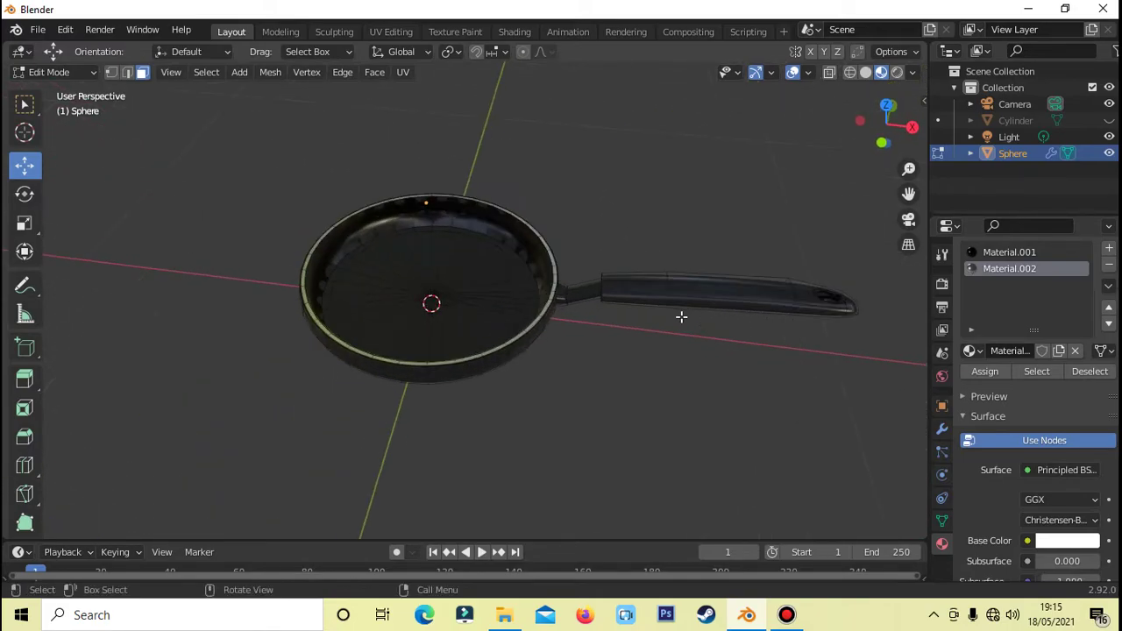
pyautogui.scroll(2, 694, 309)
pyautogui.moveTo(731, 223)
pyautogui.mouseDown(button='middle')
pyautogui.moveTo(684, 191)
pyautogui.moveTo(670, 254)
pyautogui.mouseUp(button='middle')
pyautogui.moveTo(781, 290)
pyautogui.keyDown('shift'); pyautogui.mouseDown(button='middle')
pyautogui.moveTo(697, 251)
pyautogui.moveTo(511, 216)
pyautogui.moveTo(516, 230)
pyautogui.moveTo(461, 236)
pyautogui.moveTo(466, 220)
pyautogui.moveTo(444, 236)
pyautogui.mouseUp(button='middle'); pyautogui.keyUp('shift')
pyautogui.scroll(2, 412, 309)
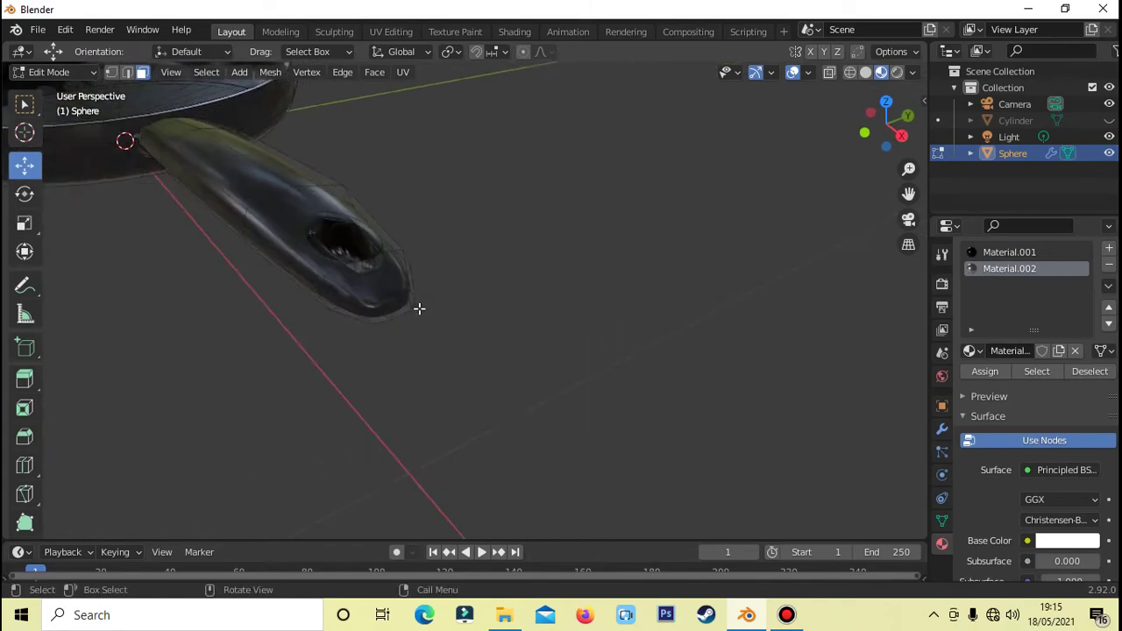
pyautogui.scroll(2, 412, 310)
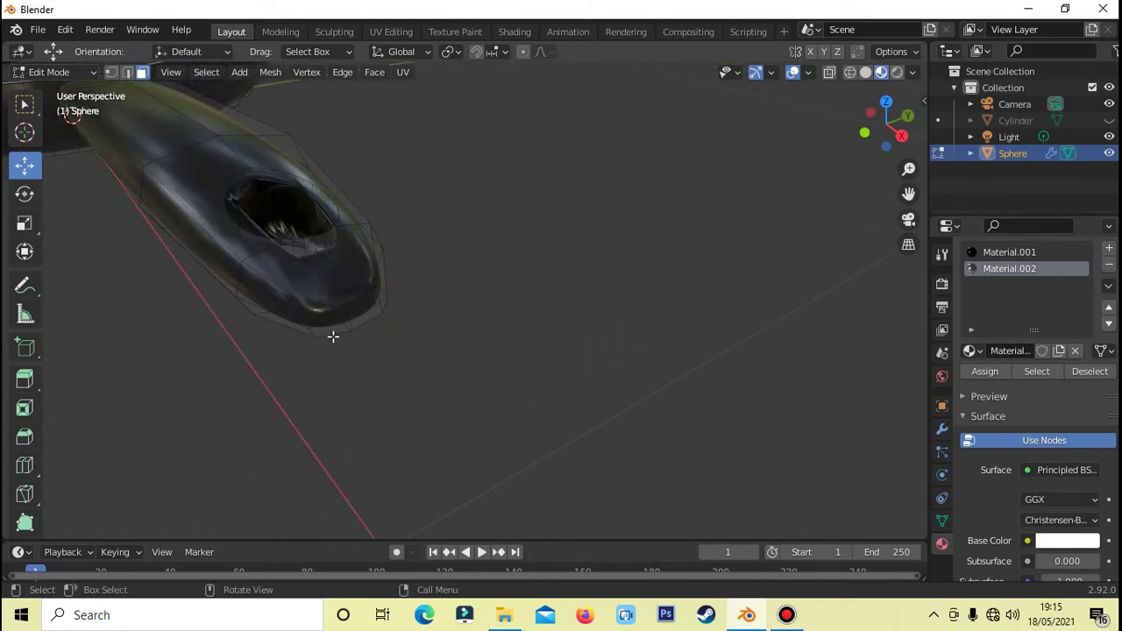
pyautogui.click(340, 328)
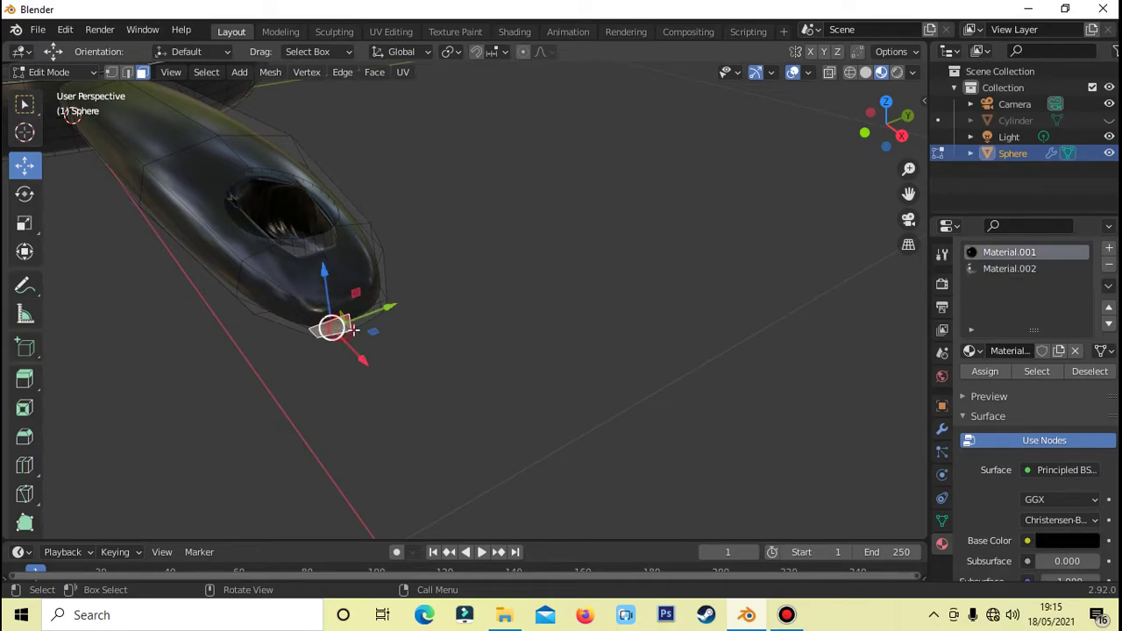
# Grow the selection over the whole grip, then shrink it back off the metal neck.
pyautogui.moveTo(574, 343); pyautogui.dragTo(635, 353, button='middle')
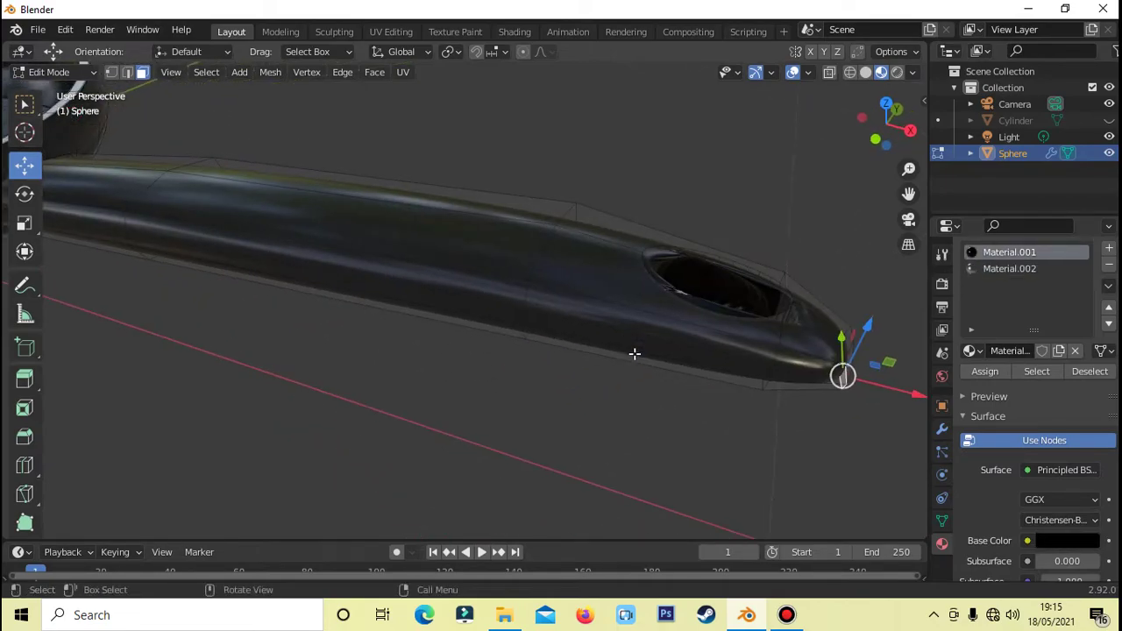
pyautogui.press('ctrl+KP_Add')
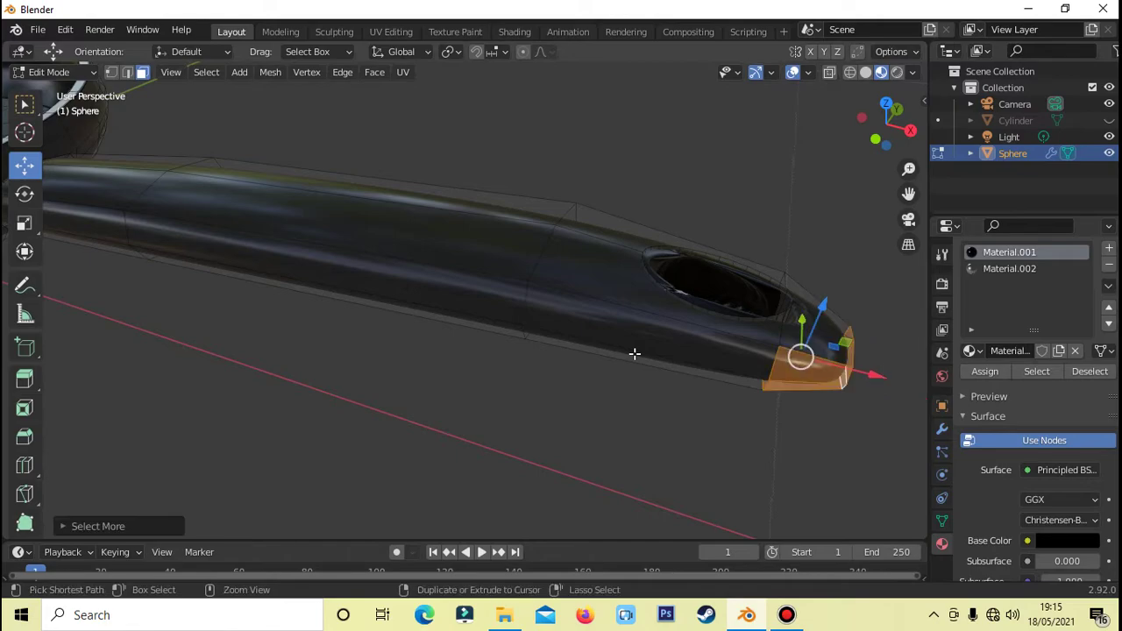
pyautogui.press('ctrl+KP_Add')
pyautogui.press('ctrl+KP_Add')
pyautogui.scroll(-4, 644, 377)
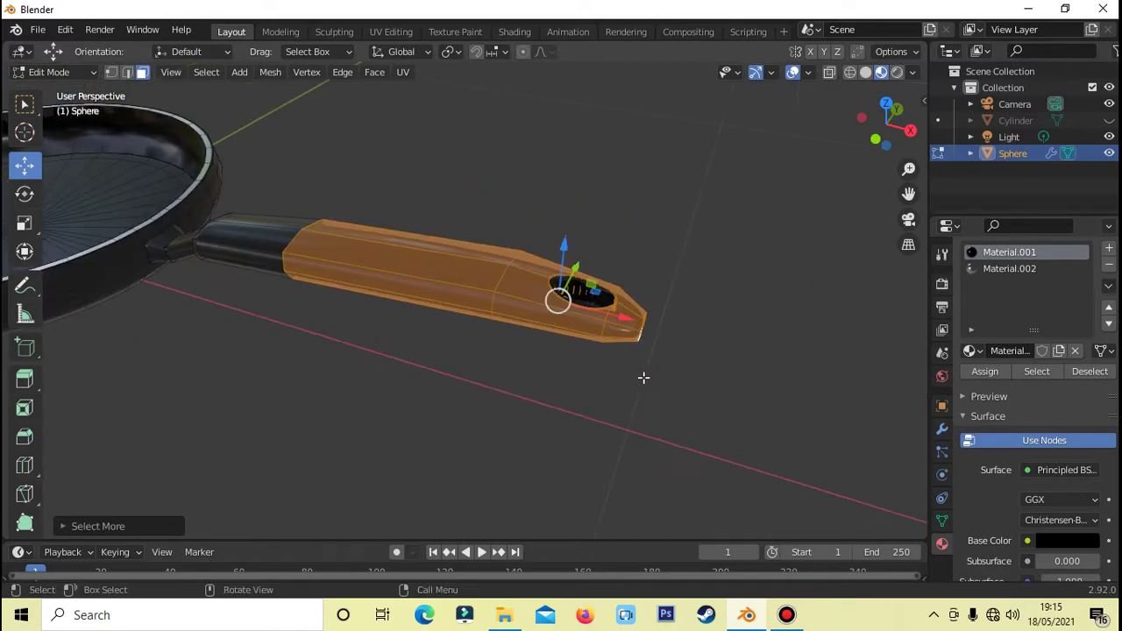
pyautogui.moveTo(644, 380); pyautogui.dragTo(747, 351, button='middle')
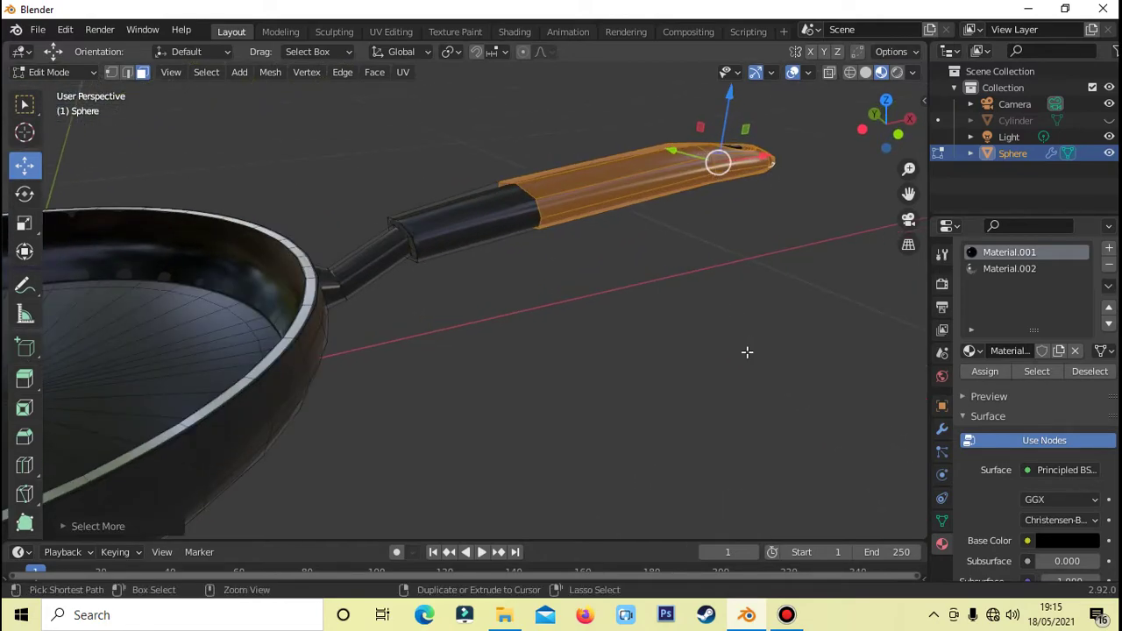
pyautogui.press('ctrl+KP_Add')
pyautogui.press('ctrl+KP_Add')
pyautogui.press('ctrl+KP_Add')
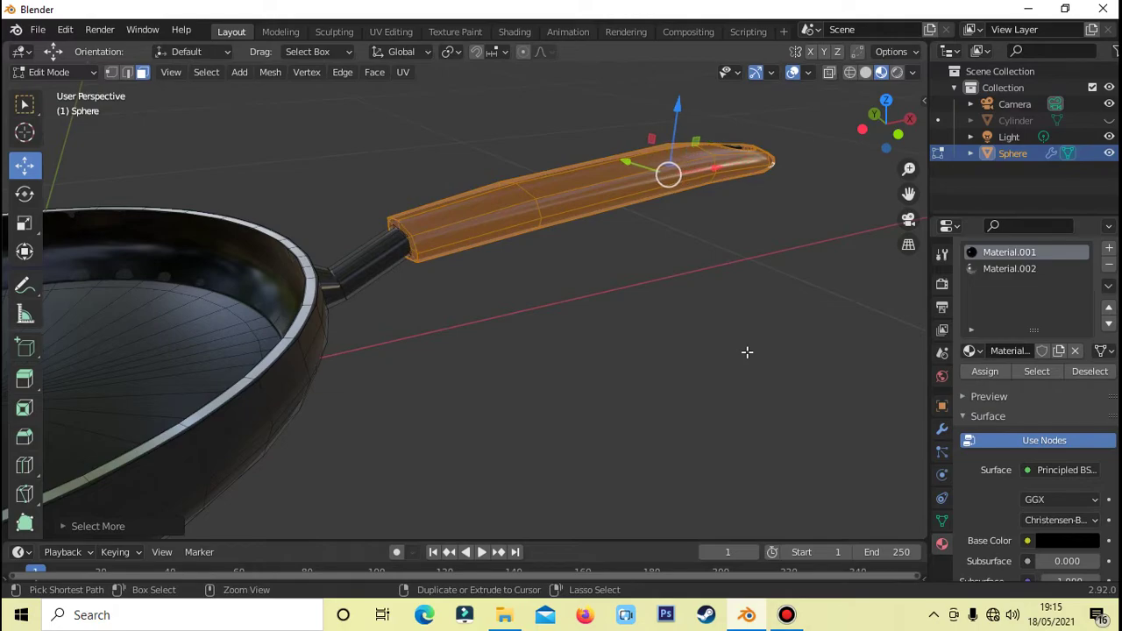
pyautogui.scroll(1, 486, 260)
pyautogui.scroll(2, 486, 256)
pyautogui.scroll(-2, 489, 255)
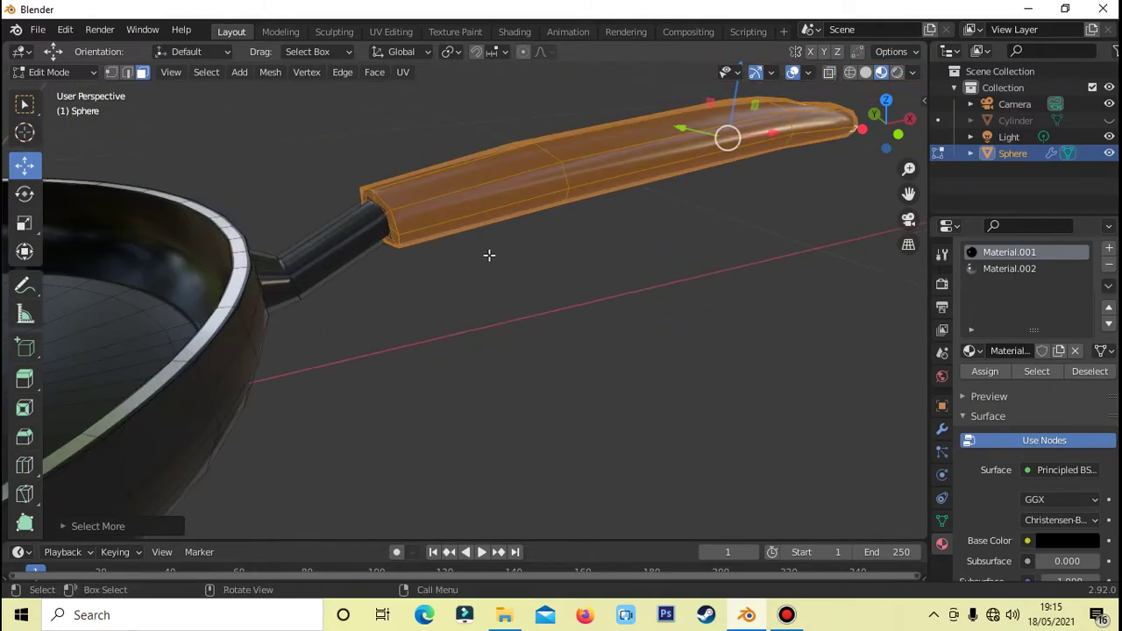
pyautogui.moveTo(489, 255)
pyautogui.mouseDown(button='middle')
pyautogui.moveTo(441, 258)
pyautogui.moveTo(538, 211)
pyautogui.moveTo(526, 263)
pyautogui.moveTo(548, 280)
pyautogui.mouseUp(button='middle')
pyautogui.press('ctrl+KP_Subtract')
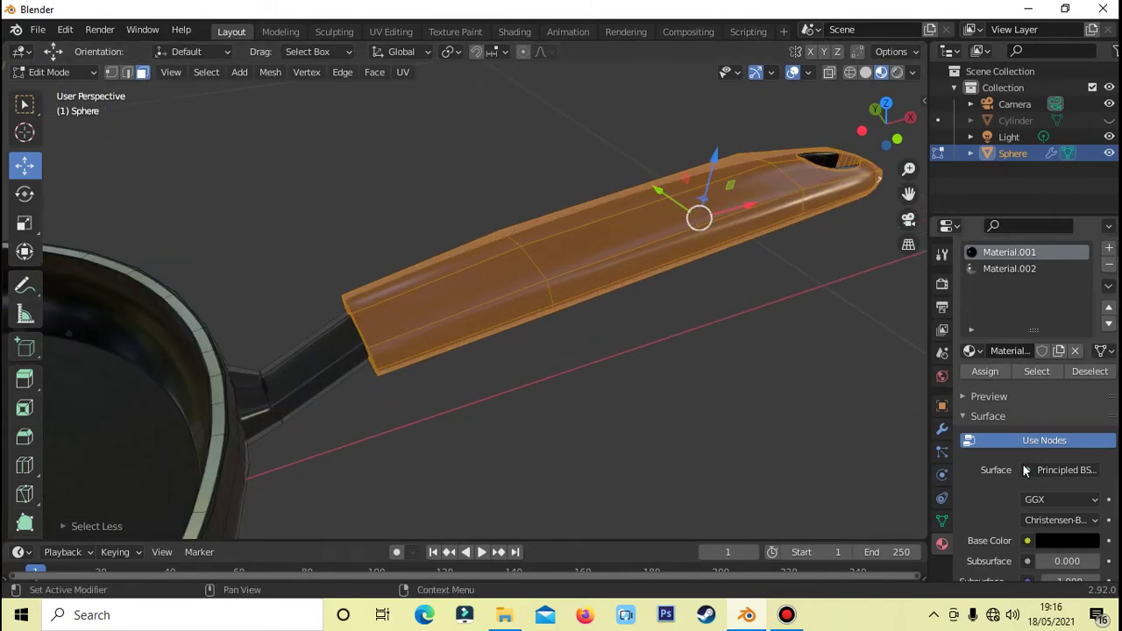
# Add a third material slot with a new material for the handle grip.
pyautogui.click(1109, 249)
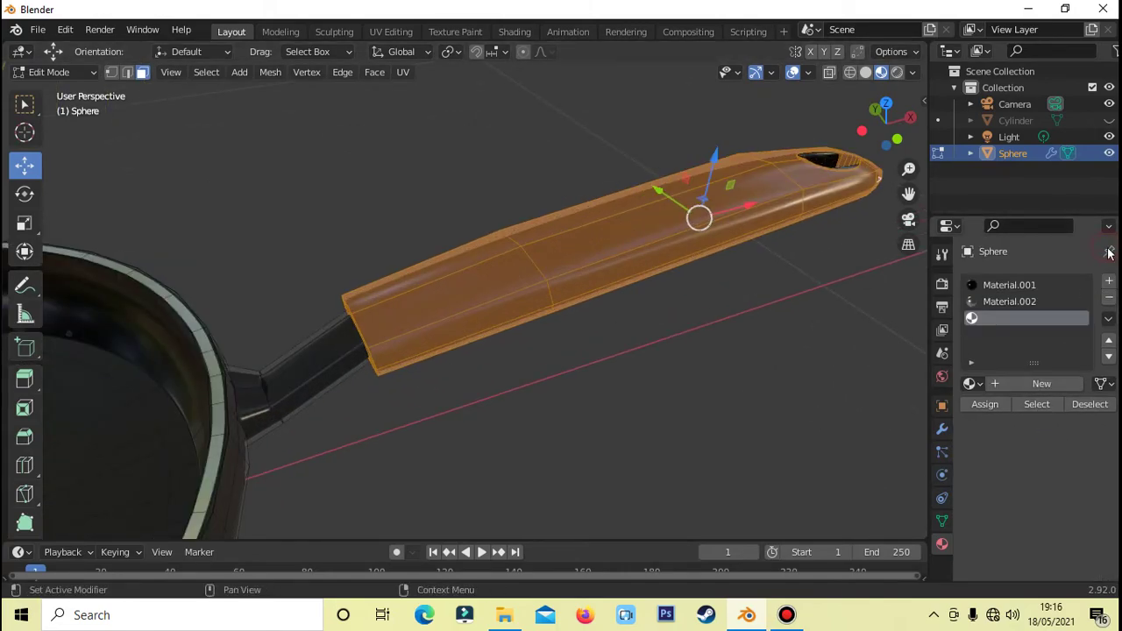
pyautogui.click(995, 383)
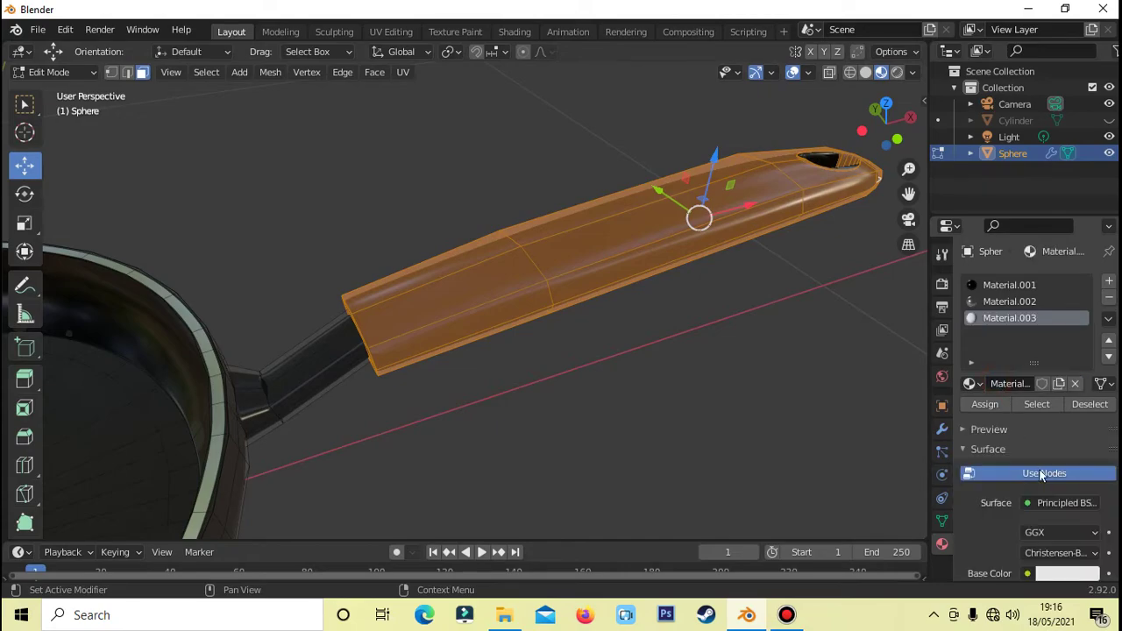
pyautogui.scroll(-1, 1062, 496)
pyautogui.scroll(-2, 1063, 496)
pyautogui.scroll(-2, 1063, 495)
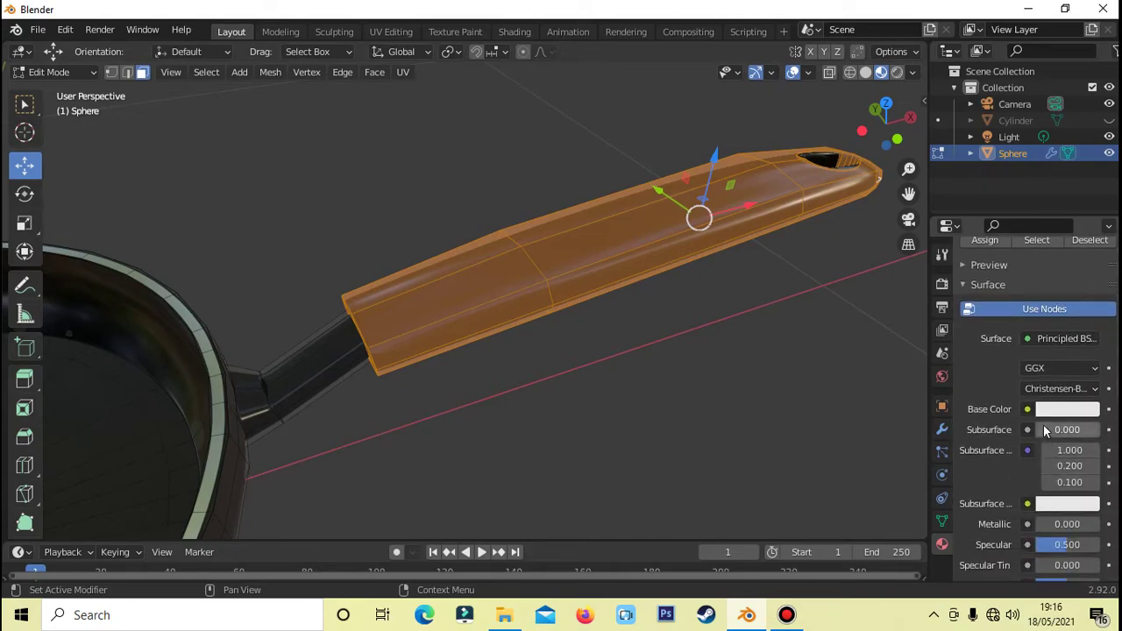
# Make Material.003 black with Roughness 1.0, assign it to the grip, and inspect the handle.
pyautogui.click(1050, 412)
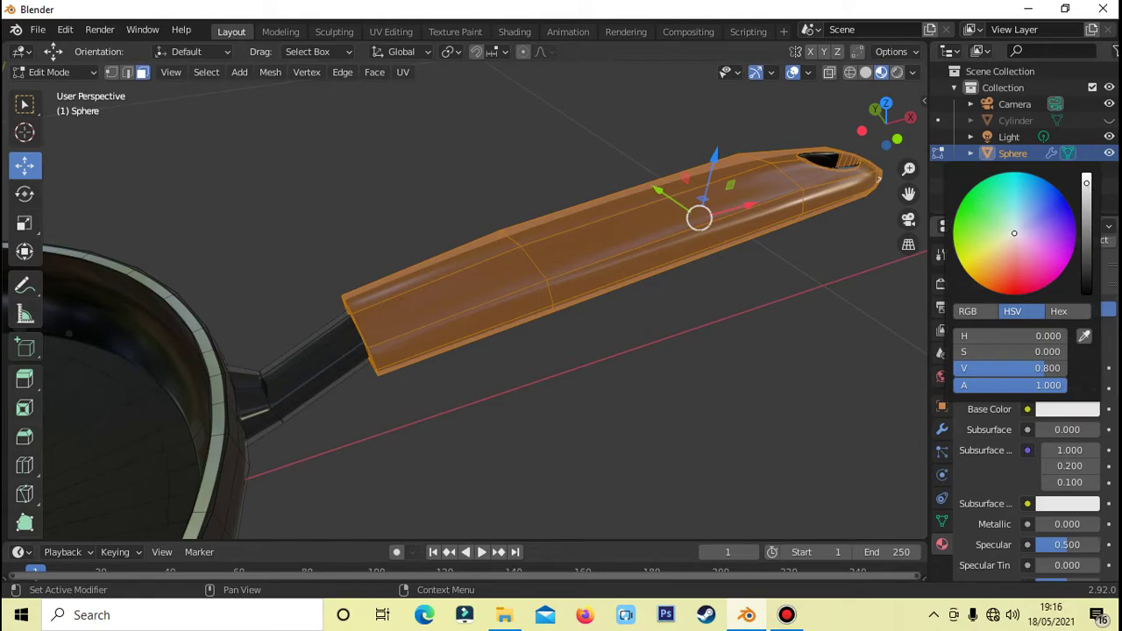
pyautogui.moveTo(1047, 367); pyautogui.dragTo(964, 368)
pyautogui.scroll(-2, 1057, 500)
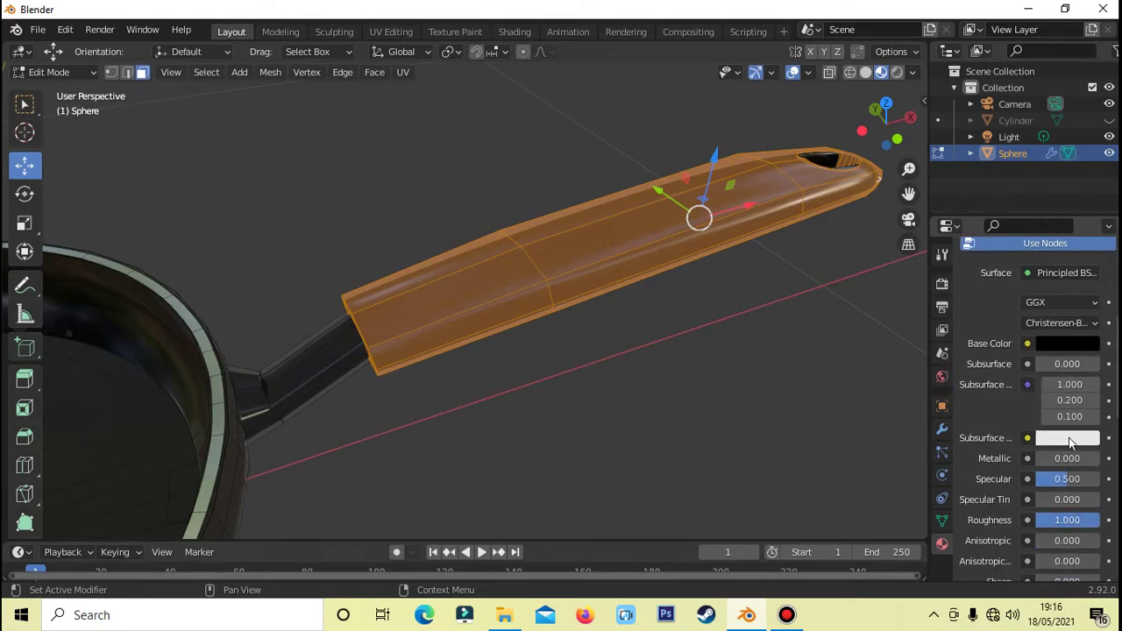
pyautogui.scroll(4, 997, 298)
pyautogui.scroll(1, 997, 302)
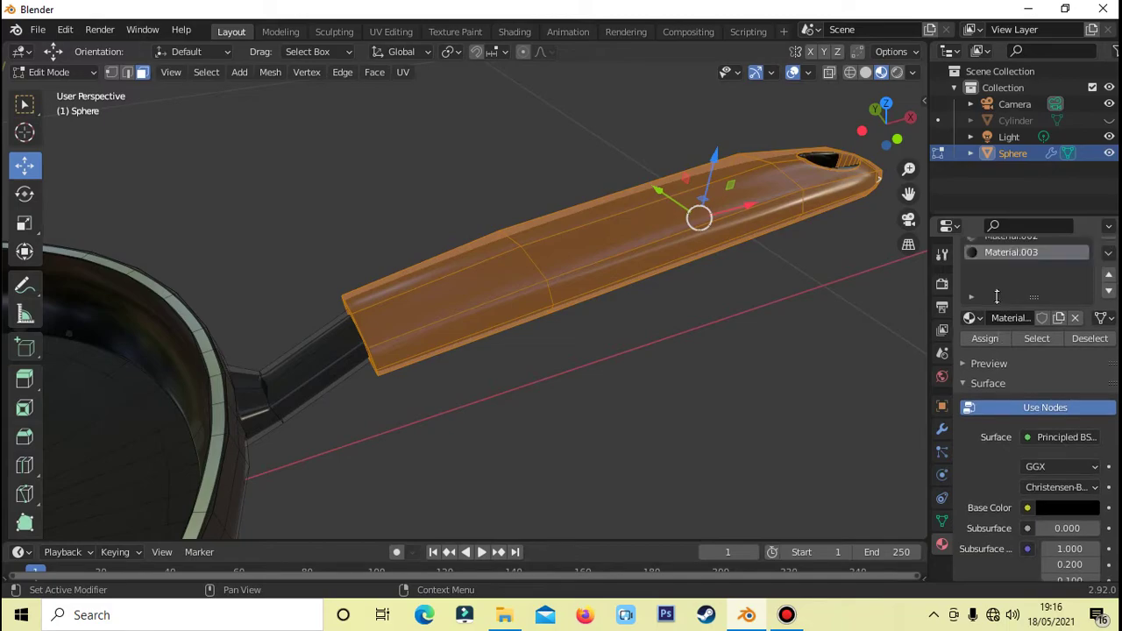
pyautogui.click(984, 339)
pyautogui.click(734, 342)
pyautogui.moveTo(731, 341)
pyautogui.mouseDown(button='middle')
pyautogui.moveTo(681, 345)
pyautogui.moveTo(639, 376)
pyautogui.moveTo(506, 306)
pyautogui.moveTo(473, 319)
pyautogui.mouseUp(button='middle')
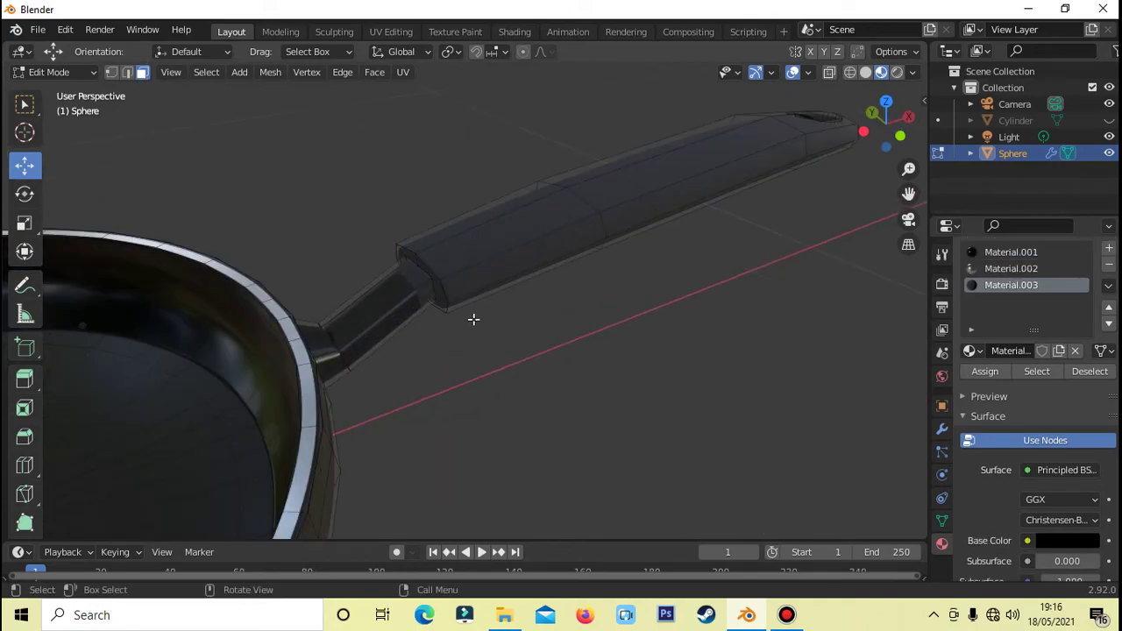
# Select the strip of faces making up the handle neck.
pyautogui.click(362, 343)
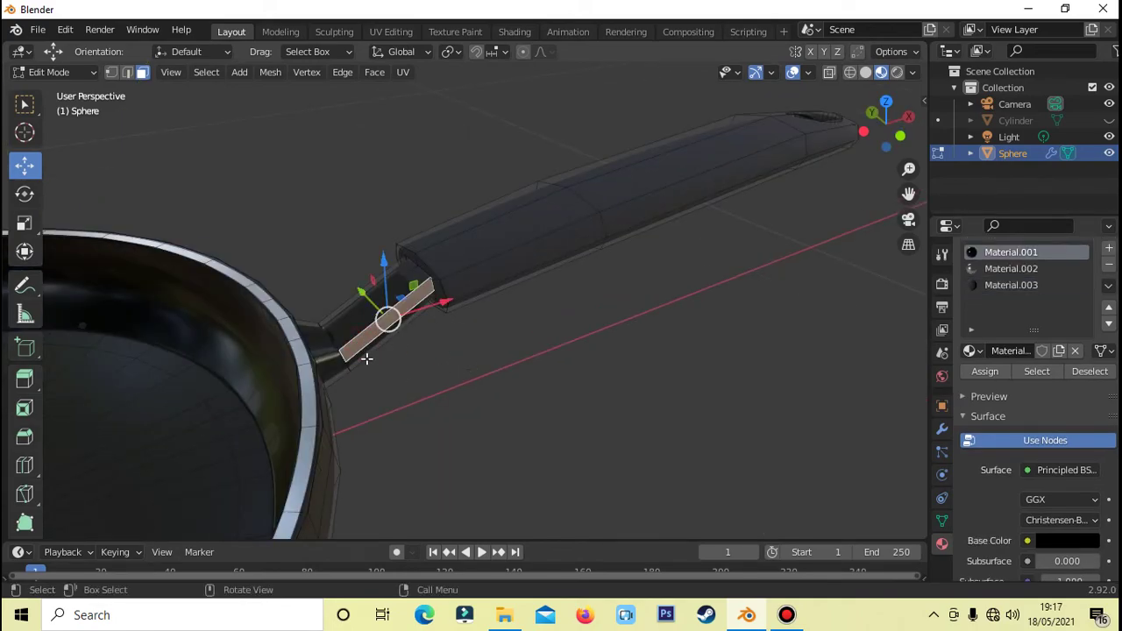
pyautogui.moveTo(451, 371); pyautogui.dragTo(397, 369, button='middle')
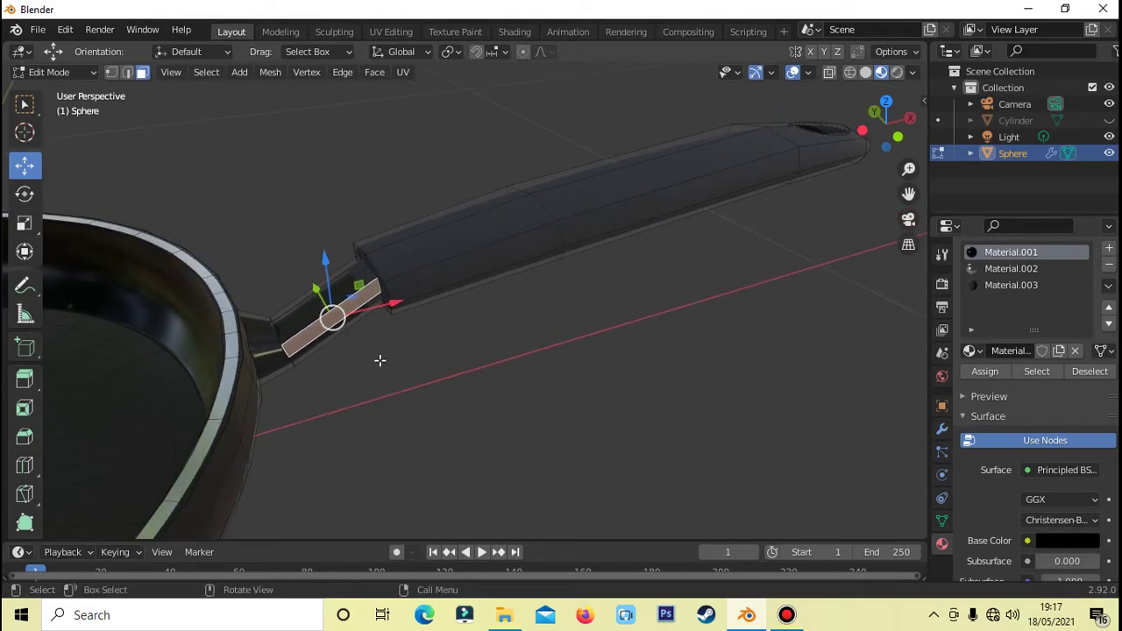
pyautogui.press('ctrl')
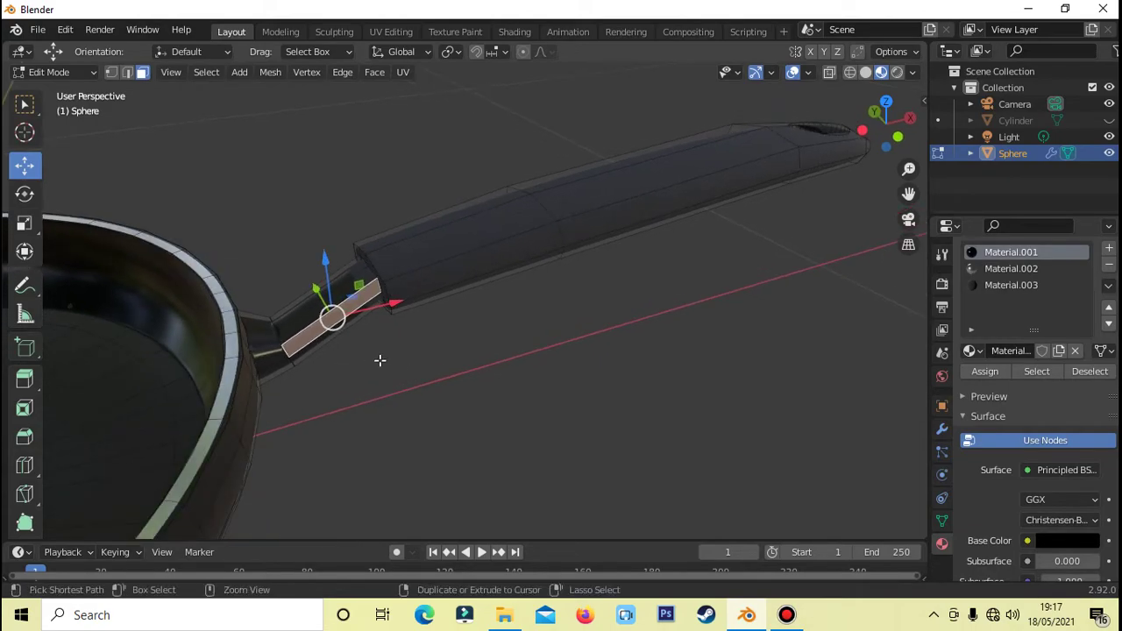
pyautogui.press('ctrl+KP_Add')
pyautogui.press('ctrl+KP_Add')
pyautogui.scroll(-3, 379, 360)
pyautogui.press('ctrl+KP_Subtract')
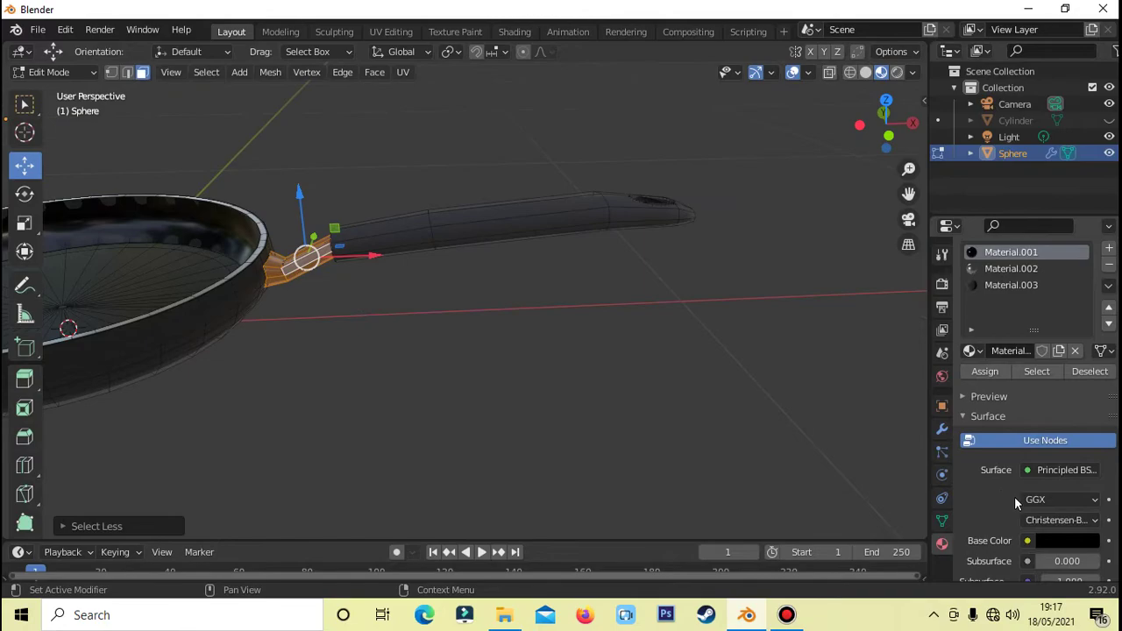
pyautogui.scroll(-3, 1015, 496)
pyautogui.scroll(3, 1051, 401)
# Add a fourth material, white, fully metallic with roughness about 0.27, and assign it to the neck.
pyautogui.click(1109, 250)
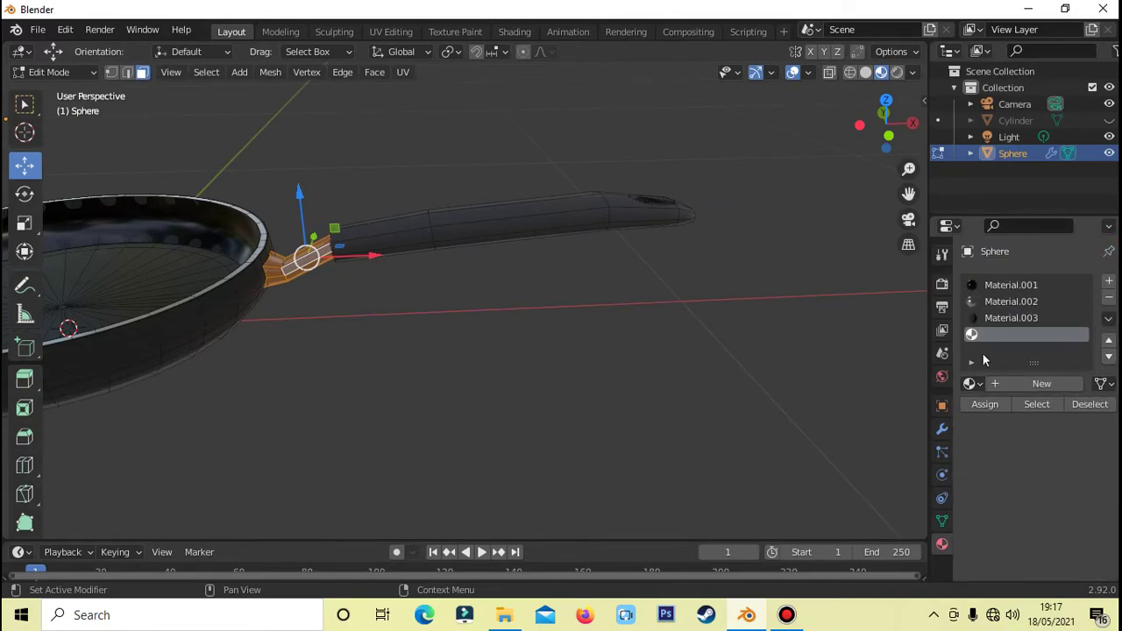
pyautogui.click(996, 386)
pyautogui.scroll(-4, 1024, 431)
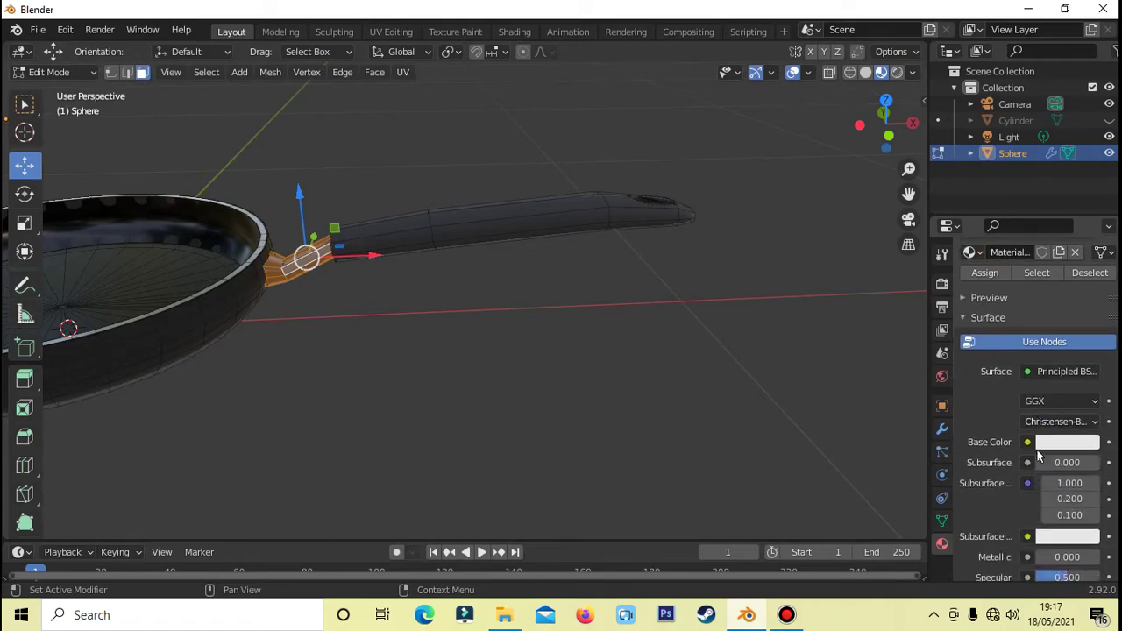
pyautogui.click(1040, 443)
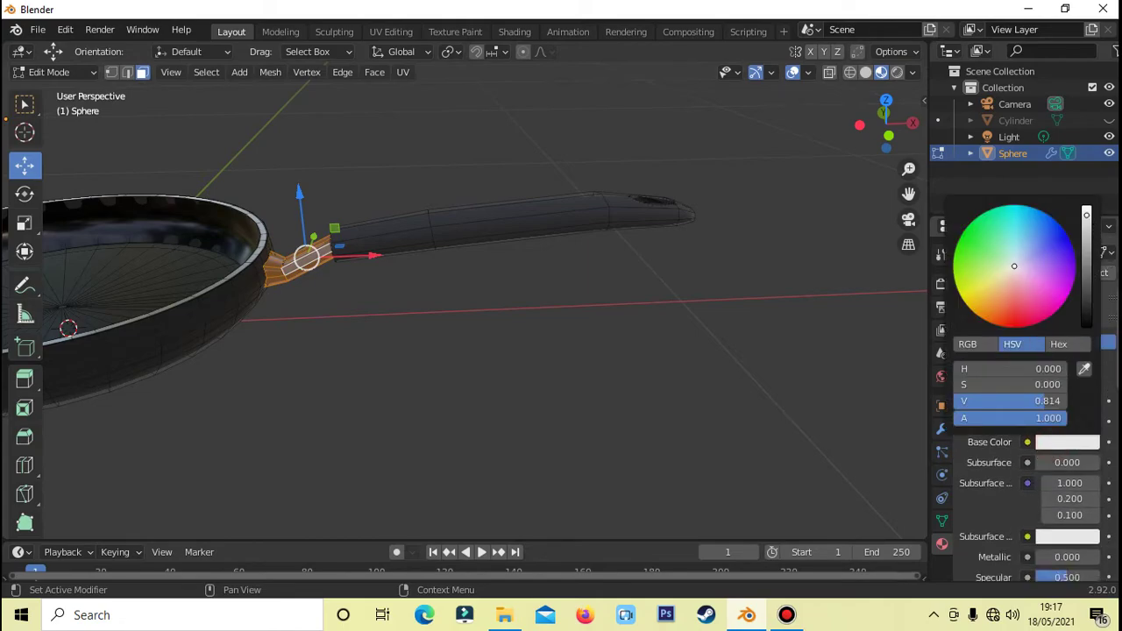
pyautogui.moveTo(1091, 230); pyautogui.dragTo(1087, 207)
pyautogui.scroll(-5, 1061, 447)
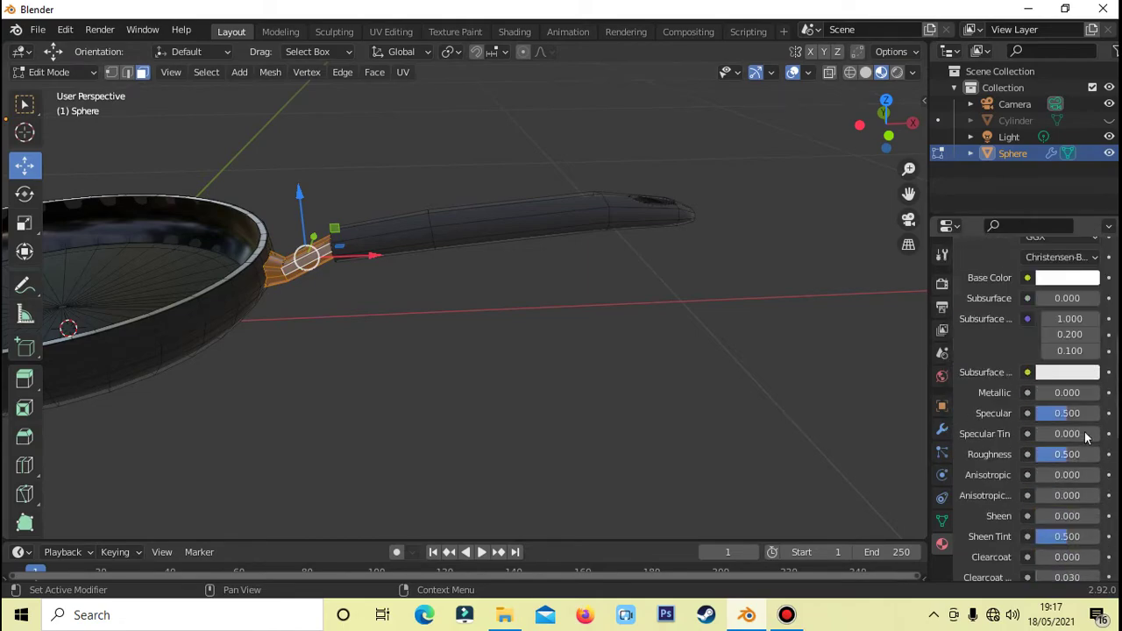
pyautogui.moveTo(1044, 396); pyautogui.dragTo(1096, 396)
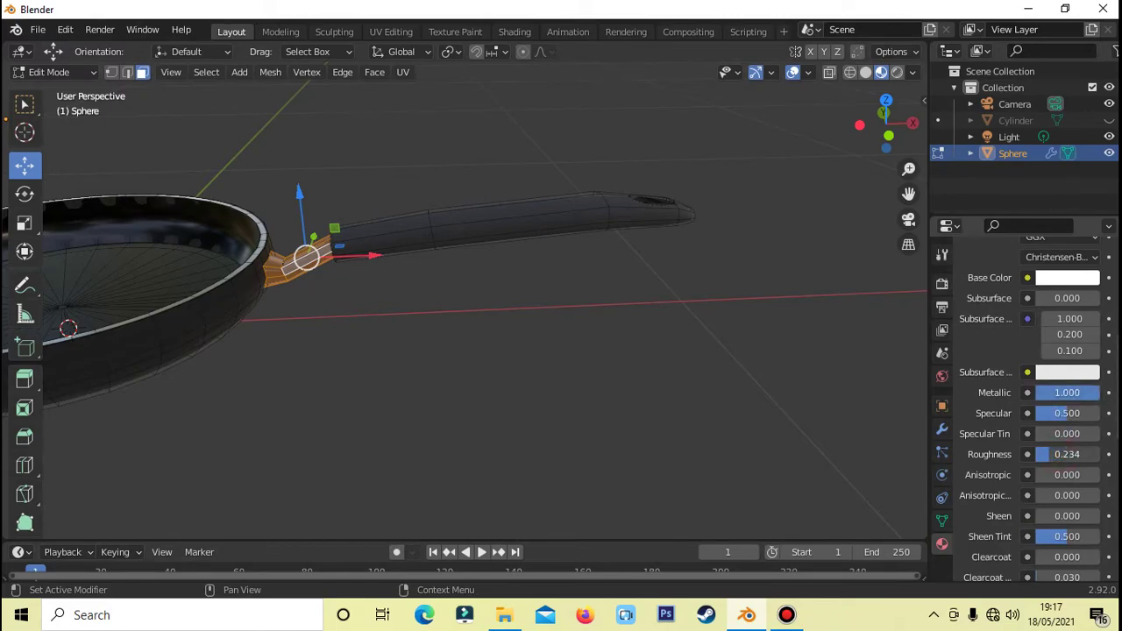
pyautogui.scroll(2, 1004, 316)
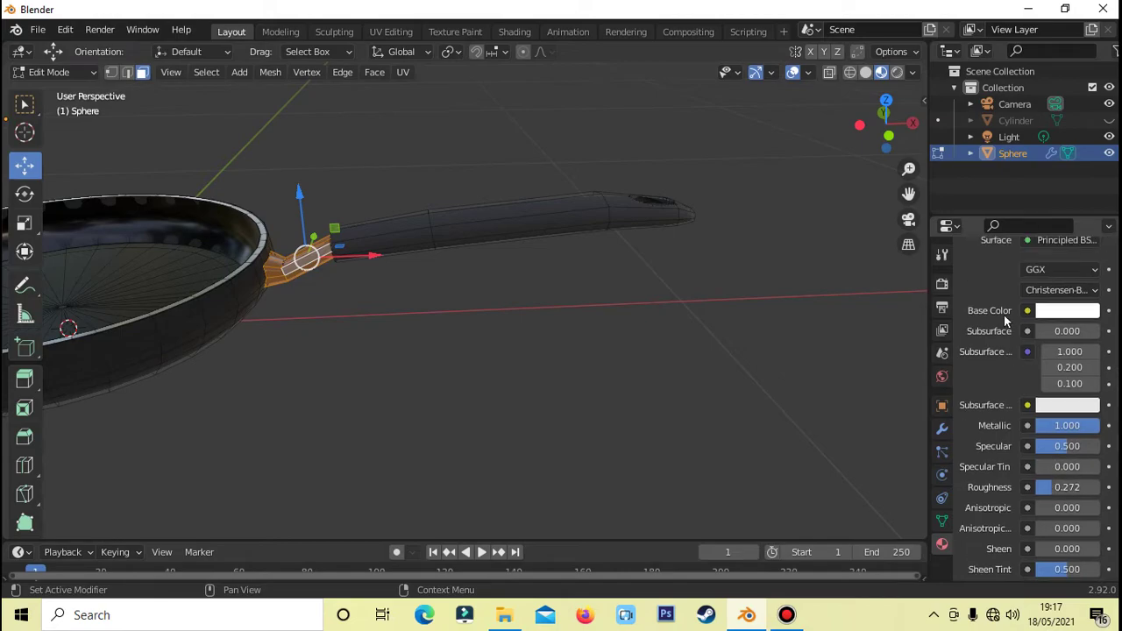
pyautogui.scroll(5, 1002, 319)
pyautogui.click(986, 339)
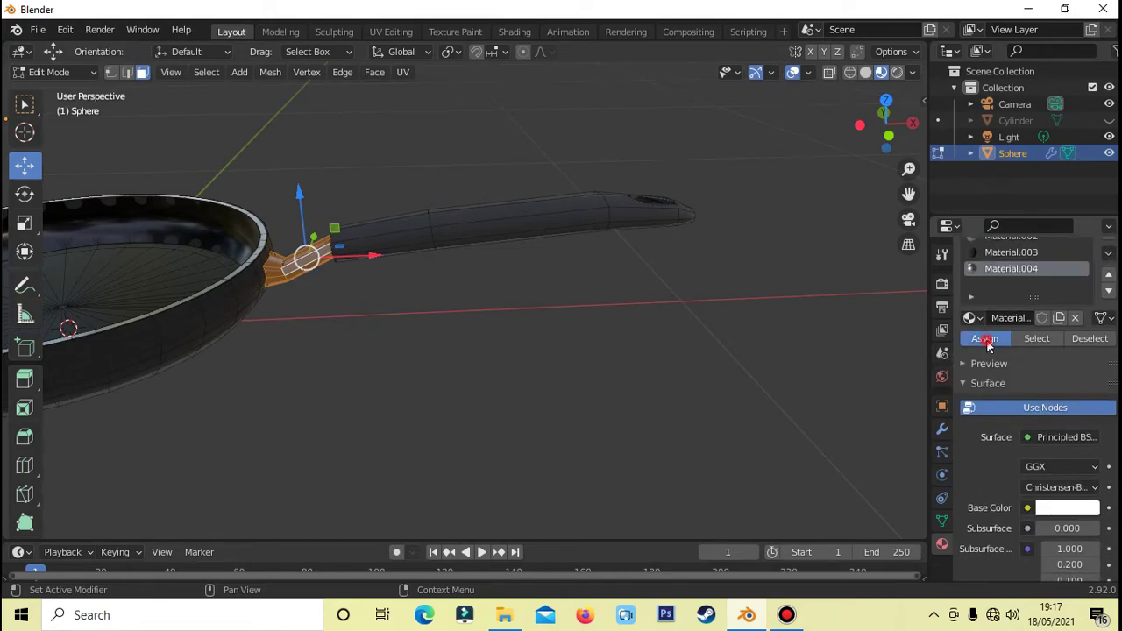
# Deselect the faces and orbit around to inspect the silver neck.
pyautogui.click(542, 318)
pyautogui.moveTo(542, 318)
pyautogui.mouseDown(button='middle')
pyautogui.moveTo(616, 321)
pyautogui.moveTo(567, 308)
pyautogui.moveTo(450, 376)
pyautogui.moveTo(499, 359)
pyautogui.moveTo(378, 381)
pyautogui.moveTo(471, 395)
pyautogui.moveTo(556, 321)
pyautogui.moveTo(511, 356)
pyautogui.mouseUp(button='middle')
pyautogui.scroll(-3, 567, 309)
pyautogui.scroll(5, 451, 376)
pyautogui.scroll(-2, 511, 356)
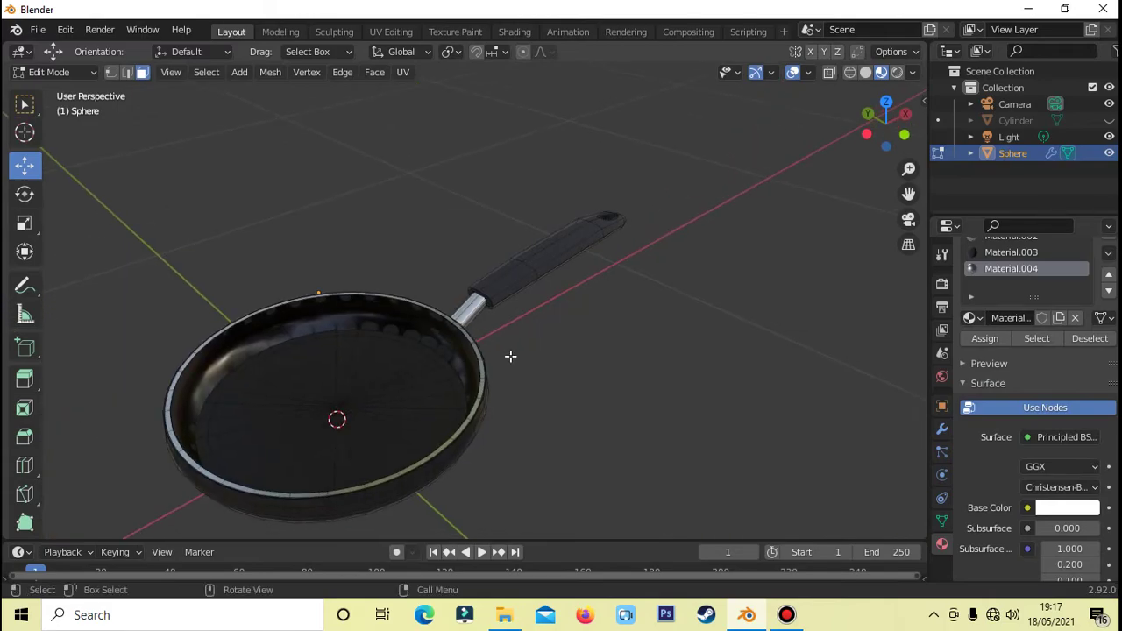
pyautogui.scroll(-1, 508, 358)
pyautogui.scroll(1, 467, 373)
# Split the 3D view vertically into two side-by-side views.
pyautogui.rightClick(927, 215)
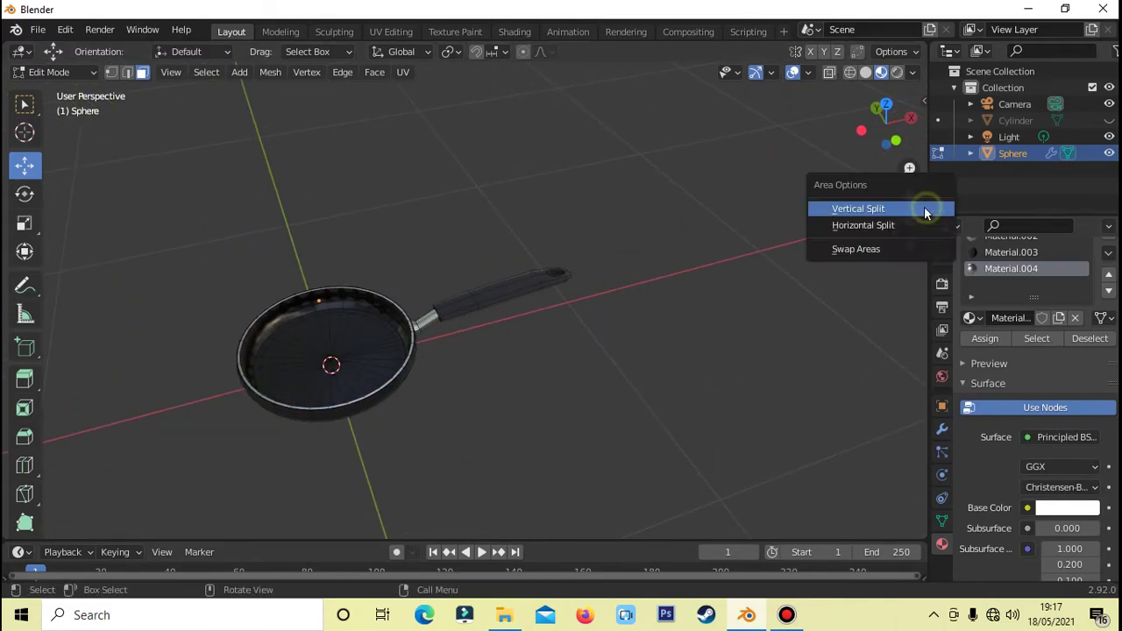
pyautogui.click(851, 207)
pyautogui.click(458, 260)
pyautogui.moveTo(351, 289)
pyautogui.mouseDown(button='middle')
pyautogui.moveTo(260, 296)
pyautogui.moveTo(348, 394)
pyautogui.mouseUp(button='middle')
pyautogui.scroll(-3, 228, 205)
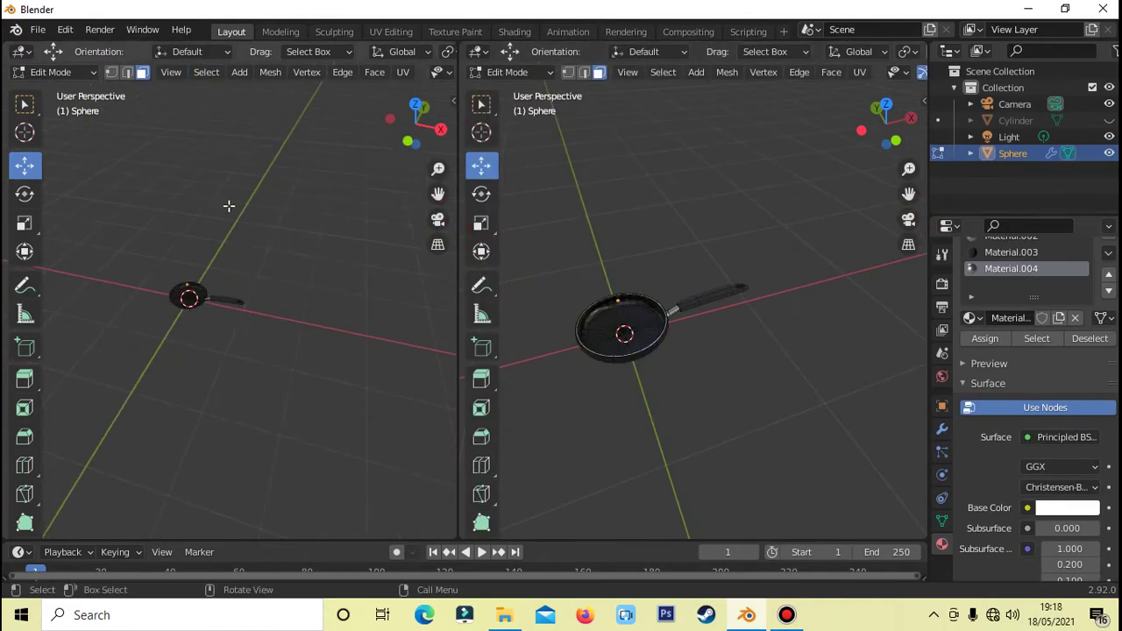
# Add a plane under the frying pan and scale it up.
pyautogui.press('Tab')
pyautogui.click(187, 72)
pyautogui.click(342, 85)
pyautogui.press('s')
pyautogui.click(303, 325)
pyautogui.scroll(-3, 388, 321)
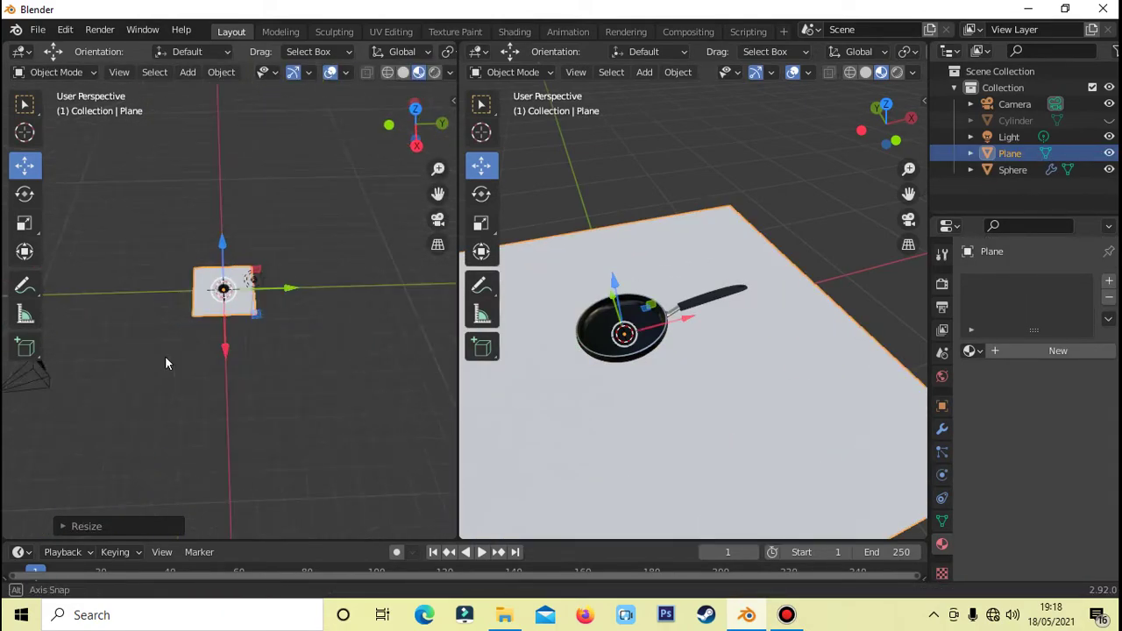
pyautogui.scroll(3, 165, 358)
# Extrude the plane's far edge straight up into a back wall.
pyautogui.press('s')
pyautogui.press('Escape')
pyautogui.press('Tab')
pyautogui.press('2')
pyautogui.click(388, 281)
pyautogui.press('e')
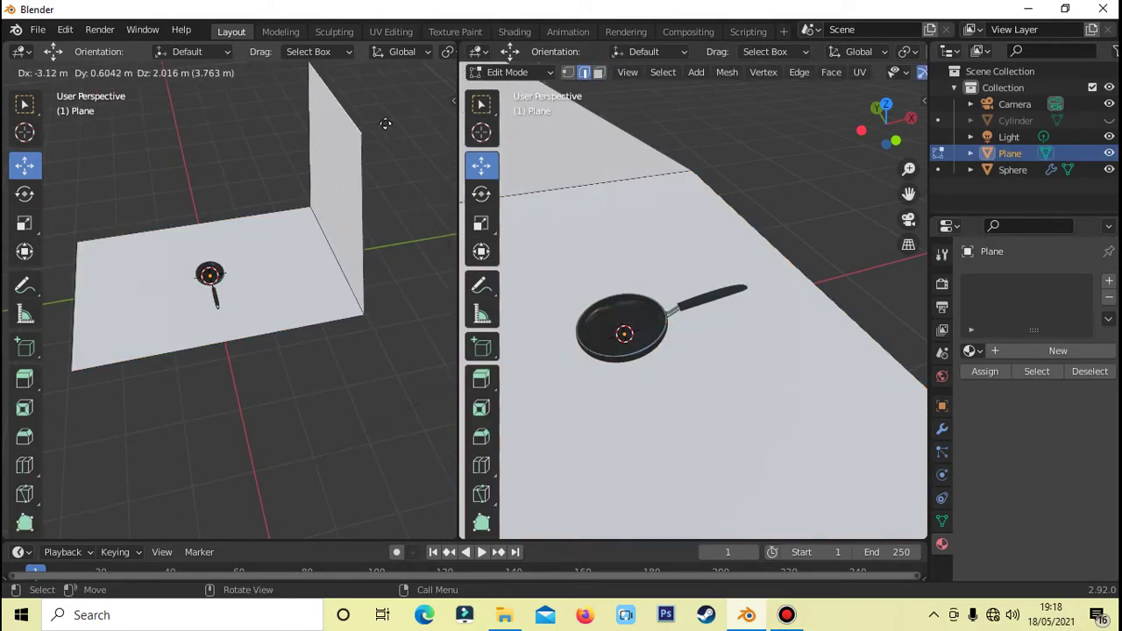
pyautogui.click(351, 484)
pyautogui.moveTo(350, 483)
pyautogui.mouseDown(button='middle')
pyautogui.moveTo(321, 318)
pyautogui.moveTo(220, 220)
pyautogui.mouseUp(button='middle')
# Bevel the floor-wall corner edge into a rounded 4-segment curve.
pyautogui.click(351, 241)
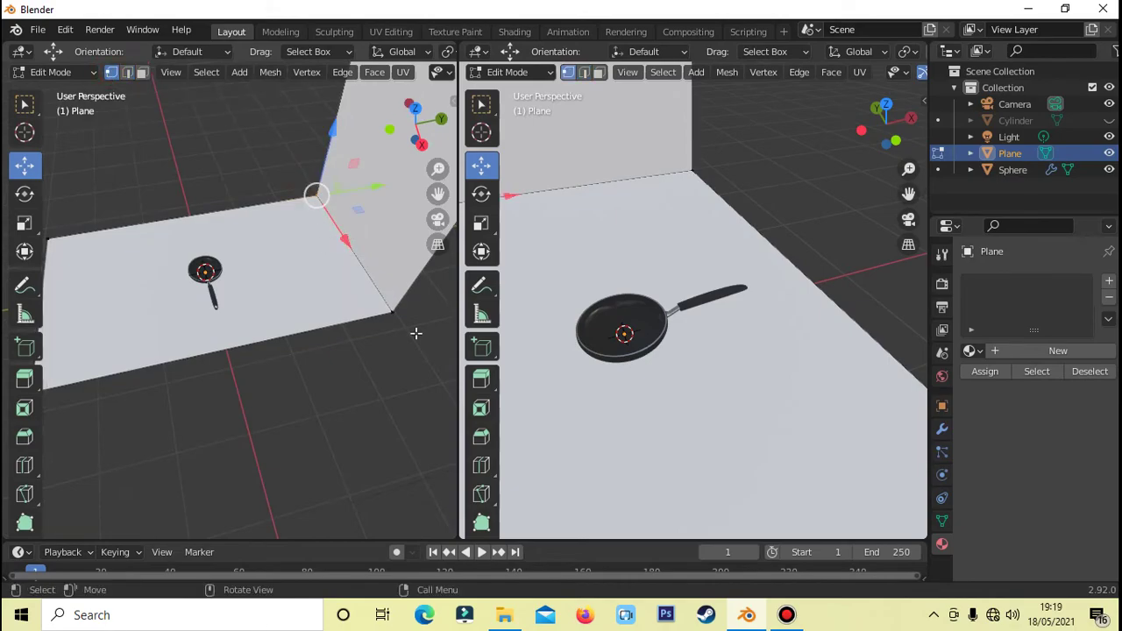
pyautogui.hotkey('ctrl', 'b')
pyautogui.scroll(3, 428, 386)
pyautogui.click(430, 398)
pyautogui.moveTo(429, 399); pyautogui.dragTo(263, 342, button='middle')
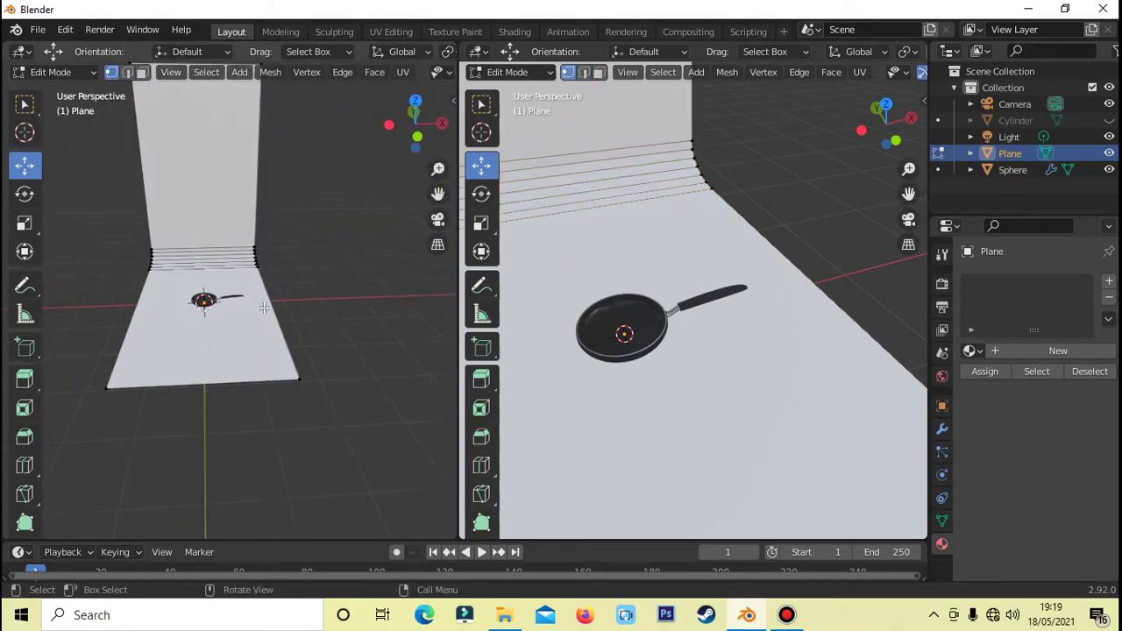
# Return to object mode and enlarge the whole backdrop.
pyautogui.press('Tab')
pyautogui.press('s')
pyautogui.click(332, 331)
pyautogui.scroll(-3, 332, 330)
# Show the camera view on the right, then slide the camera toward the pan and tilt it on X.
pyautogui.click(908, 219)
pyautogui.click(278, 304)
pyautogui.moveTo(337, 293); pyautogui.dragTo(308, 314)
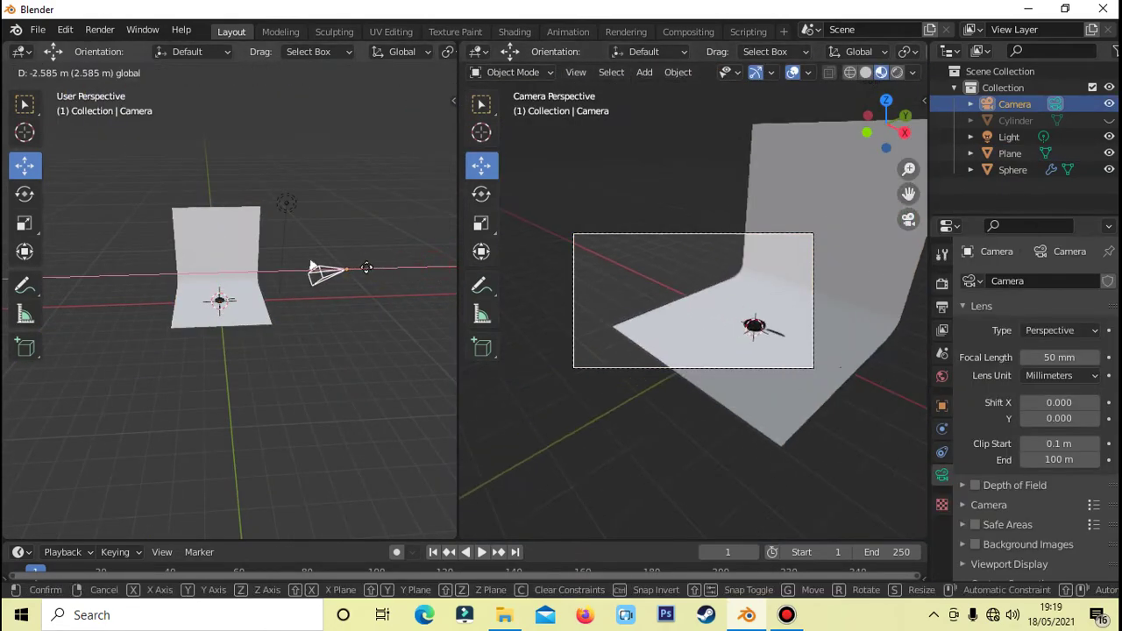
pyautogui.click(309, 314)
pyautogui.moveTo(308, 314); pyautogui.dragTo(406, 358, button='middle')
pyautogui.press('r')
pyautogui.press('x')
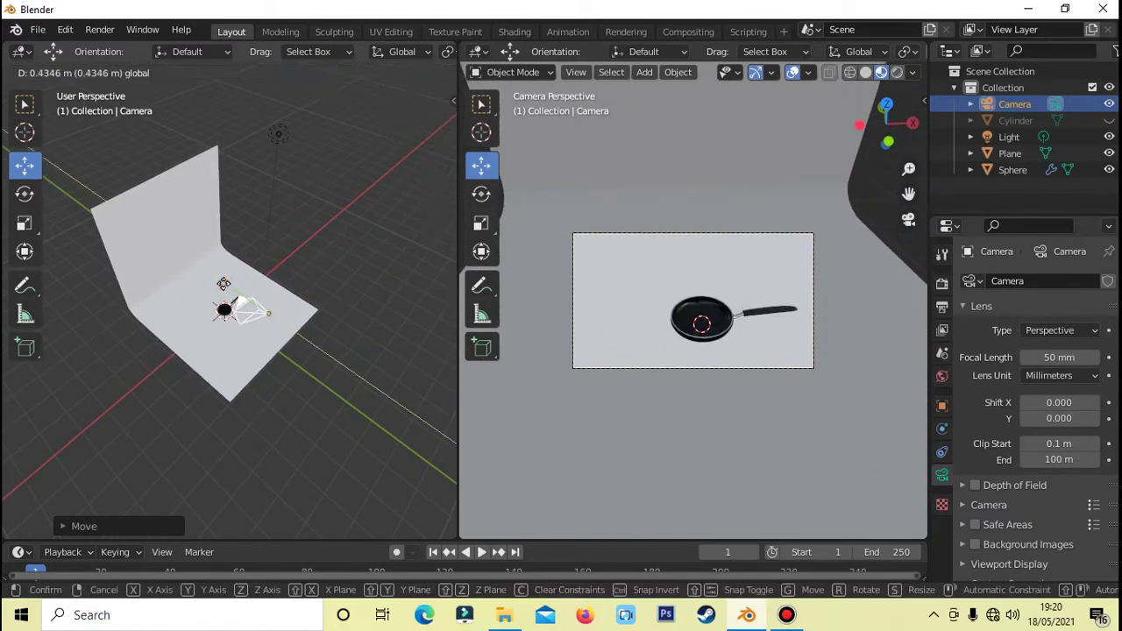
pyautogui.click(264, 298)
# Move the camera closer and reposition it to frame the frying pan.
pyautogui.click(224, 308)
pyautogui.scroll(4, 300, 272)
pyautogui.click(294, 303)
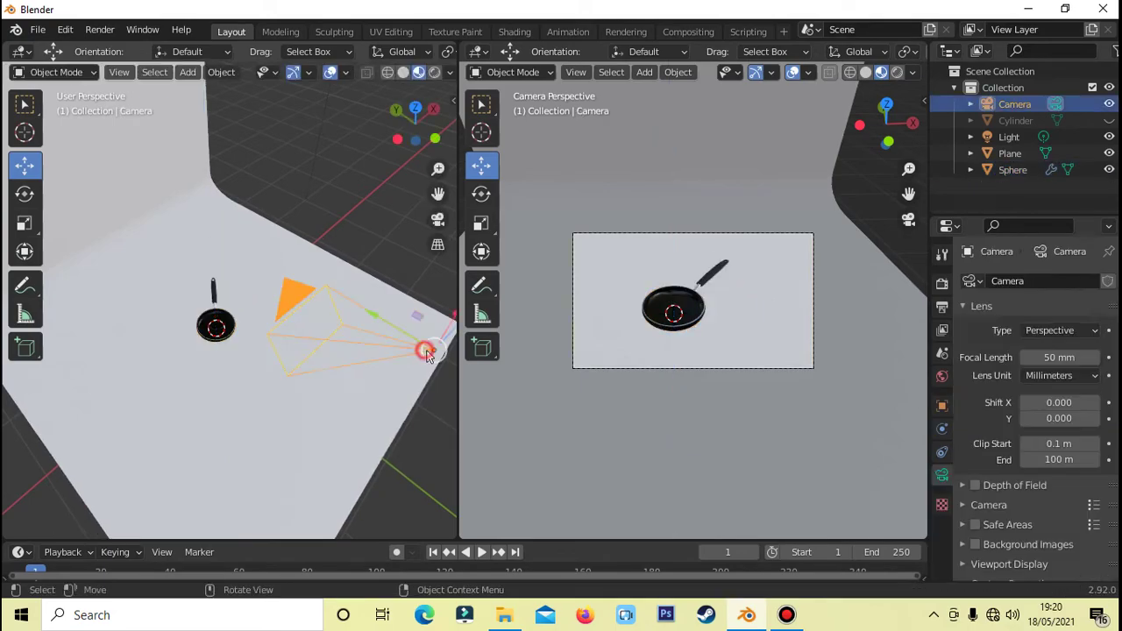
pyautogui.moveTo(294, 302); pyautogui.dragTo(398, 353)
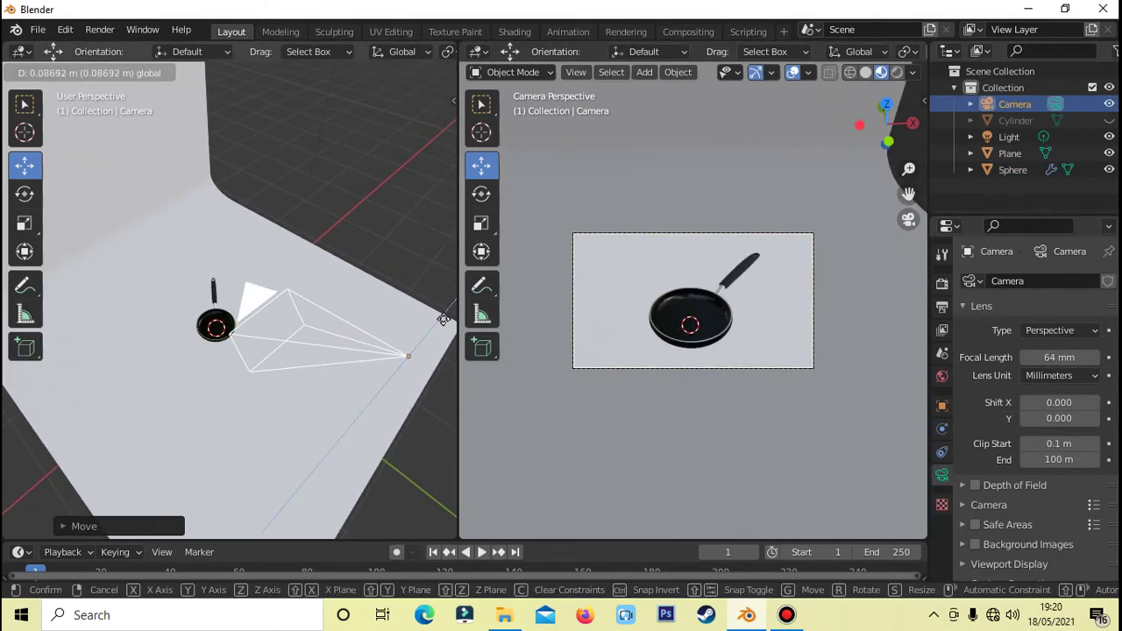
pyautogui.moveTo(399, 352); pyautogui.dragTo(313, 260, button='middle')
# Delete the scene's original light.
pyautogui.scroll(-3, 313, 261)
pyautogui.click(277, 169)
pyautogui.press('x')
pyautogui.click(391, 230)
# Set Cycles render samples to 400, viewport samples to 64, and enable denoising.
pyautogui.click(942, 284)
pyautogui.click(1070, 280)
pyautogui.click(1070, 321)
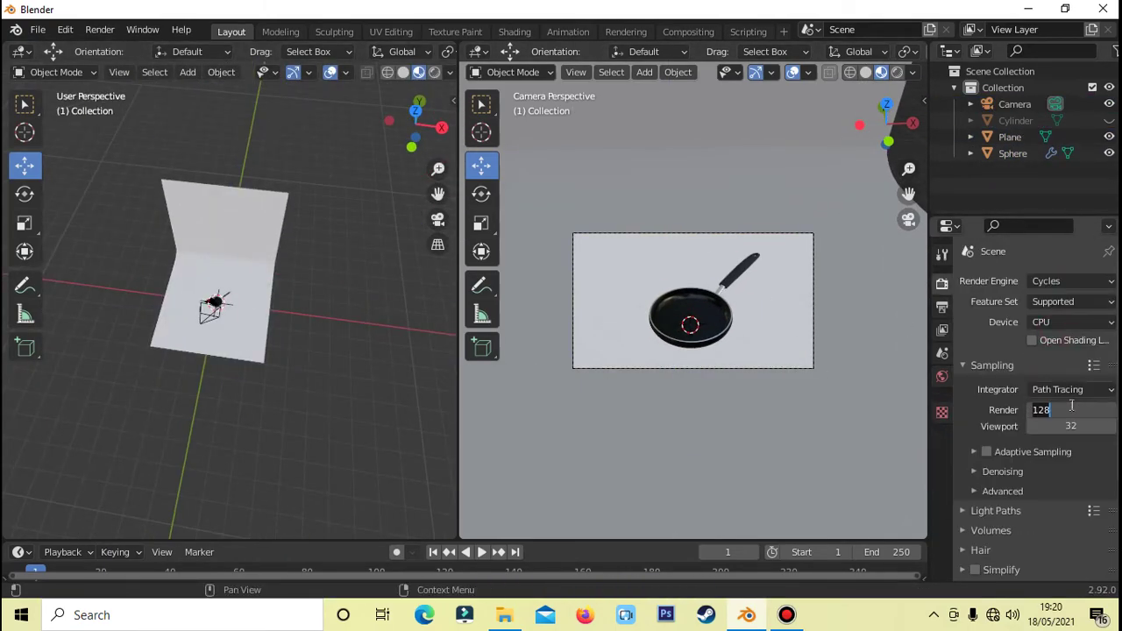
pyautogui.doubleClick(1070, 426)
pyautogui.write('64')
pyautogui.click(973, 471)
pyautogui.click(971, 451)
pyautogui.click(972, 471)
pyautogui.scroll(-5, 971, 488)
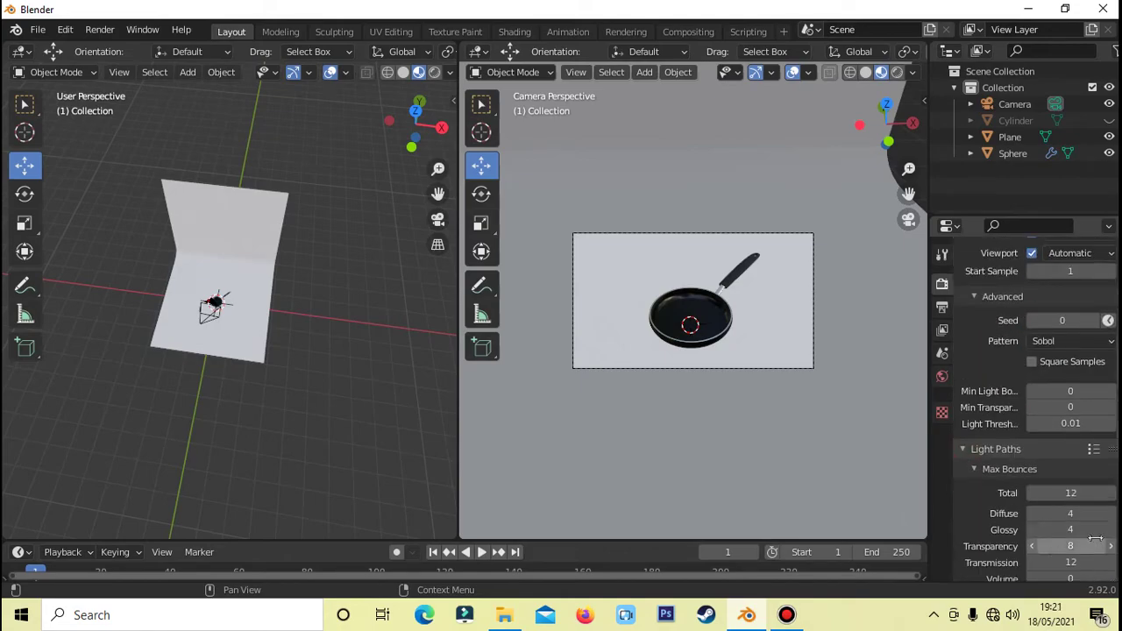
pyautogui.scroll(2, 307, 300)
pyautogui.scroll(10, 1017, 395)
pyautogui.scroll(3, 316, 338)
# Add an area light and position it above the pan.
pyautogui.click(316, 338)
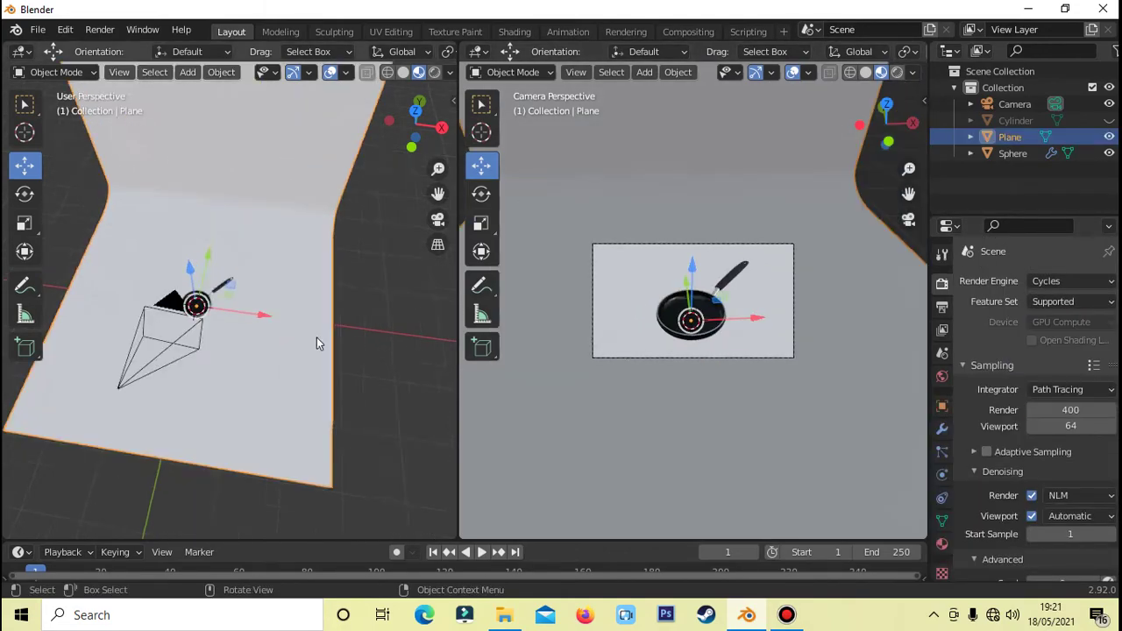
pyautogui.click(187, 71)
pyautogui.click(340, 347)
pyautogui.moveTo(163, 263); pyautogui.dragTo(163, 176)
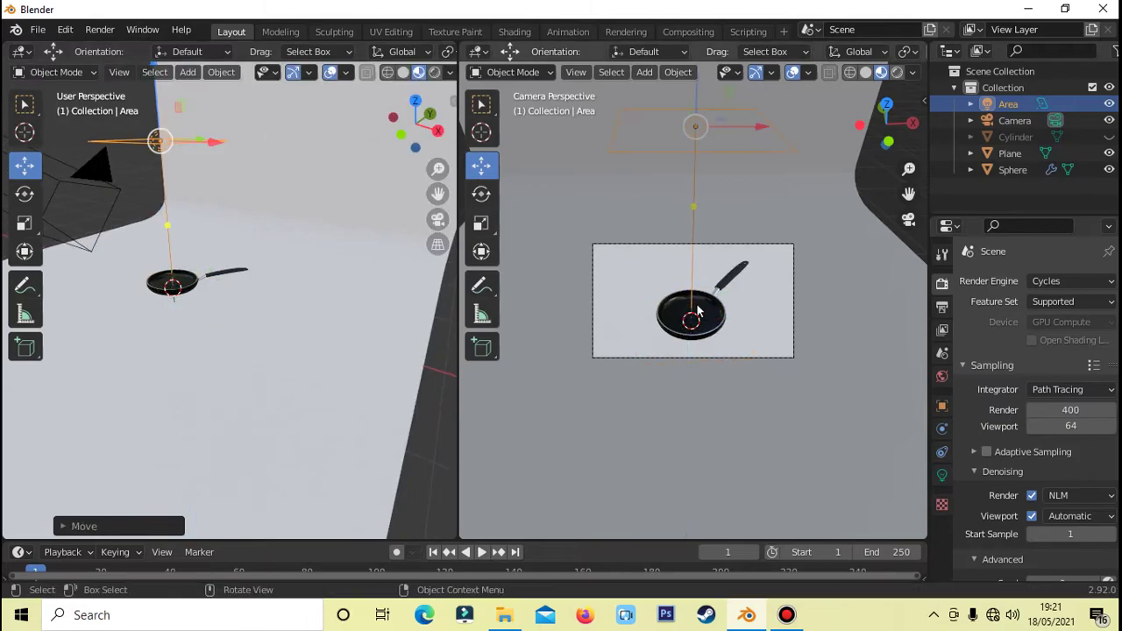
pyautogui.moveTo(219, 351); pyautogui.dragTo(165, 208, button='middle')
# Set the area light's power to 300 W and size to 2.55 m.
pyautogui.click(941, 475)
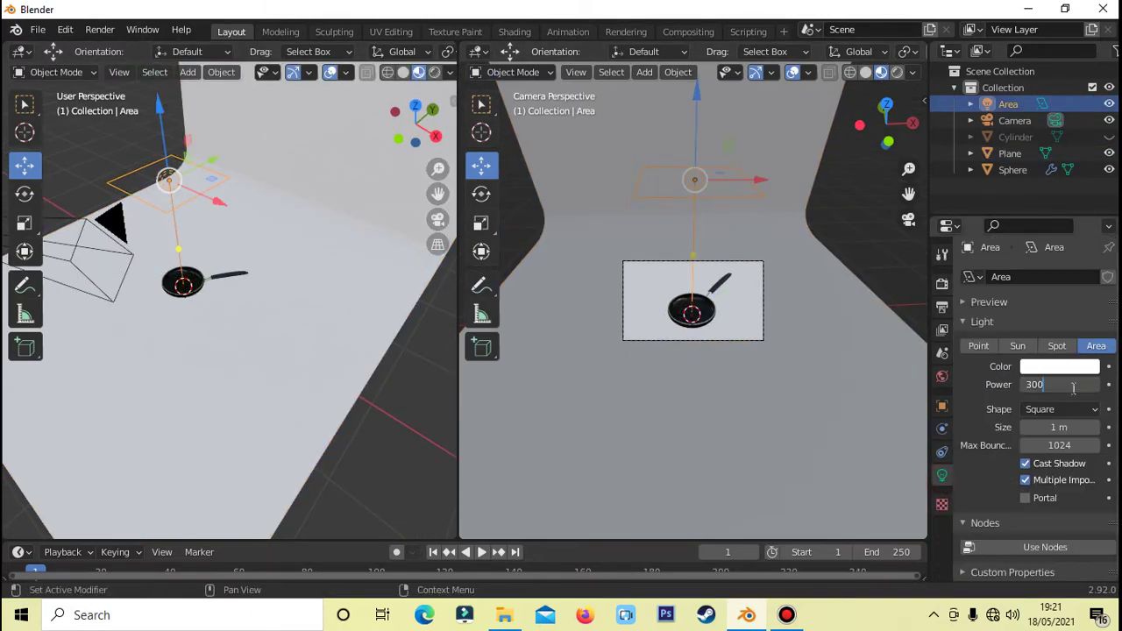
pyautogui.moveTo(333, 289); pyautogui.dragTo(396, 290, button='middle')
pyautogui.scroll(3, 570, 251)
pyautogui.scroll(2, 625, 292)
pyautogui.press('g')
pyautogui.press('z')
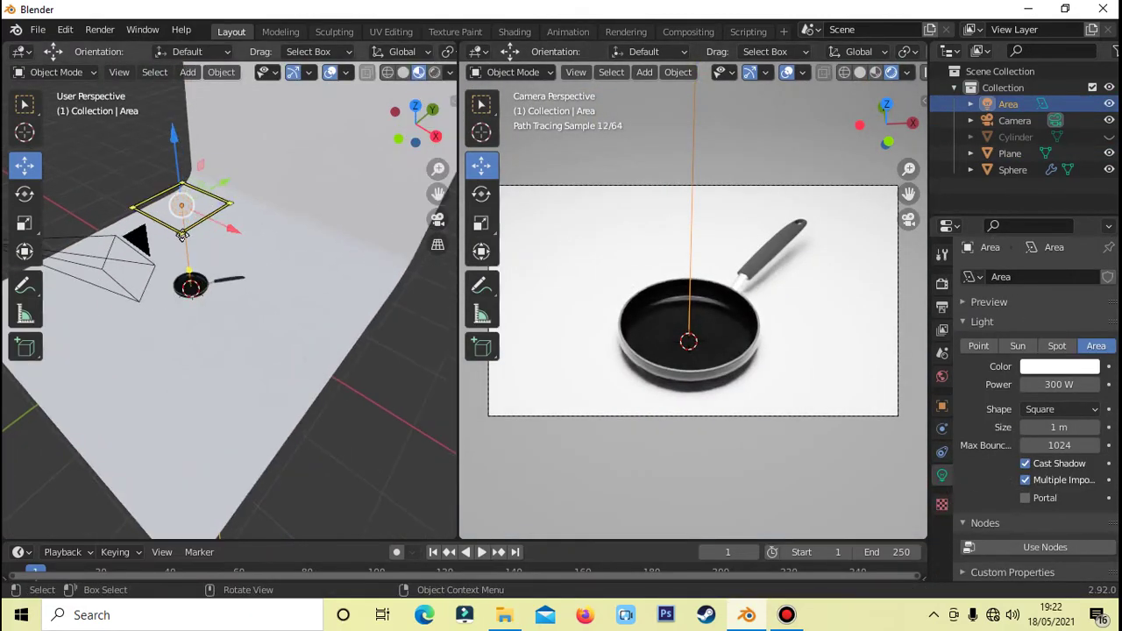
pyautogui.click(188, 166)
pyautogui.moveTo(219, 175); pyautogui.dragTo(275, 268)
# Raise the area light straight up along Z.
pyautogui.press('g')
pyautogui.press('z')
pyautogui.click(187, 107)
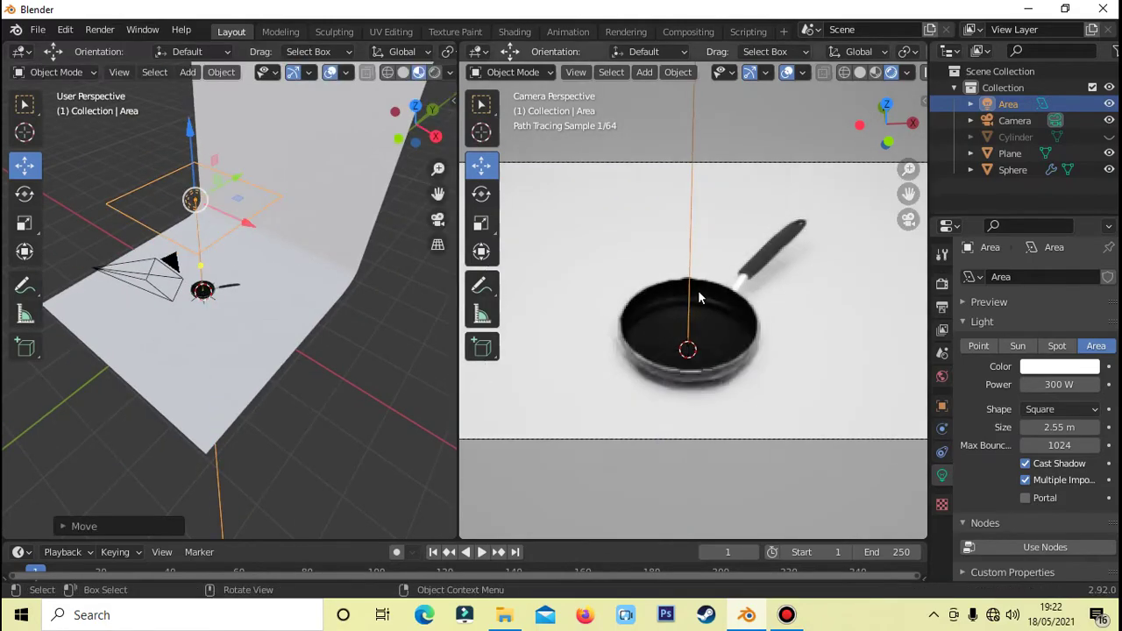
pyautogui.moveTo(188, 107); pyautogui.dragTo(232, 239, button='middle')
# Select the camera and start the final render with F12.
pyautogui.click(184, 255)
pyautogui.scroll(1, 664, 333)
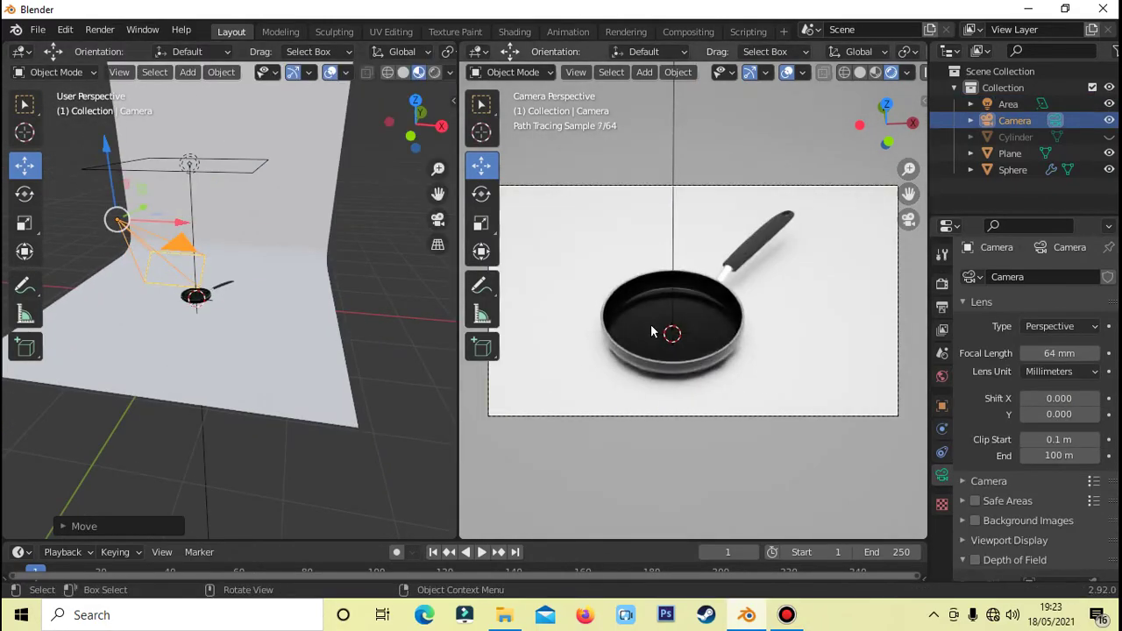
pyautogui.scroll(4, 656, 325)
pyautogui.scroll(2, 614, 305)
pyautogui.press('F12')
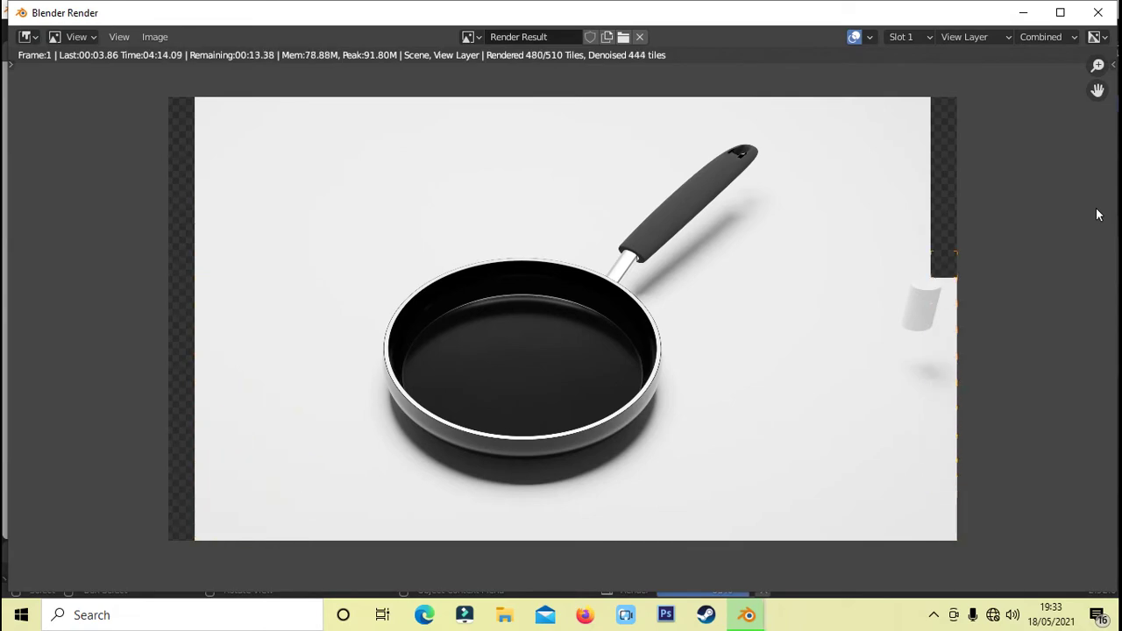
# Zoom in and out on the finished frying pan render in the Render window.
pyautogui.scroll(1, 926, 433)
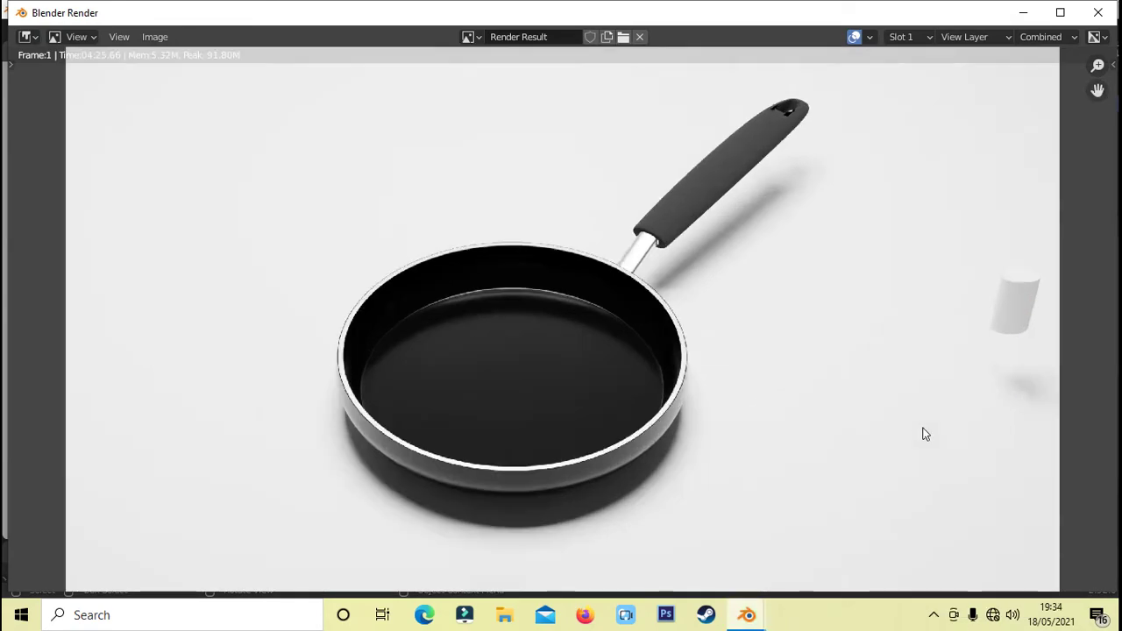
pyautogui.scroll(1, 926, 433)
pyautogui.scroll(-2, 925, 433)
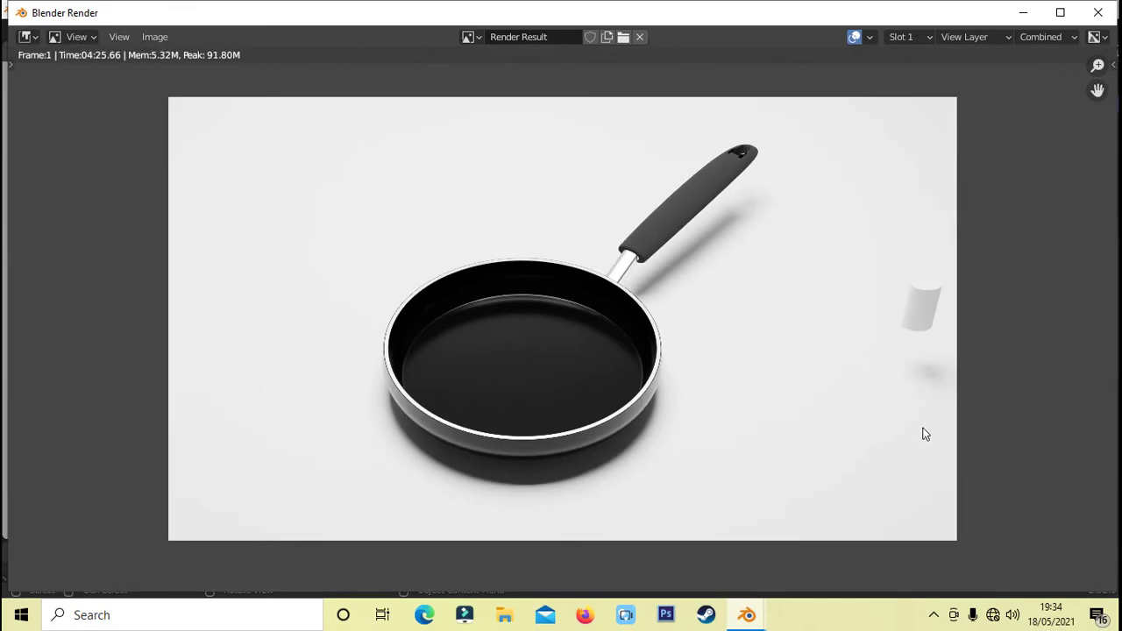
pyautogui.scroll(-1, 925, 433)
pyautogui.scroll(1, 926, 433)
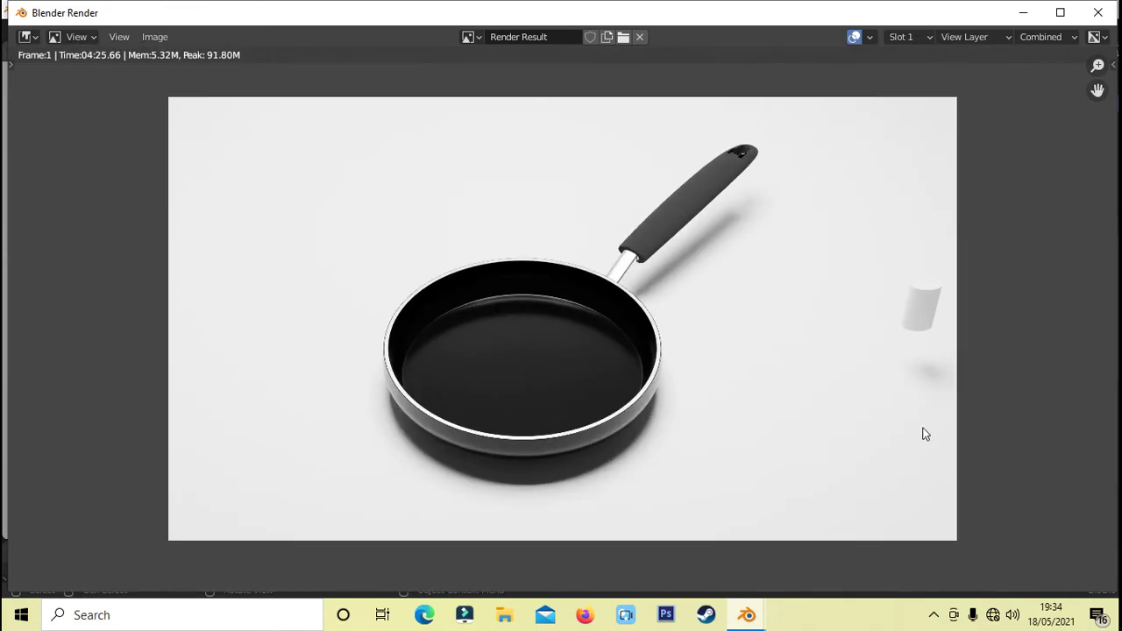